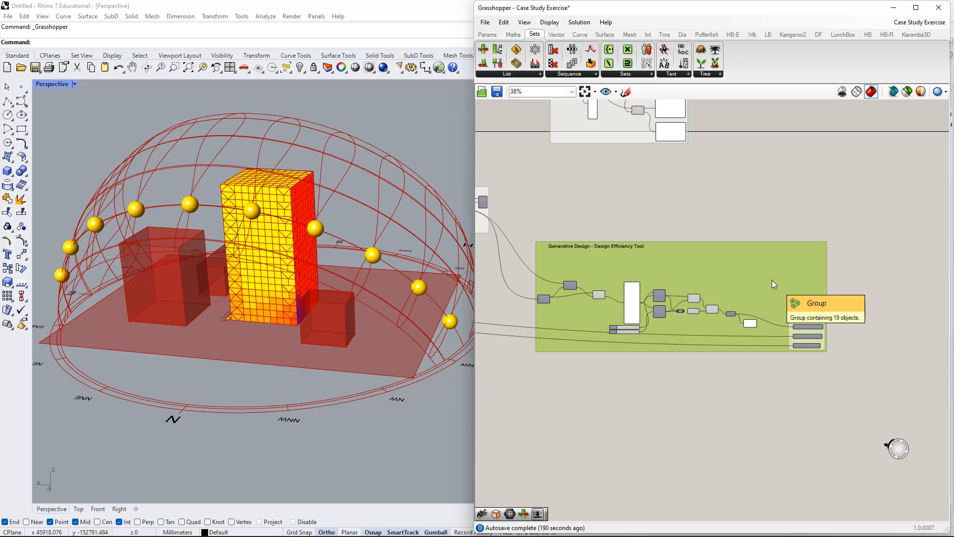
Examine the component chain inside the Generative Design - Design Efficiency Test group and its incoming wires.
right_click_drag(718, 267, 763, 205)
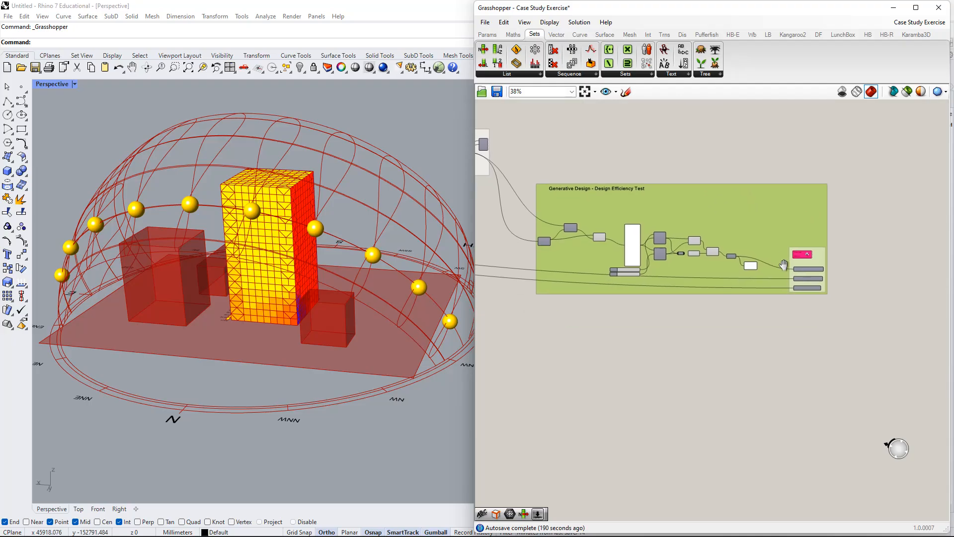
scroll(559, 207, "up", 3)
scroll(499, 198, "up", 3)
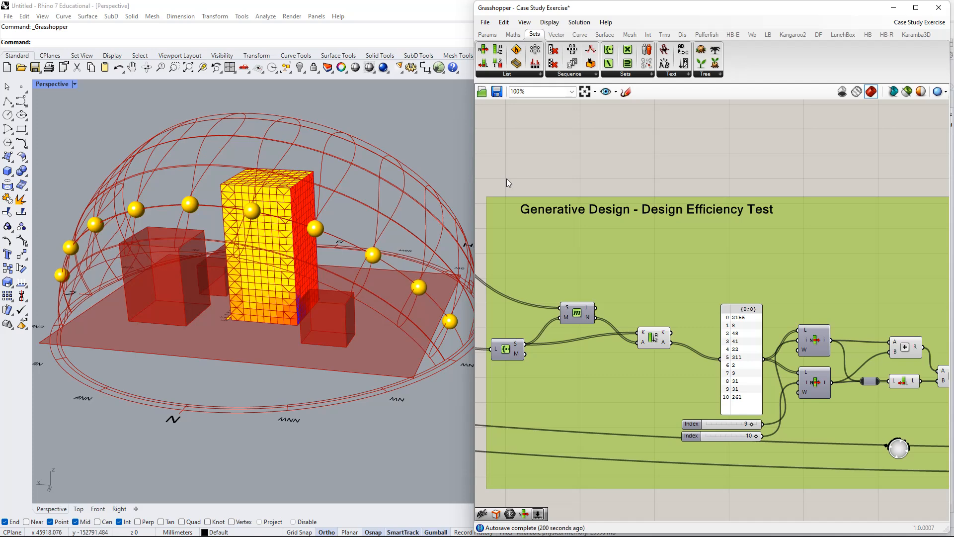
right_click_drag(577, 162, 704, 181)
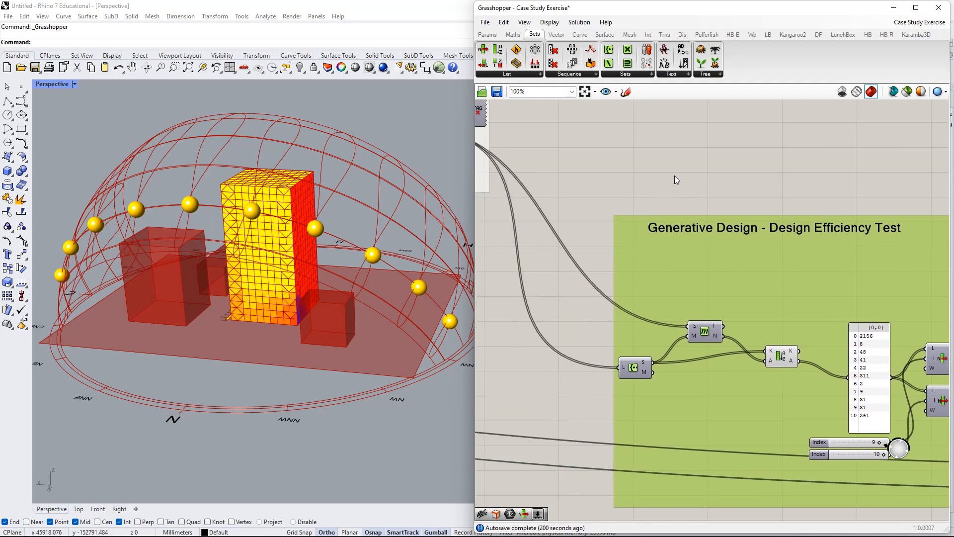
scroll(674, 175, "down", 2)
right_click_drag(708, 225, 672, 263)
scroll(674, 250, "down", 1)
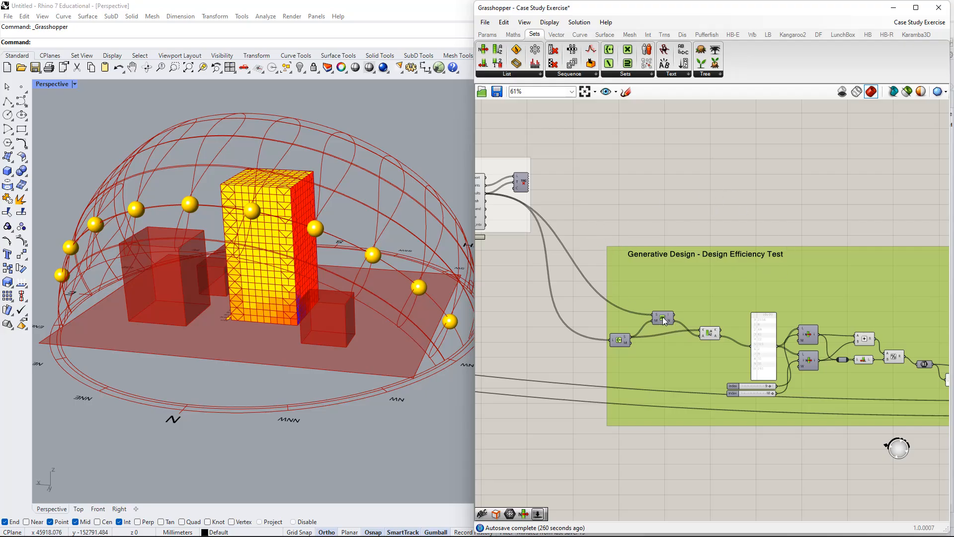
scroll(657, 319, "down", 2)
right_click_drag(816, 369, 738, 311)
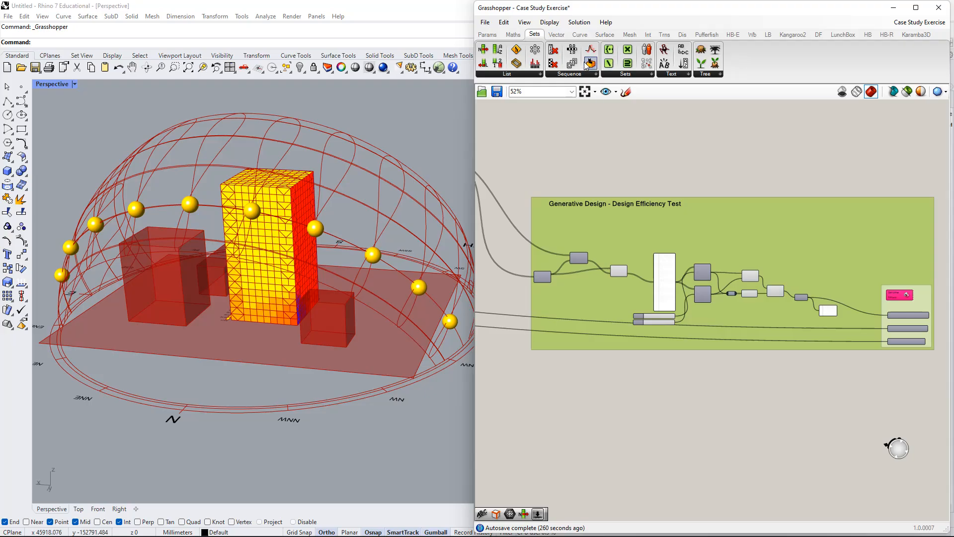
Add a Galapagos evolutionary solver component near the existing pink solver in the design efficiency group.
left_click(487, 34)
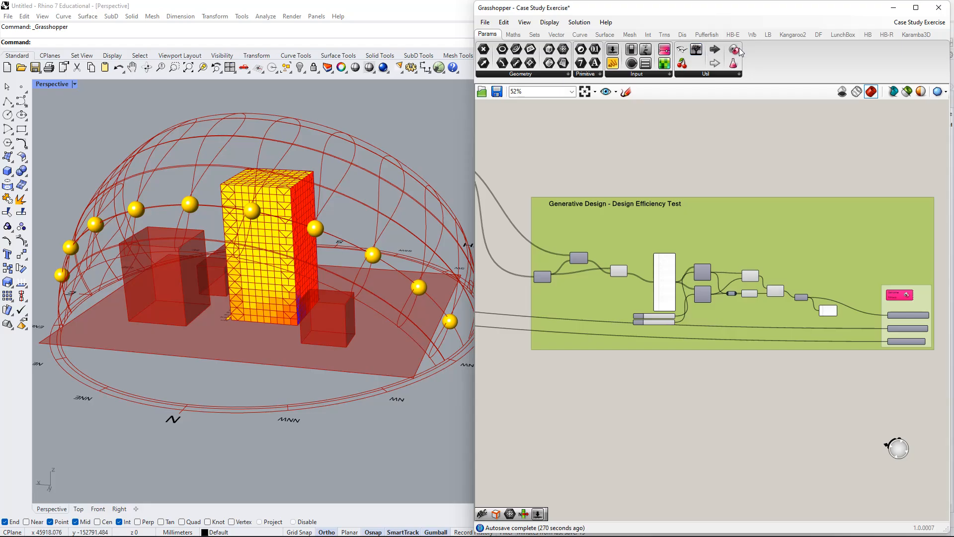
left_click(735, 74)
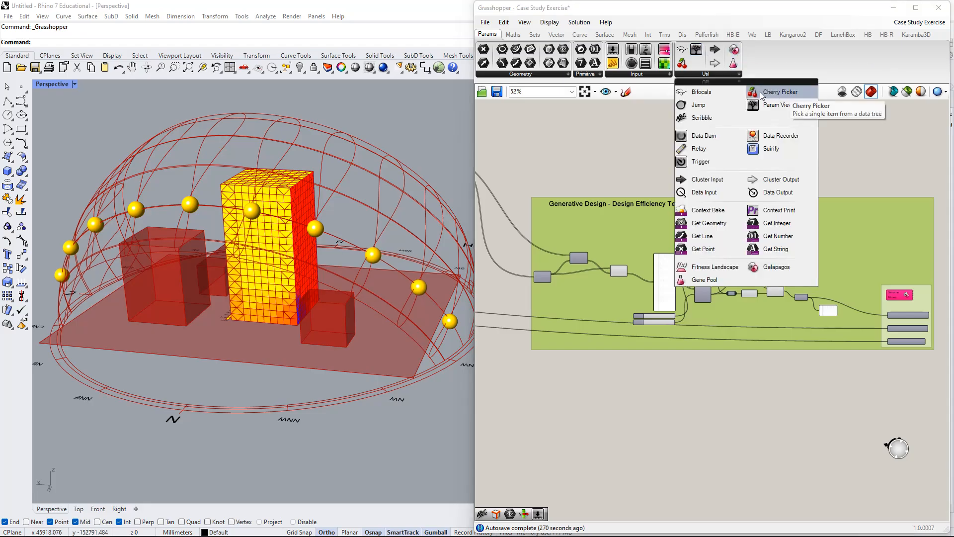
left_click(784, 267)
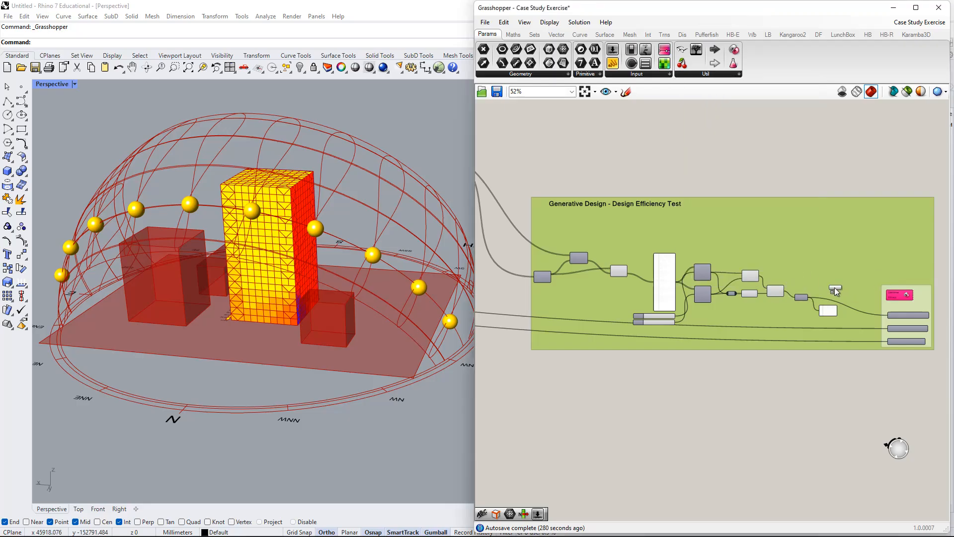
left_click(877, 151)
right_click_drag(881, 160, 792, 216)
scroll(793, 211, "up", 7)
left_click_drag(797, 174, 847, 248)
scroll(844, 246, "down", 3)
right_click_drag(847, 254, 764, 222)
left_click_drag(742, 209, 777, 447)
right_click(775, 445)
right_click(717, 278)
right_click_drag(852, 285, 825, 198)
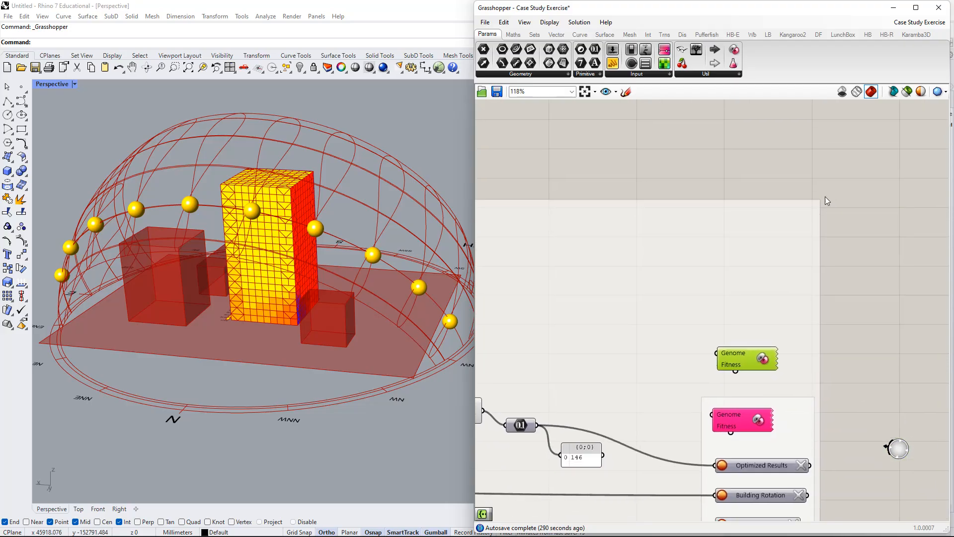
Move the duplicate Galapagos component above the group and delete it, keeping the original solver.
left_click_drag(762, 353, 758, 269)
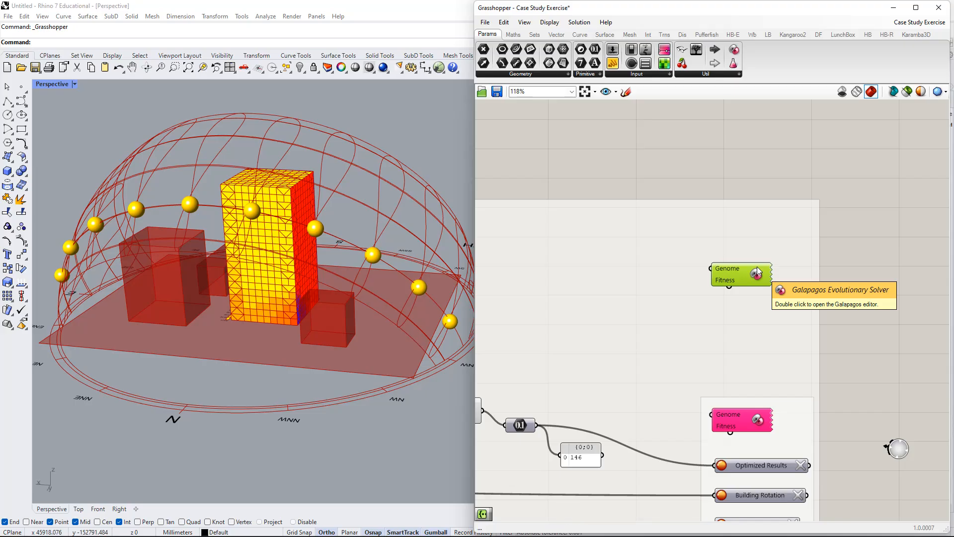
left_click_drag(757, 267, 759, 157)
right_click_drag(761, 167, 758, 244)
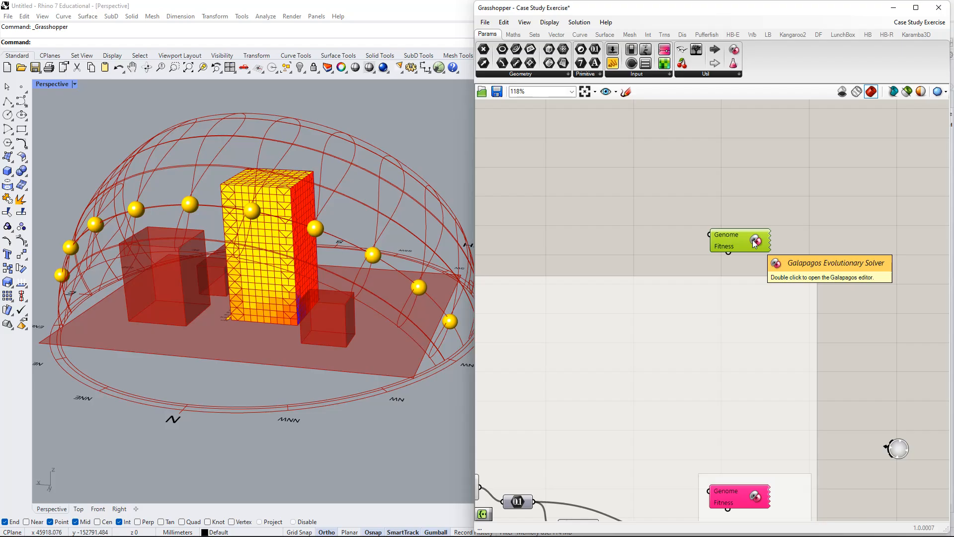
left_click_drag(754, 242, 756, 189)
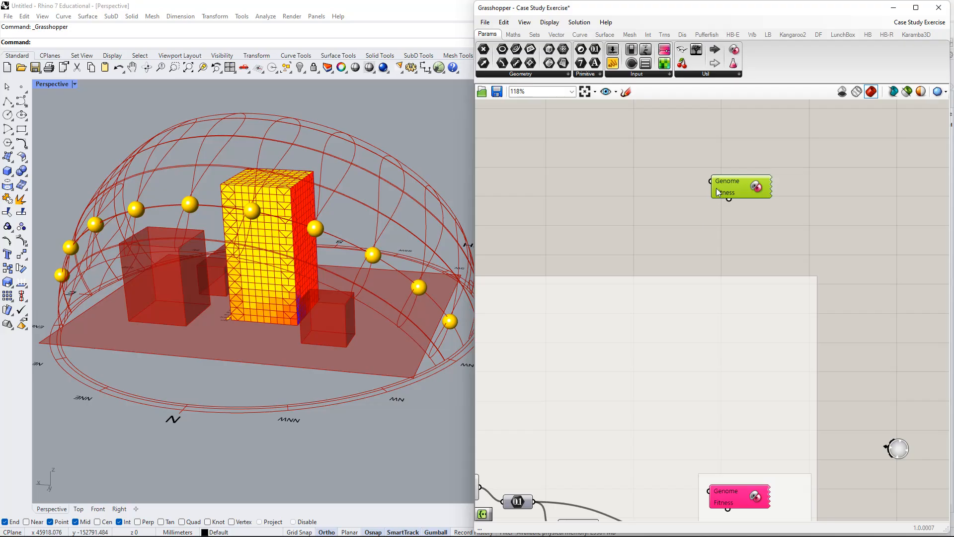
left_click_drag(735, 189, 729, 164)
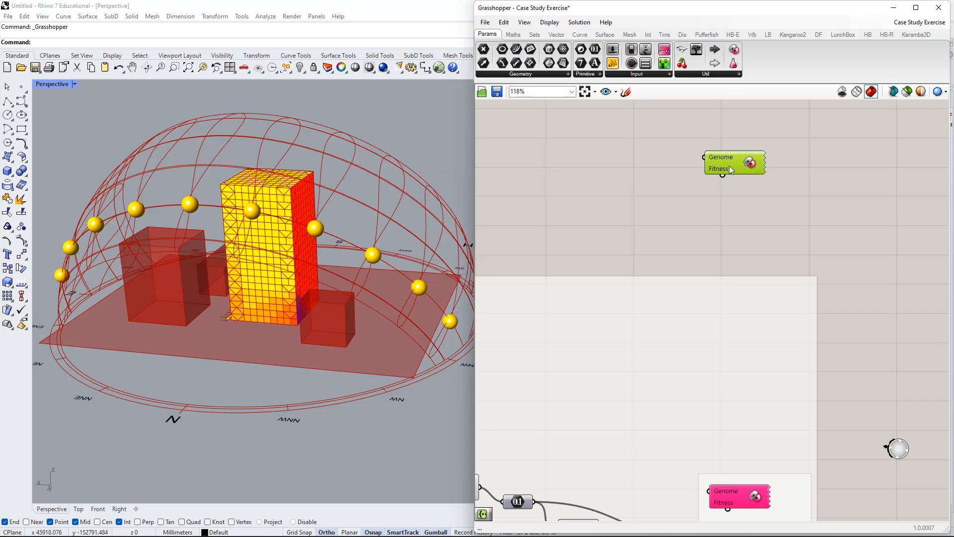
key("Delete")
Examine the results output of the Direct SunLight Analysis component and its coloured analysis mesh on the tower.
scroll(637, 173, "down", 1)
right_click_drag(636, 173, 788, 183)
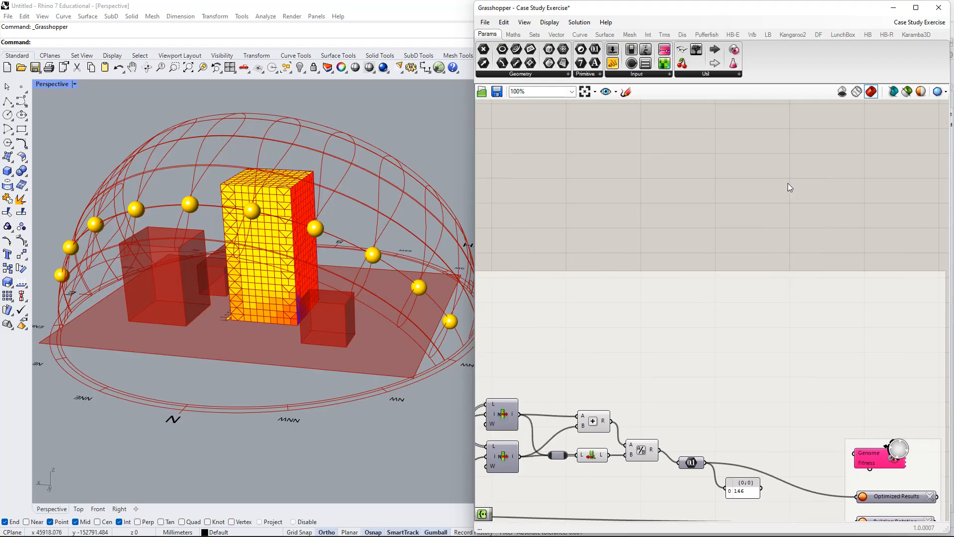
scroll(788, 183, "down", 4)
right_click_drag(607, 199, 730, 190)
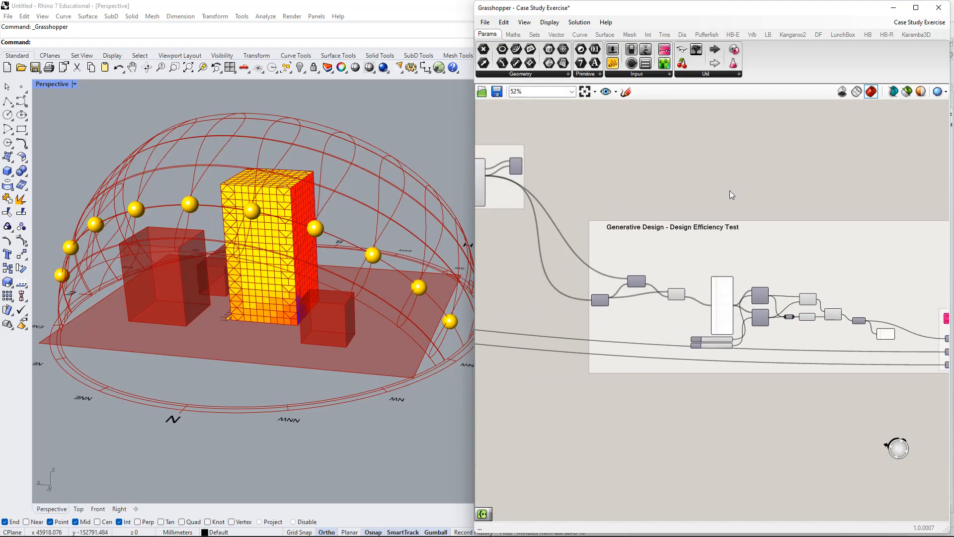
right_click_drag(729, 194, 784, 187)
scroll(557, 271, "up", 3)
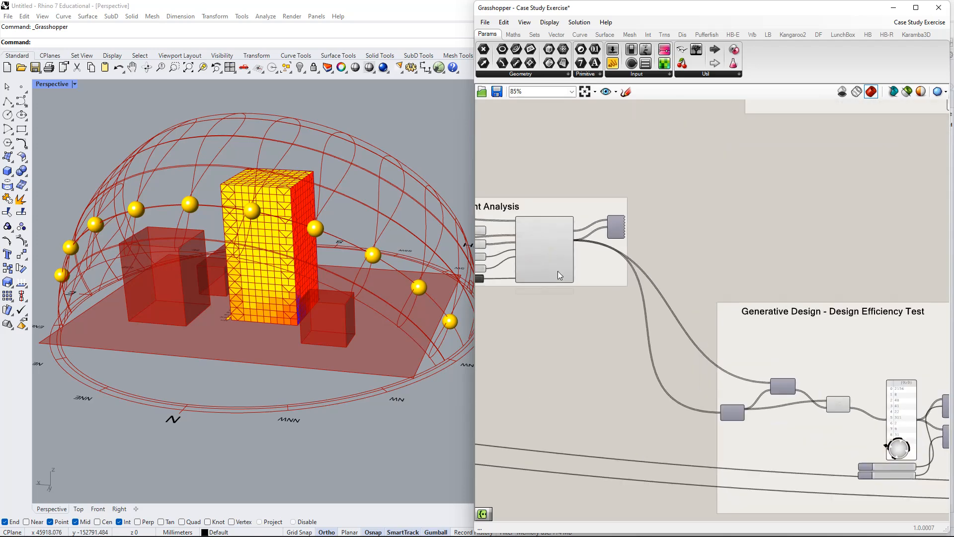
scroll(558, 271, "up", 1)
right_click_drag(547, 270, 605, 303)
scroll(605, 304, "up", 2)
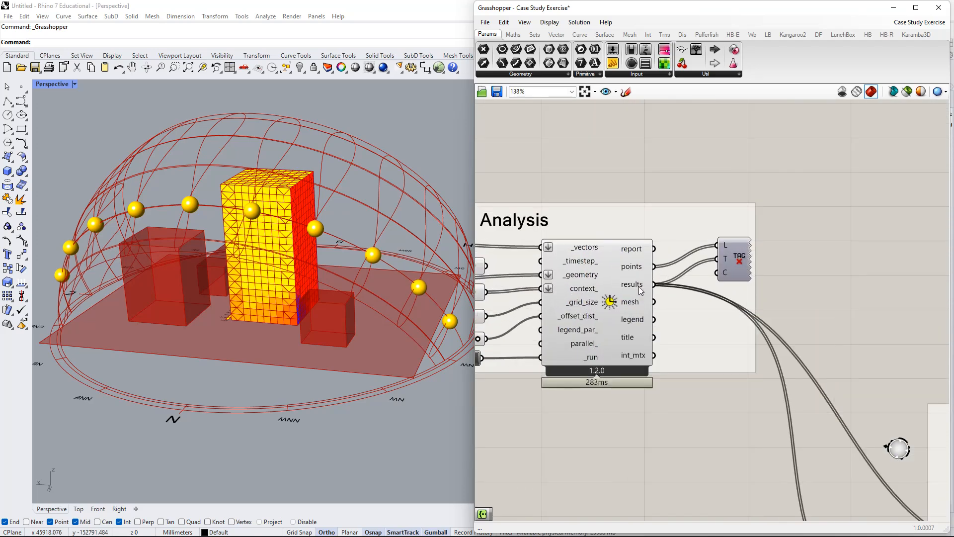
mouse_move(641, 291)
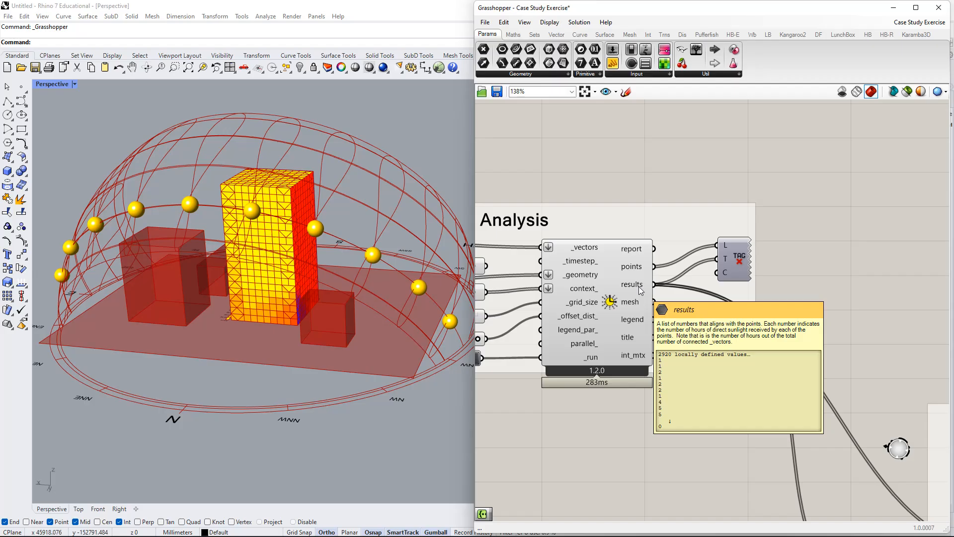
left_click_drag(625, 306, 638, 298)
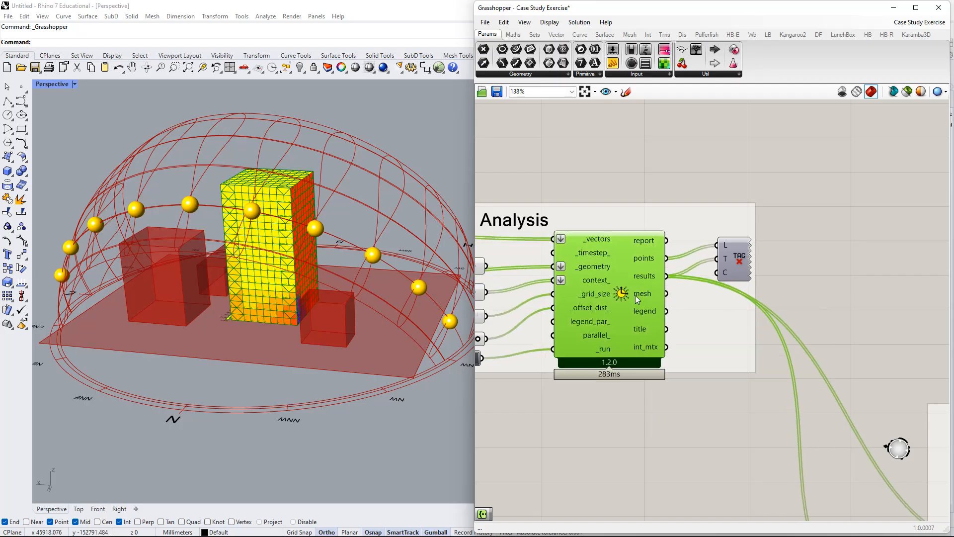
right_click_drag(617, 300, 648, 327)
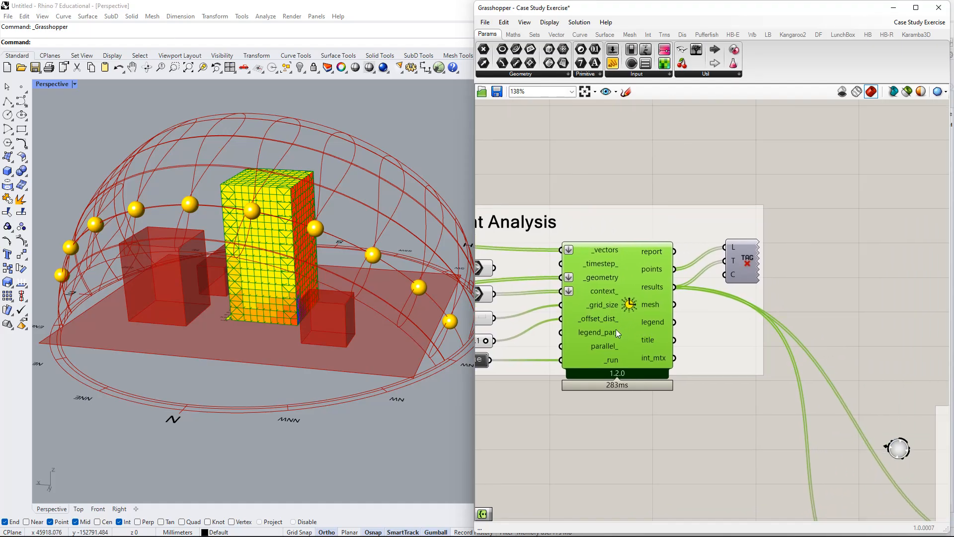
right_click_drag(579, 272, 671, 297)
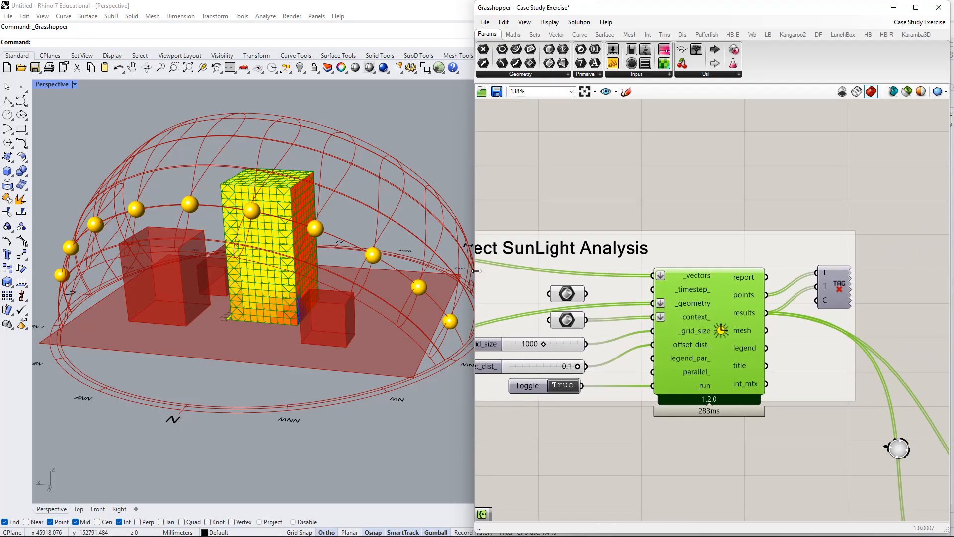
right_click_drag(363, 238, 332, 243)
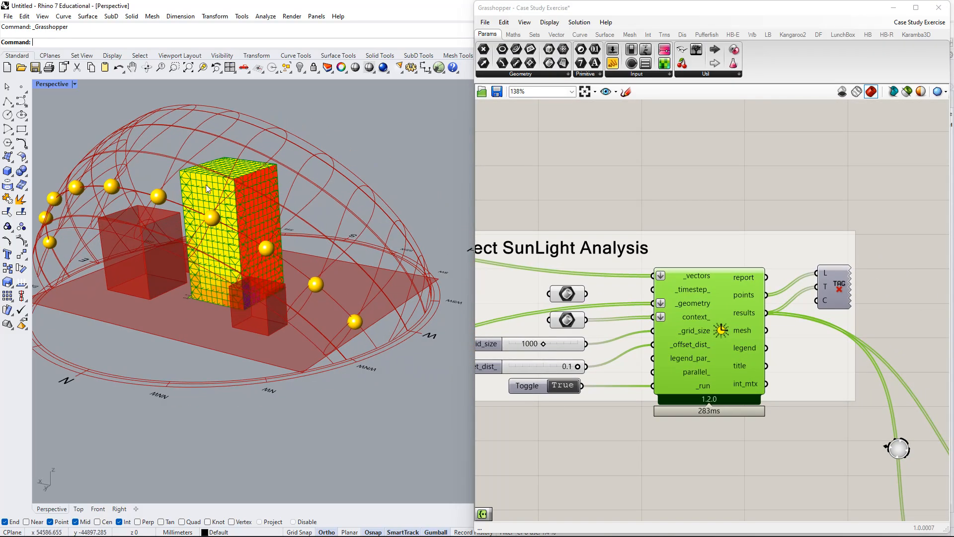
right_click_drag(238, 223, 299, 319)
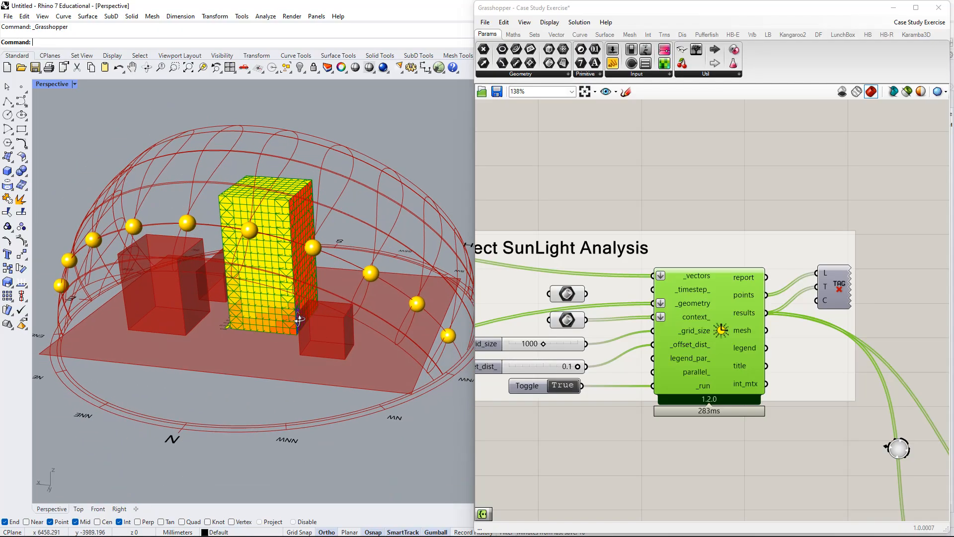
Set the Building Rotation slider to 12 in the building parameters group.
scroll(645, 273, "down", 3)
right_click_drag(579, 336, 797, 306)
scroll(668, 351, "down", 3)
right_click_drag(668, 351, 937, 295)
scroll(809, 294, "up", 9)
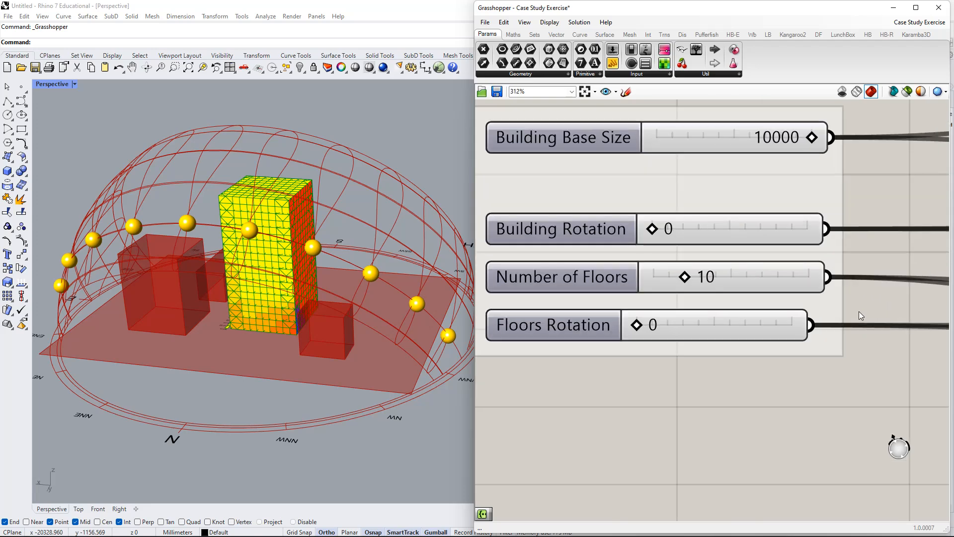
right_click_drag(858, 311, 793, 327)
right_click_drag(671, 268, 718, 269)
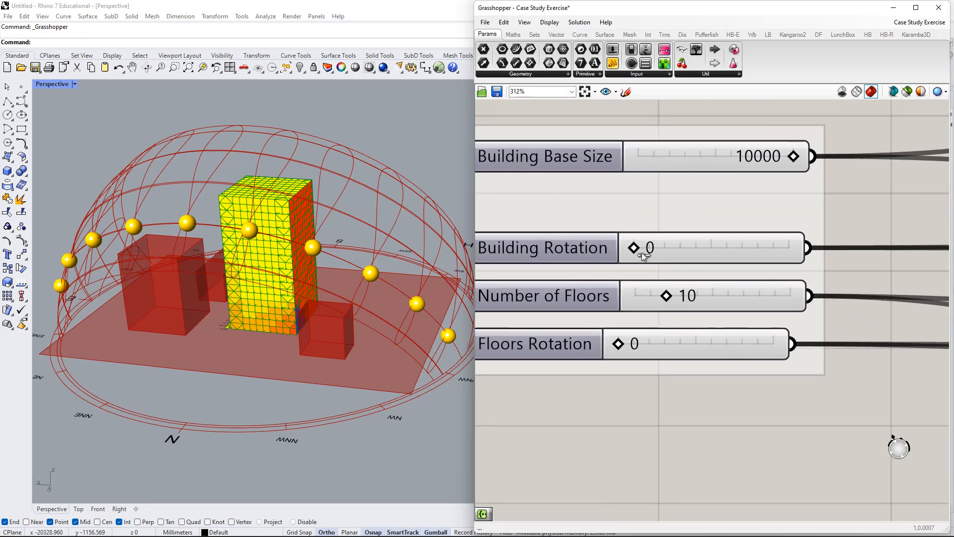
scroll(641, 255, "down", 1)
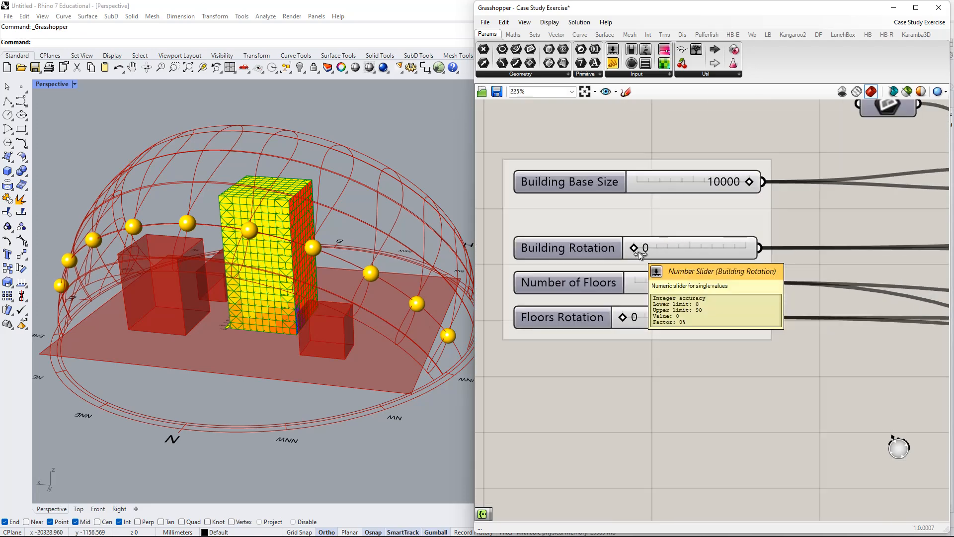
mouse_move(642, 253)
left_mouse_down()
mouse_move(704, 255)
mouse_move(654, 258)
left_mouse_up()
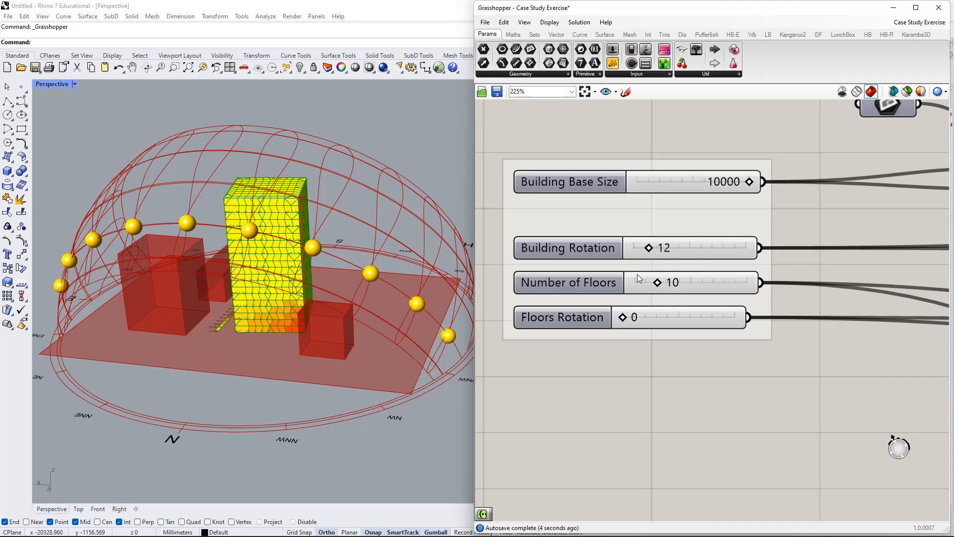
Set both the Floors Rotation and Building Rotation sliders to 0.
mouse_move(628, 320)
left_mouse_down()
mouse_move(653, 321)
mouse_move(617, 321)
left_mouse_up()
left_click_drag(647, 248, 618, 249)
scroll(780, 286, "down", 3)
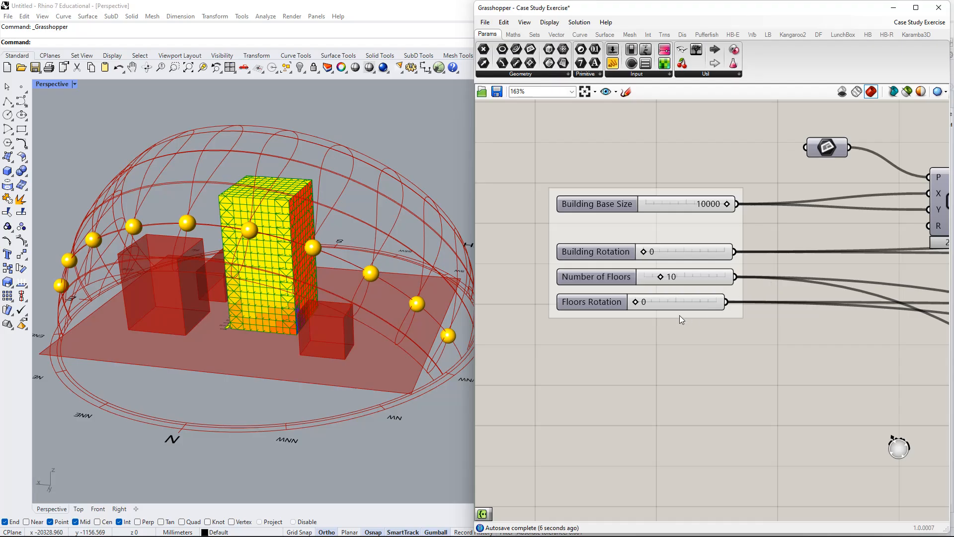
Set the Building Rotation slider to 27 and inspect the sunlight-hours legend beside the tower.
scroll(321, 319, "up", 6)
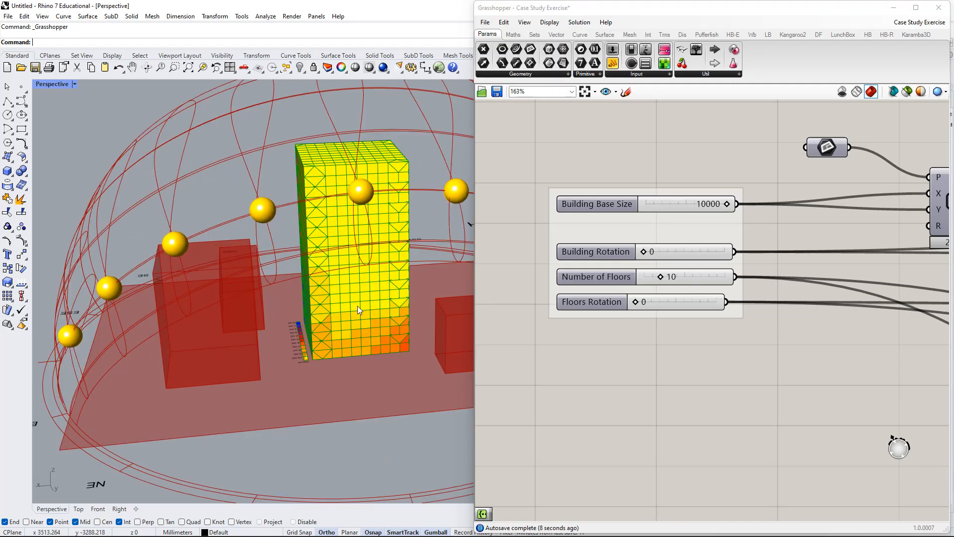
right_click_drag(357, 305, 365, 327)
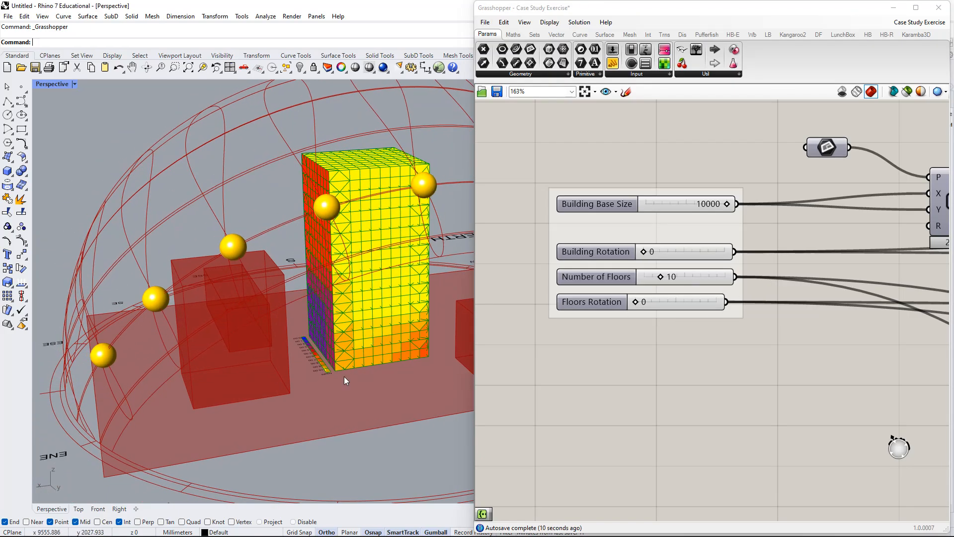
scroll(346, 380, "down", 4)
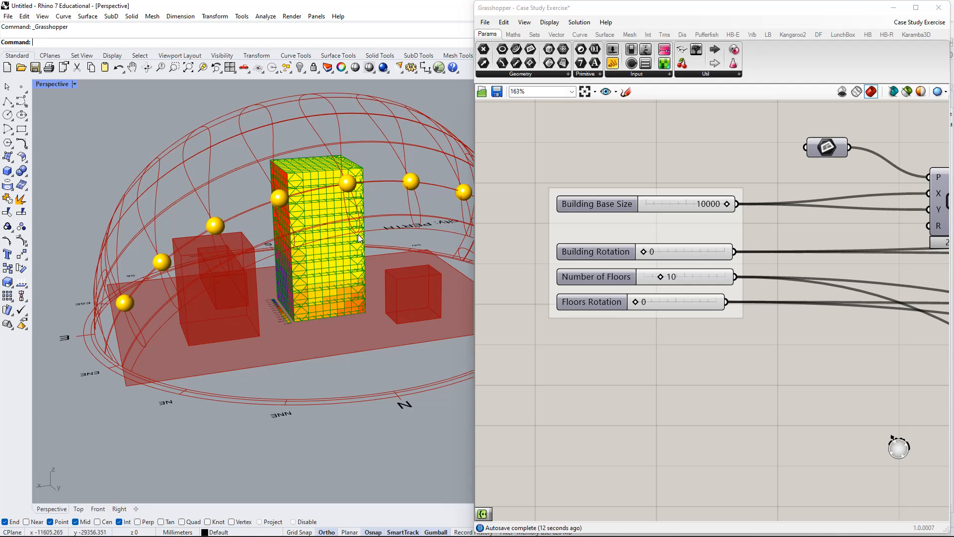
right_click_drag(359, 238, 337, 242, "shift")
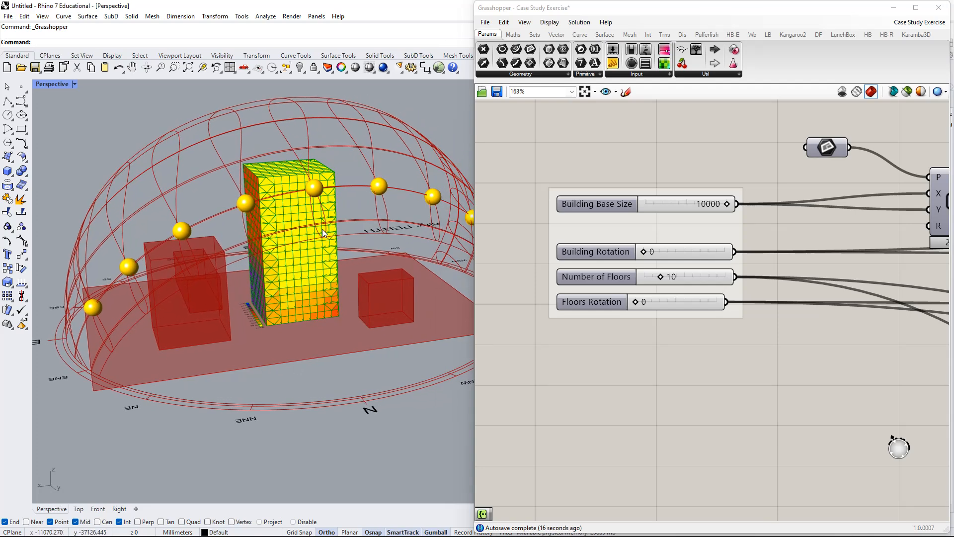
scroll(642, 294, "up", 2)
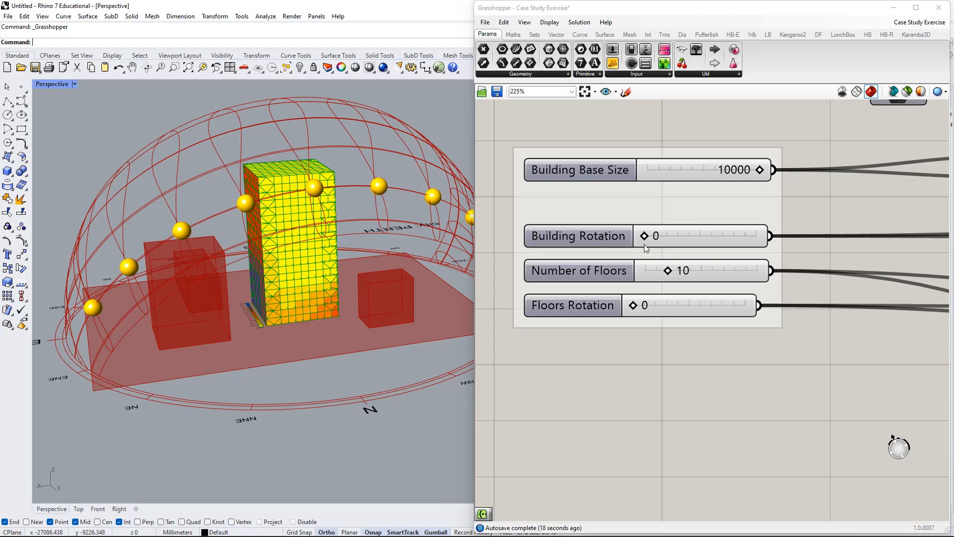
left_click_drag(651, 239, 687, 243)
scroll(251, 318, "up", 5)
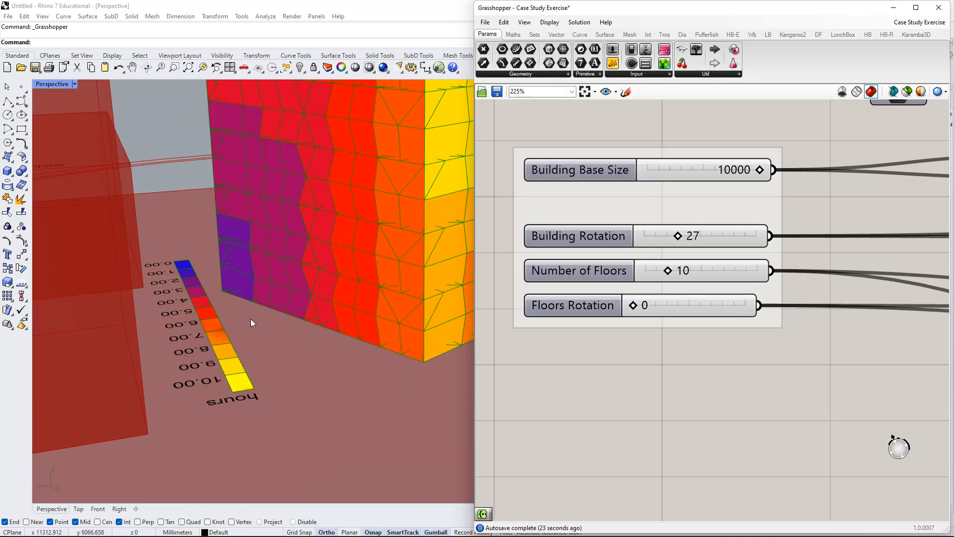
scroll(162, 265, "down", 3)
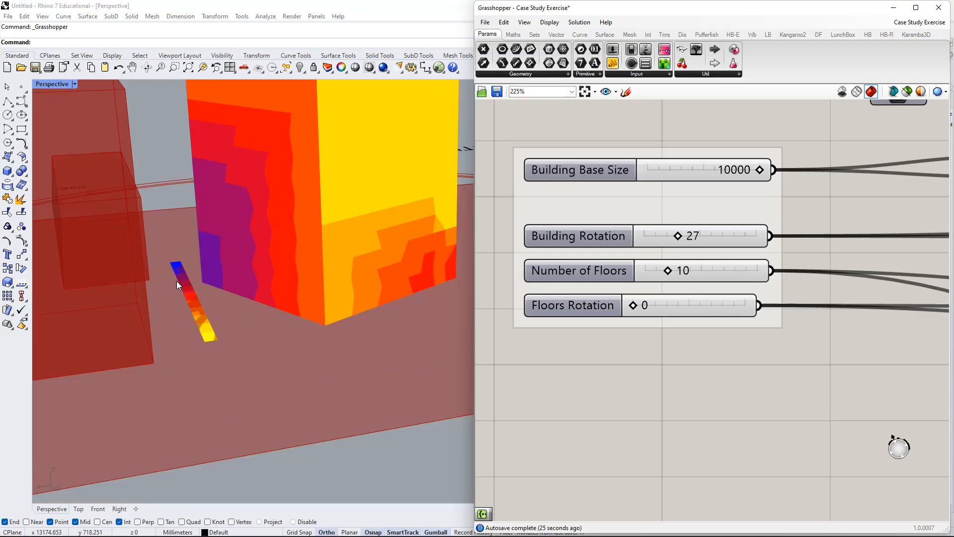
Examine the sunlight-hours legend, the month, day and hour inputs of the SunPath and Analysis Period group, and the sun positions around the tower.
scroll(180, 283, "up", 3)
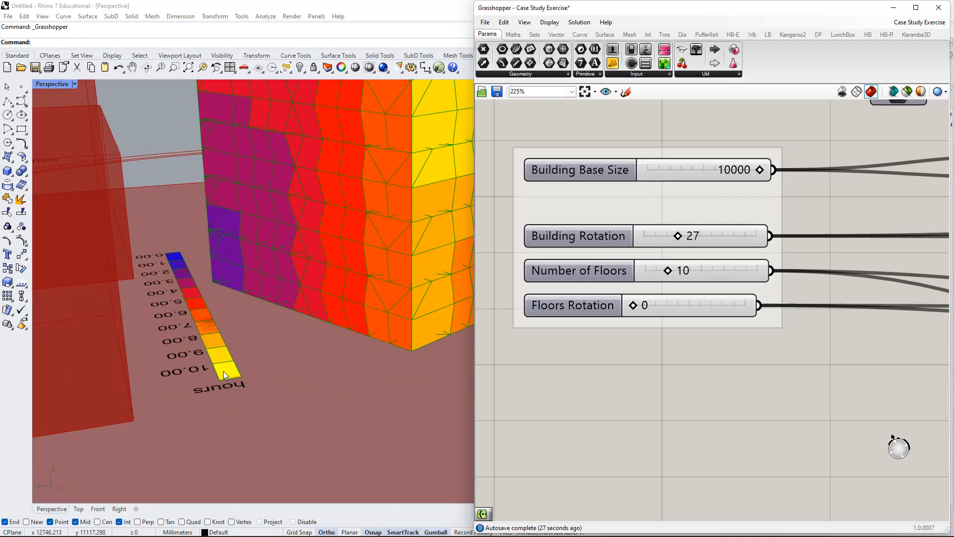
scroll(238, 342, "down", 6)
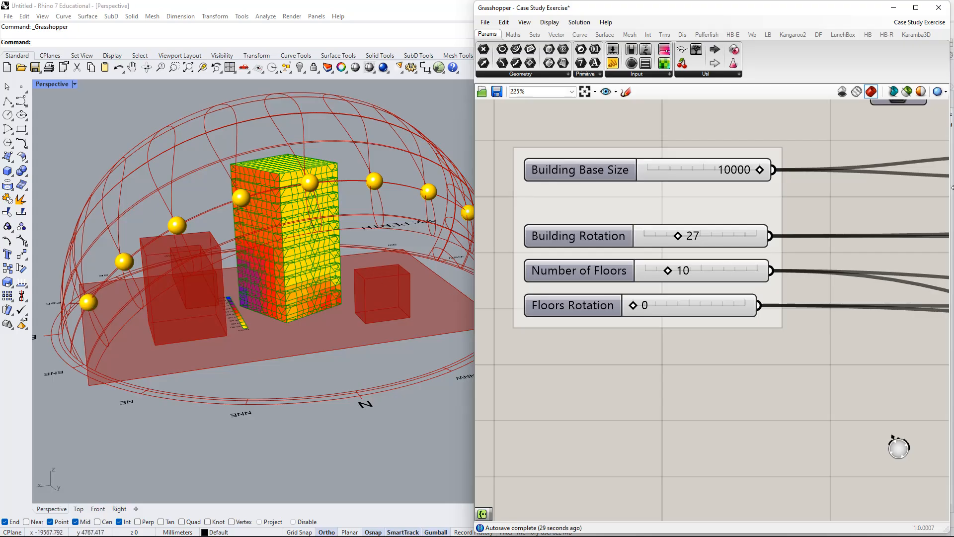
scroll(707, 261, "down", 8)
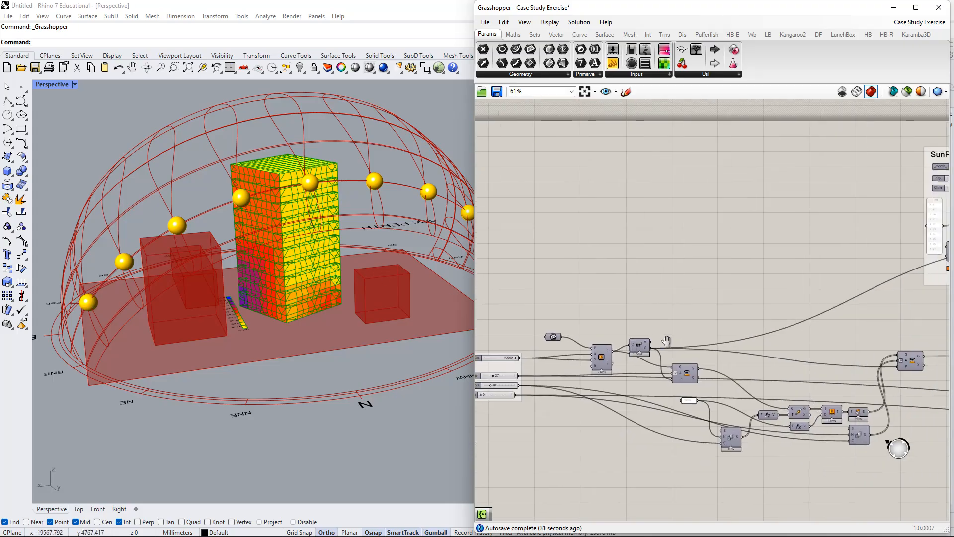
scroll(848, 307, "up", 4)
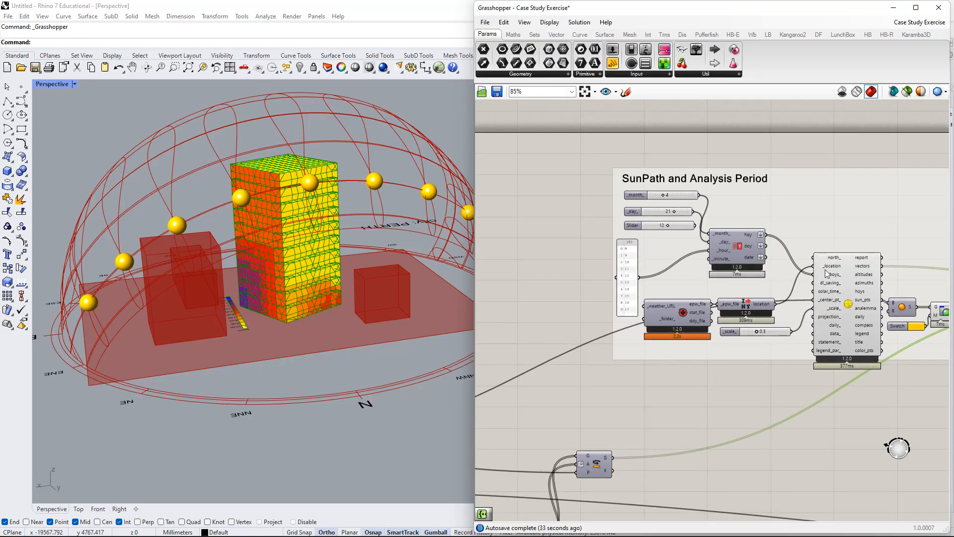
scroll(738, 276, "up", 2)
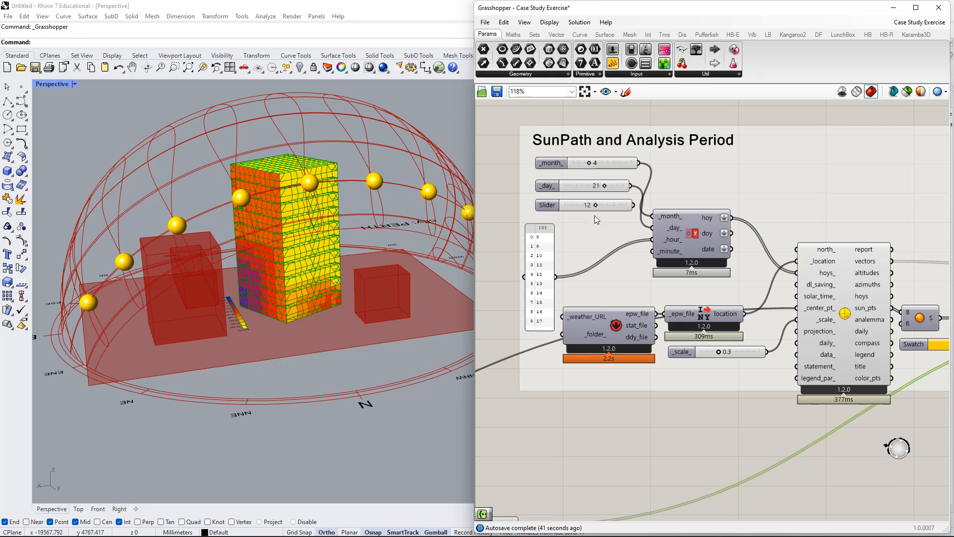
right_click_drag(685, 248, 676, 227)
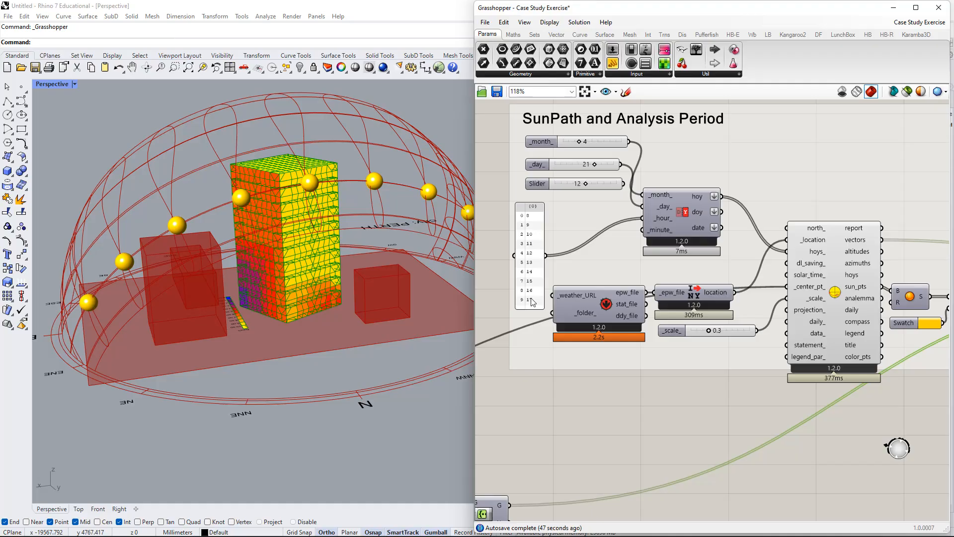
scroll(863, 297, "down", 2)
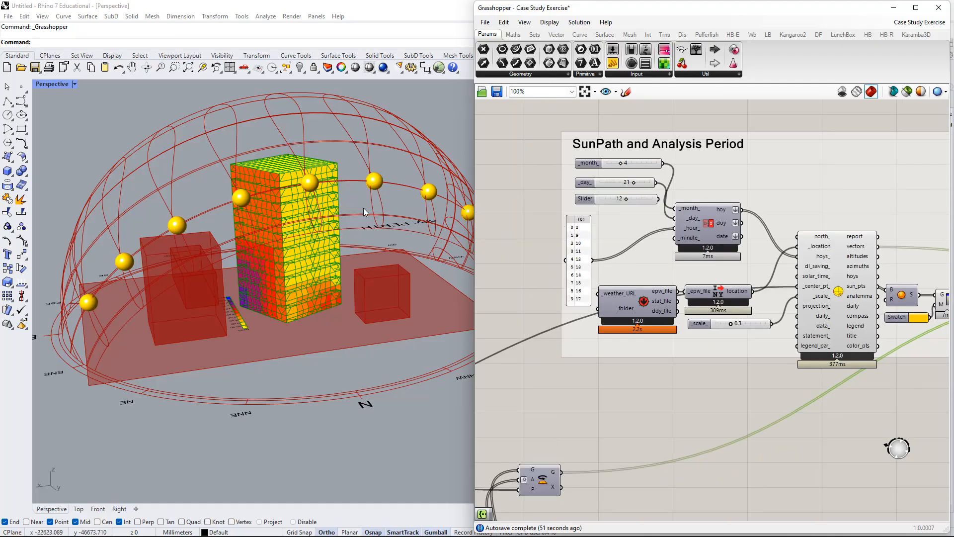
scroll(362, 207, "down", 2)
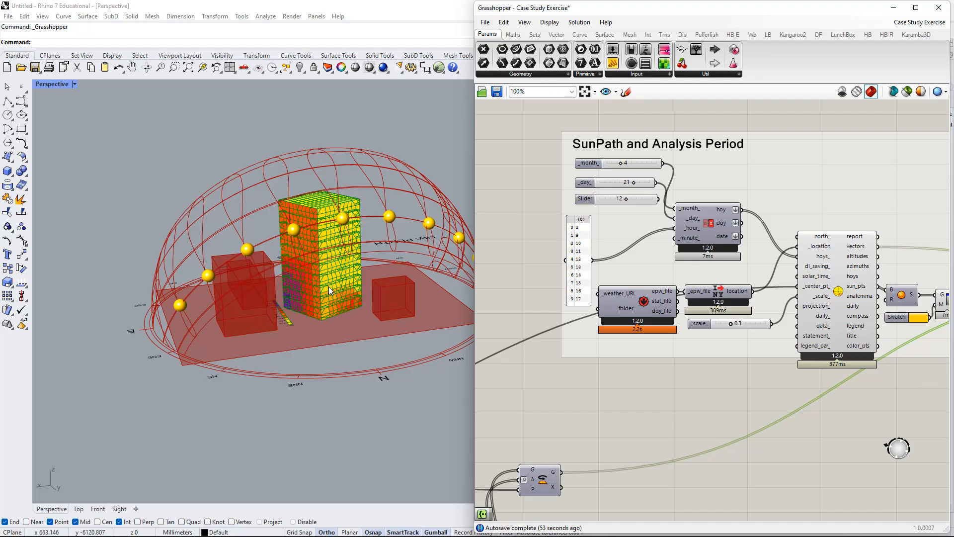
right_click_drag(362, 253, 304, 278, "shift")
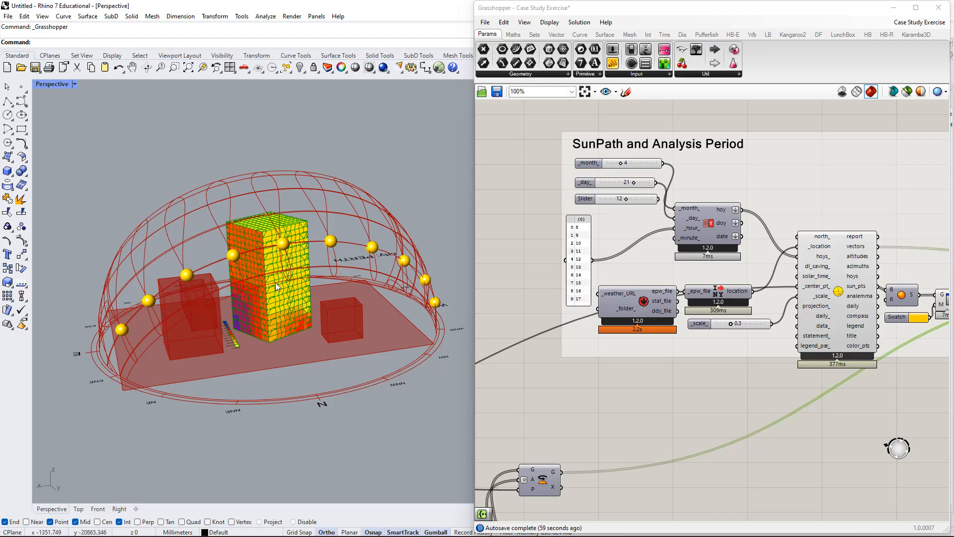
scroll(290, 288, "up", 6)
right_click_drag(314, 290, 316, 284)
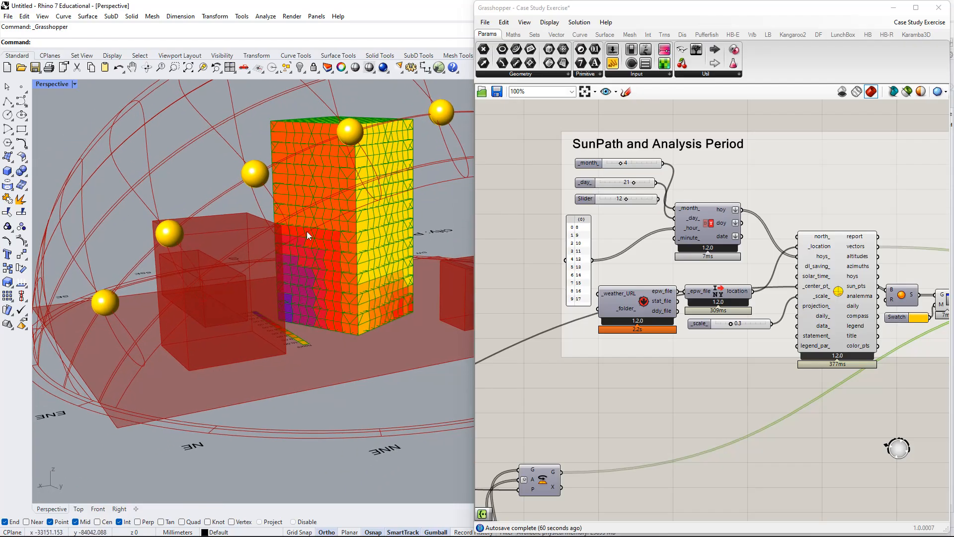
Raise the Floors Rotation slider to 4 and then to 10, viewing the twisted tower's sunlight mesh from different sides.
right_click_drag(799, 320, 730, 317)
scroll(666, 326, "down", 1)
scroll(731, 318, "down", 4)
right_click_drag(561, 379, 836, 335)
scroll(590, 385, "up", 4)
scroll(569, 344, "up", 4)
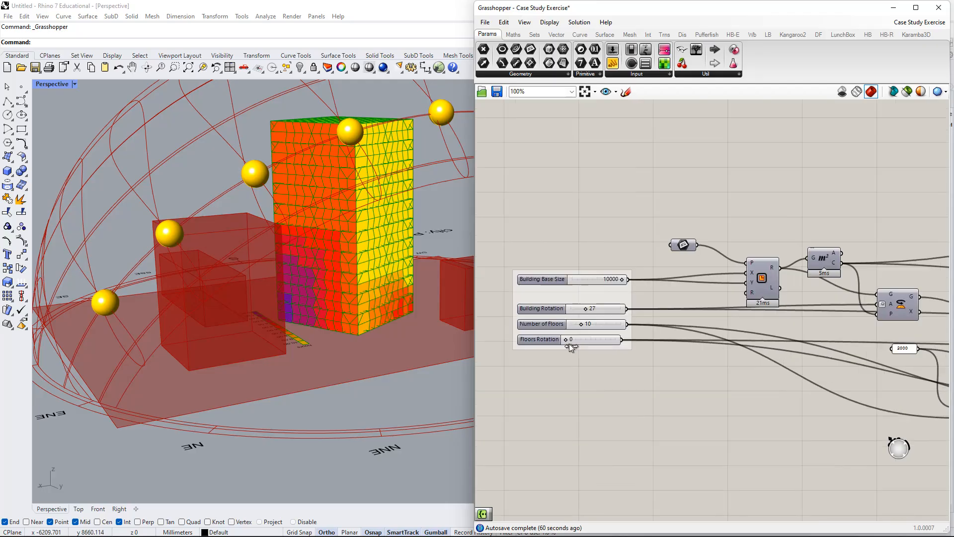
left_click_drag(569, 343, 574, 343)
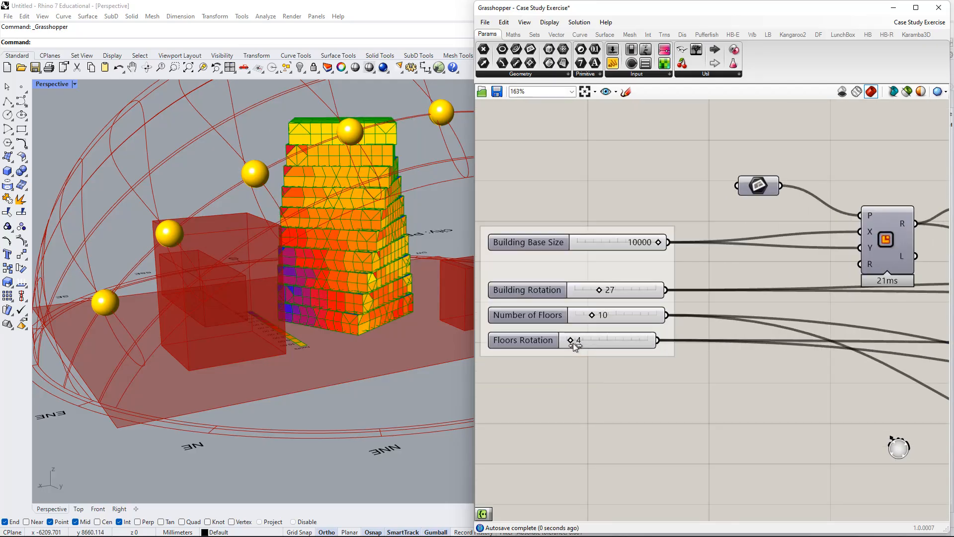
right_click_drag(406, 219, 358, 313)
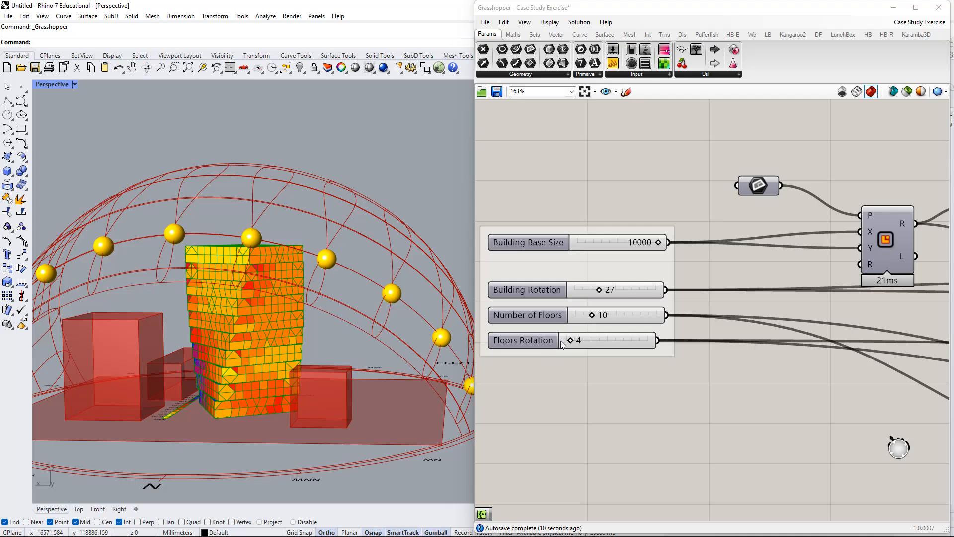
left_click_drag(583, 345, 584, 345)
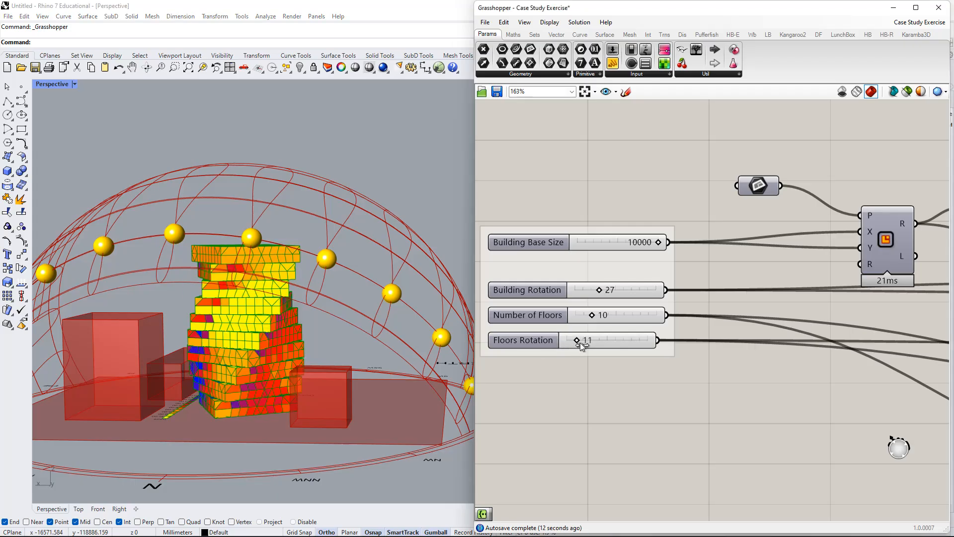
right_click_drag(444, 343, 380, 252)
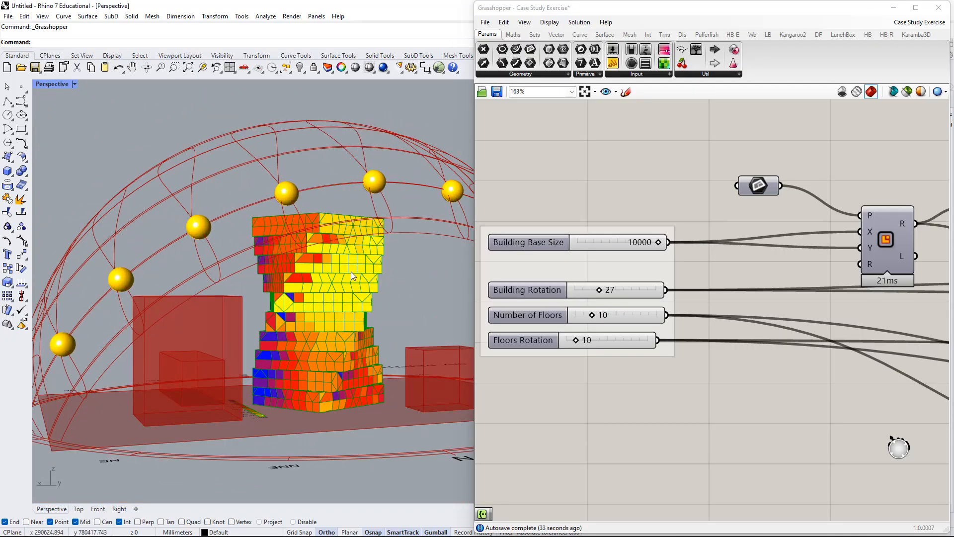
Add a panel beside the Direct SunLight Analysis component and connect it to the results output.
scroll(652, 355, "down", 6)
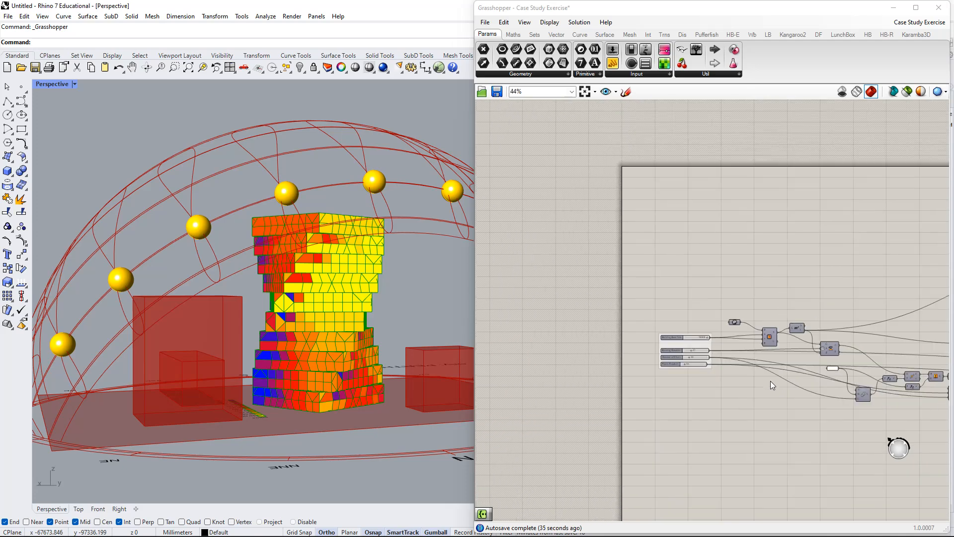
scroll(770, 381, "down", 1)
right_click_drag(771, 381, 546, 309)
right_click_drag(895, 298, 547, 343)
scroll(660, 258, "up", 5)
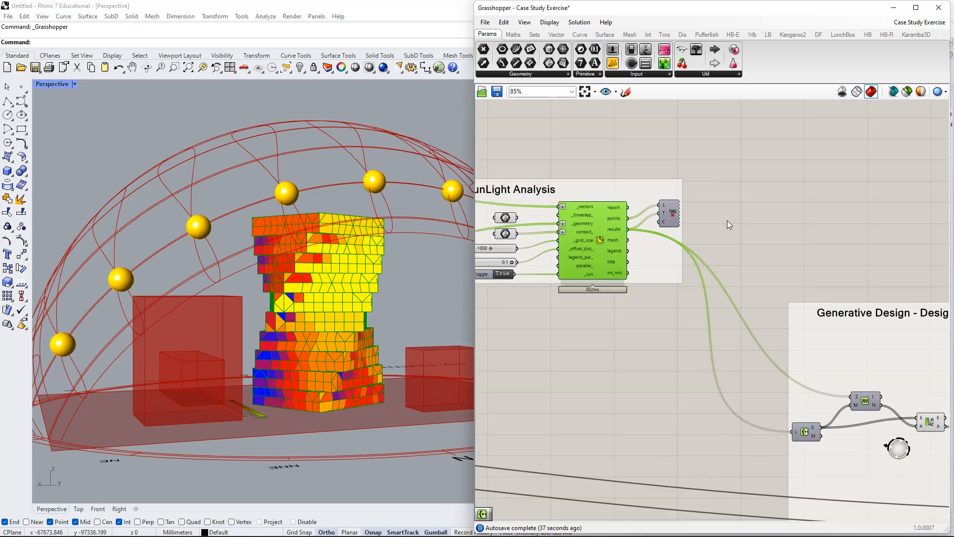
right_click_drag(705, 225, 695, 274)
scroll(695, 275, "up", 2)
double_click(746, 226)
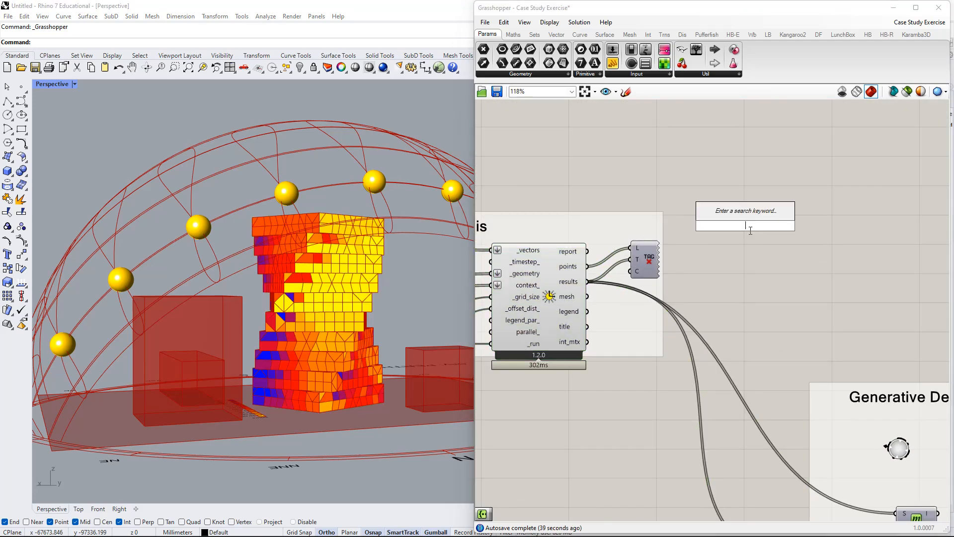
type("//")
key("Return")
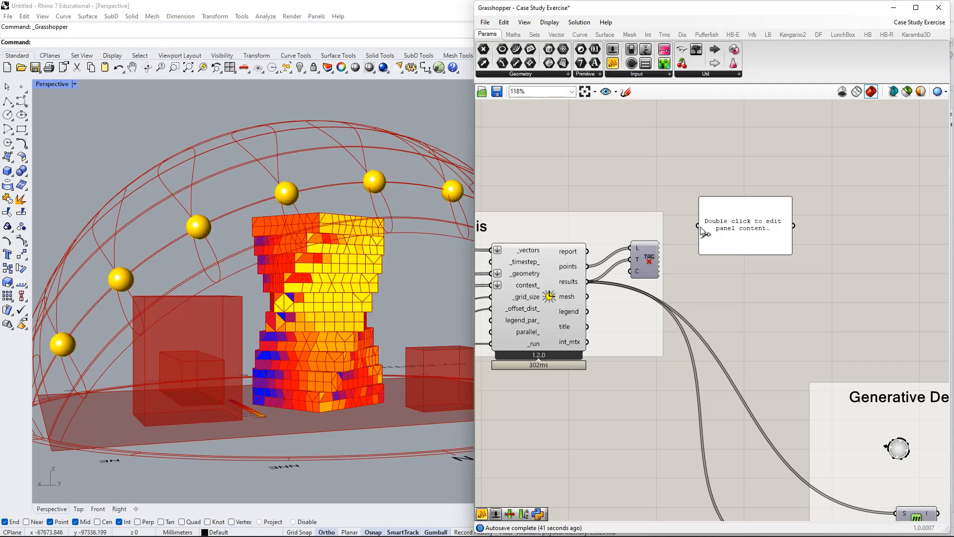
left_click_drag(700, 226, 588, 282)
Enlarge the results panel into a tall list and select the Direct SunLight Analysis component to compare the values with its mesh.
right_click_drag(575, 315, 688, 303)
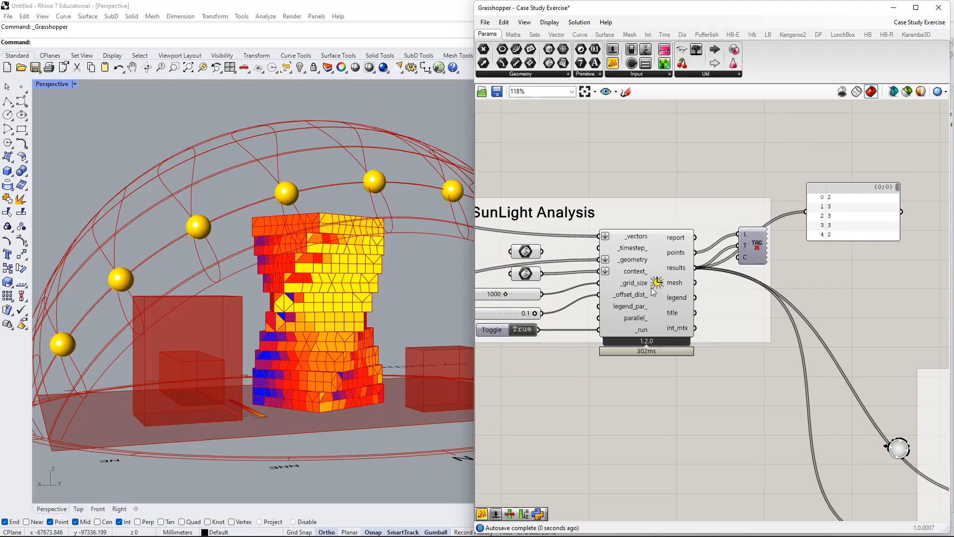
left_click(652, 285)
scroll(748, 292, "down", 1)
right_click_drag(747, 292, 627, 319)
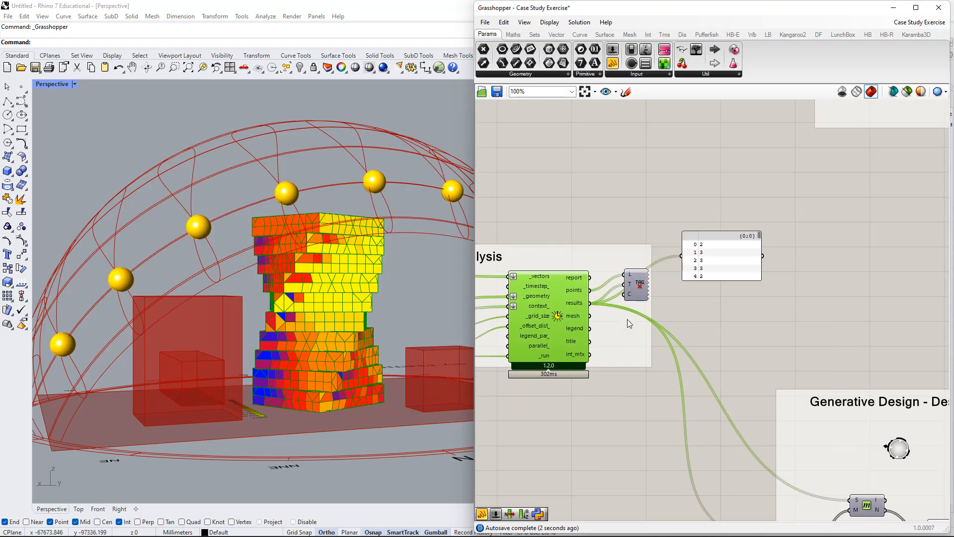
left_click_drag(718, 263, 696, 457)
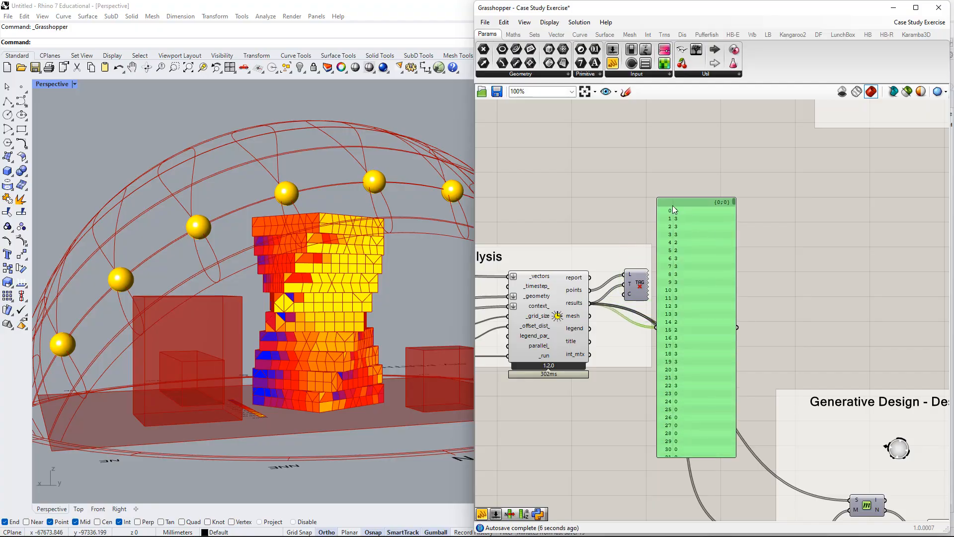
scroll(642, 256, "up", 2)
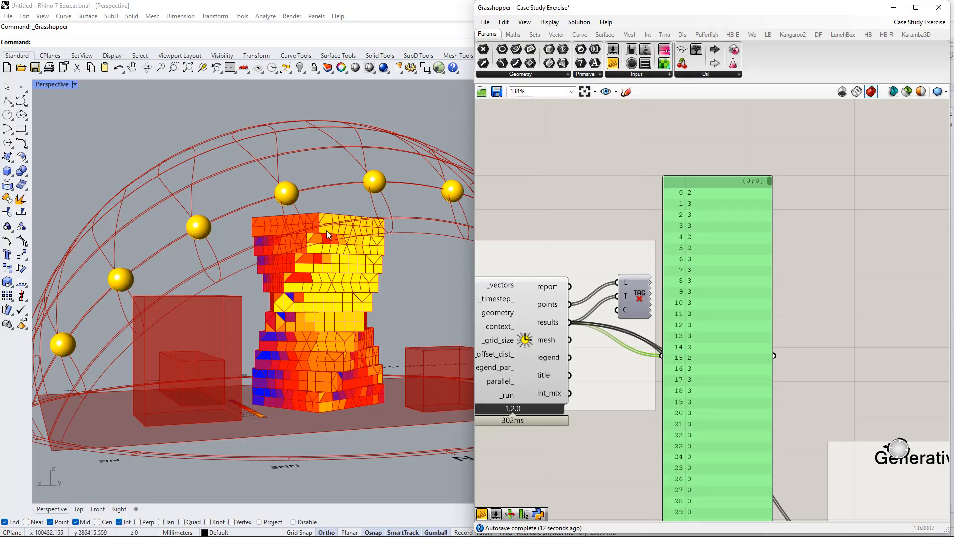
right_click_drag(575, 340, 636, 323)
left_click(584, 334)
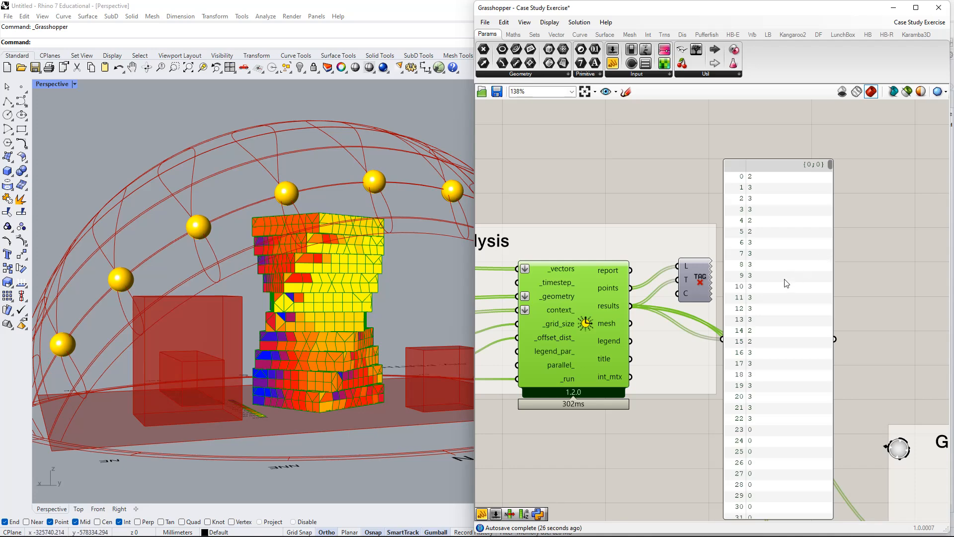
Move the text tag component slightly up in the Direct SunLight Analysis group and turn on its preview.
left_click_drag(706, 296, 697, 246)
right_click(698, 235)
left_click(733, 252)
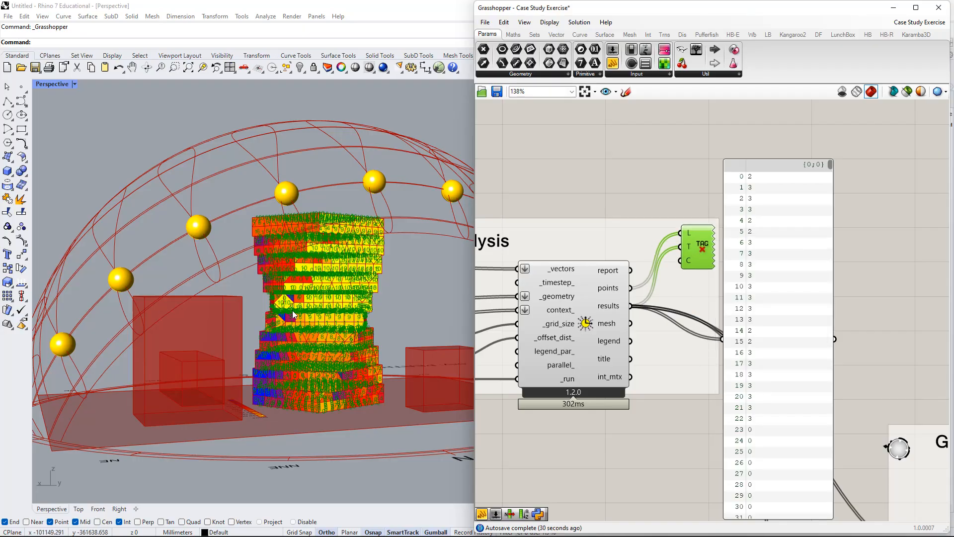
Examine the sunlight-hour tags on the mesh faces of the tower's rotated floors, close up and from farther away.
scroll(376, 302, "up", 10)
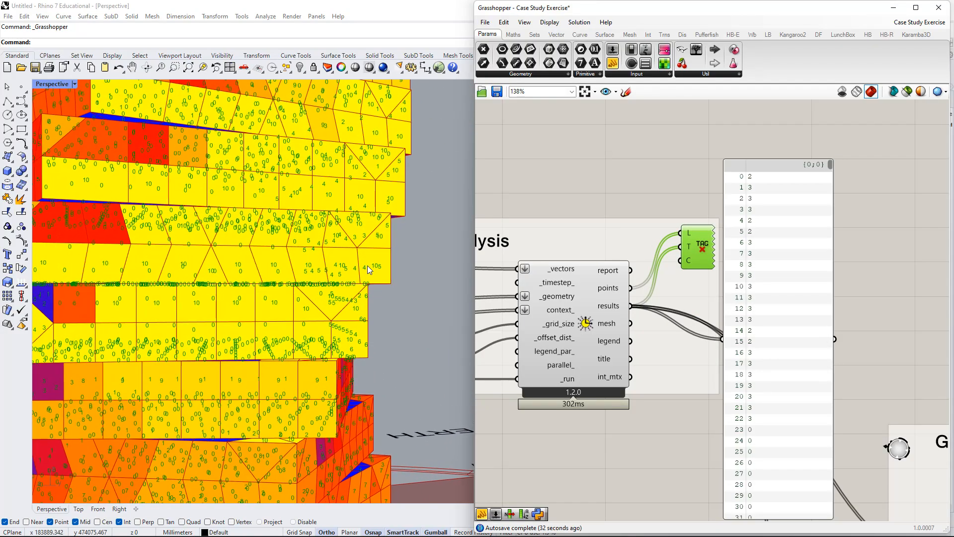
scroll(367, 265, "up", 2)
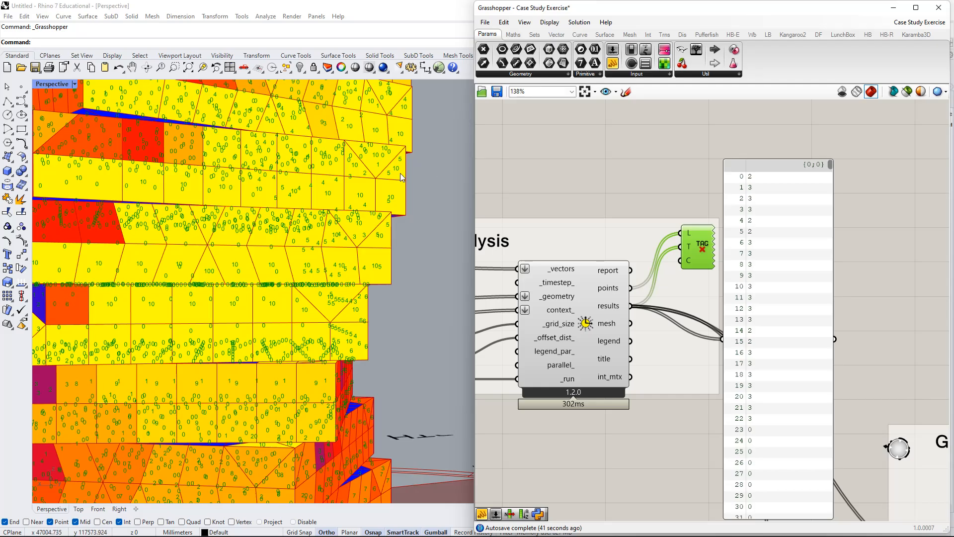
scroll(415, 196, "down", 10)
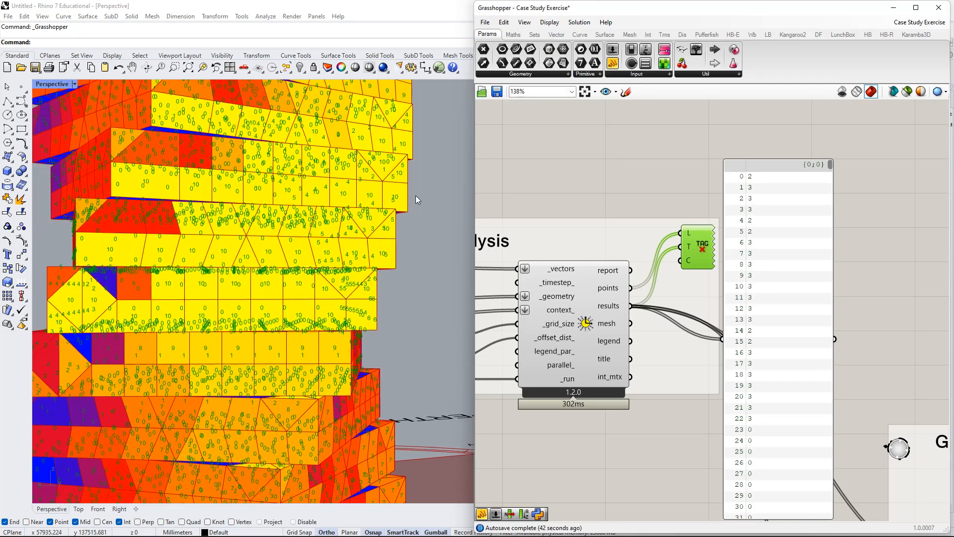
scroll(416, 196, "down", 3)
right_click_drag(421, 142, 422, 187)
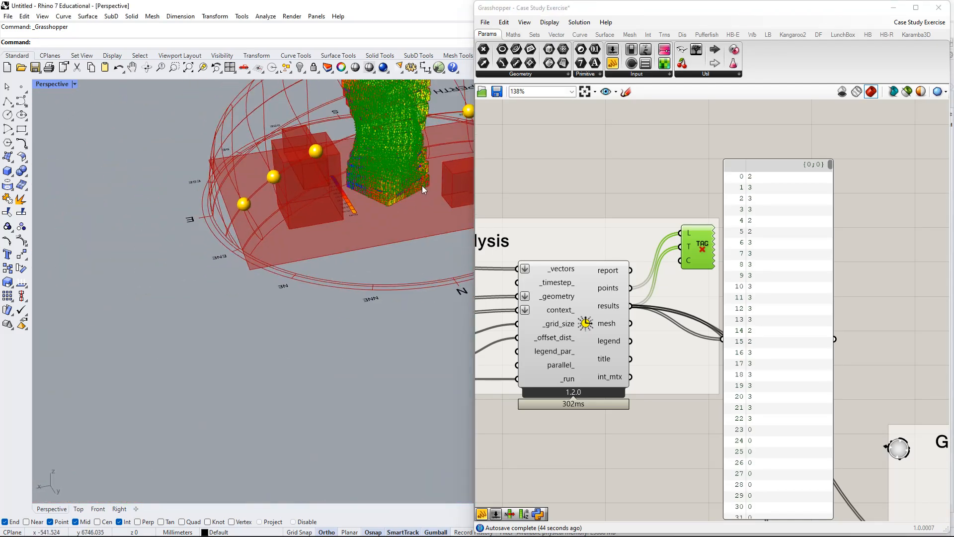
right_click_drag(357, 226, 321, 297, "shift")
scroll(272, 326, "up", 5)
scroll(302, 283, "up", 5)
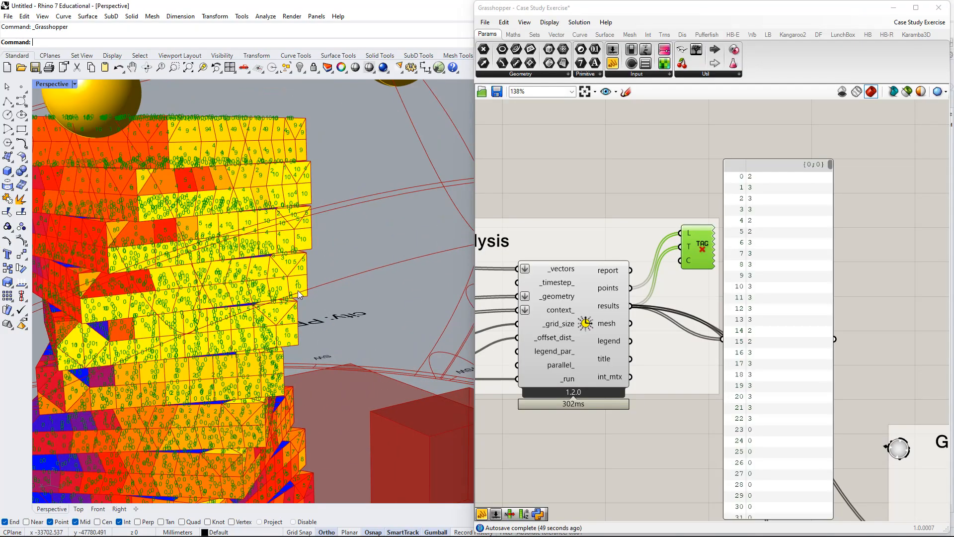
Read through the sunlight results in the panel down to the last entry of the list.
right_click_drag(787, 336, 742, 251)
right_click_drag(719, 193, 709, 259)
scroll(724, 371, "down", 1)
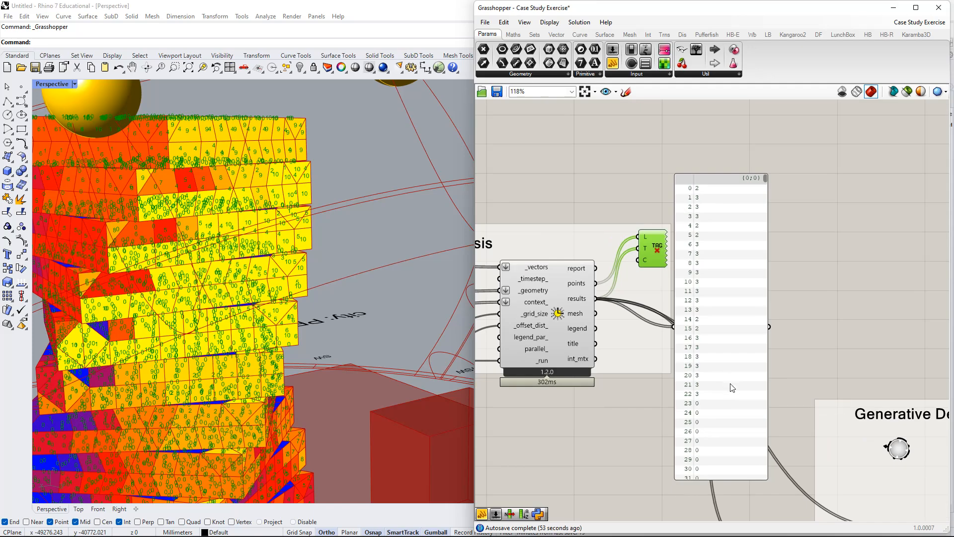
right_click_drag(730, 384, 732, 305)
right_click_drag(777, 139, 772, 166)
left_click_drag(761, 132, 762, 463)
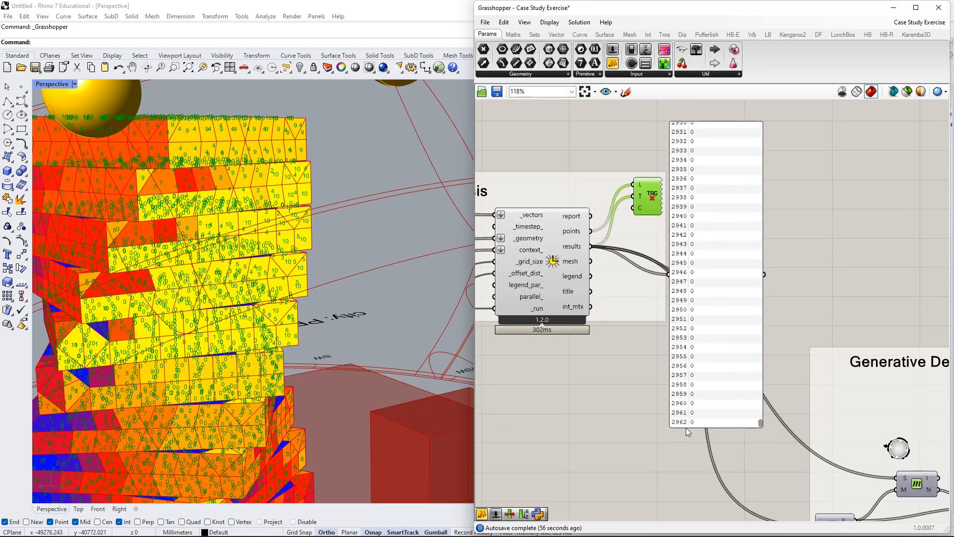
Delete the panel connected to the results output and view the whole tower with its sunlight-hour tags.
scroll(724, 304, "down", 3)
right_click_drag(728, 305, 697, 366)
left_click_drag(692, 357, 702, 299)
right_click_drag(702, 300, 721, 269)
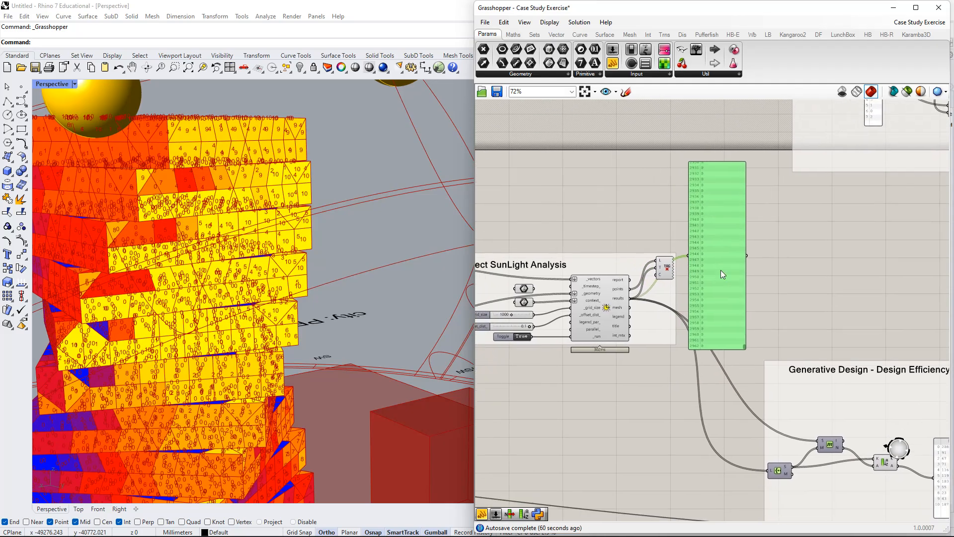
key("Delete")
right_click_drag(705, 304, 740, 260)
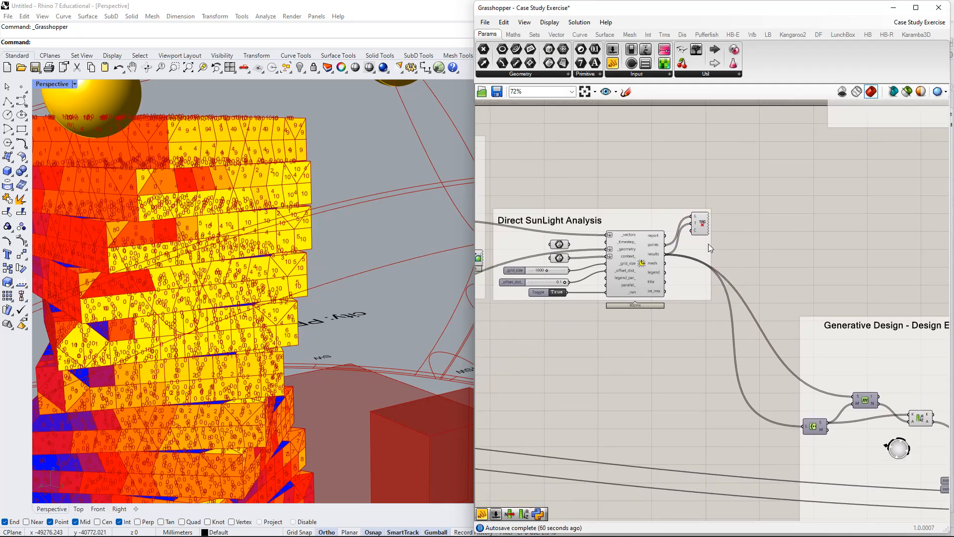
scroll(293, 308, "down", 5)
right_click_drag(267, 326, 346, 304)
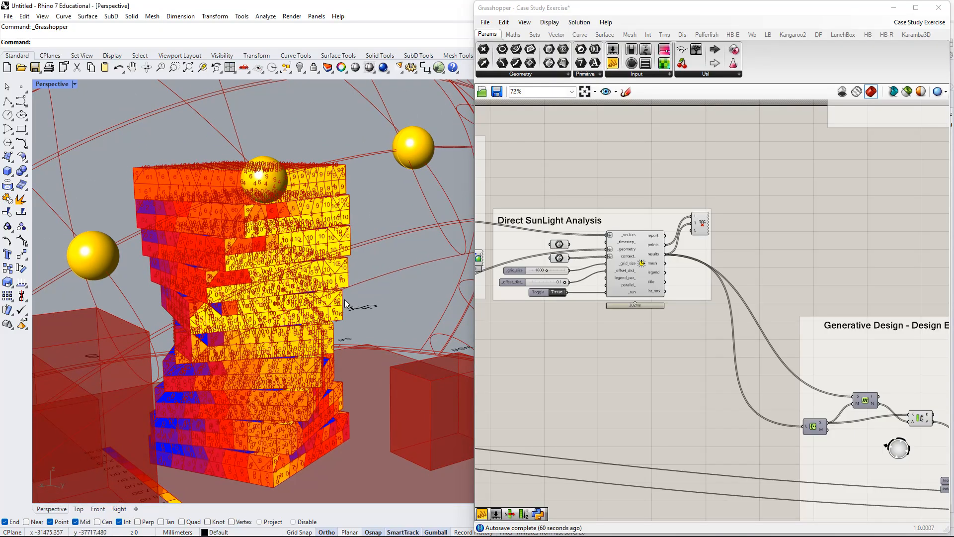
Examine the Generative Design - Design Efficiency Test group from its incoming wires through to the Galapagos component and the three data recorders.
scroll(708, 356, "down", 3)
right_click_drag(751, 340, 646, 276)
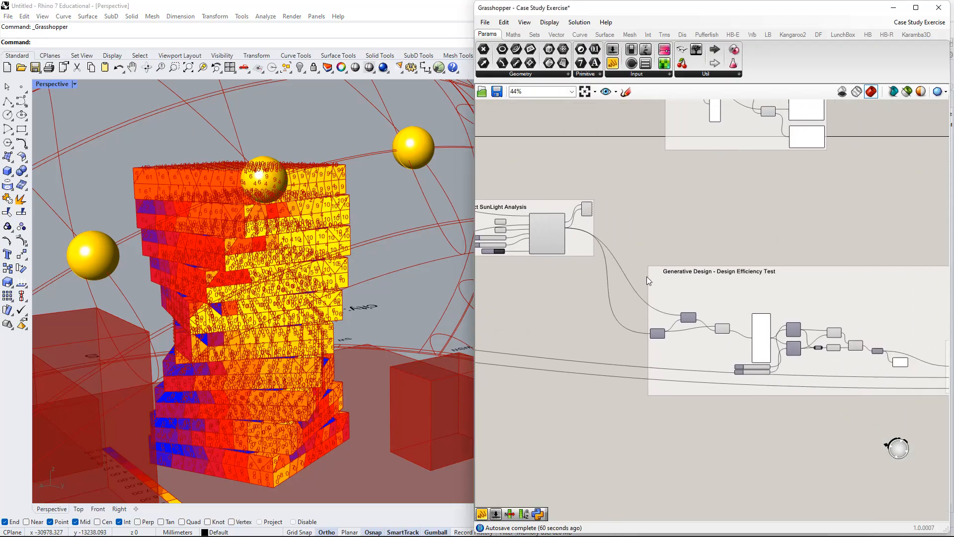
right_click_drag(849, 314, 777, 299)
left_click_drag(784, 291, 752, 270)
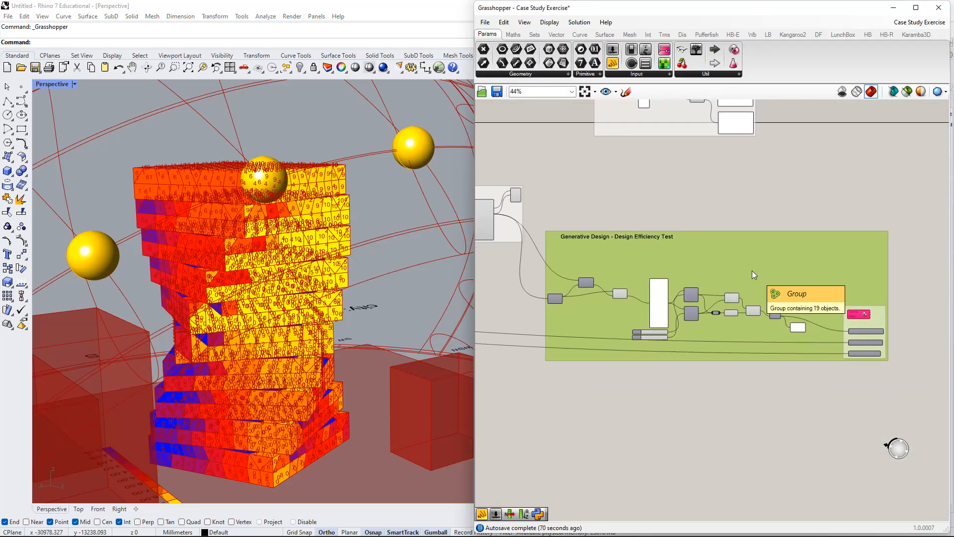
scroll(751, 291, "up", 4)
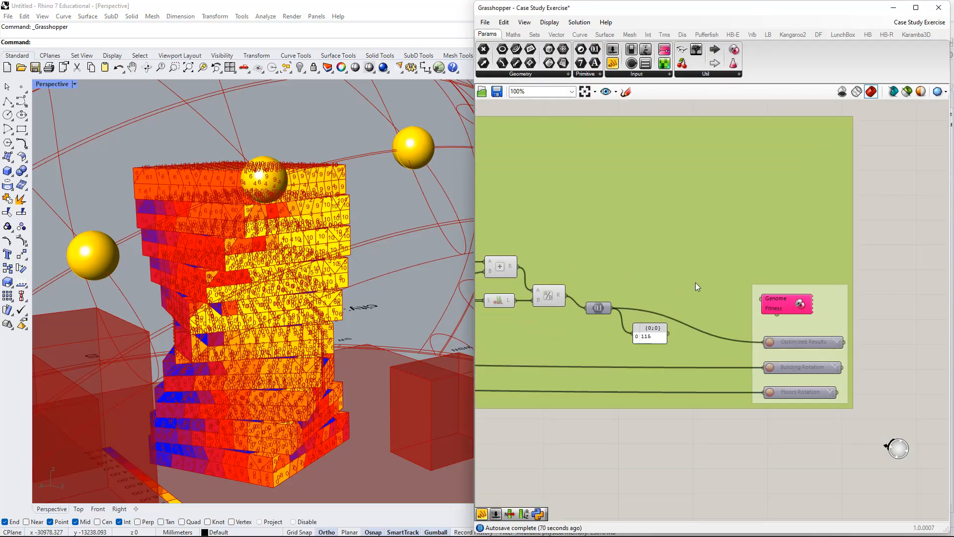
scroll(723, 322, "down", 1)
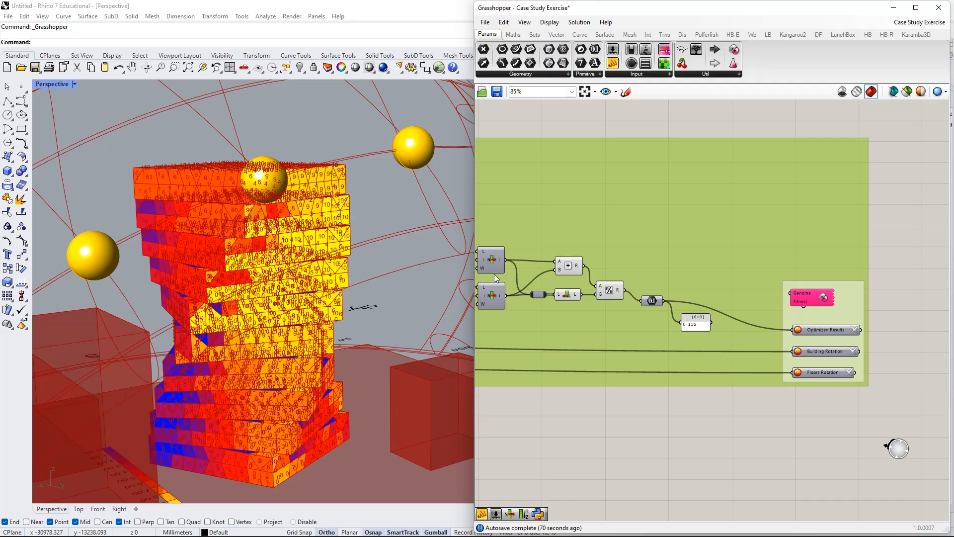
right_click_drag(611, 284, 717, 297)
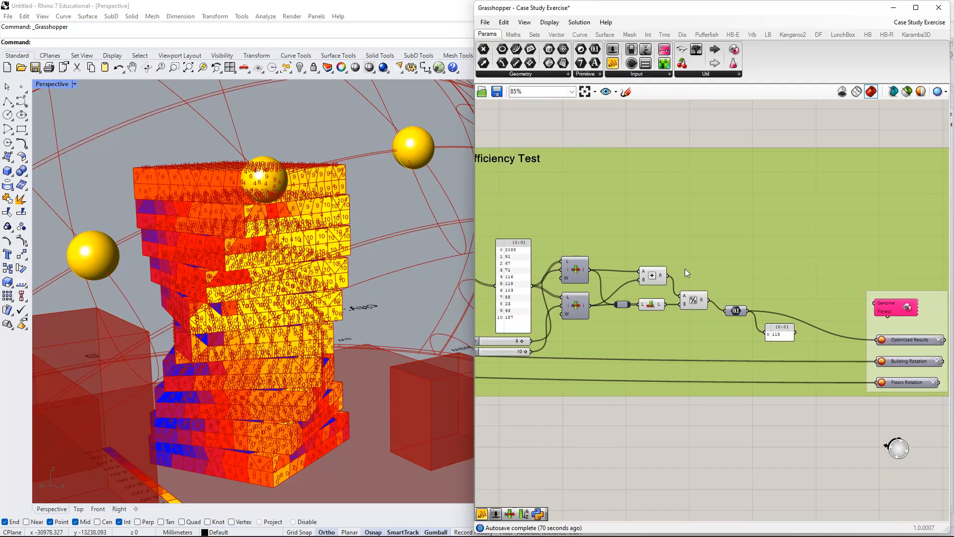
scroll(686, 269, "down", 1)
mouse_move(612, 273)
right_mouse_down()
mouse_move(723, 272)
mouse_move(624, 271)
right_mouse_up()
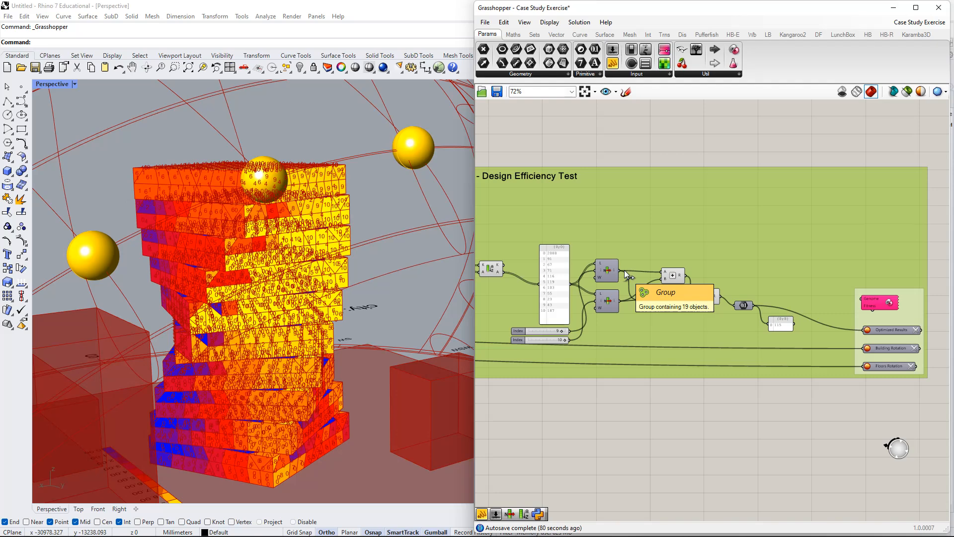
Trace how the sunlight results pass through the set, member index and sort components into the count panel.
right_click_drag(646, 297, 824, 361)
right_click_drag(591, 269, 564, 296)
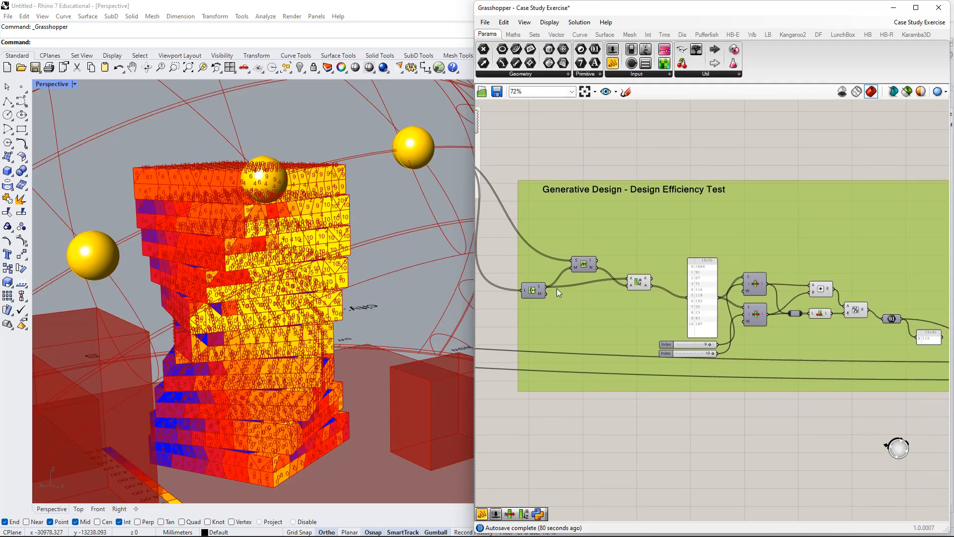
left_click_drag(538, 290, 545, 283)
right_click_drag(663, 263, 600, 256)
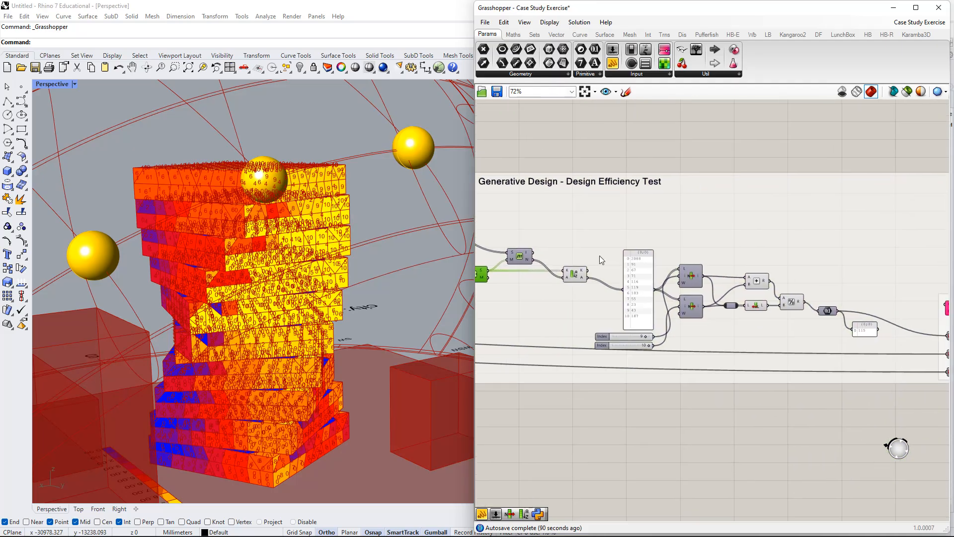
scroll(602, 259, "up", 3)
scroll(657, 255, "down", 2)
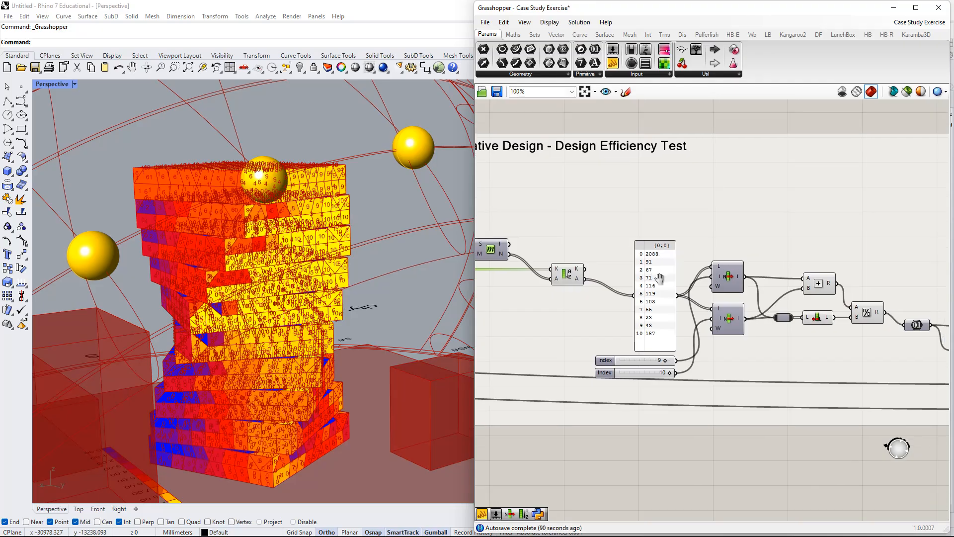
Move the count panel slightly up and left, and compare its entries with the coloured faces on all sides of the tower.
left_click_drag(640, 256, 641, 254)
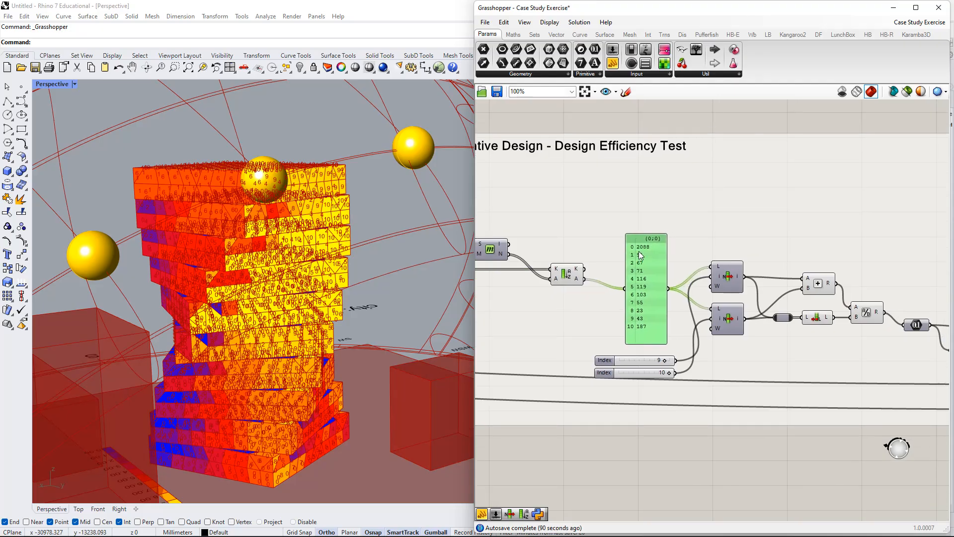
scroll(649, 252, "up", 2)
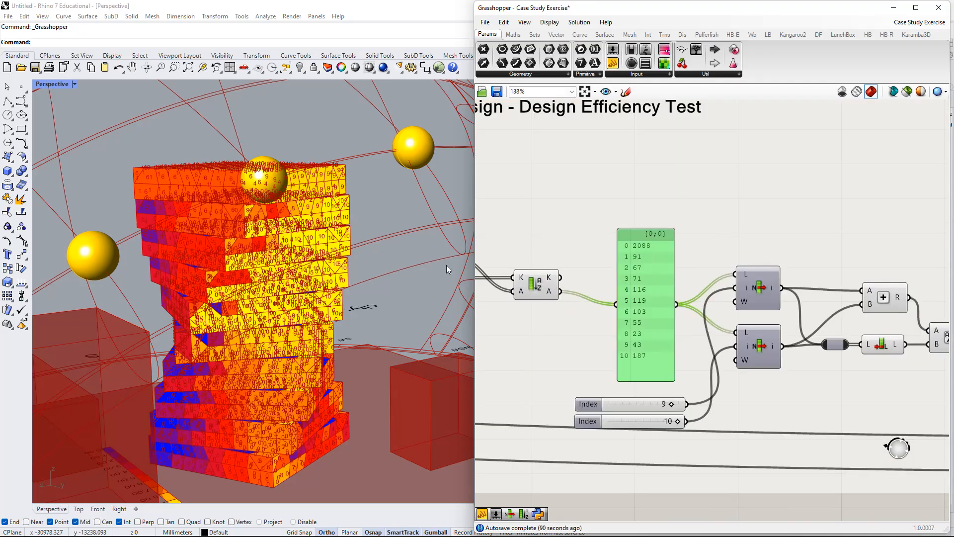
right_click_drag(160, 323, 346, 254)
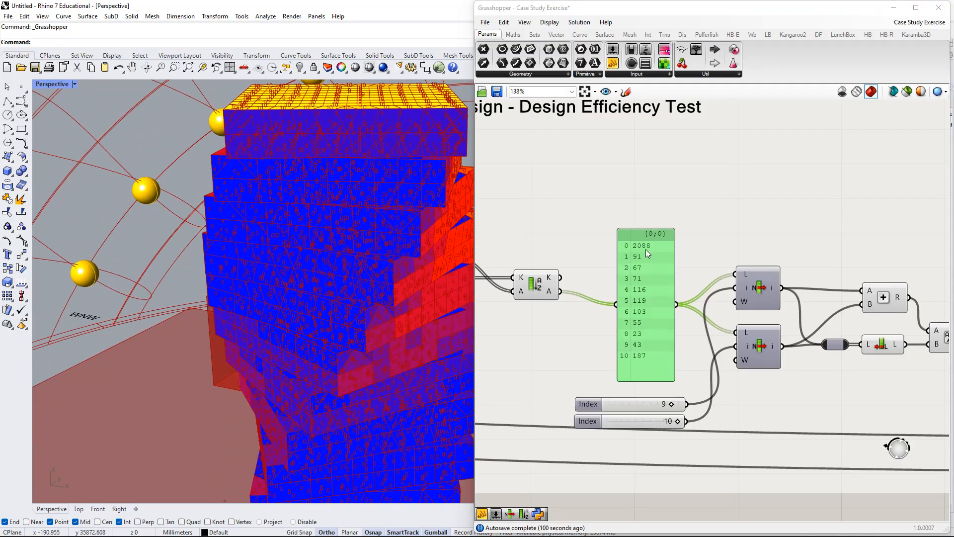
scroll(392, 189, "down", 3)
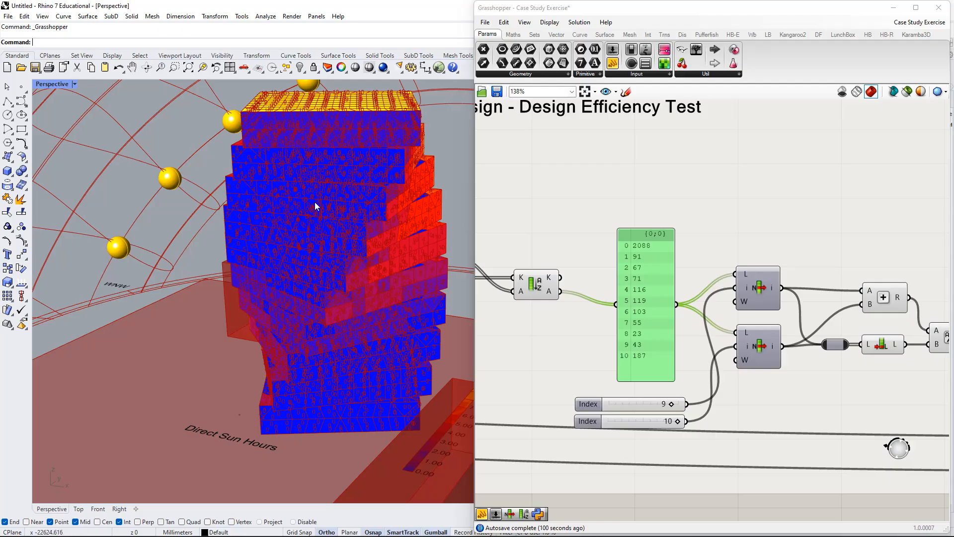
right_click_drag(435, 200, 394, 217)
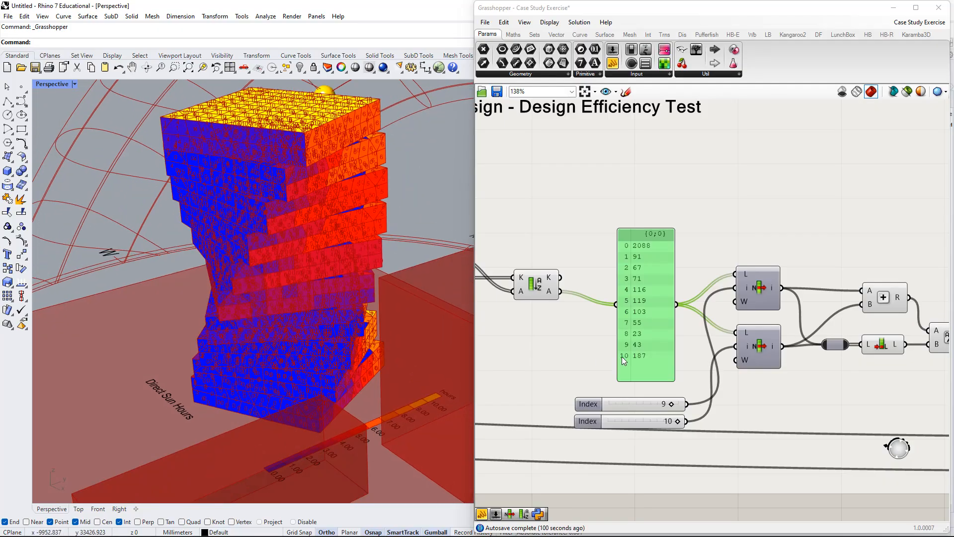
right_click_drag(322, 198, 450, 264)
scroll(338, 254, "up", 5)
scroll(333, 256, "down", 5)
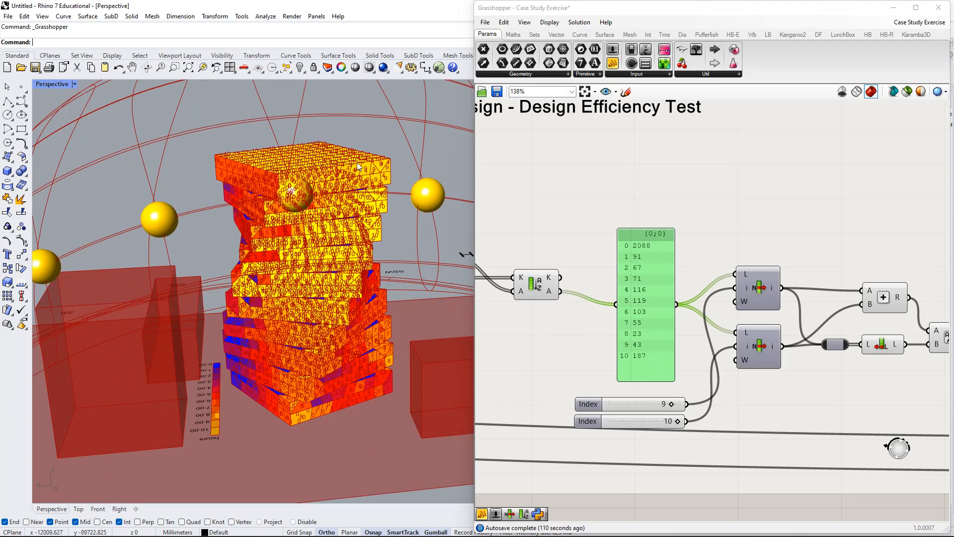
right_click_drag(338, 255, 346, 183)
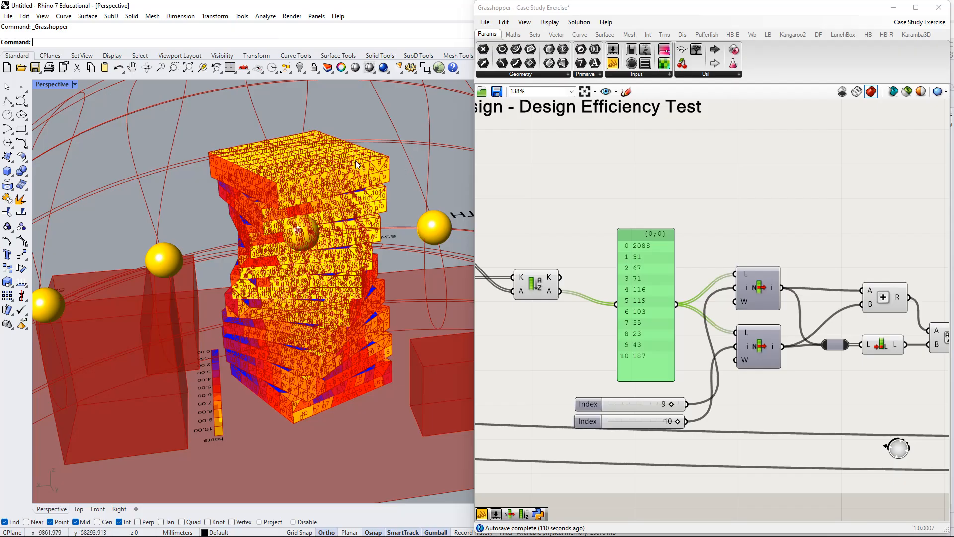
right_click_drag(330, 176, 334, 248)
Move the count panel further left above the two Index sliders and examine the List Item components and the calculation after them.
right_click_drag(656, 276, 798, 317)
scroll(797, 318, "down", 1)
left_click_drag(795, 317, 785, 309)
right_click_drag(786, 309, 579, 314)
scroll(575, 320, "down", 2)
scroll(567, 313, "up", 3)
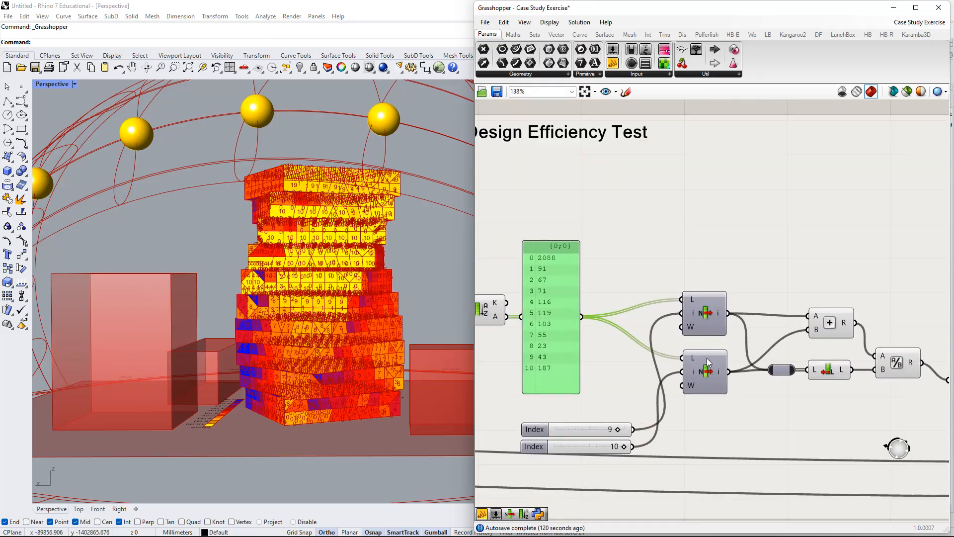
right_click_drag(729, 368, 705, 361)
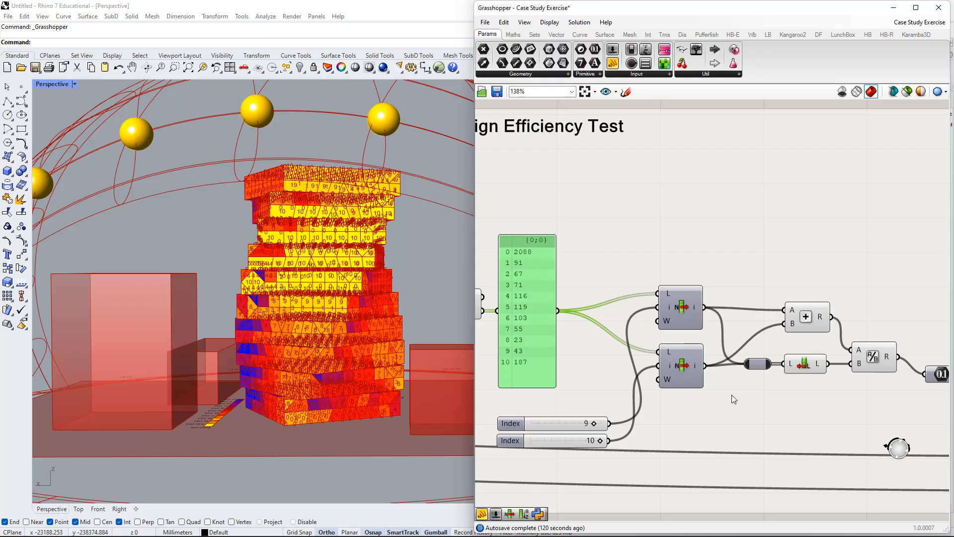
Set the Building Rotation and Floors Rotation sliders both to 0.
scroll(733, 398, "down", 2)
right_click_drag(732, 397, 669, 345)
scroll(813, 373, "down", 2)
scroll(537, 348, "up", 3)
scroll(527, 342, "down", 5)
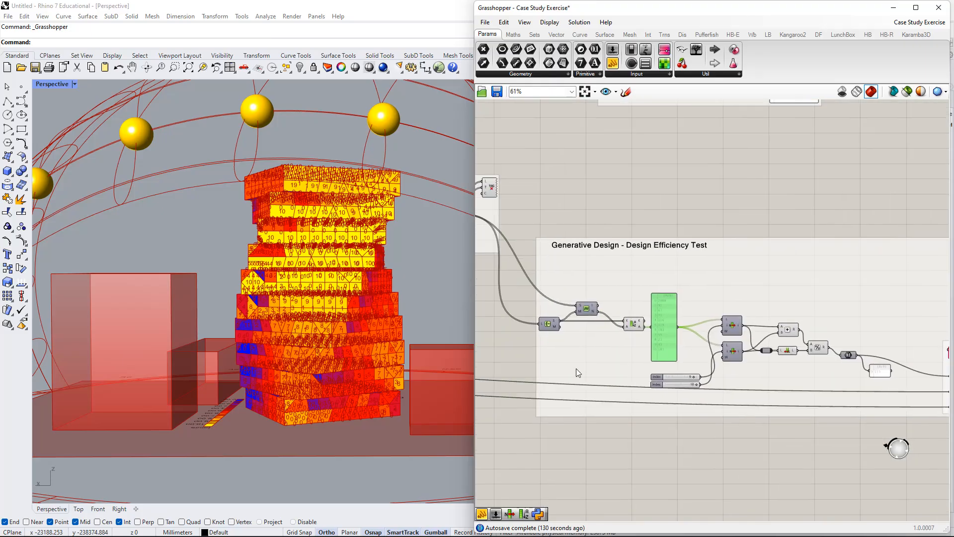
right_click_drag(577, 373, 924, 386)
right_click_drag(527, 387, 712, 387)
right_click_drag(635, 368, 937, 362)
scroll(671, 358, "up", 4)
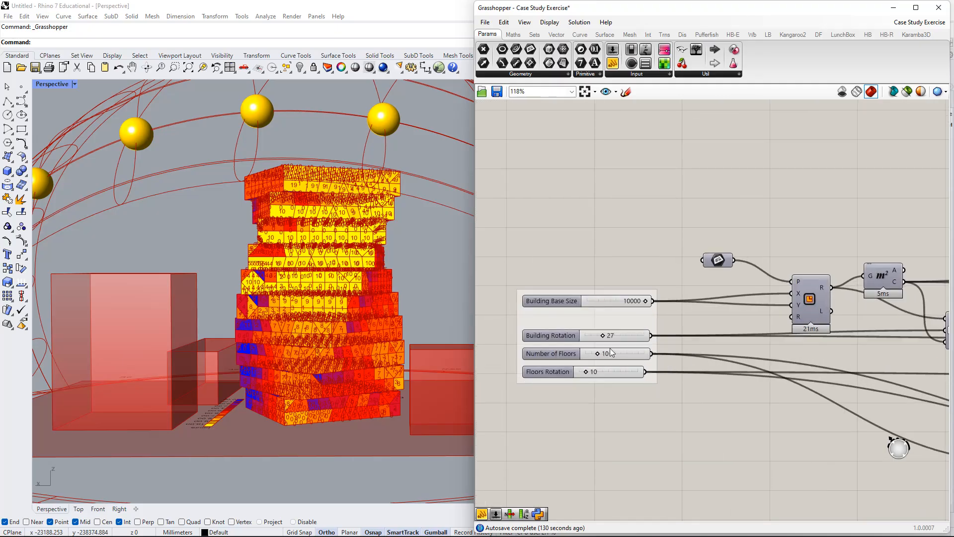
scroll(606, 347, "up", 4)
left_click_drag(606, 329, 545, 339)
left_click_drag(553, 395, 522, 404)
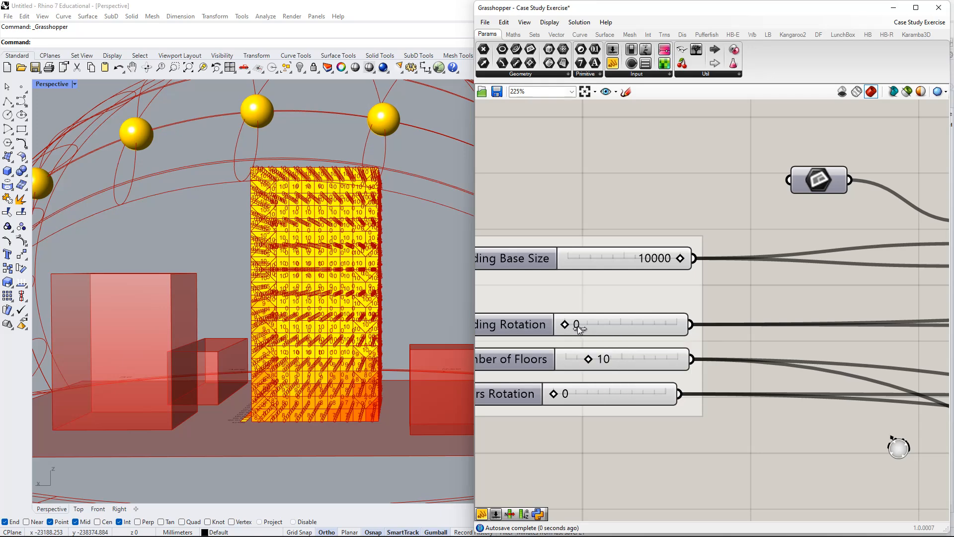
Demonstrate the slider ranges by raising Building Rotation to 90 and returning it to 0, and doing the same with Floors Rotation.
left_click_drag(574, 329, 744, 335)
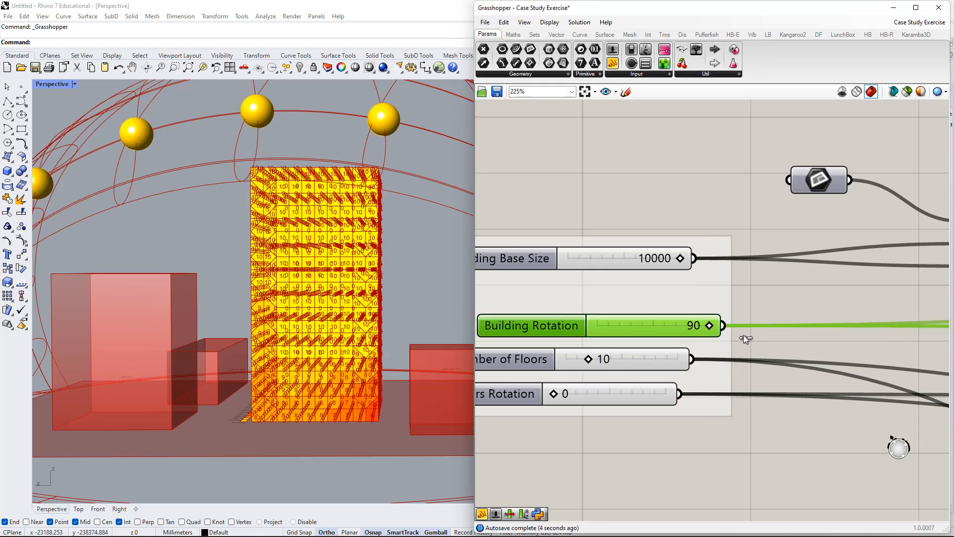
left_click_drag(672, 336, 510, 357)
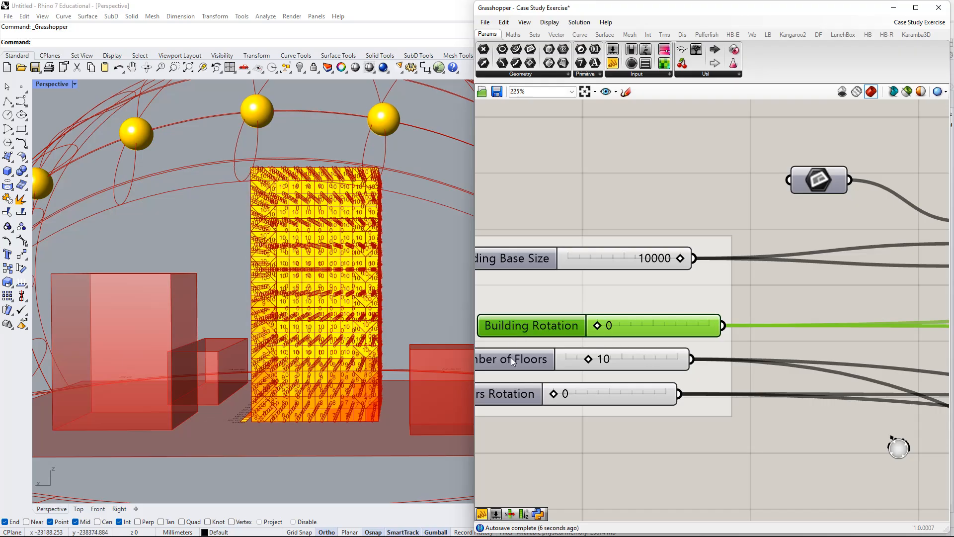
left_click_drag(558, 392, 695, 397)
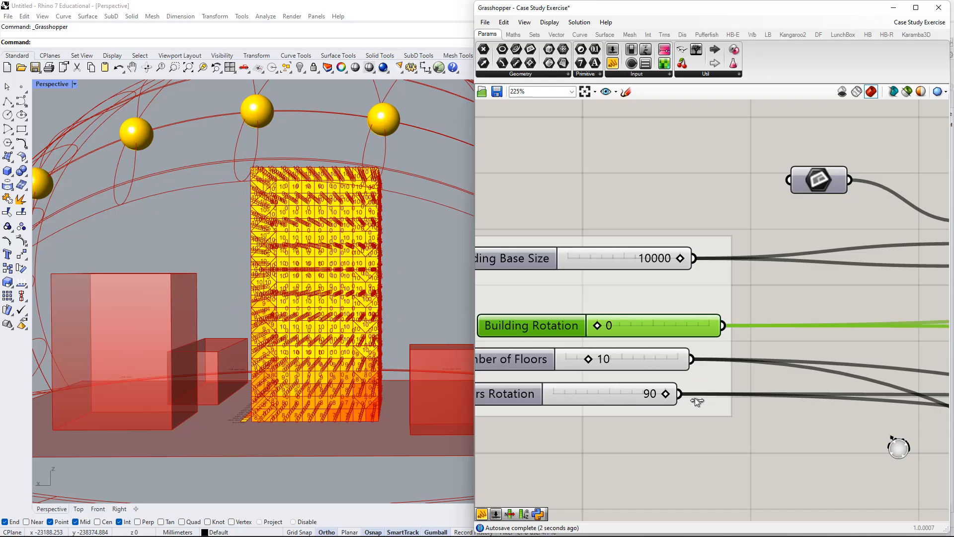
left_click_drag(579, 392, 508, 395)
Follow the wires from the building parameter sliders across the definition to the Design Efficiency Test group.
scroll(592, 391, "down", 1)
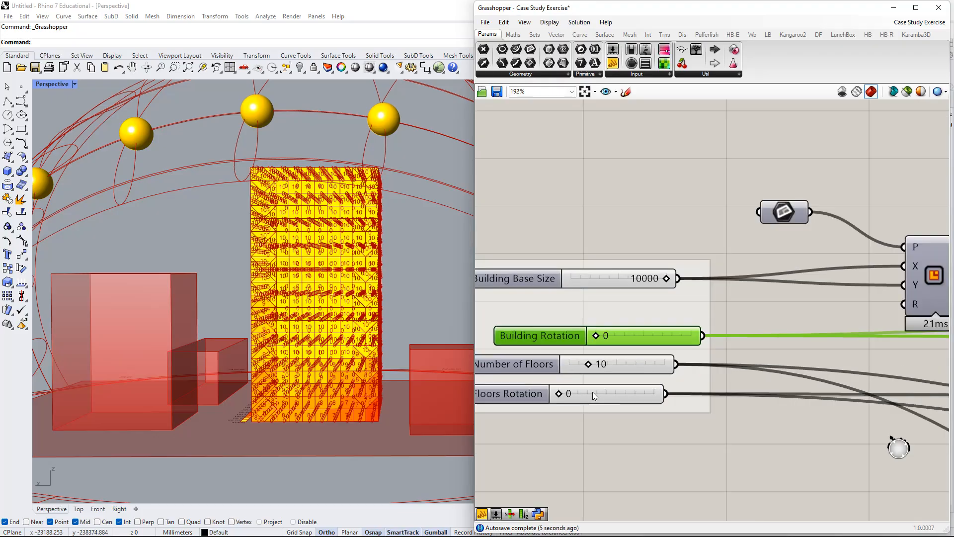
right_click_drag(592, 391, 690, 368)
left_click_drag(641, 312, 613, 309)
scroll(737, 332, "down", 4)
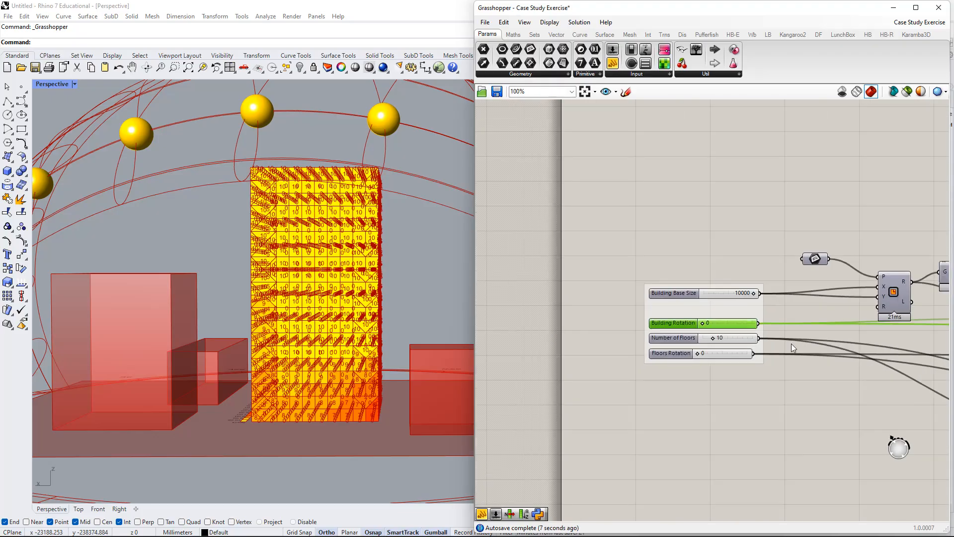
right_click_drag(892, 352, 722, 339)
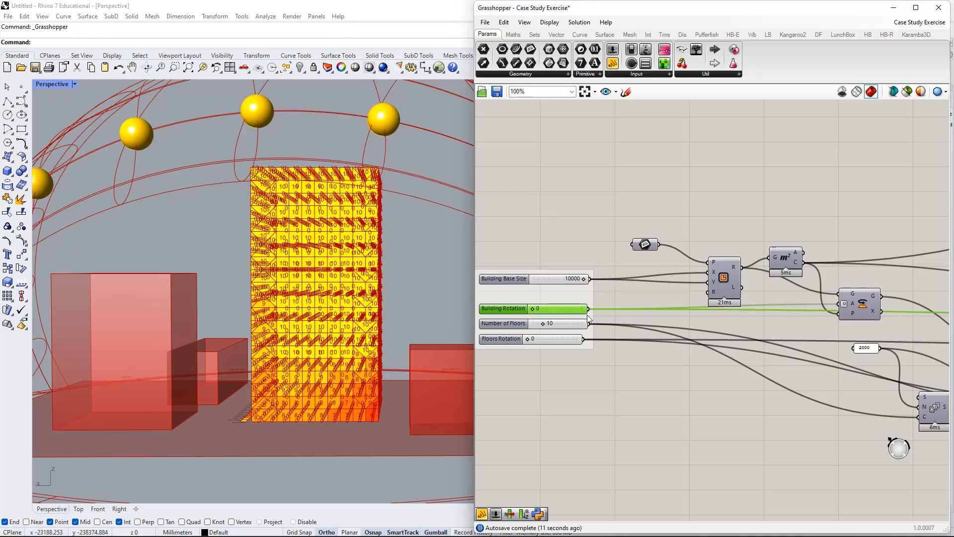
scroll(780, 352, "down", 5)
right_click_drag(923, 362, 569, 349)
Read the count panel entries for the unrotated tower and the final efficiency result calculated from the last two.
scroll(861, 313, "up", 5)
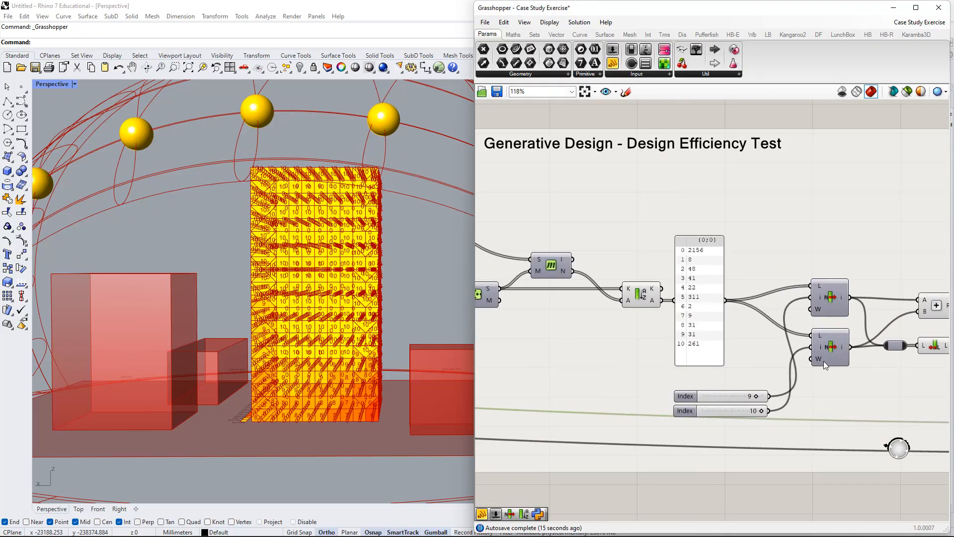
scroll(717, 316, "down", 3)
right_click_drag(717, 317, 582, 322)
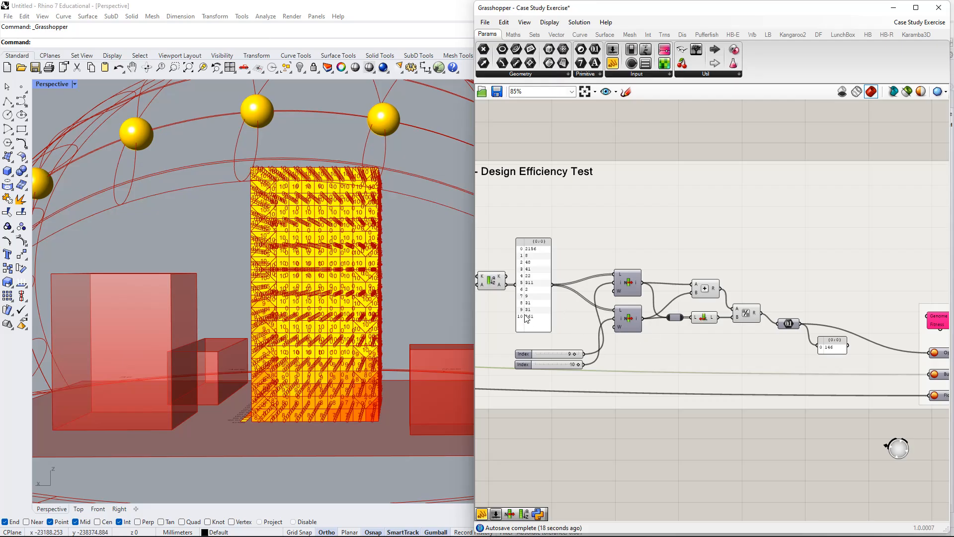
scroll(531, 313, "up", 3)
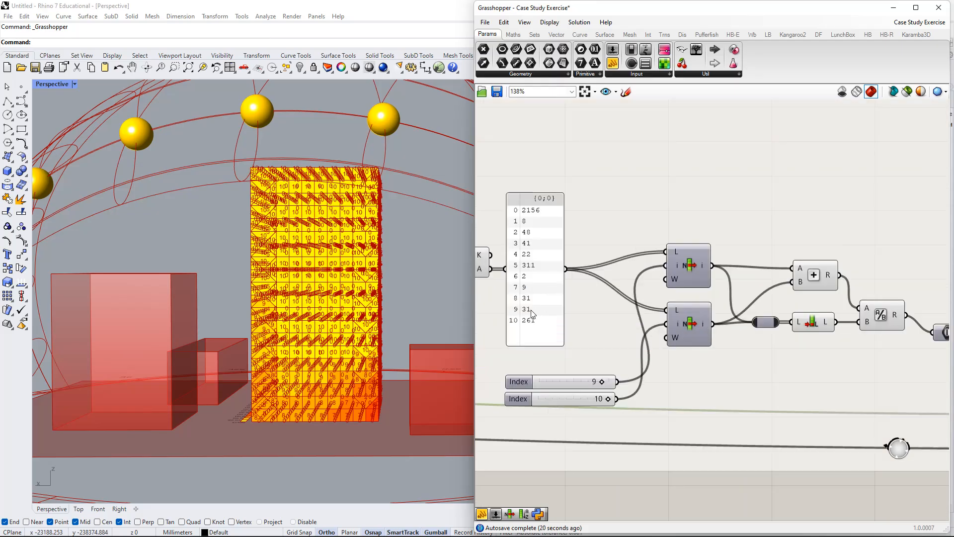
scroll(547, 330, "down", 1)
right_click_drag(804, 371, 764, 365)
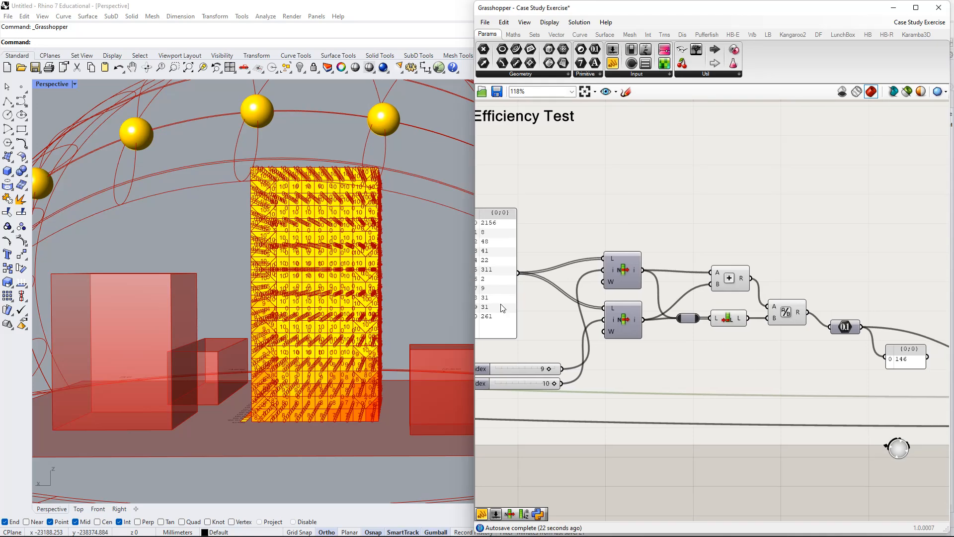
right_click_drag(500, 311, 560, 311)
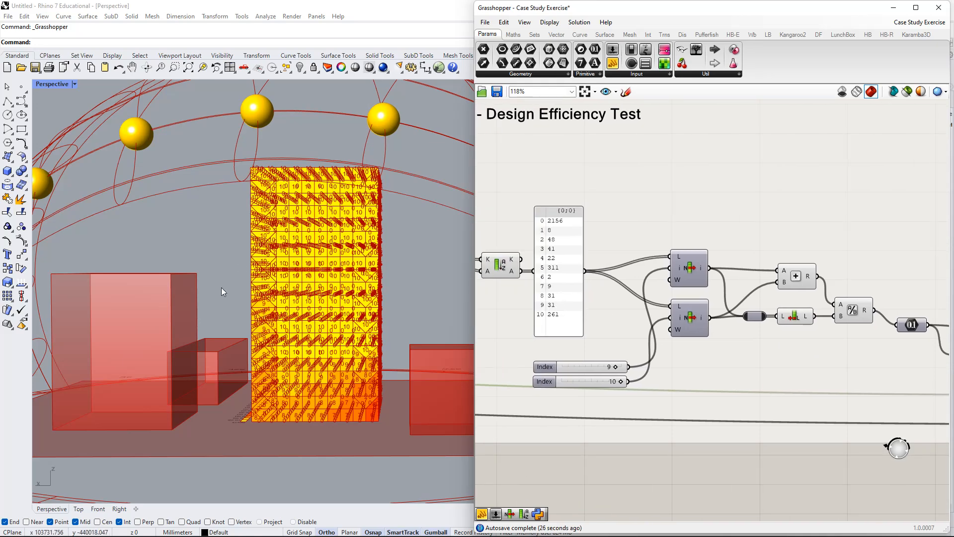
View the unrotated tower's sunlit faces from an angle, and the Design Efficiency Test group up to the Galapagos component.
scroll(221, 291, "down", 2)
right_click_drag(222, 291, 343, 297)
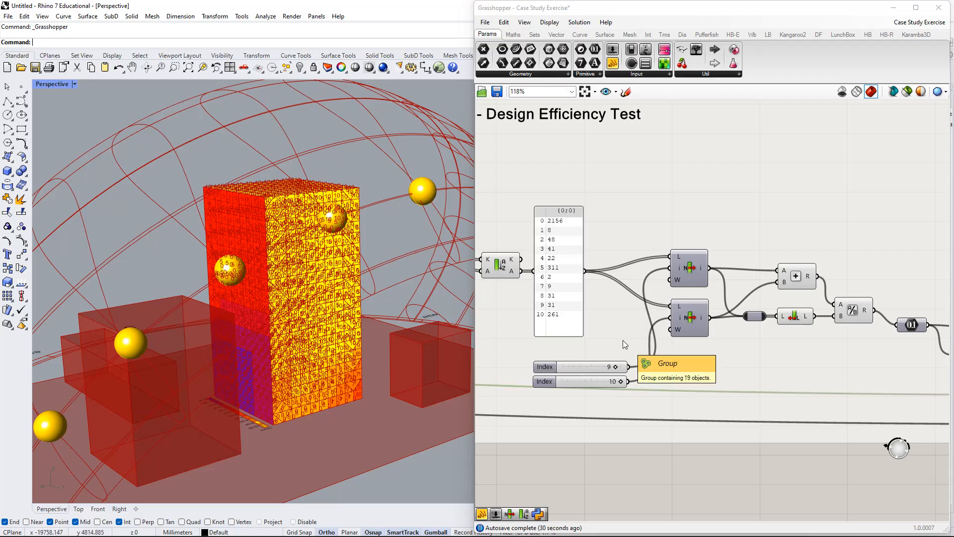
scroll(622, 340, "down", 4)
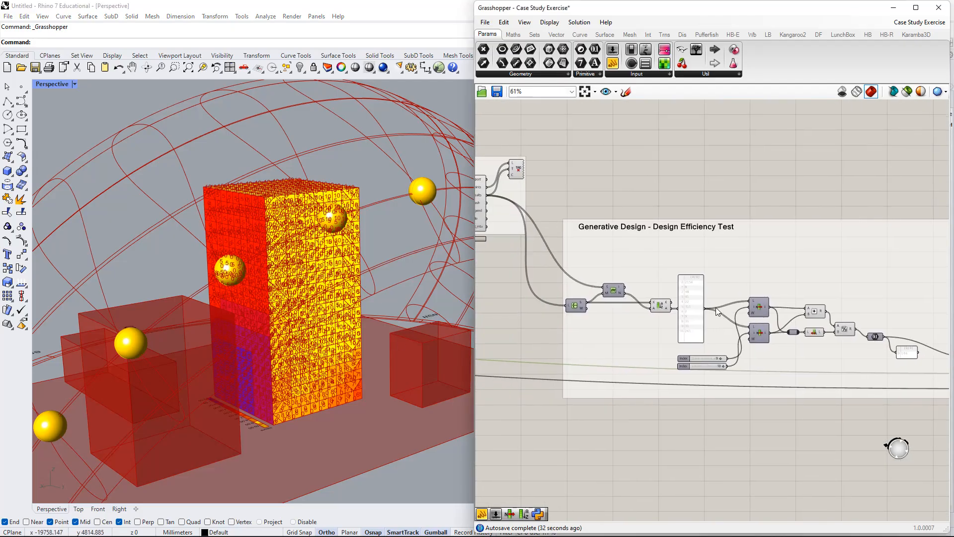
right_click_drag(860, 368, 732, 375)
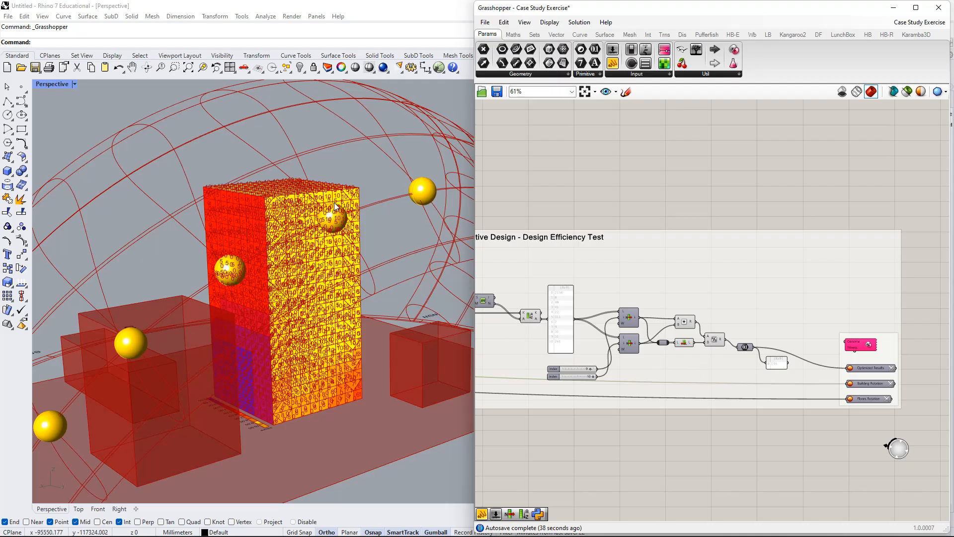
Move the Galapagos component up within its group, leaving a clear gap above Optimized Results.
right_click_drag(354, 218, 332, 230)
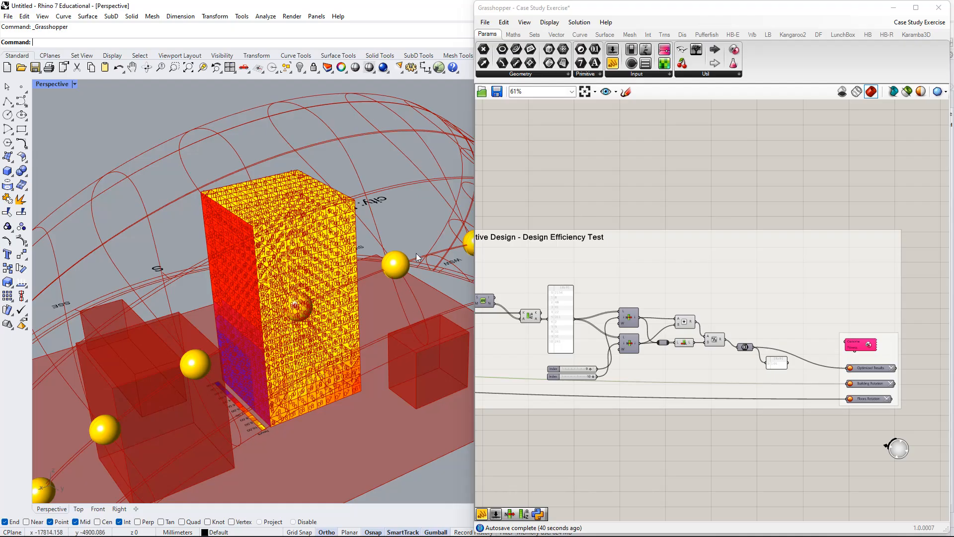
right_click_drag(829, 354, 698, 331)
scroll(697, 330, "up", 2)
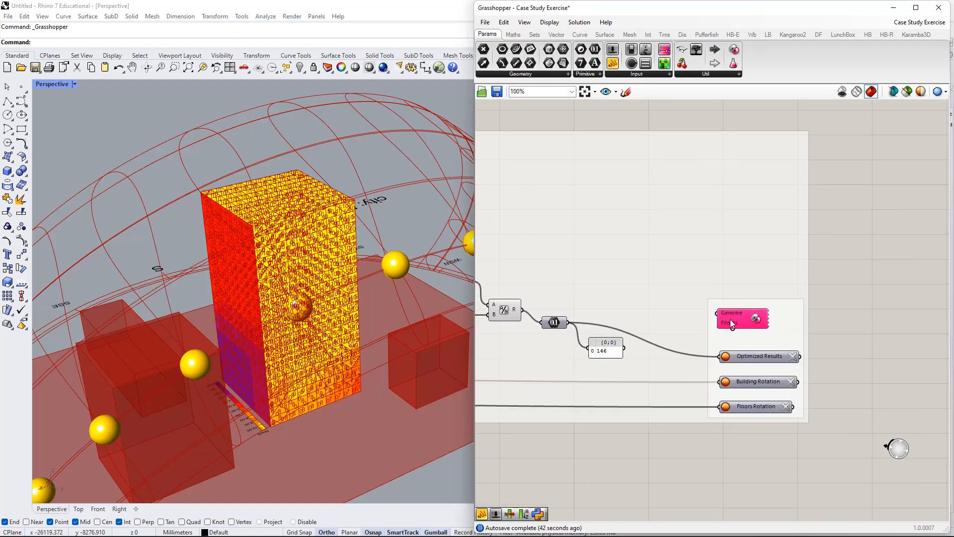
left_click(730, 294)
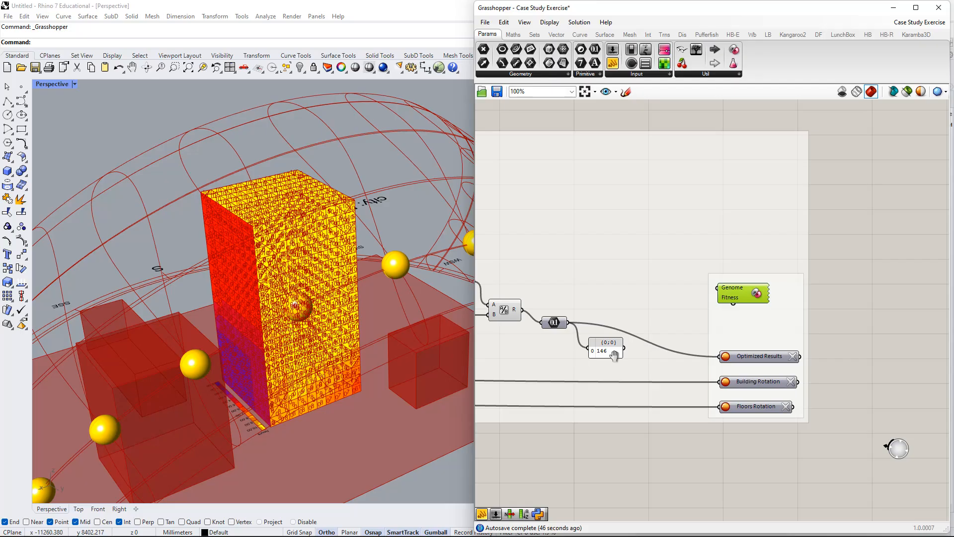
right_click_drag(615, 354, 732, 353)
right_click_drag(787, 371, 719, 354)
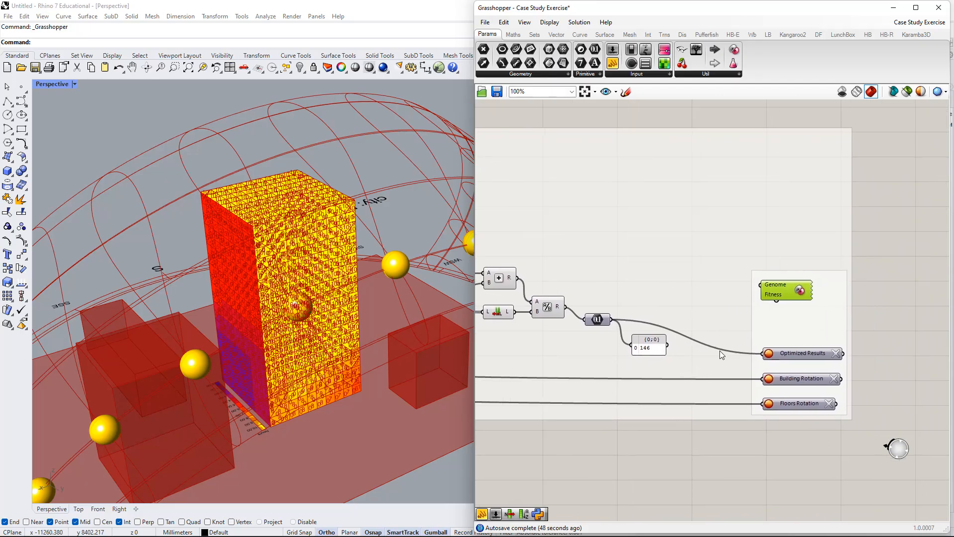
scroll(779, 304, "down", 1)
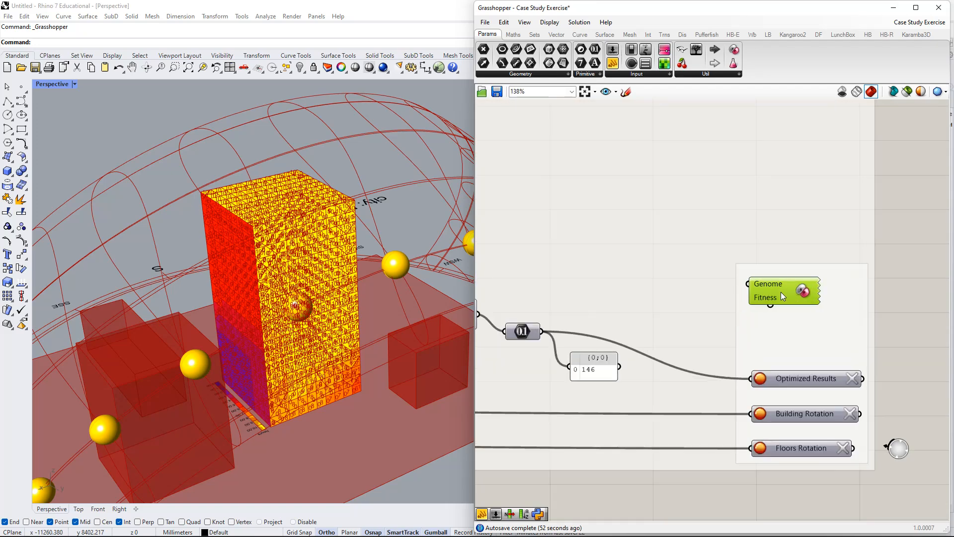
scroll(780, 291, "up", 3)
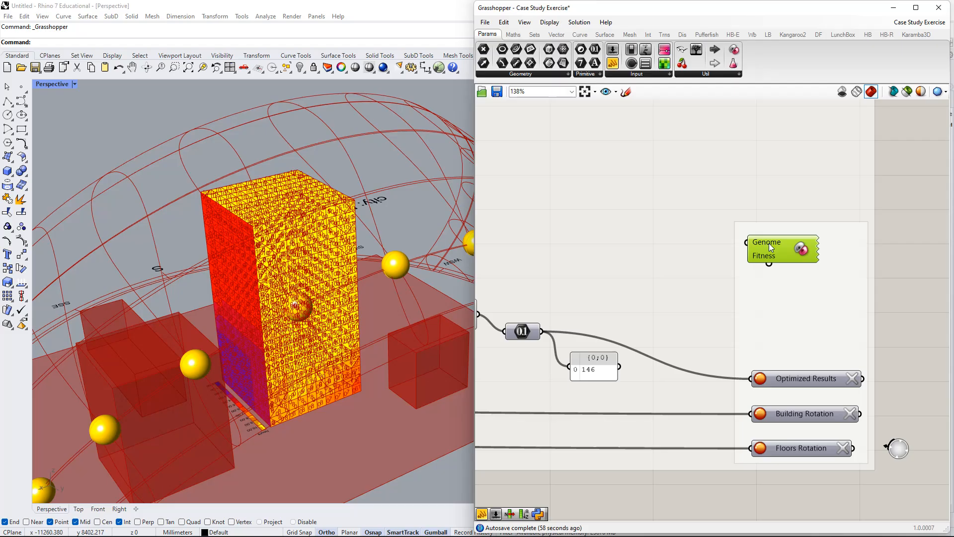
scroll(761, 246, "down", 2)
right_click(761, 246)
left_click(794, 253)
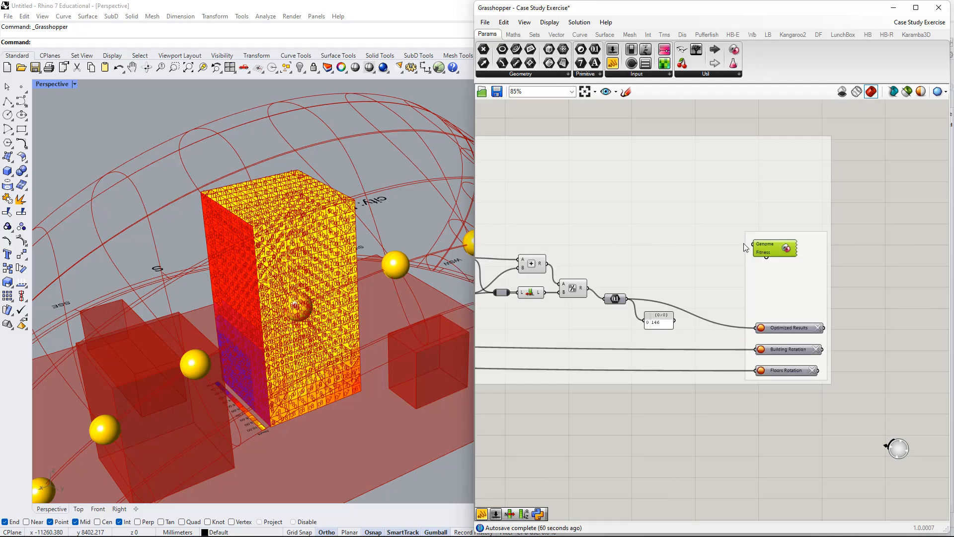
right_click_drag(759, 250, 777, 247)
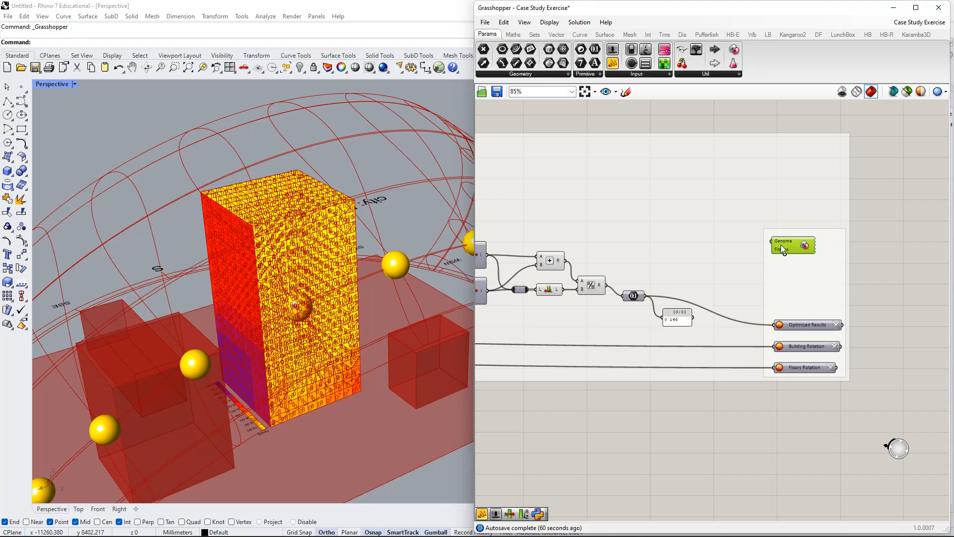
Connect the Genome input of Galapagos to the Building Rotation slider.
left_click_drag(772, 242, 563, 277)
scroll(661, 304, "down", 5)
scroll(594, 308, "up", 8)
scroll(668, 295, "down", 2)
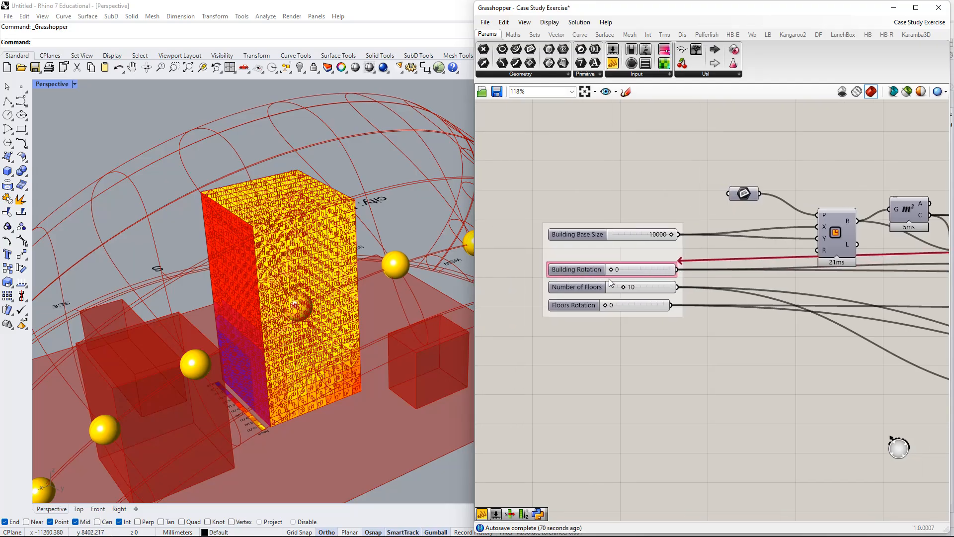
Add the Floors Rotation slider as a second Genome of Galapagos, keeping the Building Rotation link.
scroll(780, 356, "down", 5)
right_click_drag(837, 365, 558, 251)
scroll(843, 305, "down", 4)
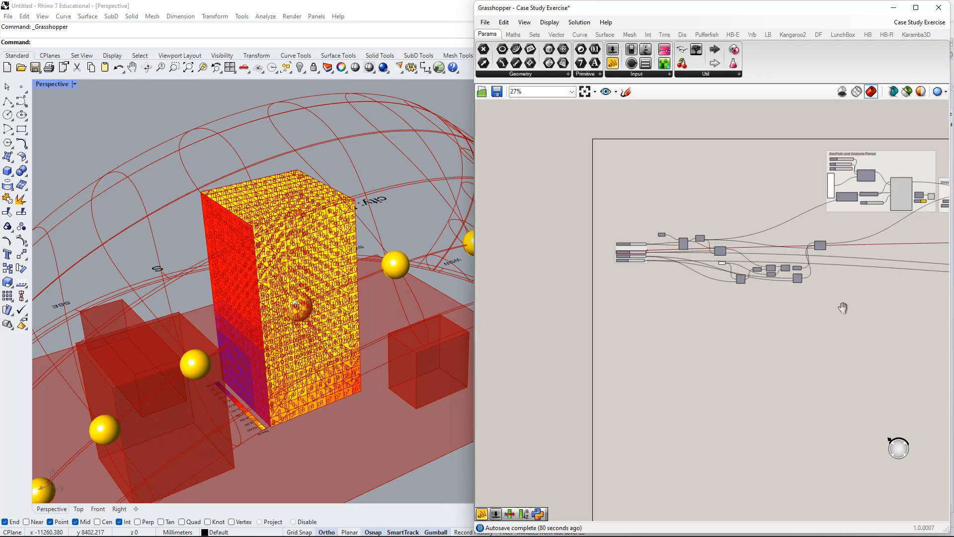
right_click_drag(841, 306, 606, 278)
right_click_drag(852, 285, 834, 287)
scroll(835, 287, "up", 4)
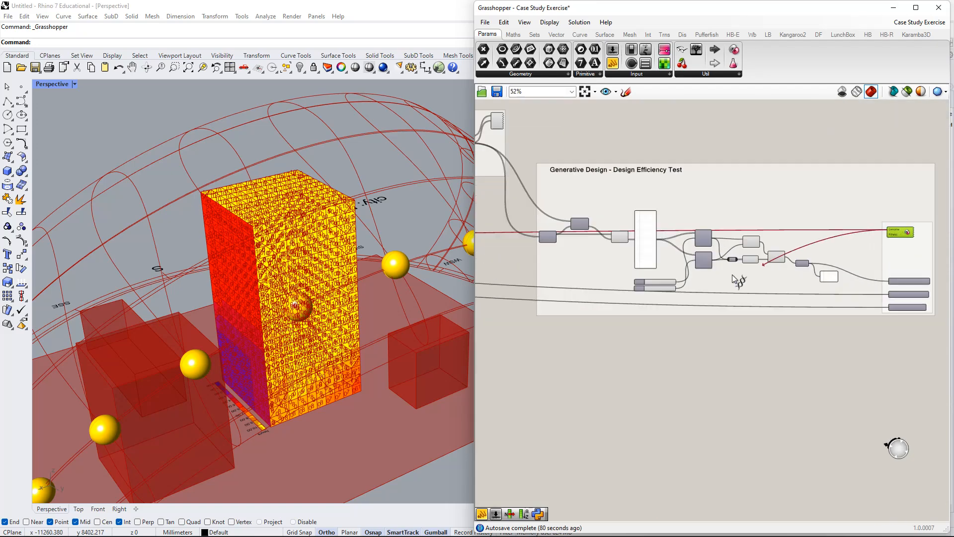
scroll(279, 259, "up", 5)
left_click_drag(365, 268, 622, 262)
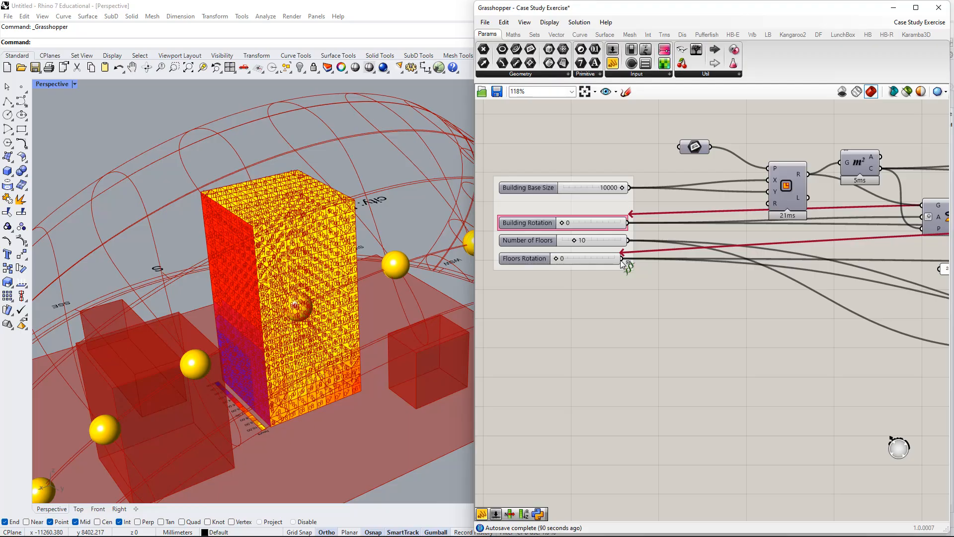
left_click_drag(621, 261, 622, 262)
scroll(789, 316, "down", 3)
scroll(652, 282, "up", 8)
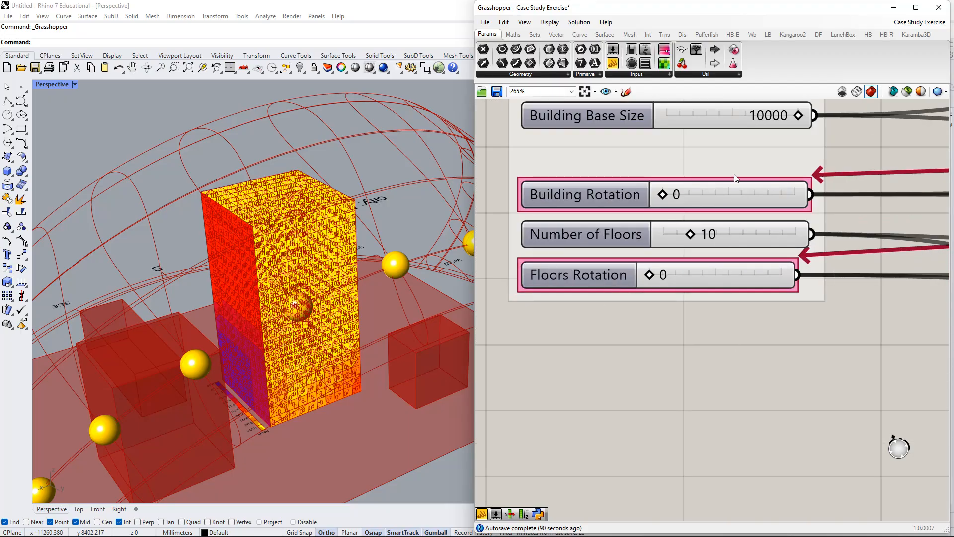
Connect the Fitness input of Galapagos to the number parameter that holds the final efficiency result.
scroll(797, 290, "down", 5)
right_click_drag(862, 335, 697, 290)
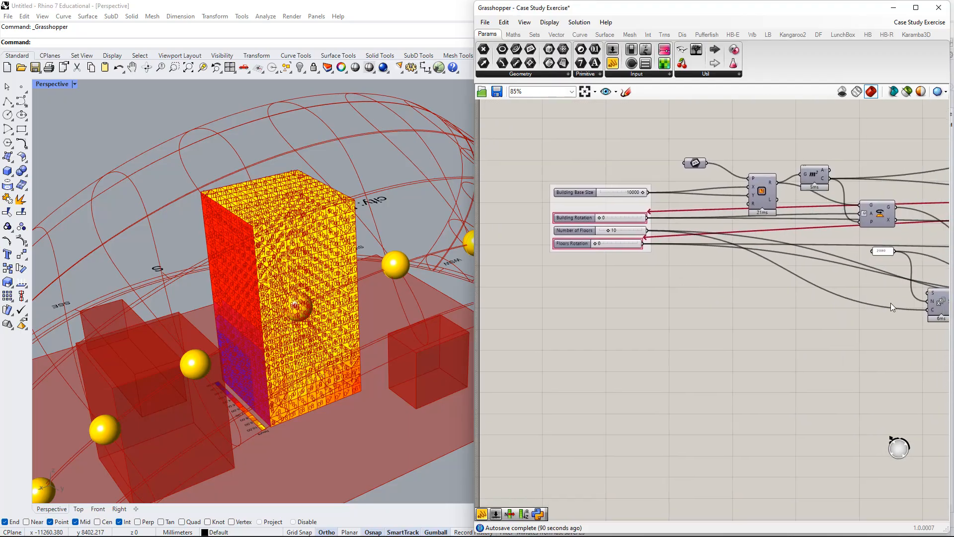
scroll(891, 303, "down", 2)
right_click_drag(806, 287, 487, 208)
scroll(888, 264, "up", 1)
right_click_drag(894, 253, 611, 251)
right_click_drag(868, 206, 598, 260)
scroll(917, 219, "up", 4)
right_click_drag(766, 218, 824, 224)
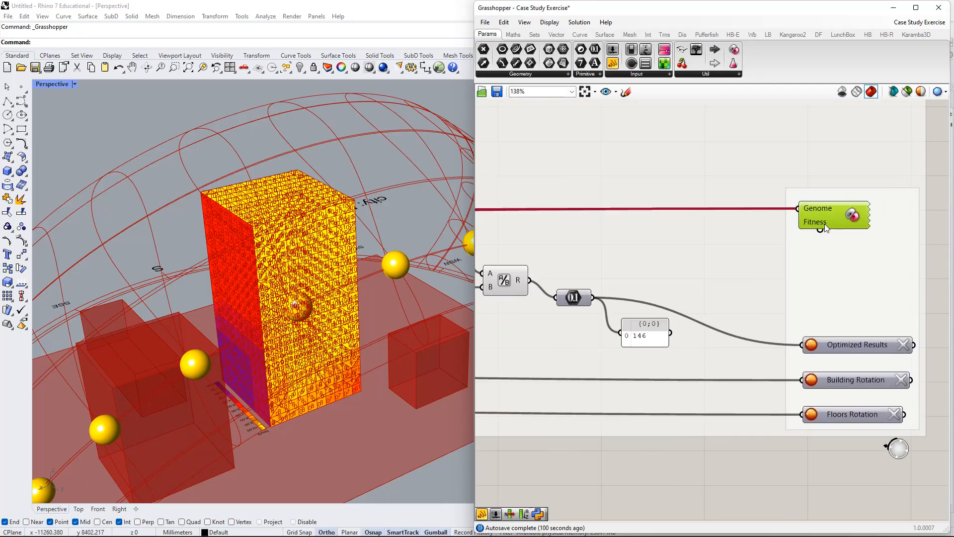
left_click_drag(800, 259, 586, 298)
right_click_drag(587, 298, 878, 310)
scroll(594, 311, "down", 3)
right_click_drag(549, 302, 624, 296)
scroll(830, 317, "down", 3)
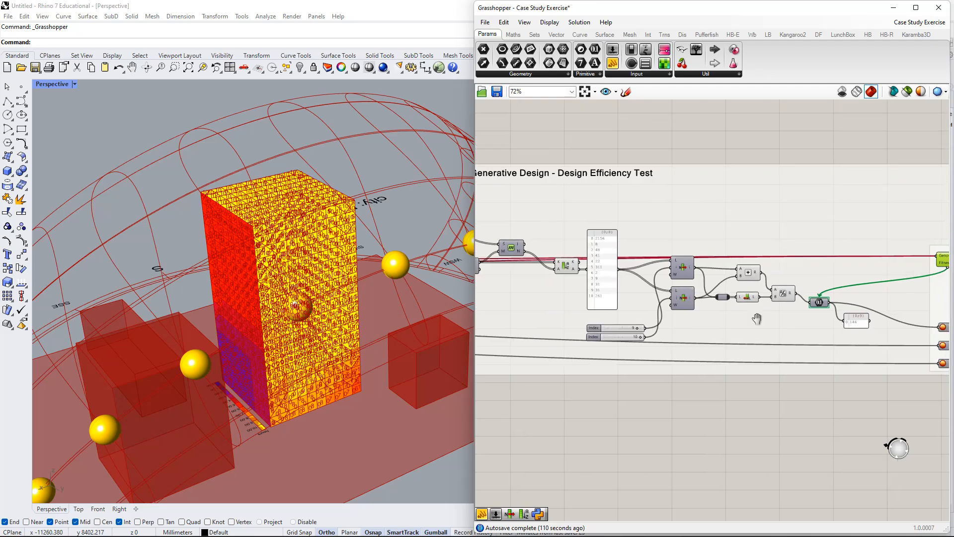
Adjust the positions of the Galapagos component and the efficiency result panel so the Genome and Fitness wires read clearly.
scroll(848, 243, "up", 6)
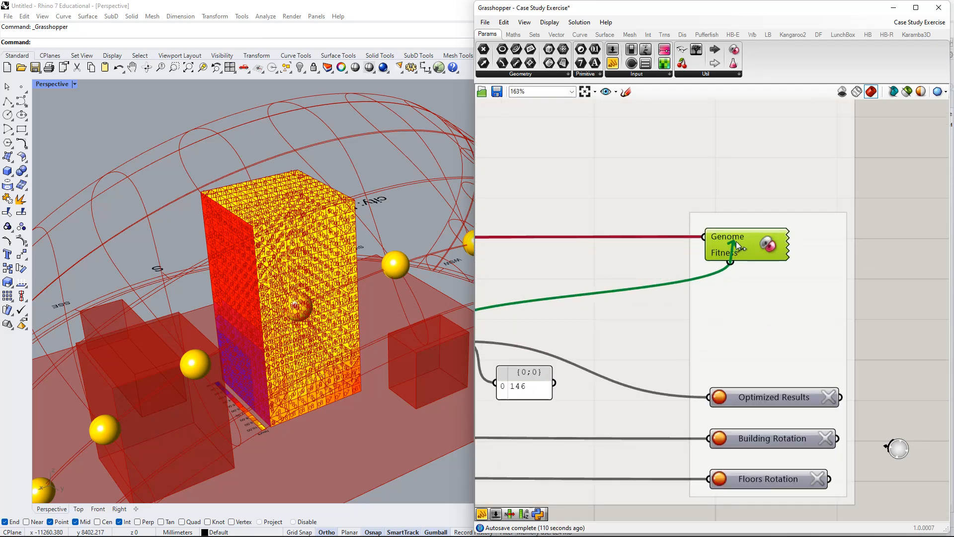
left_click_drag(735, 244, 757, 214)
right_click_drag(557, 389, 614, 345)
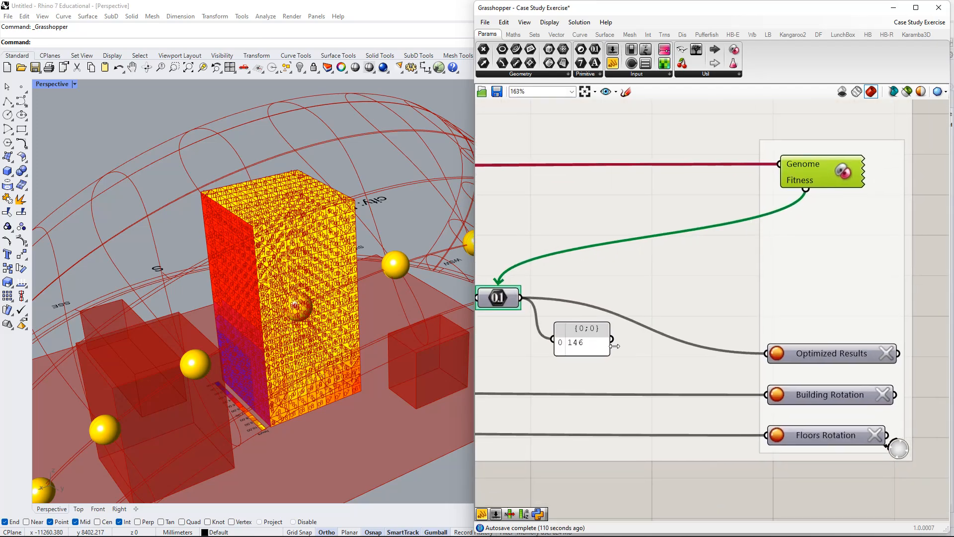
left_click_drag(613, 346, 623, 354)
left_click(830, 174)
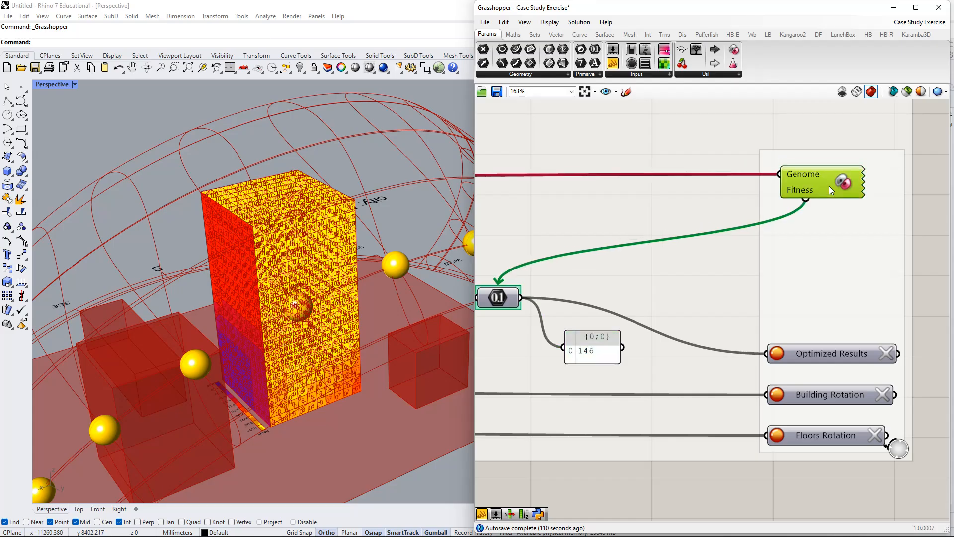
Review the chain from the linked rotation sliders through the count panel to the efficiency result feeding Fitness.
scroll(616, 287, "down", 5)
scroll(682, 278, "up", 4)
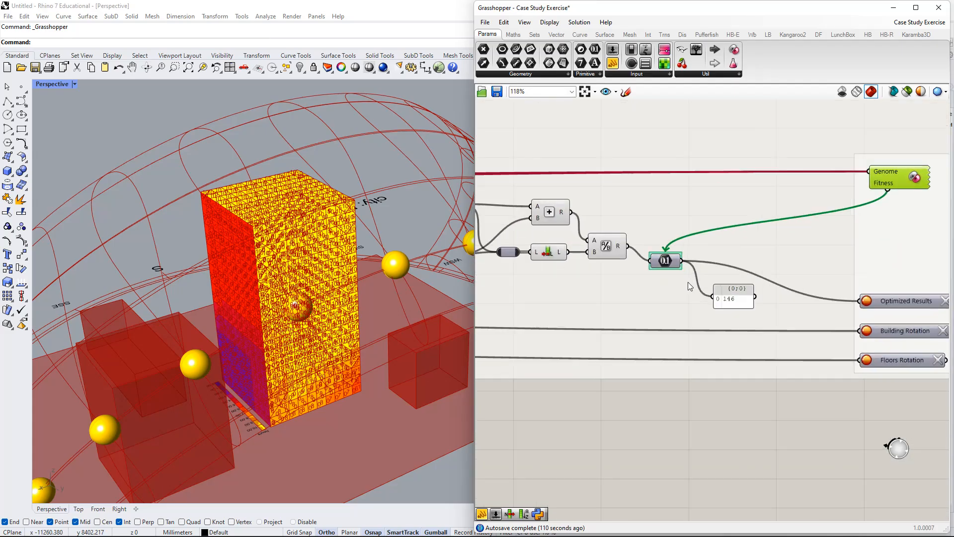
scroll(686, 281, "down", 6)
right_click_drag(654, 300, 731, 294)
scroll(751, 288, "up", 1)
scroll(788, 282, "up", 3)
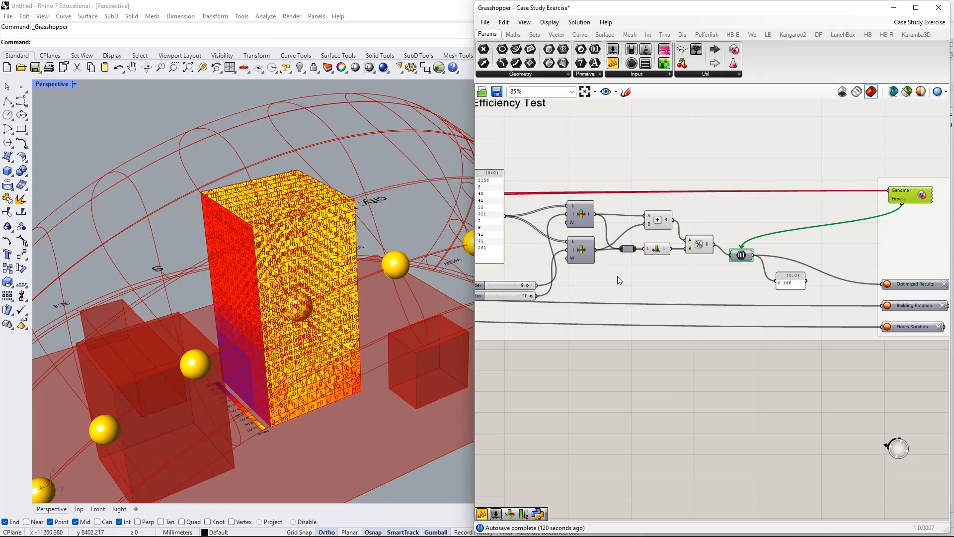
scroll(617, 278, "down", 6)
scroll(541, 297, "up", 3)
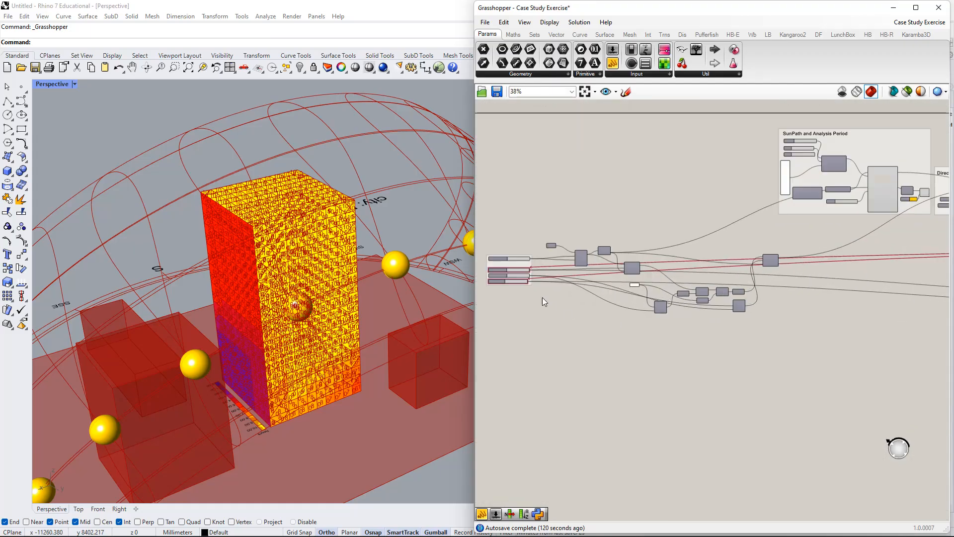
scroll(519, 281, "up", 8)
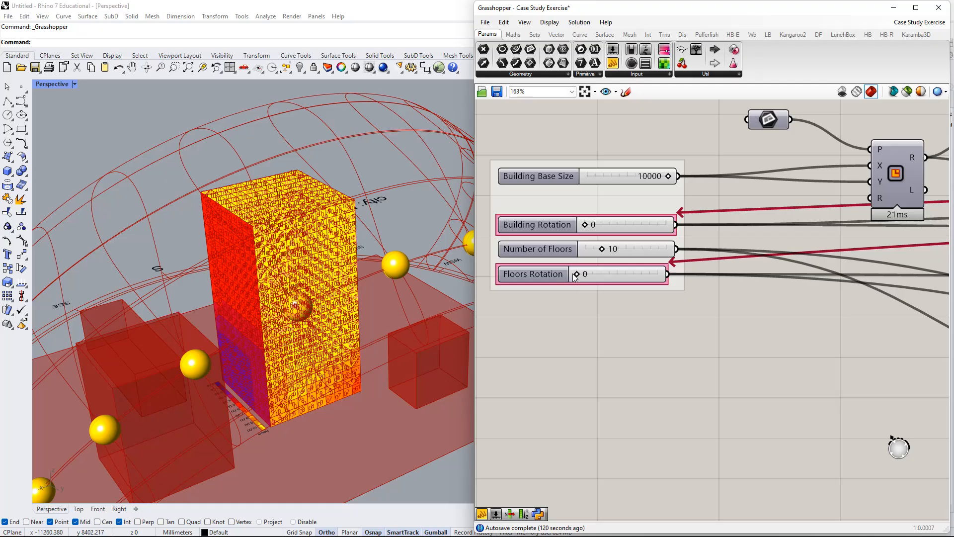
scroll(584, 274, "down", 10)
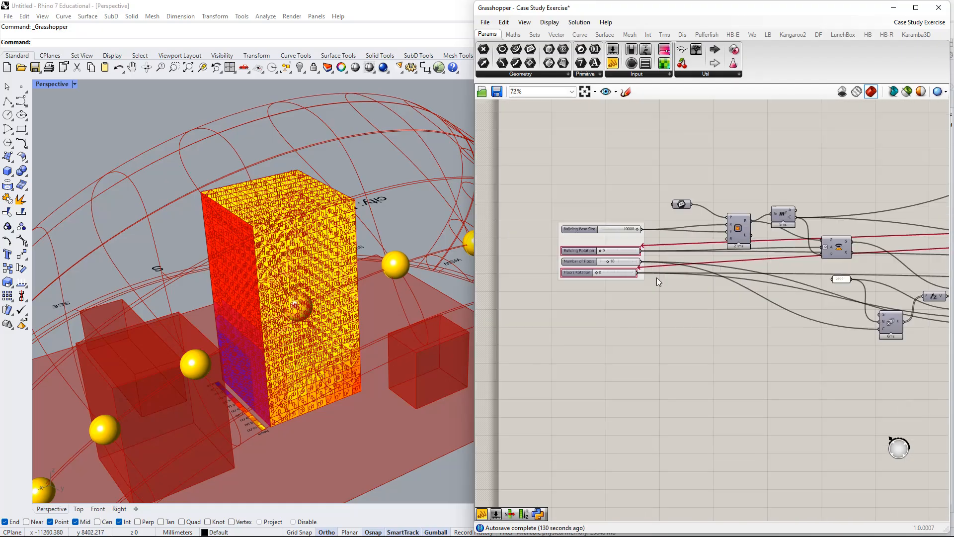
scroll(580, 269, "up", 9)
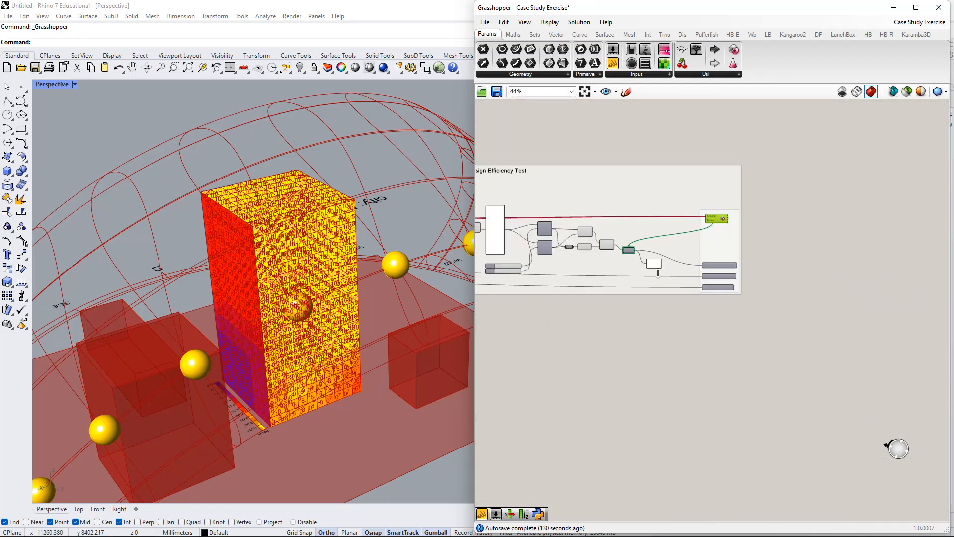
scroll(639, 252, "down", 7)
scroll(502, 240, "up", 6)
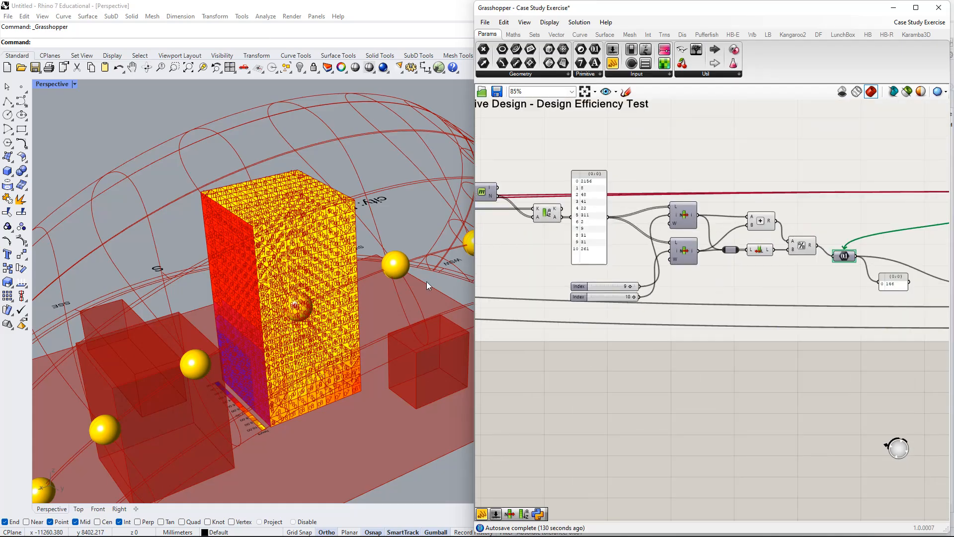
scroll(601, 324, "down", 5)
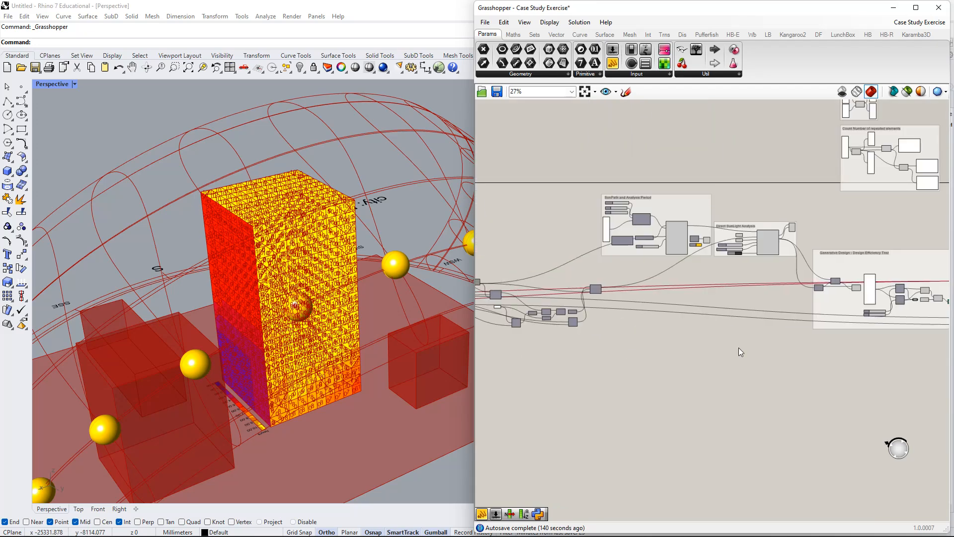
Set Building Rotation to 28 and Floors Rotation to 17.
right_click(681, 336)
scroll(694, 284, "up", 8)
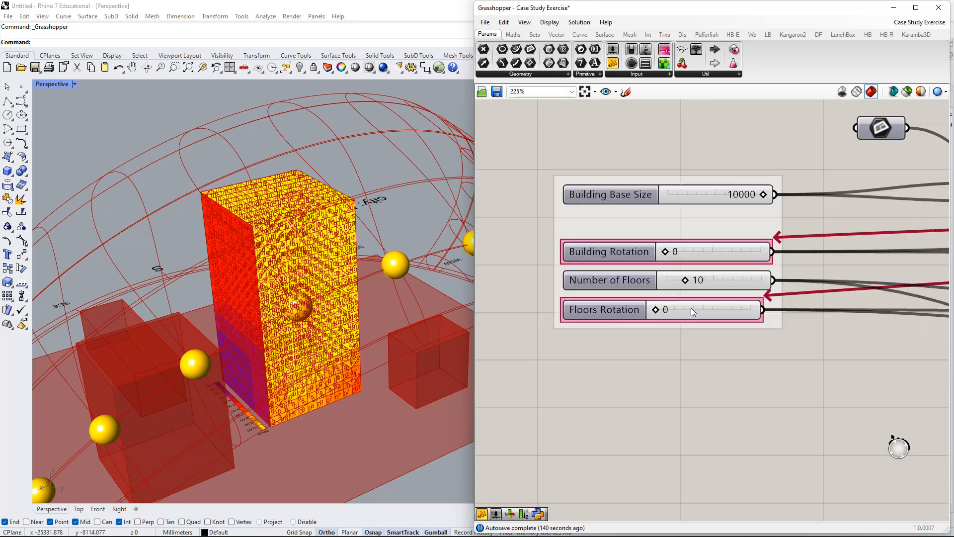
left_click_drag(688, 226, 705, 222)
left_click_drag(654, 311, 670, 316)
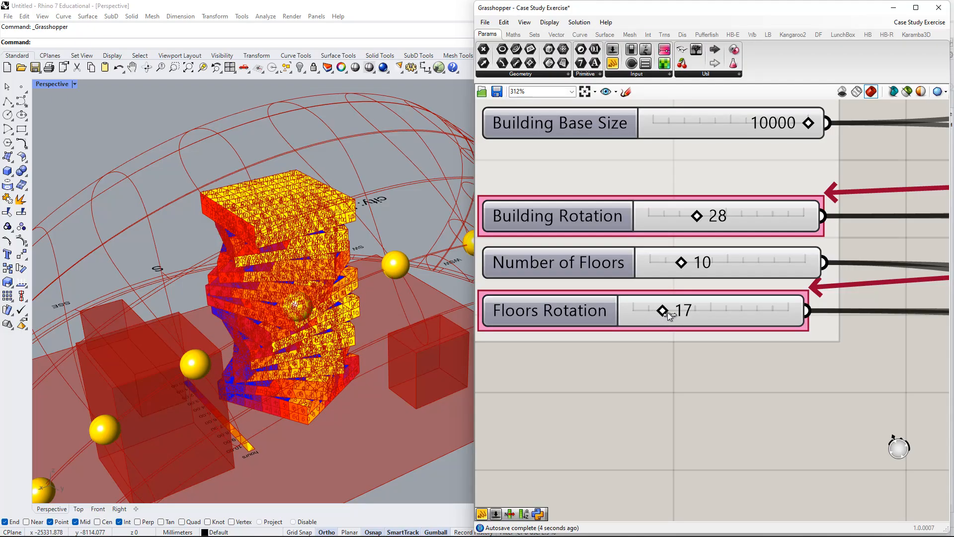
View the twisted tower from an angle and read its efficiency result in the Design Efficiency Test group.
scroll(704, 310, "down", 5)
mouse_move(209, 248)
right_mouse_down()
mouse_move(190, 252)
mouse_move(196, 244)
right_mouse_up()
scroll(903, 360, "down", 5)
right_click_drag(873, 360, 774, 303)
scroll(780, 298, "up", 6)
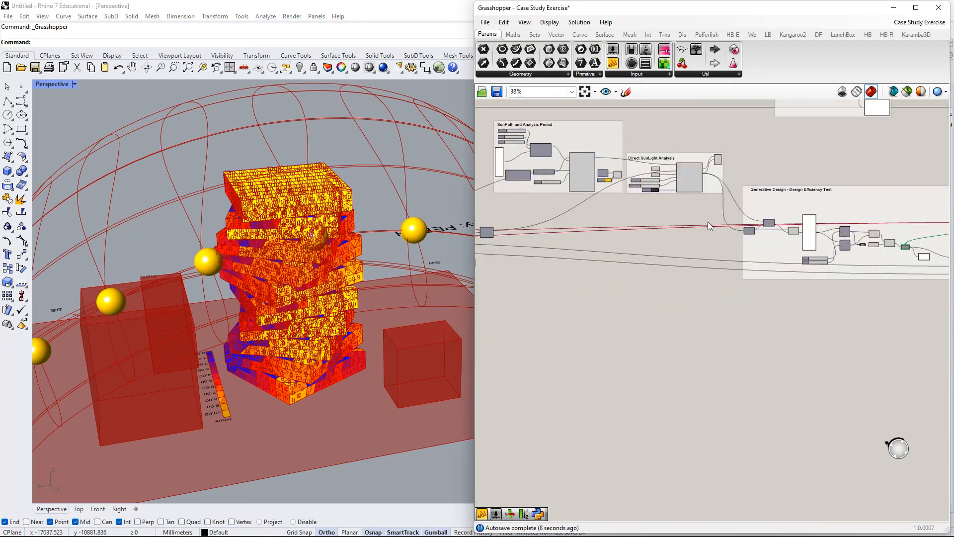
scroll(800, 273, "up", 2)
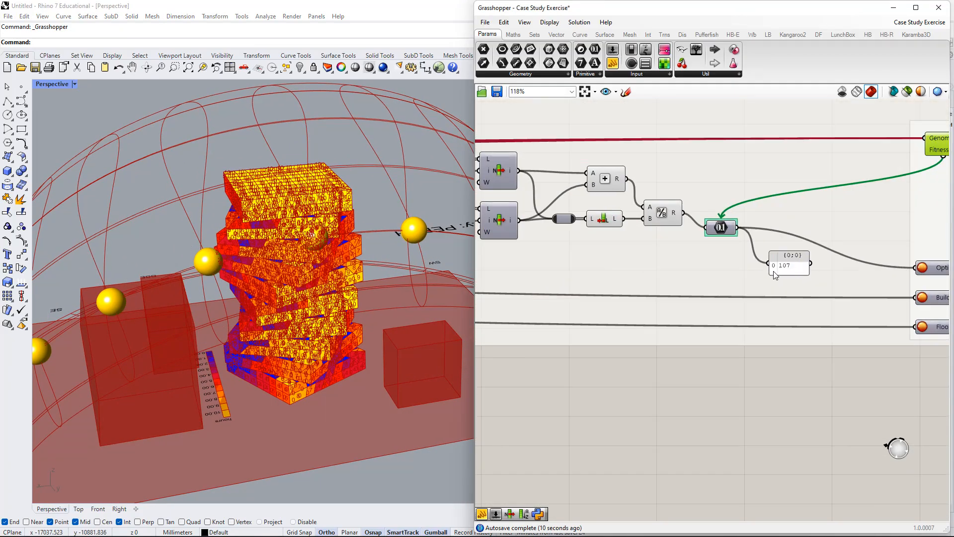
scroll(790, 275, "down", 2)
scroll(782, 277, "up", 2)
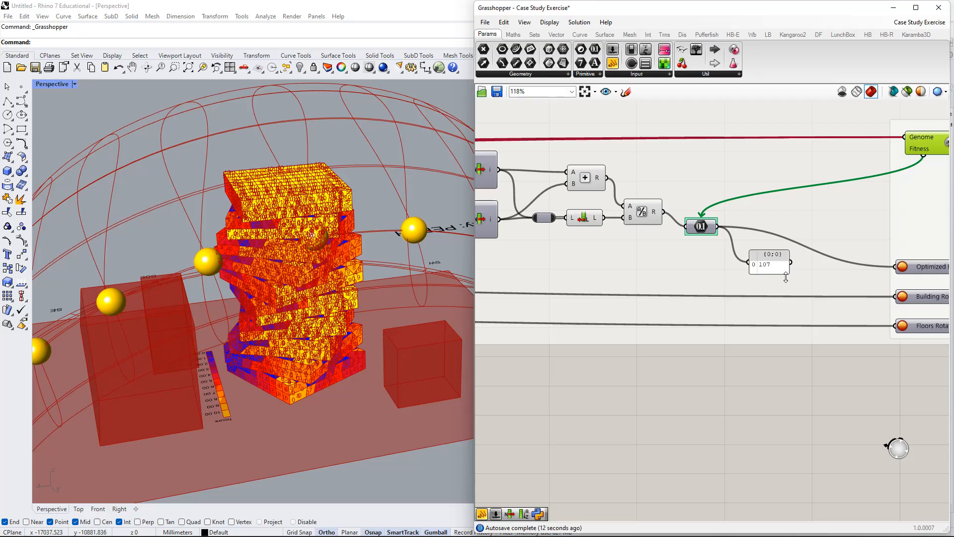
left_click_drag(791, 274, 794, 277)
scroll(587, 287, "down", 4)
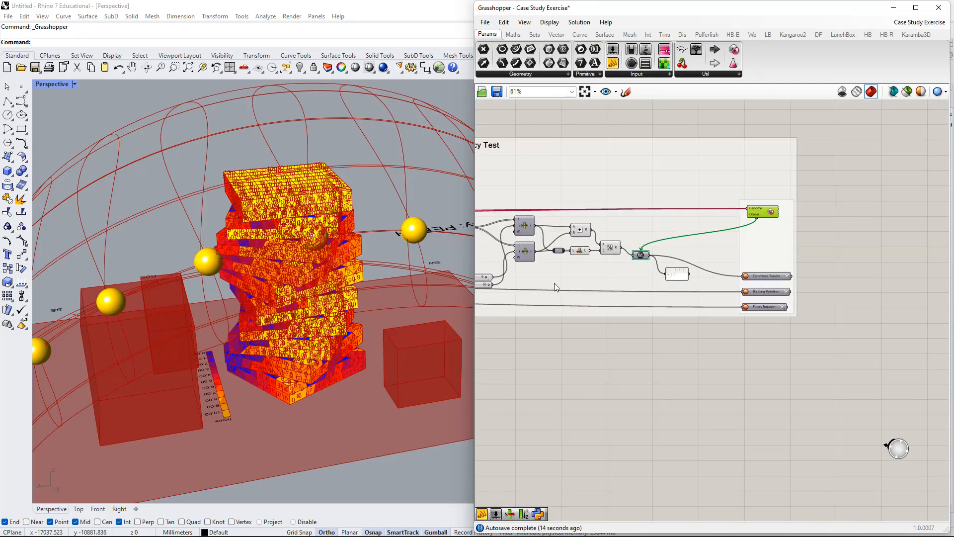
Set Floors Rotation to 5 to try a gentler twist of the tower.
right_click_drag(614, 265, 902, 298)
scroll(867, 298, "down", 6)
scroll(598, 376, "up", 15)
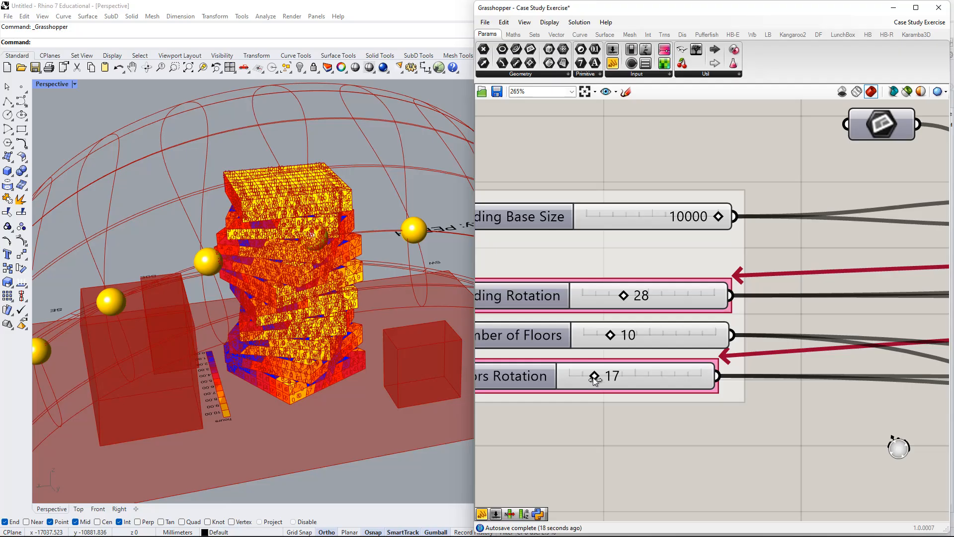
left_click_drag(593, 378, 580, 377)
scroll(746, 341, "down", 5)
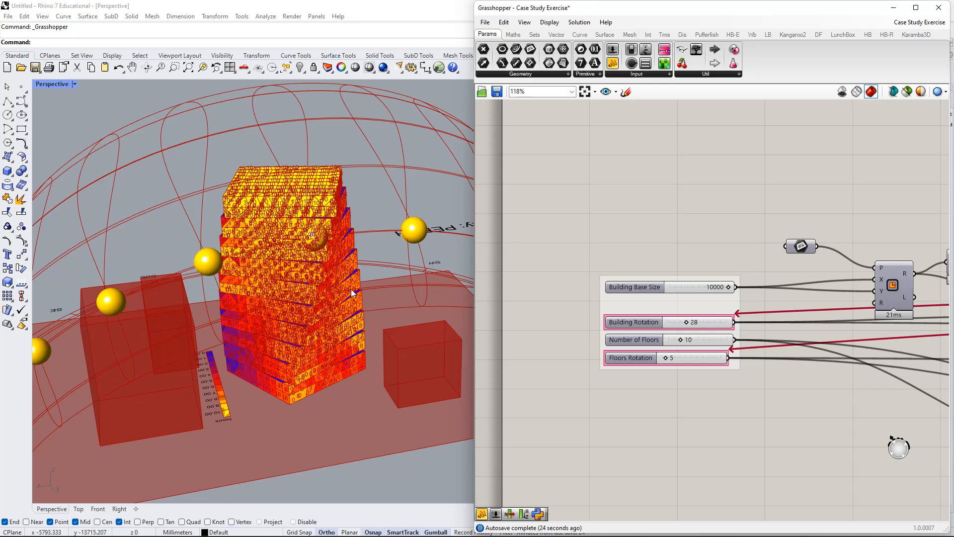
Trace the definition from the rotation sliders to the result panel and read the efficiency score for the current twist.
scroll(338, 291, "down", 5)
scroll(793, 379, "down", 4)
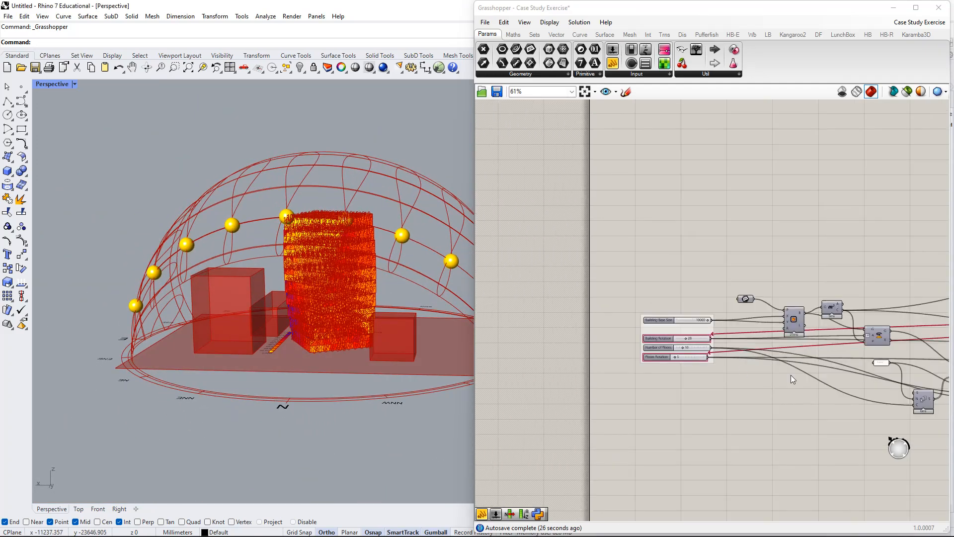
right_click_drag(791, 374, 644, 329)
right_click_drag(877, 321, 603, 293)
right_click_drag(855, 298, 800, 319)
scroll(730, 270, "up", 1)
scroll(370, 307, "up", 6)
scroll(676, 318, "up", 3)
scroll(788, 332, "up", 3)
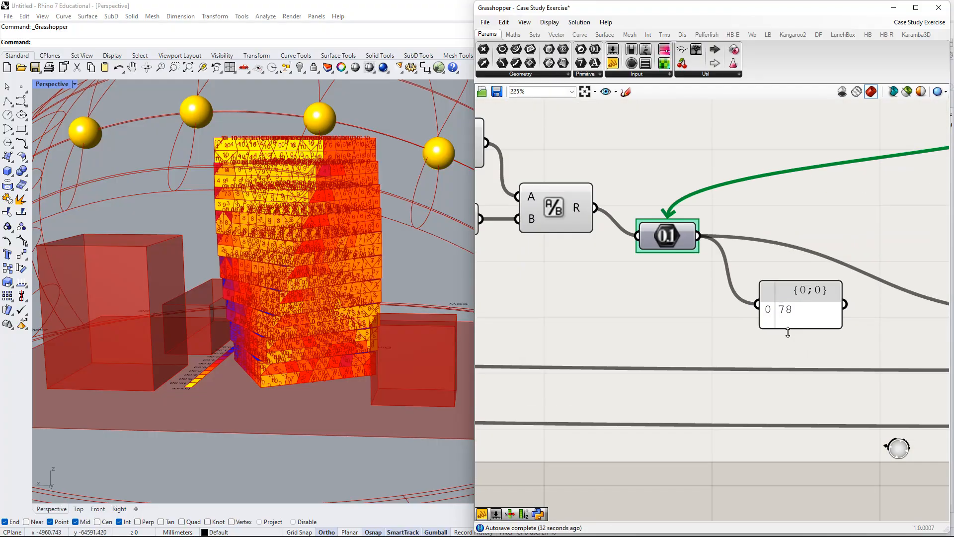
scroll(790, 297, "down", 3)
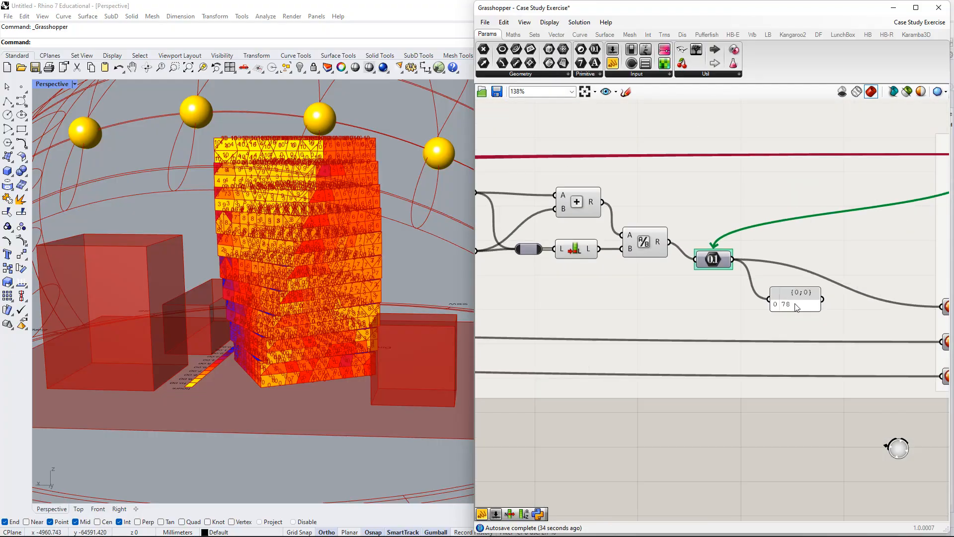
scroll(784, 308, "down", 2)
Open the Galapagos editor from its component and start the evolutionary solver with Fitness set to Maximize.
right_click_drag(810, 201, 747, 212)
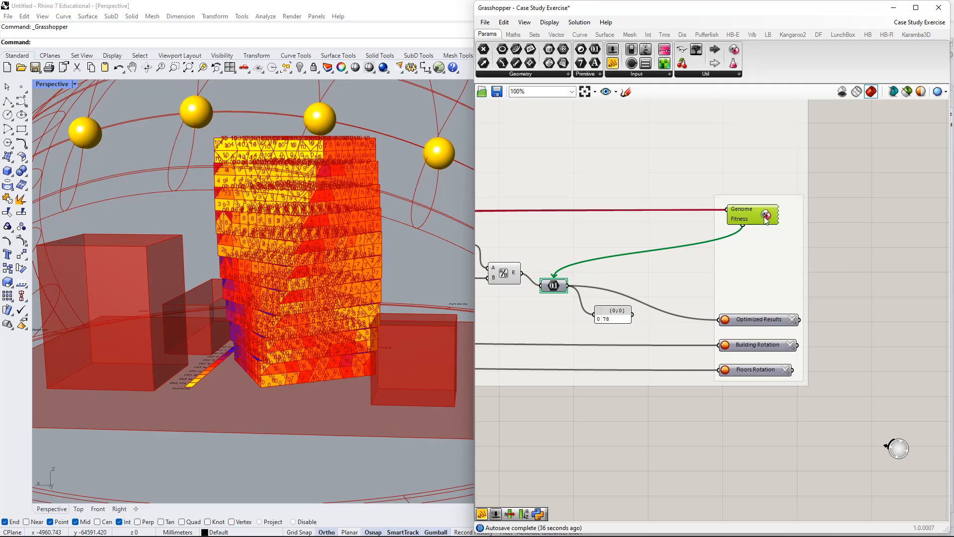
double_click(769, 217)
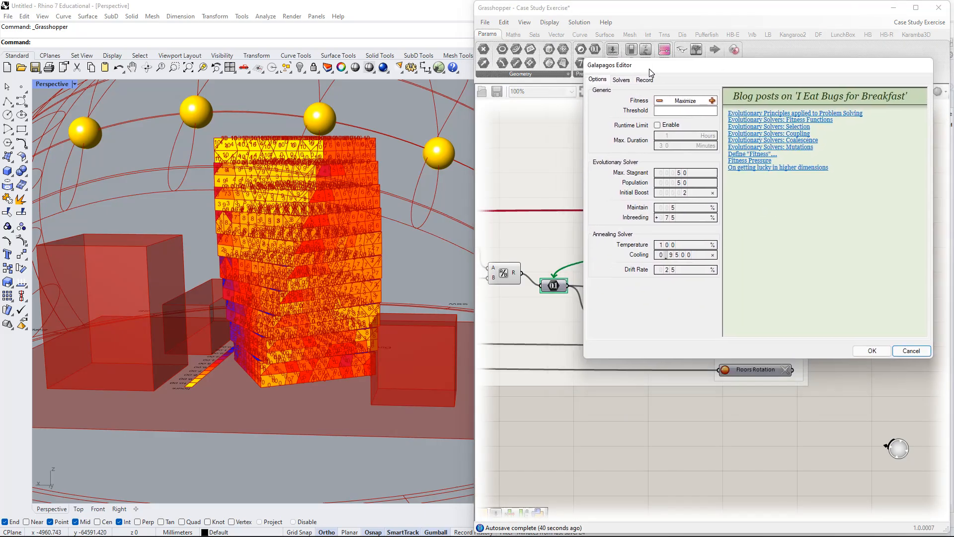
left_click_drag(628, 87, 648, 69)
left_click(623, 82)
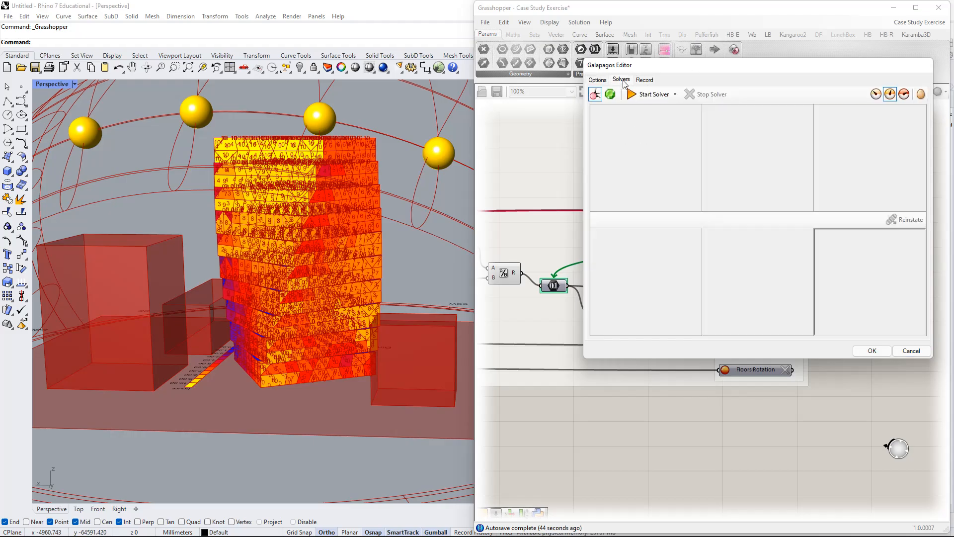
left_click(663, 100)
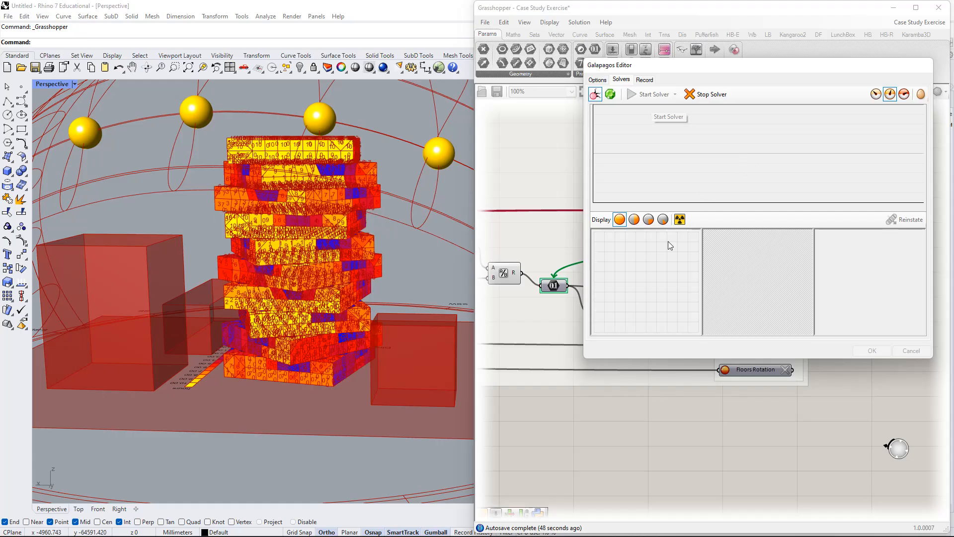
Bring the efficiency chain into view behind the editor while the solver runs, and stop it during the early generations.
scroll(628, 369, "down", 2)
right_click_drag(620, 428, 628, 464)
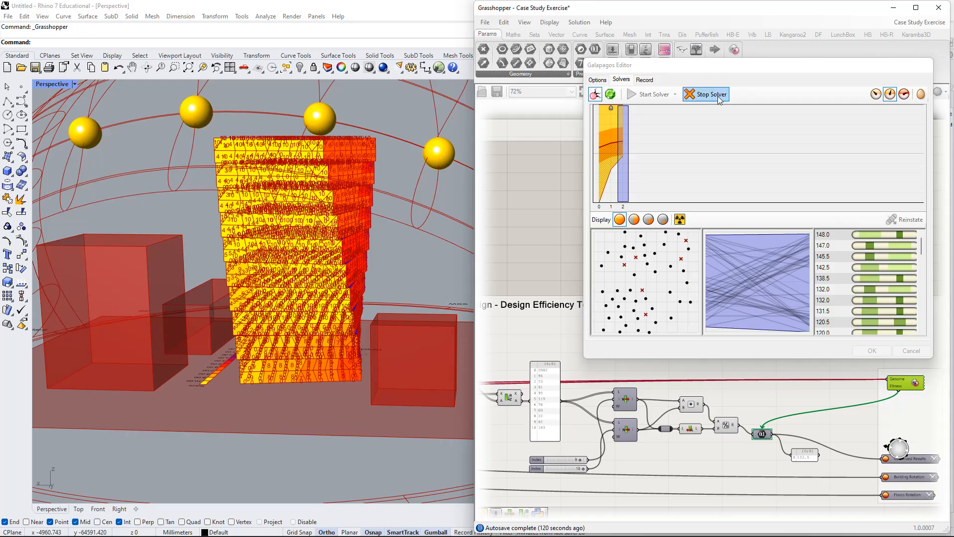
left_click(719, 95)
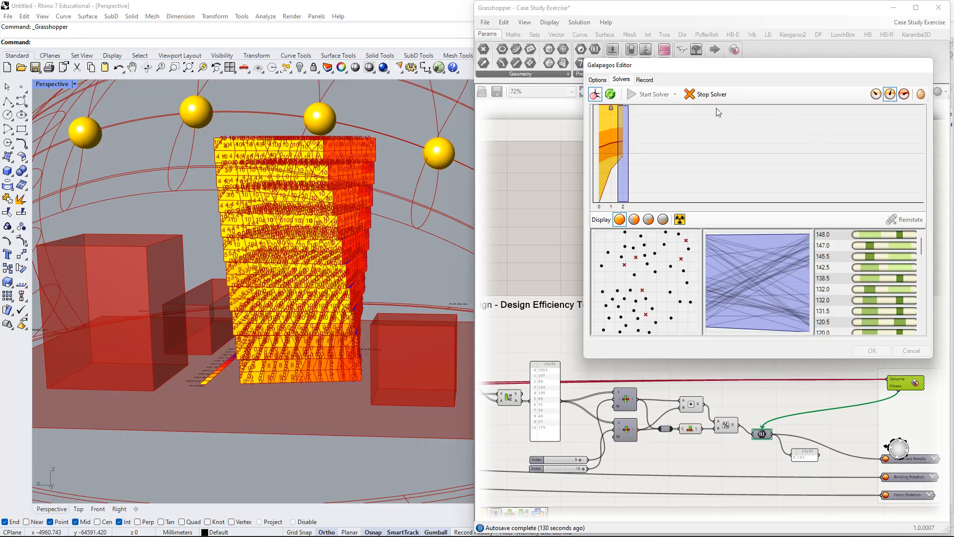
left_click(686, 95)
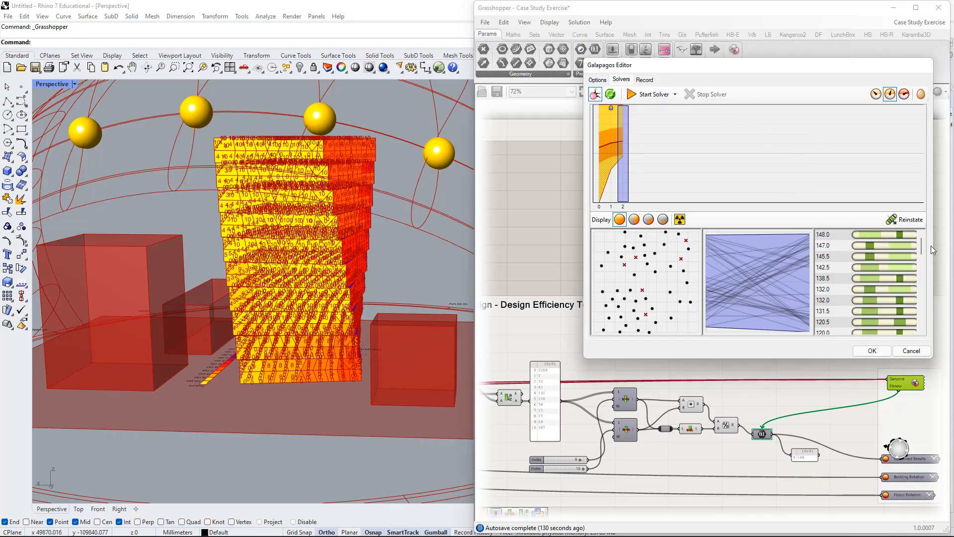
Reinstate the lowest-scoring genome, 52.0, from the combined list of all generations.
scroll(922, 248, "down", 10)
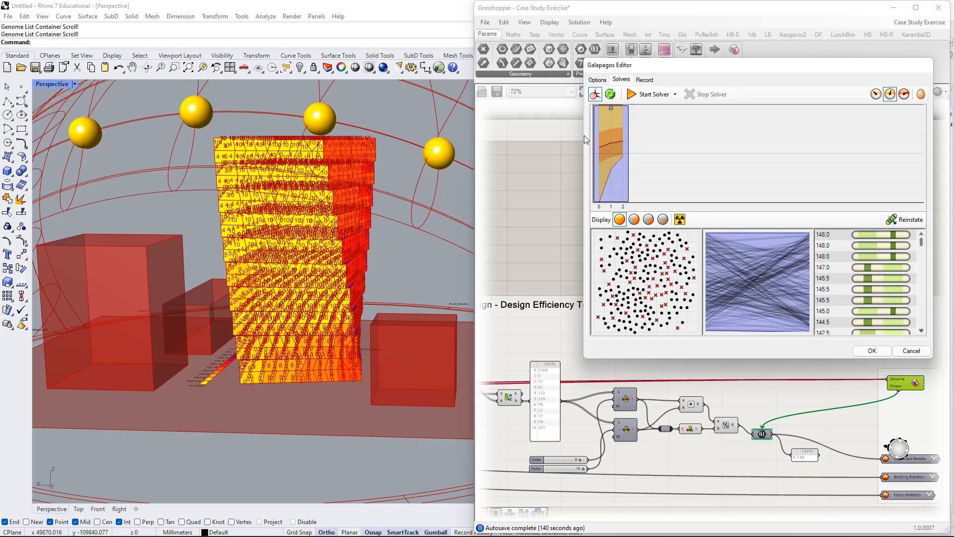
mouse_move(922, 243)
left_mouse_down()
mouse_move(911, 348)
mouse_move(925, 234)
left_mouse_up()
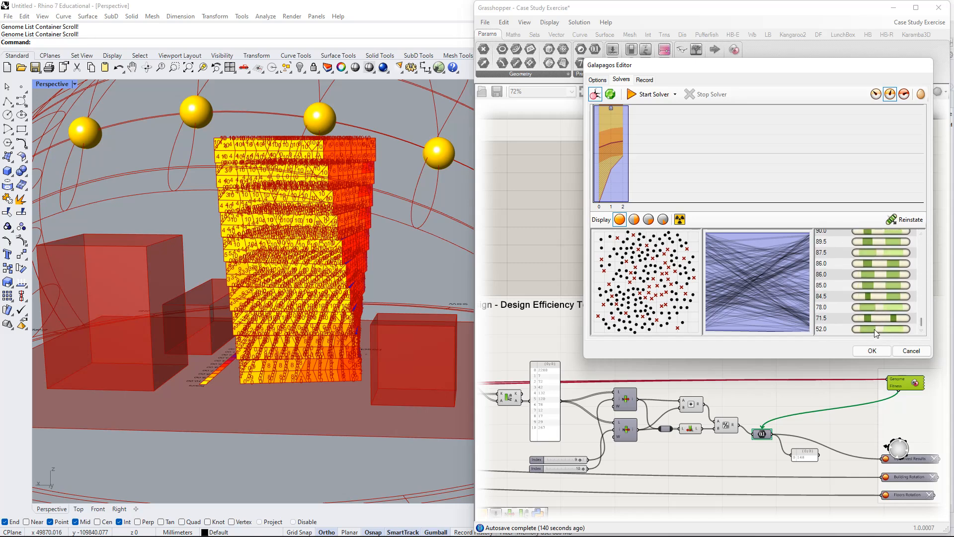
left_click_drag(922, 252, 921, 323)
left_click(901, 329)
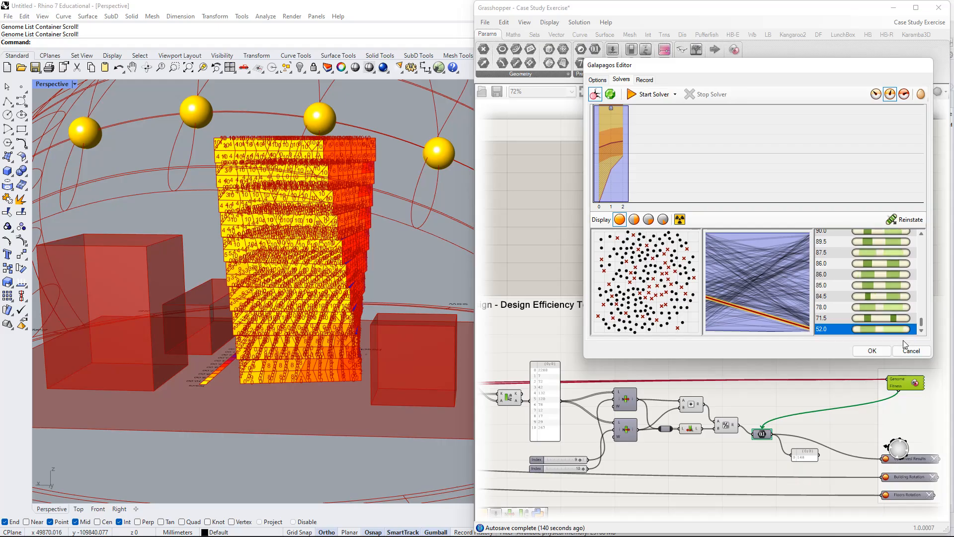
left_click(897, 220)
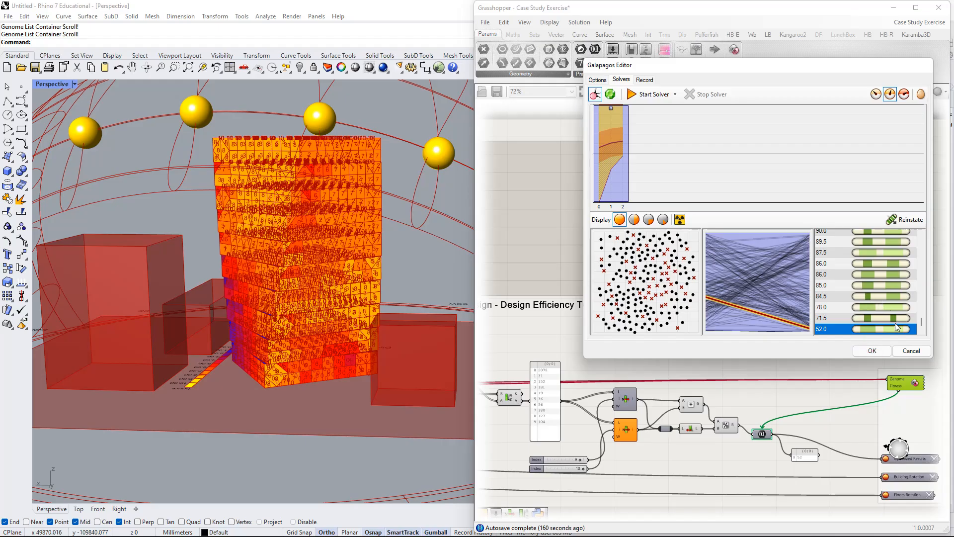
Reinstate the best genome, 148.0, from the head of the list and accept the Galapagos results.
left_click_drag(920, 323, 928, 233)
left_click(902, 235)
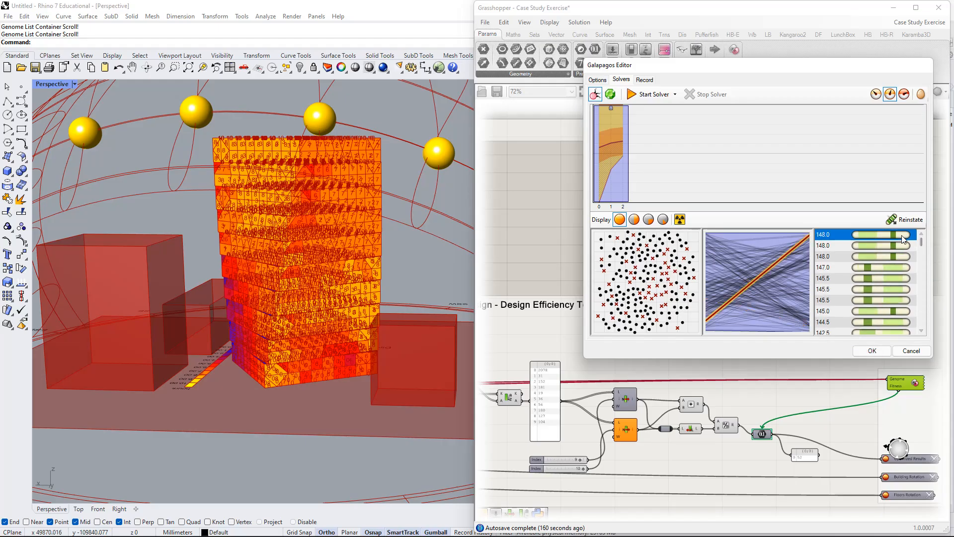
left_click(911, 220)
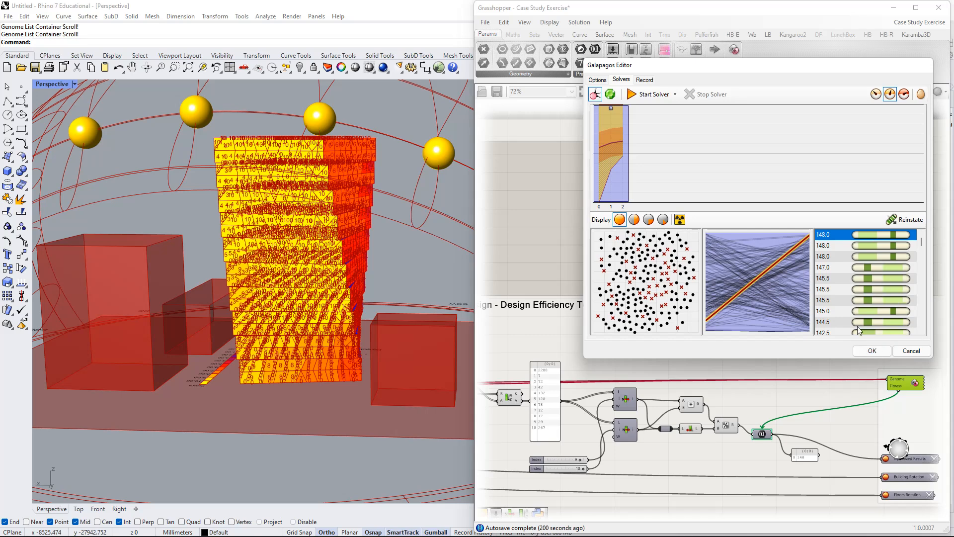
left_click(875, 353)
Compare the "Count Number of repeated elements" example with how the sunlight results feed the Design Efficiency Test group.
scroll(559, 247, "down", 3)
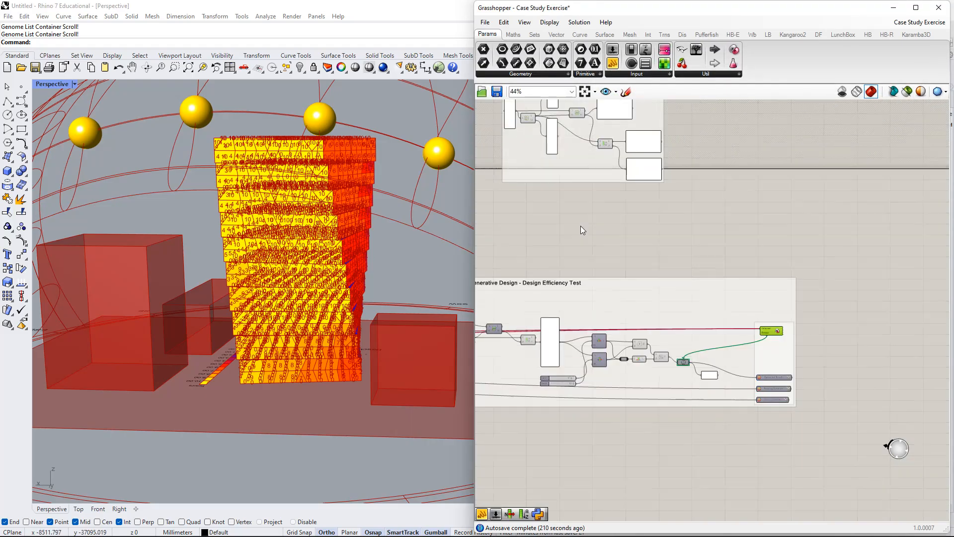
right_click_drag(588, 224, 670, 343)
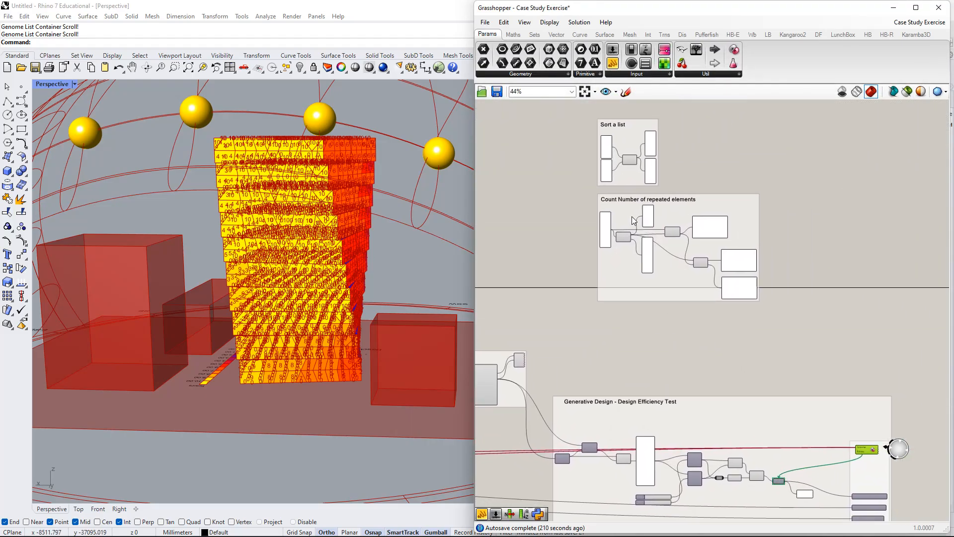
right_click_drag(649, 275, 650, 234)
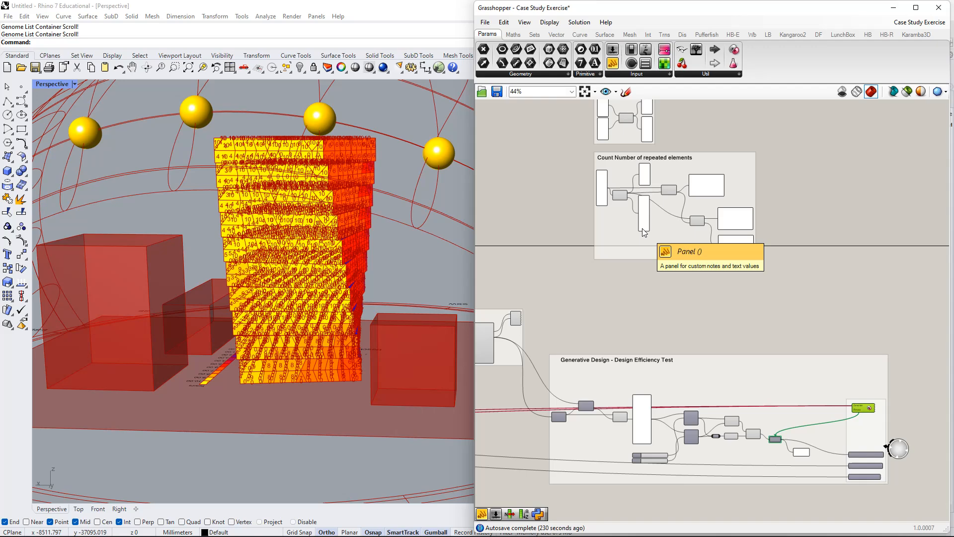
right_click_drag(653, 244, 697, 200)
scroll(675, 394, "down", 1)
scroll(557, 306, "up", 9)
right_click_drag(569, 252, 579, 295)
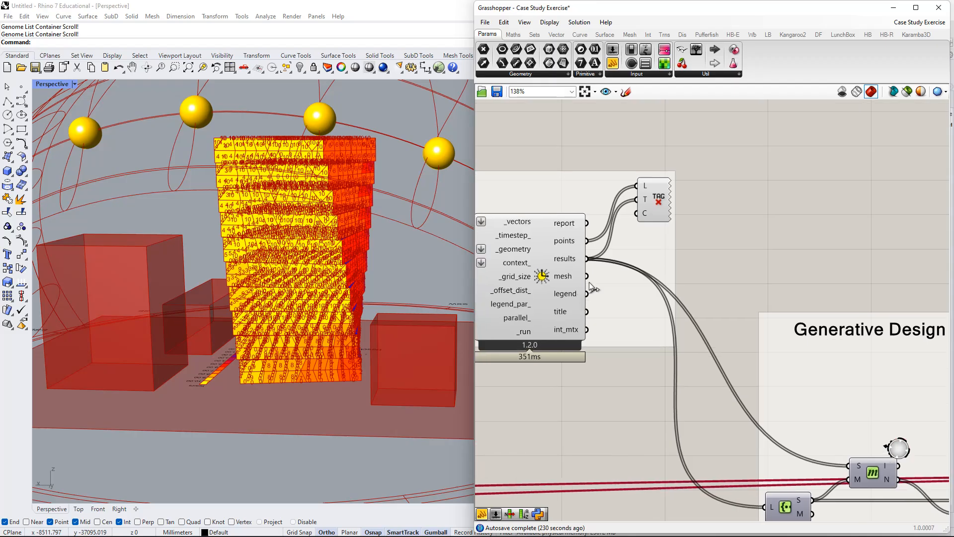
scroll(822, 409, "down", 1)
right_click_drag(821, 409, 688, 320)
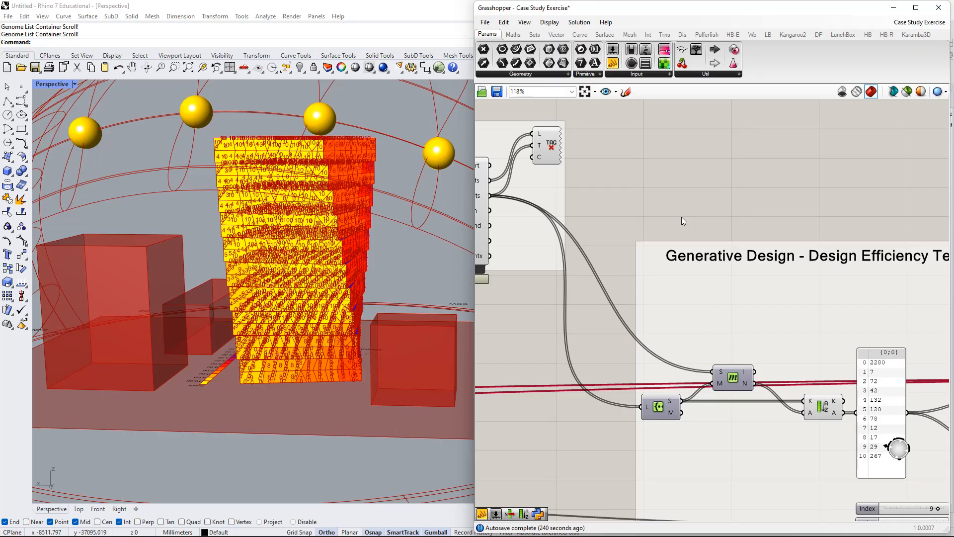
scroll(681, 216, "down", 2)
right_click_drag(673, 214, 678, 384)
scroll(778, 281, "down", 2)
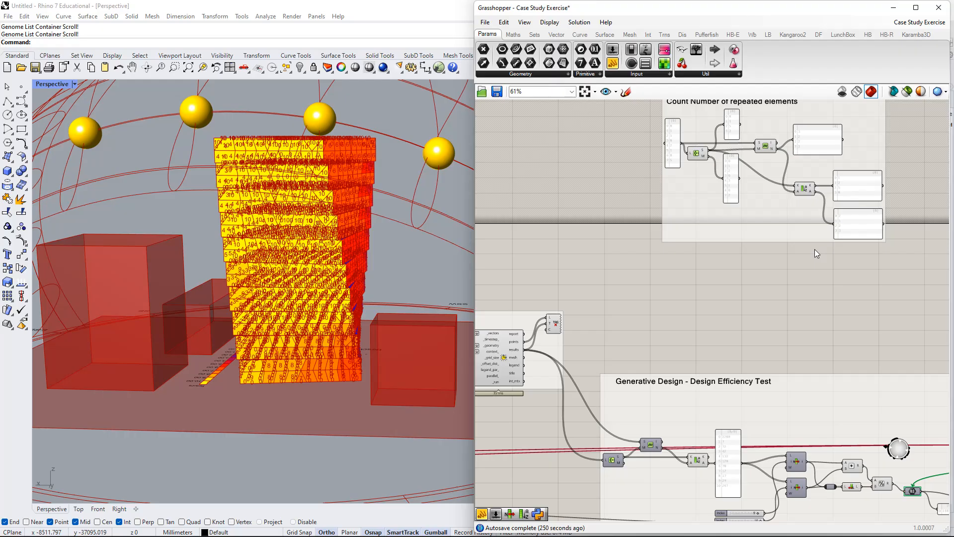
Turn off the preview of the text tag component beside the sunlight analysis to hide the numbers on the tower.
right_click_drag(523, 267, 584, 256)
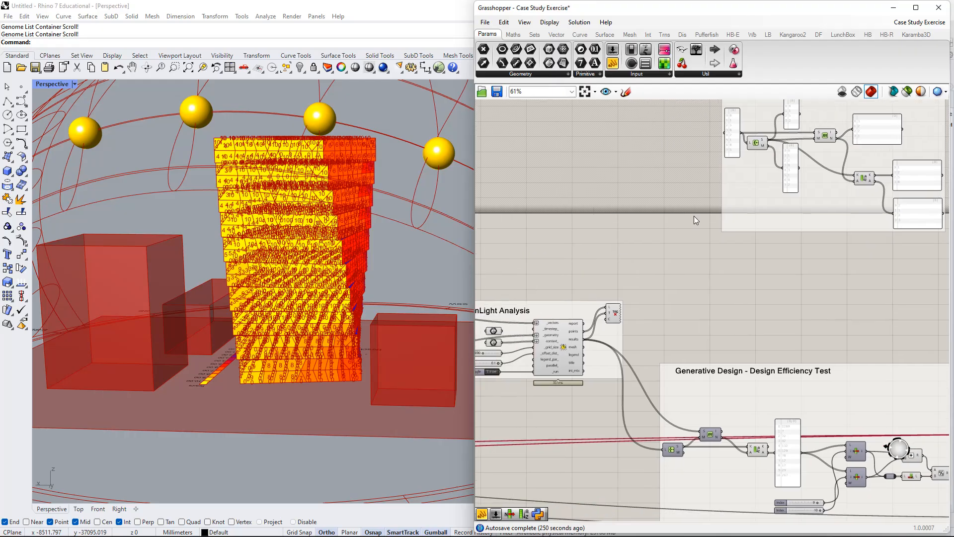
right_click_drag(706, 302, 721, 268)
scroll(624, 282, "up", 3)
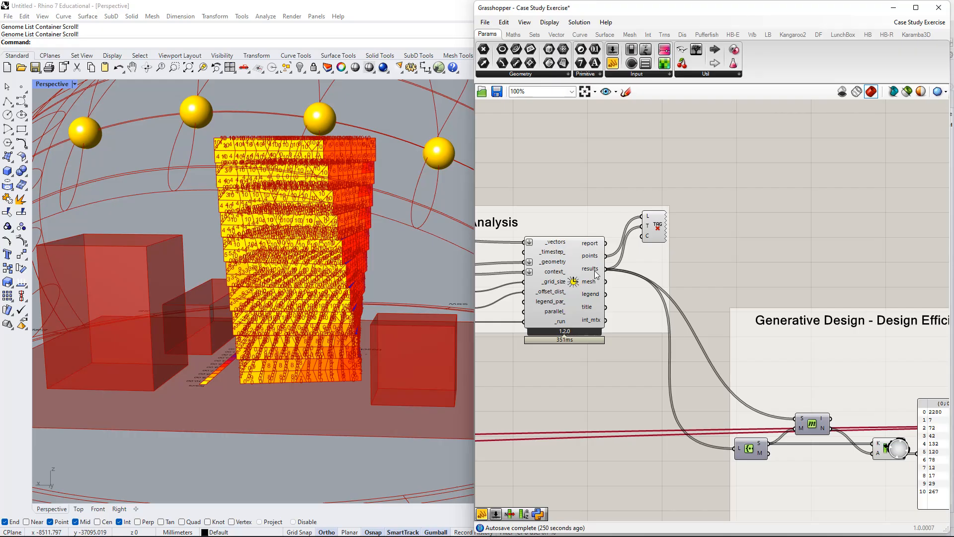
right_click_drag(688, 287, 676, 281)
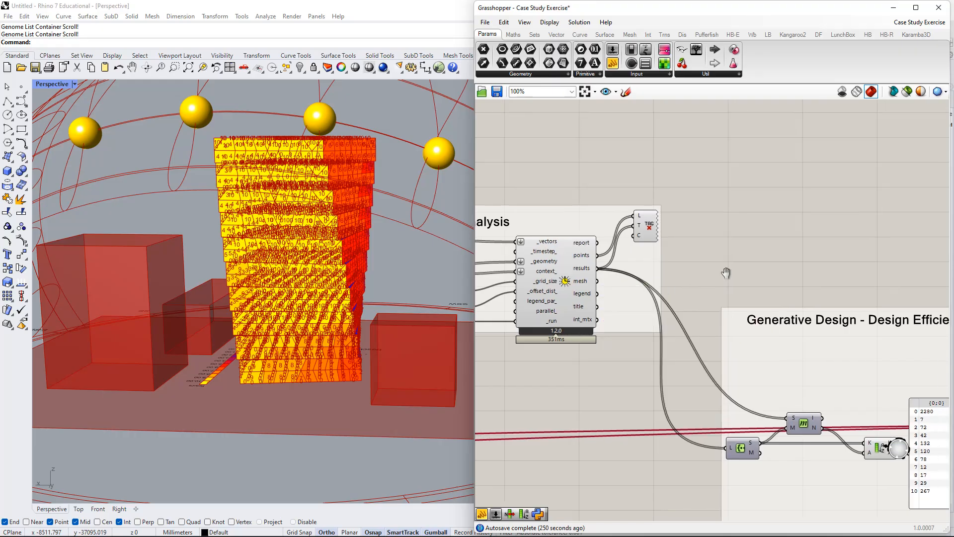
right_click(647, 228)
left_click(695, 249)
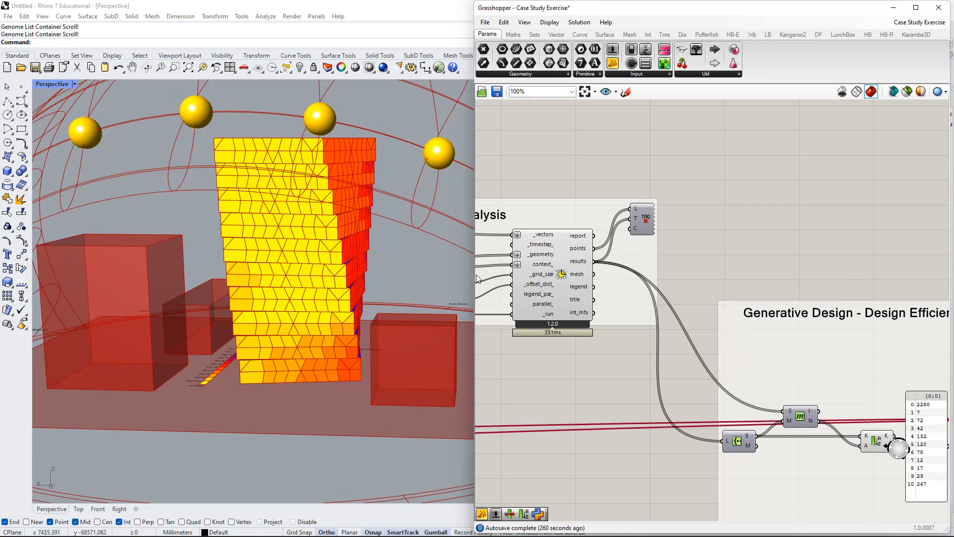
Add a panel beside the sunlight analysis component and connect it to the results output.
right_click_drag(705, 225, 744, 245)
scroll(655, 270, "up", 3)
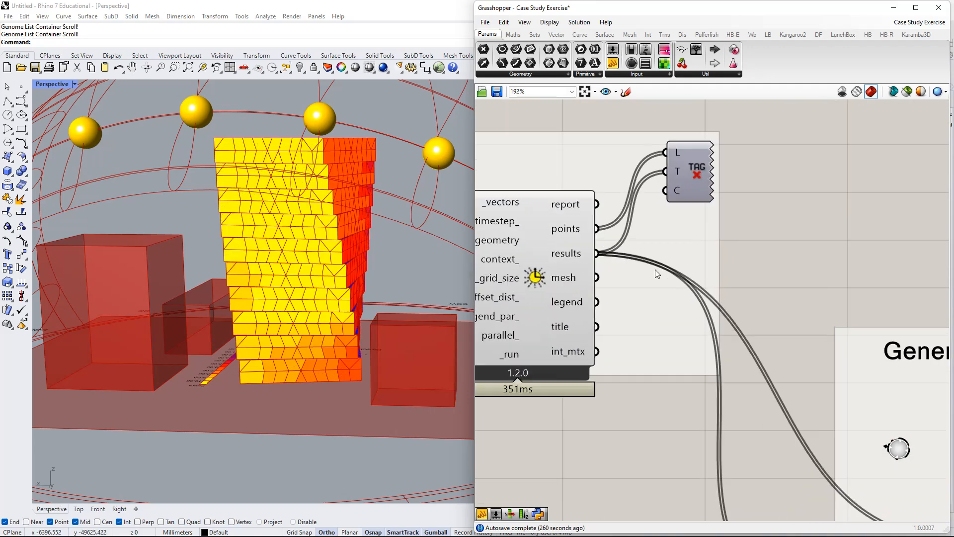
right_click_drag(621, 289, 646, 300)
left_click_drag(745, 190, 717, 181)
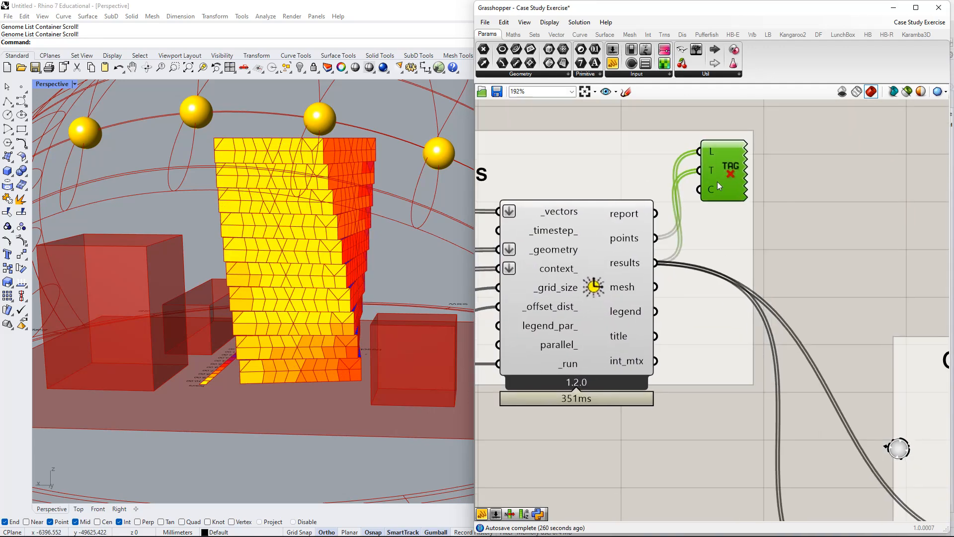
double_click(837, 234)
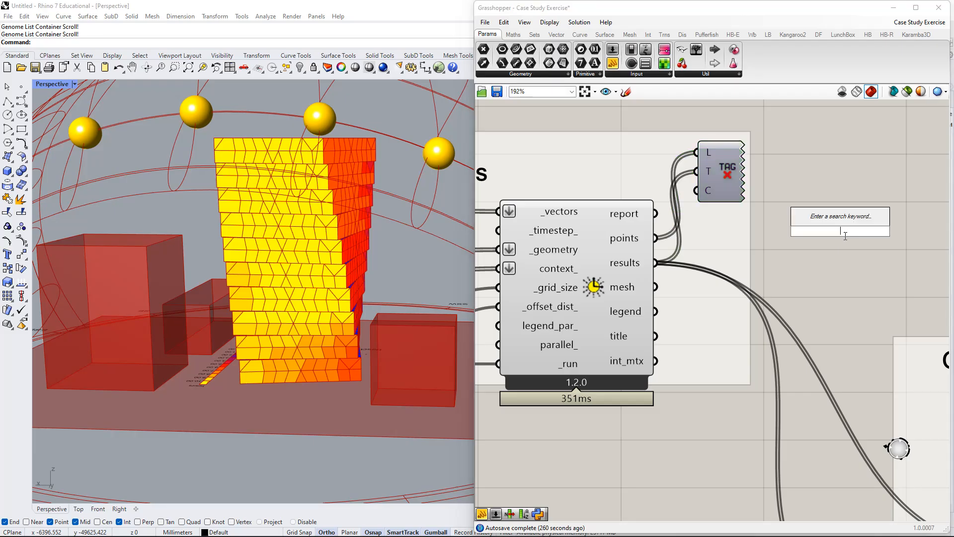
type("panel")
key("Return")
left_click_drag(788, 197, 656, 262)
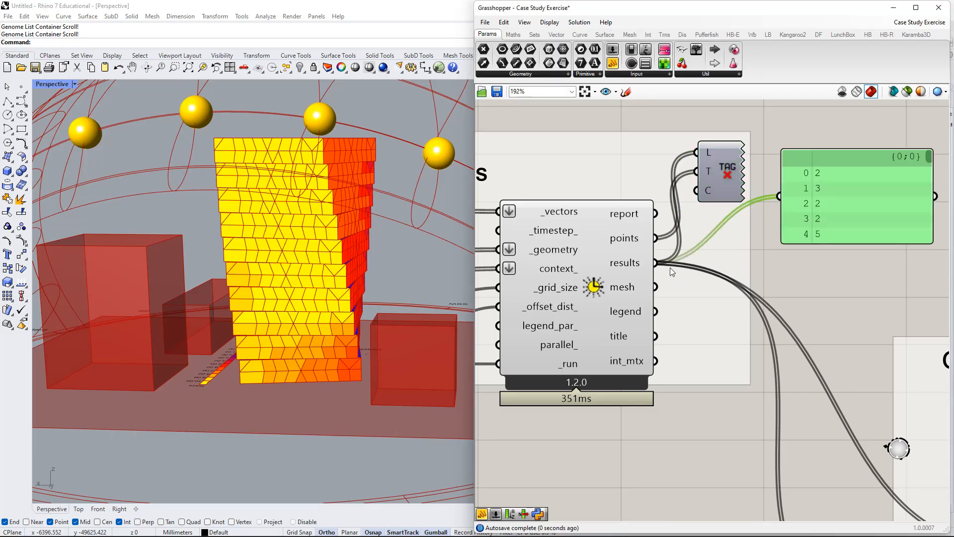
Locate the LB Direct Sun Hours component among the Ladybug Analyze Geometry tools and read its description.
scroll(616, 270, "down", 4)
left_click(625, 276)
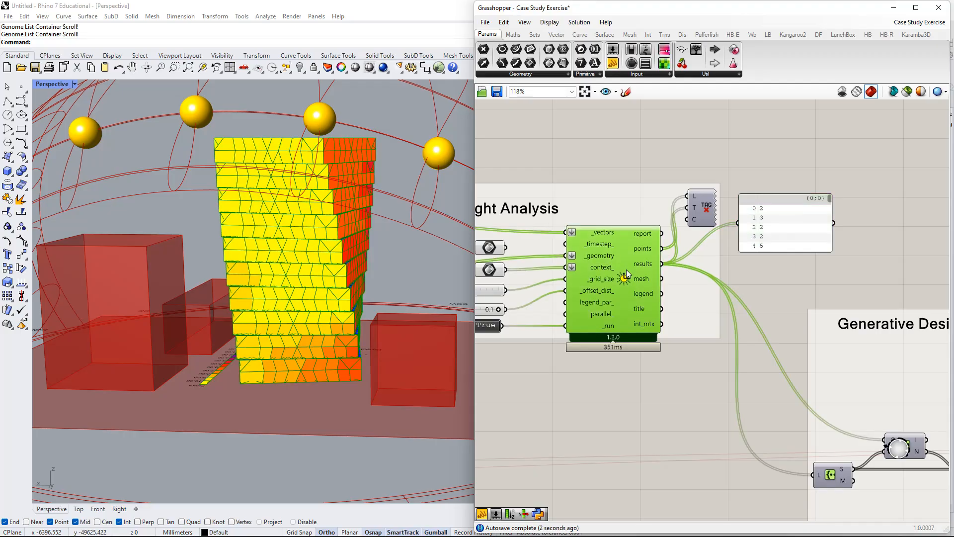
left_click(513, 33)
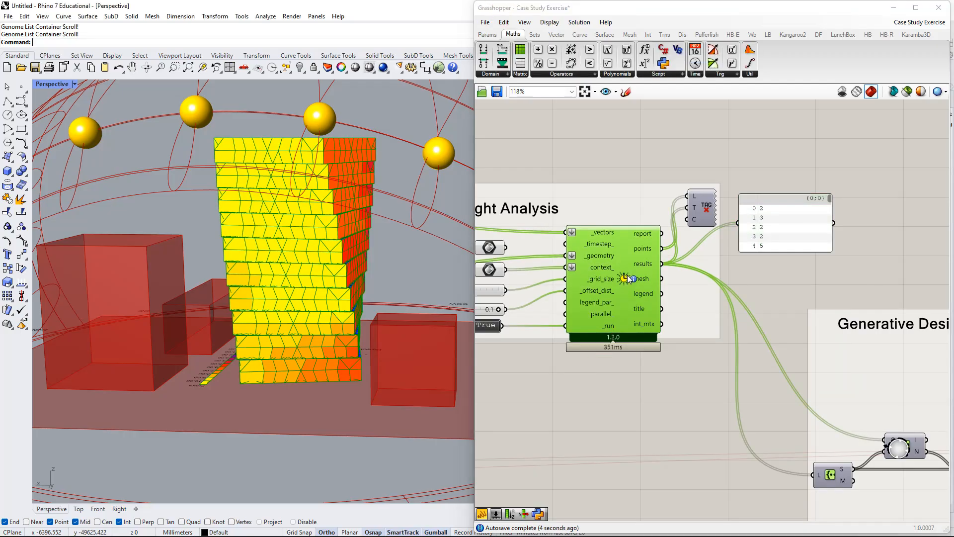
left_click(767, 34)
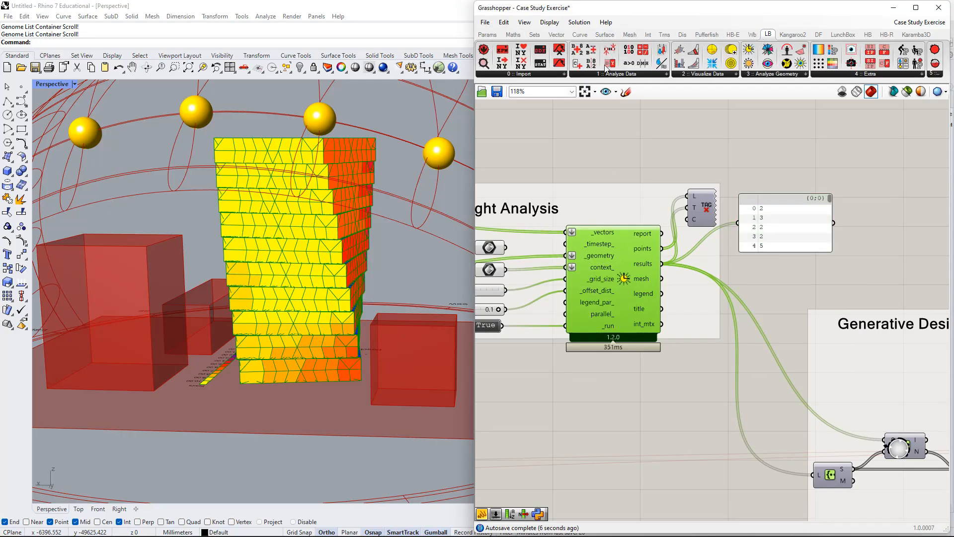
left_click(726, 75)
left_click(751, 76)
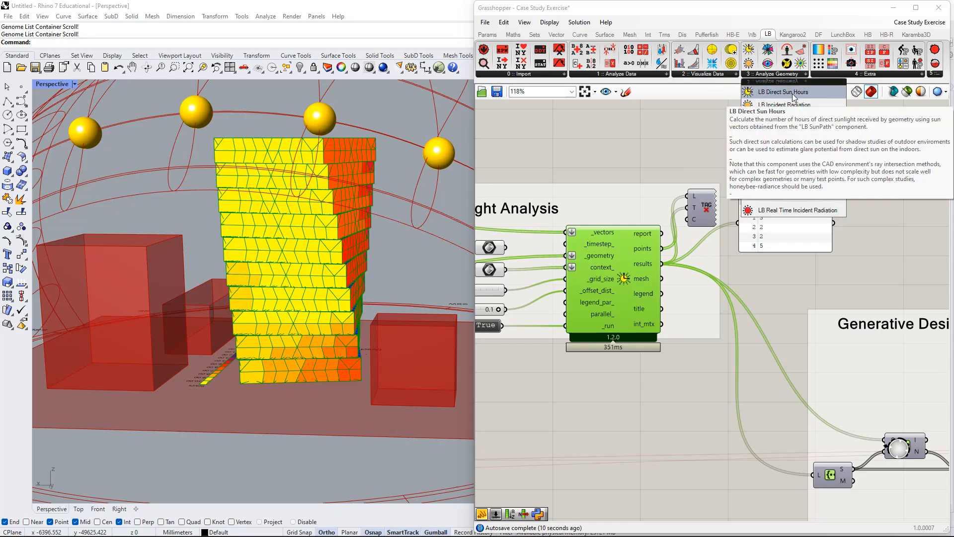
right_click_drag(799, 257, 739, 292)
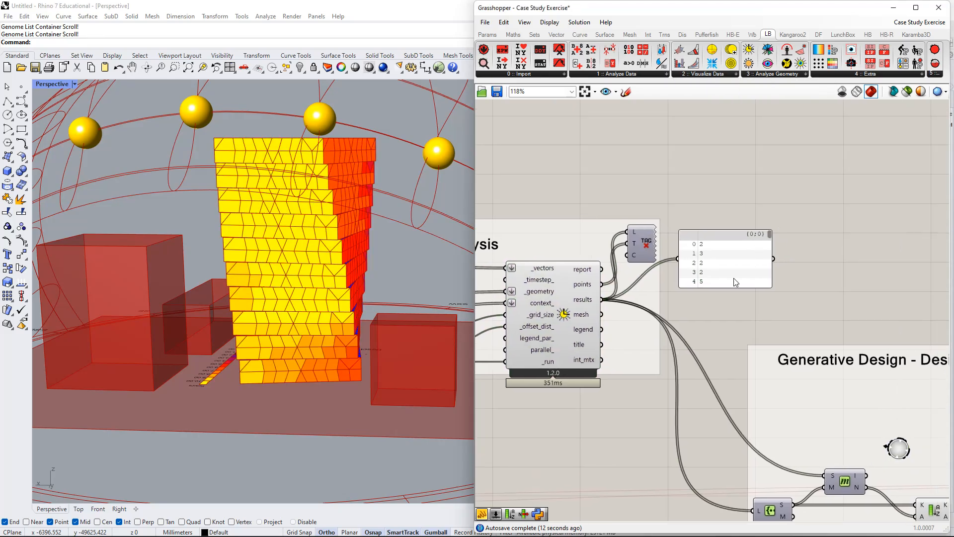
Enlarge the panel of sun-hour results vertically so that more list rows can be read.
left_click_drag(738, 290, 720, 502)
left_click_drag(741, 342, 755, 168)
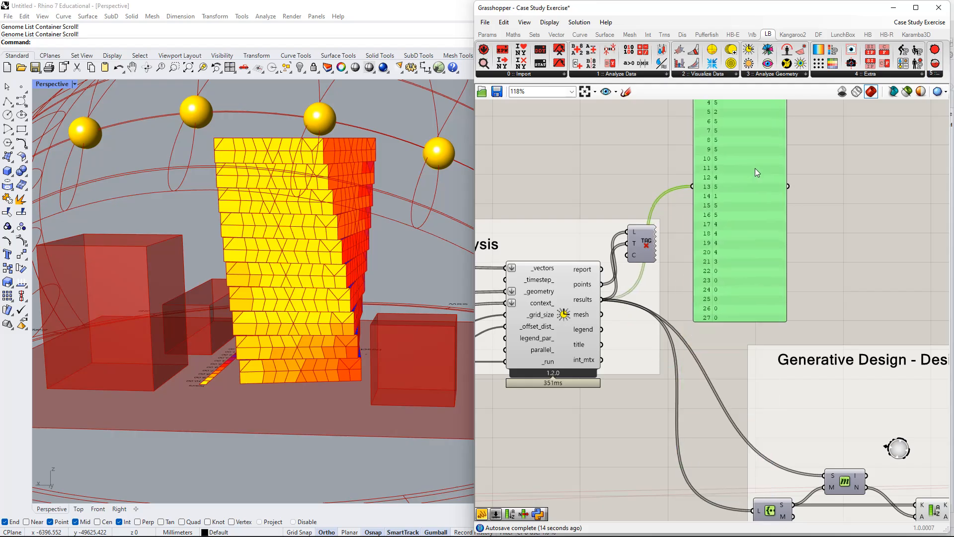
right_click_drag(744, 113, 741, 191)
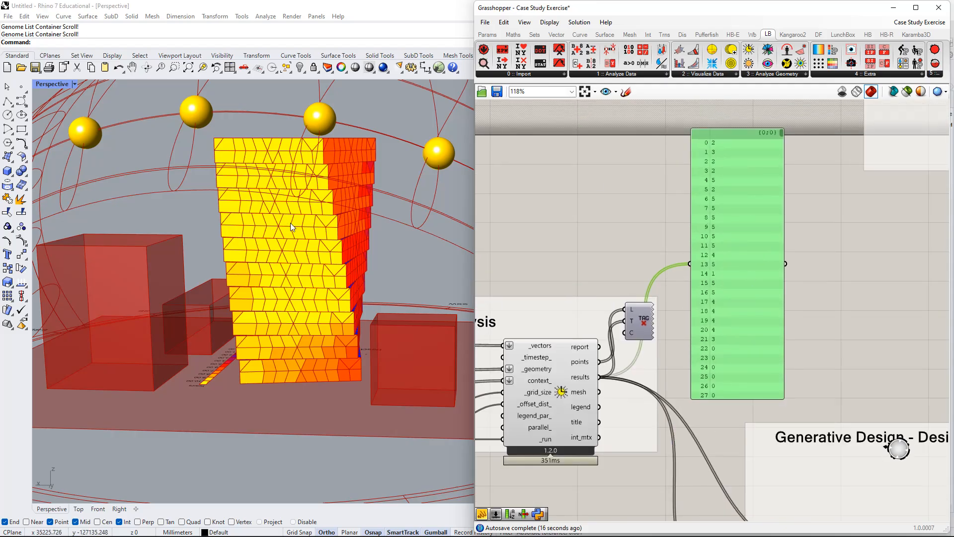
right_click_drag(749, 260, 705, 283)
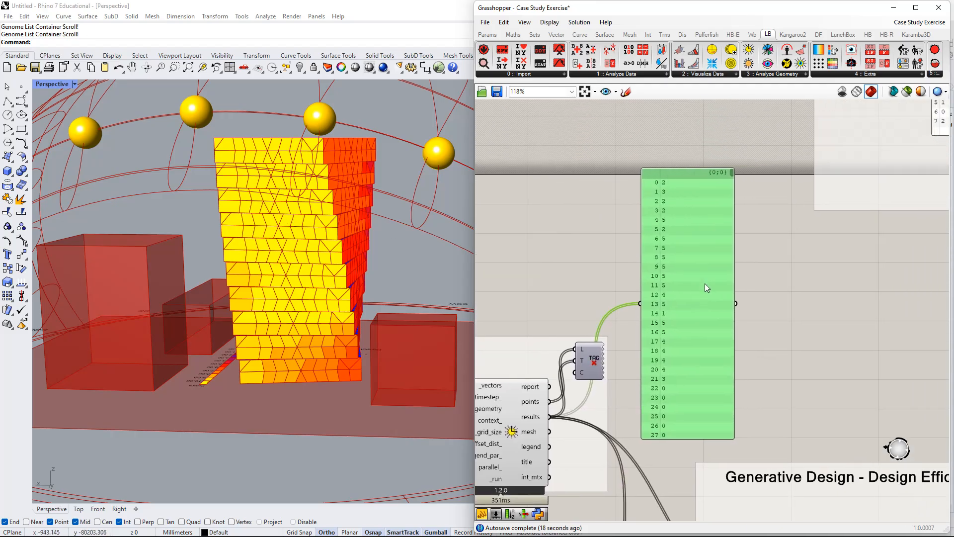
right_click_drag(764, 305, 679, 299)
scroll(675, 188, "down", 2)
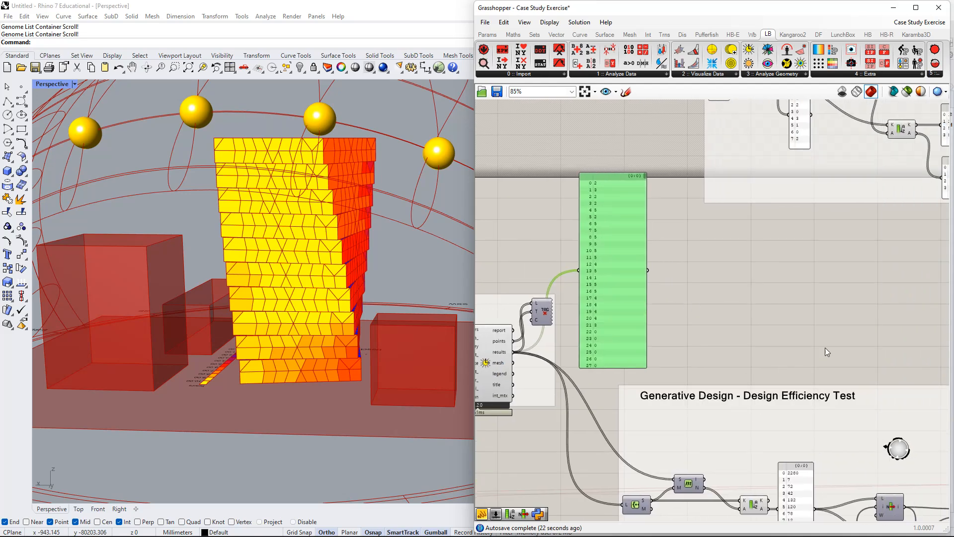
Move the sun-hour results panel up beside the "Sort a list" and "Count Number of repeated elements" example groups.
right_click_drag(756, 278, 729, 347)
right_click_drag(598, 372, 605, 348)
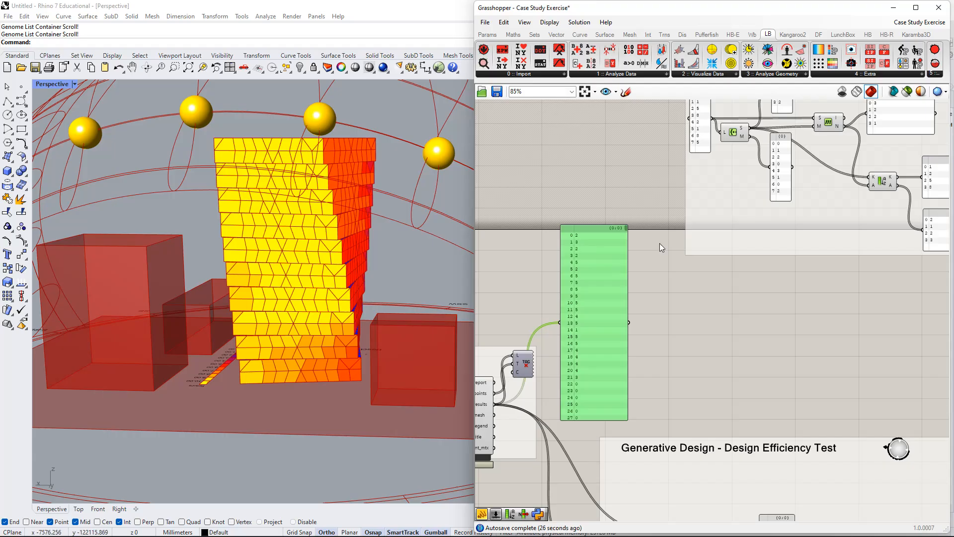
mouse_move(731, 323)
right_mouse_down()
mouse_move(724, 379)
mouse_move(630, 467)
right_mouse_up()
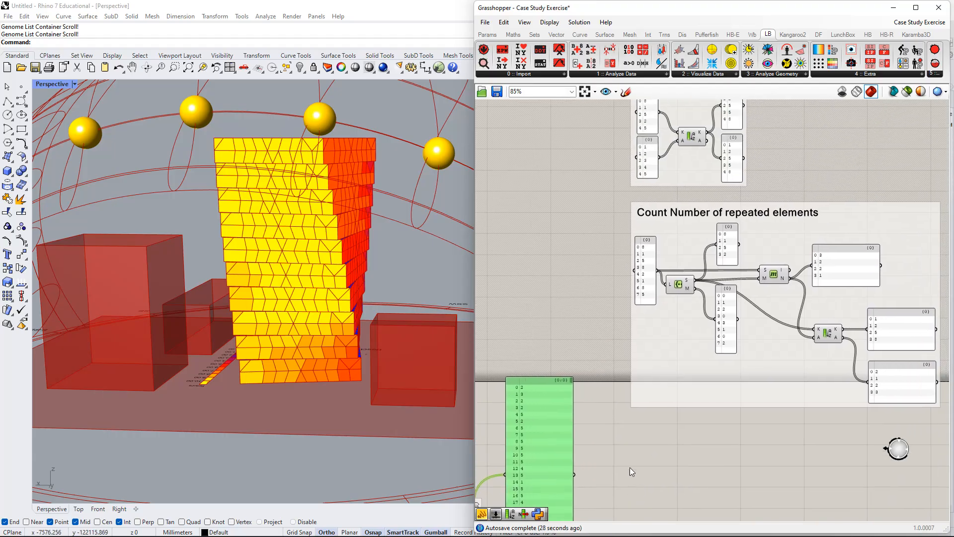
right_click_drag(703, 242, 650, 417)
right_click_drag(650, 298, 700, 149)
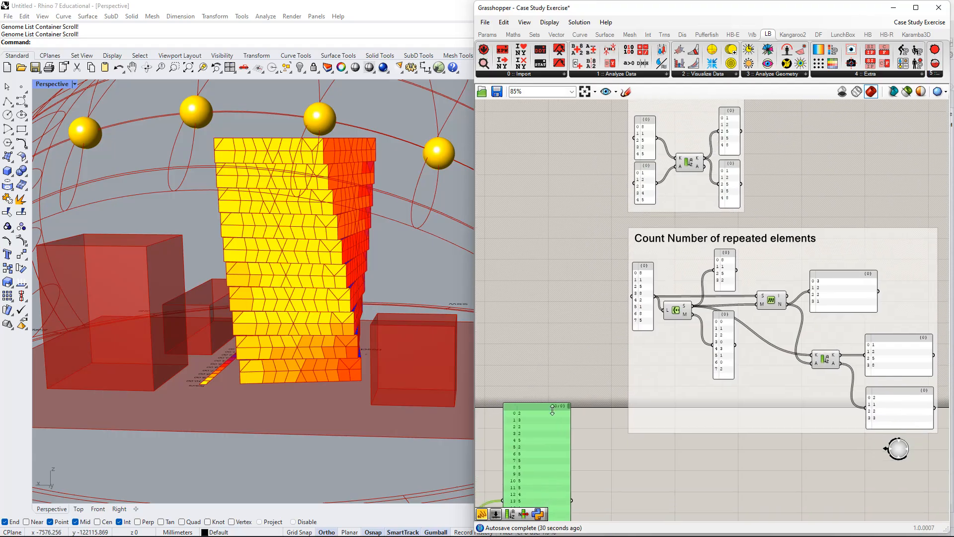
left_click_drag(546, 465, 583, 192)
right_click_drag(625, 179, 595, 305)
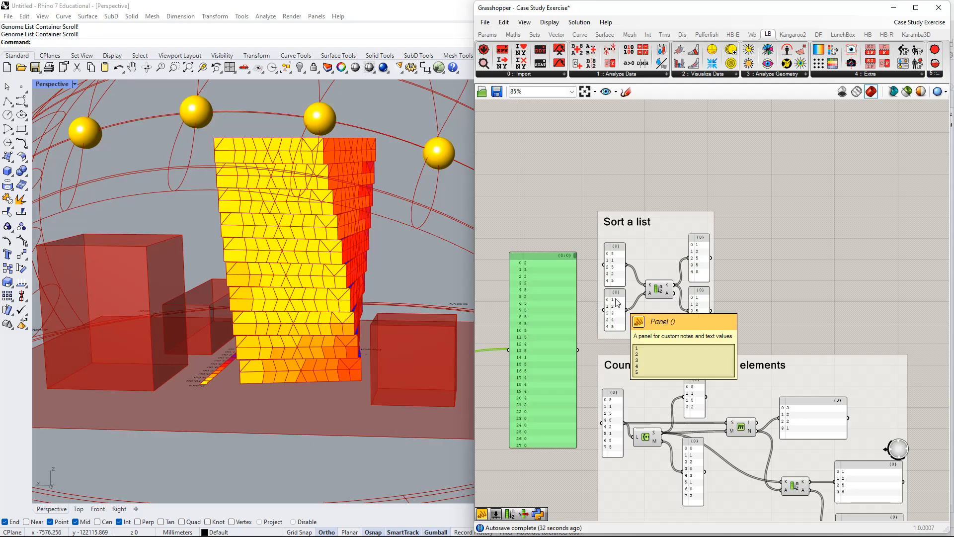
Examine the "Sort a list" example and compare its short input list with the values in the sun-hour results panel.
left_click_drag(666, 268, 676, 188)
scroll(677, 175, "up", 2)
right_click_drag(677, 175, 681, 267)
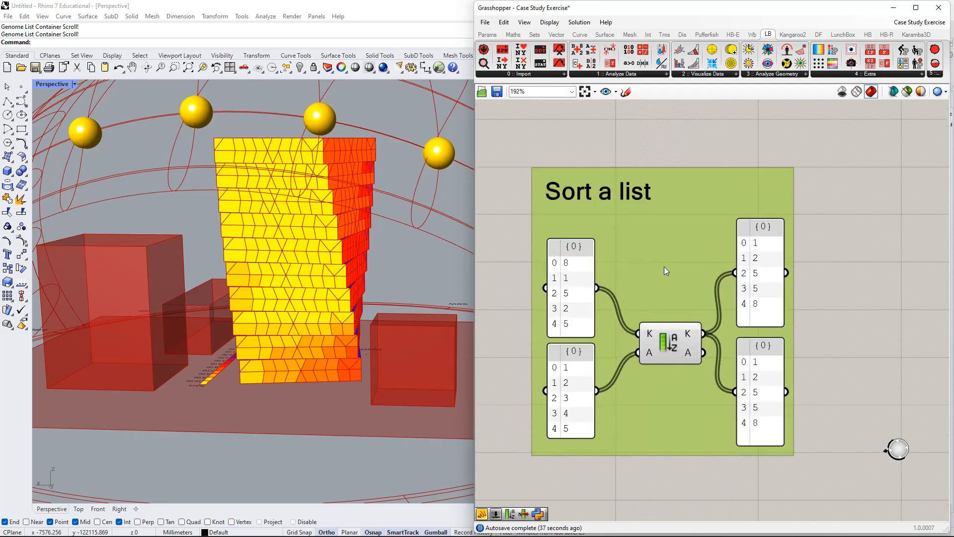
scroll(684, 265, "up", 2)
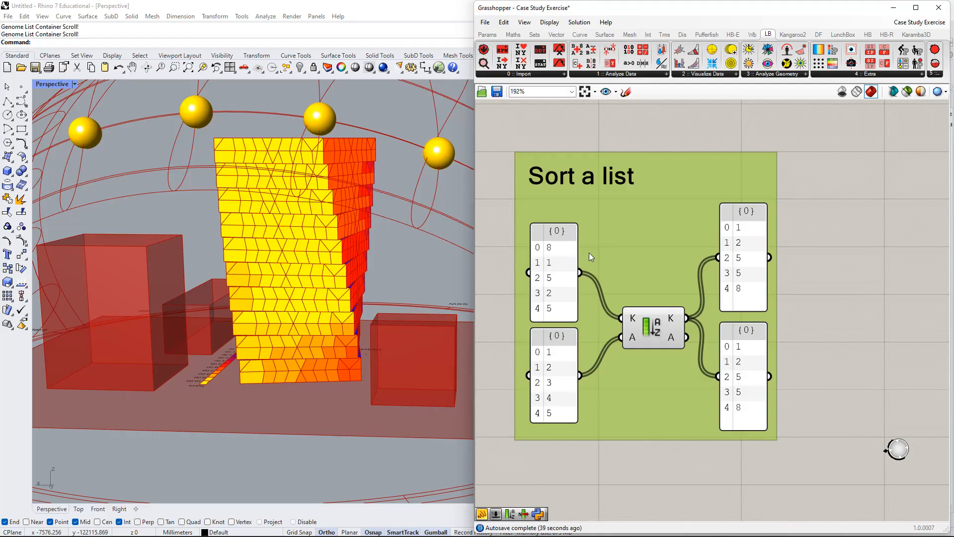
left_click(694, 200)
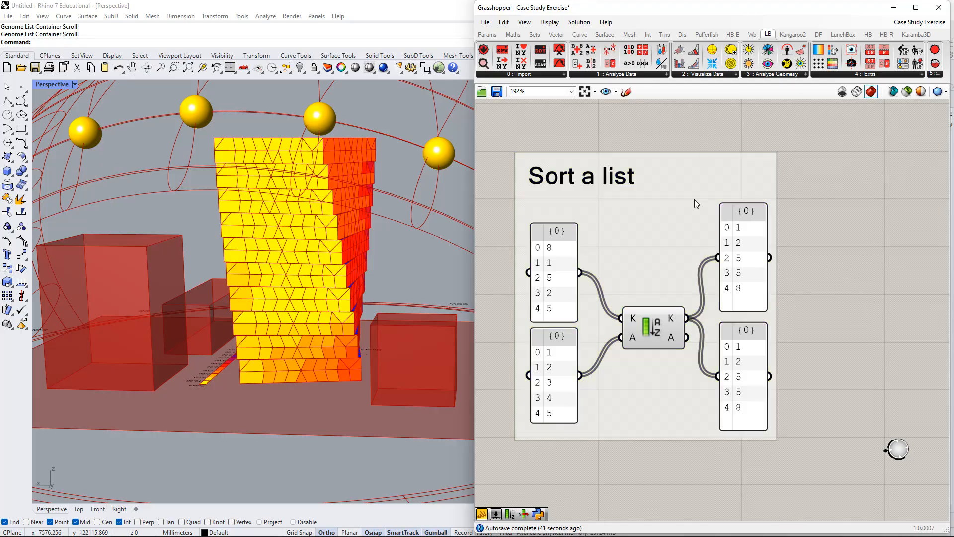
left_click(534, 34)
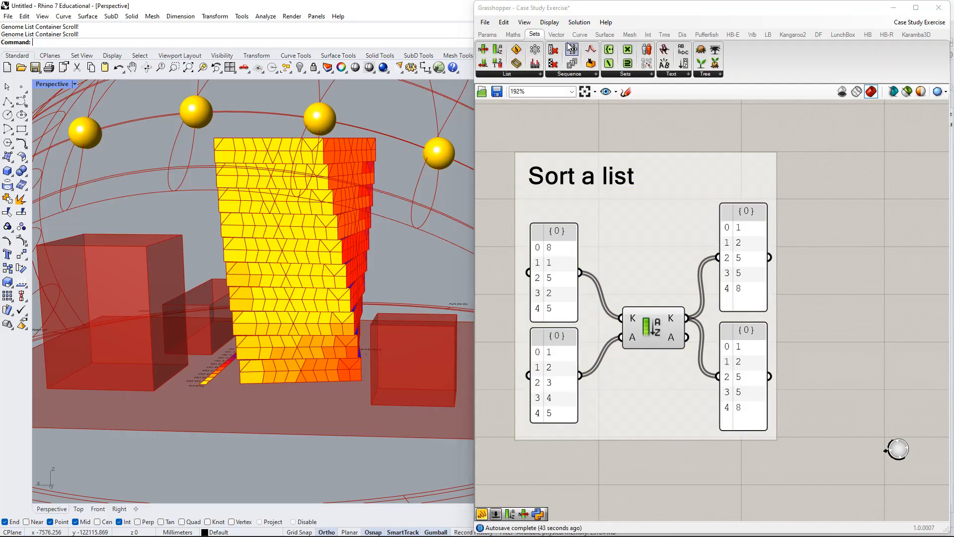
scroll(668, 209, "down", 4)
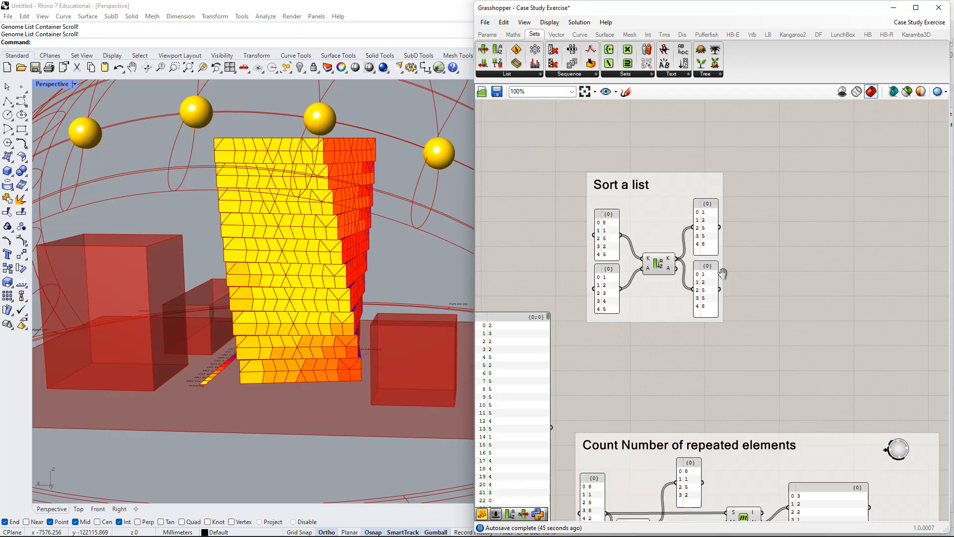
right_click_drag(561, 319, 629, 274)
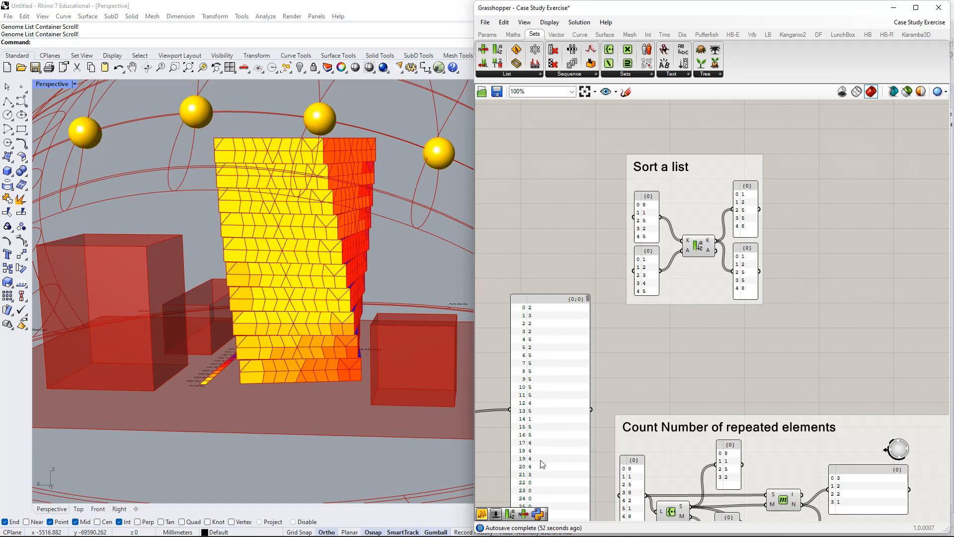
right_click_drag(562, 442, 614, 366)
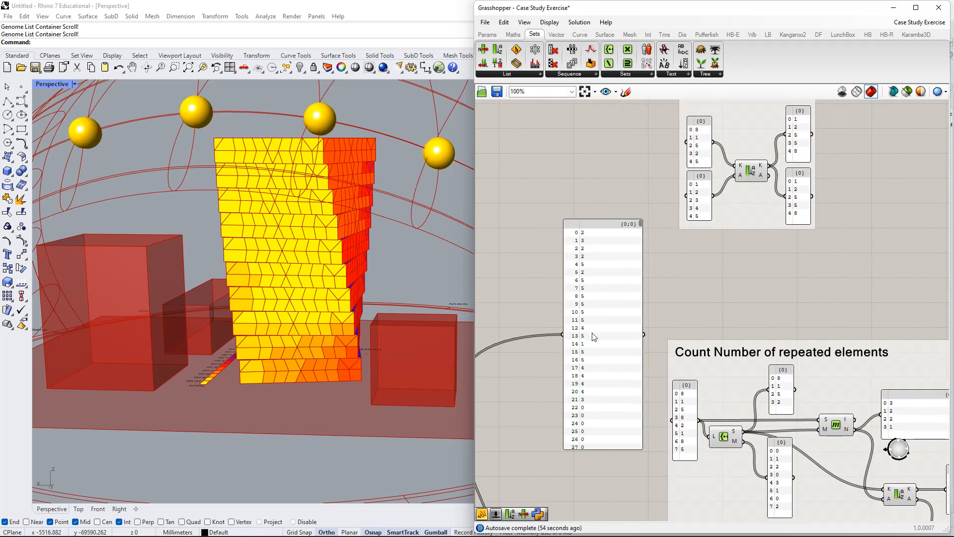
right_click_drag(599, 230, 583, 305)
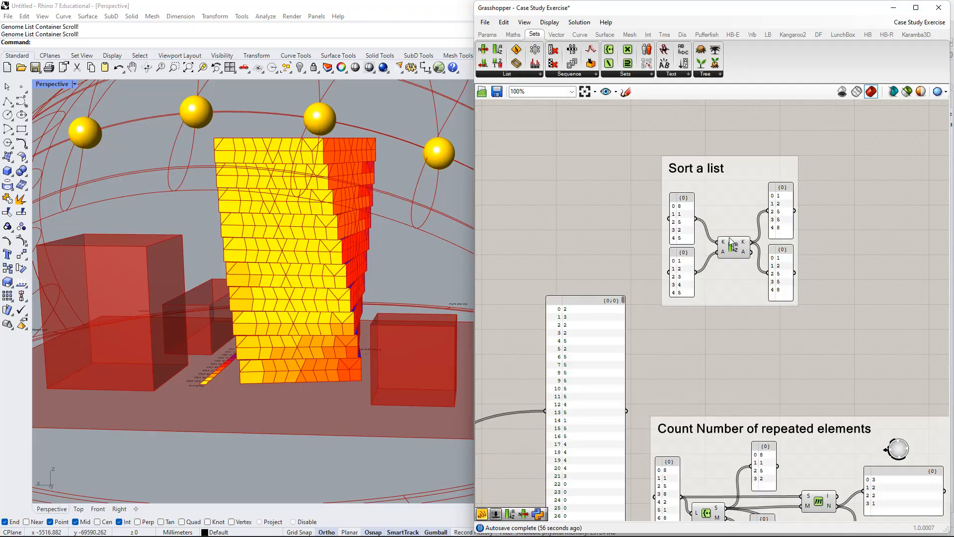
right_click_drag(730, 242, 617, 367)
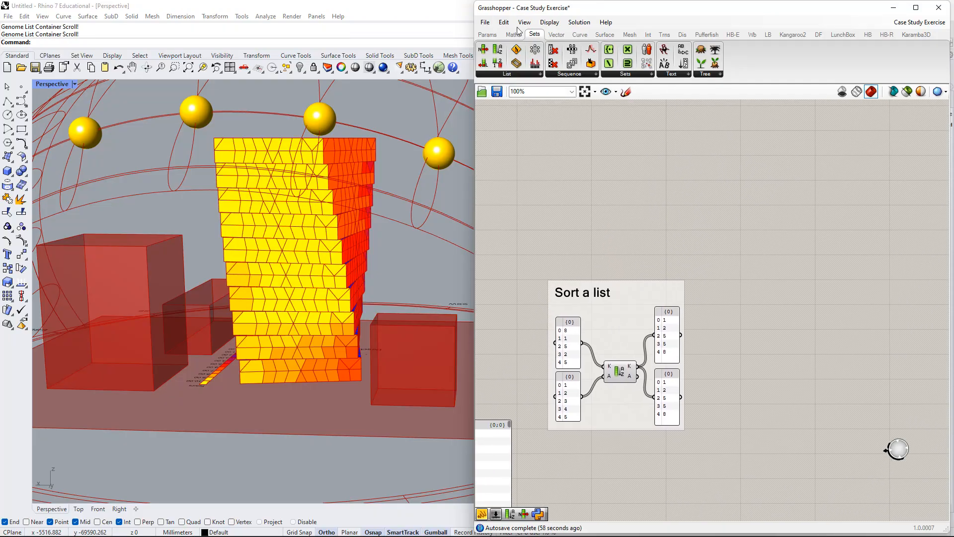
Place a Sort List component above the "Sort a list" group as a demonstration and delete it again.
left_click(530, 75)
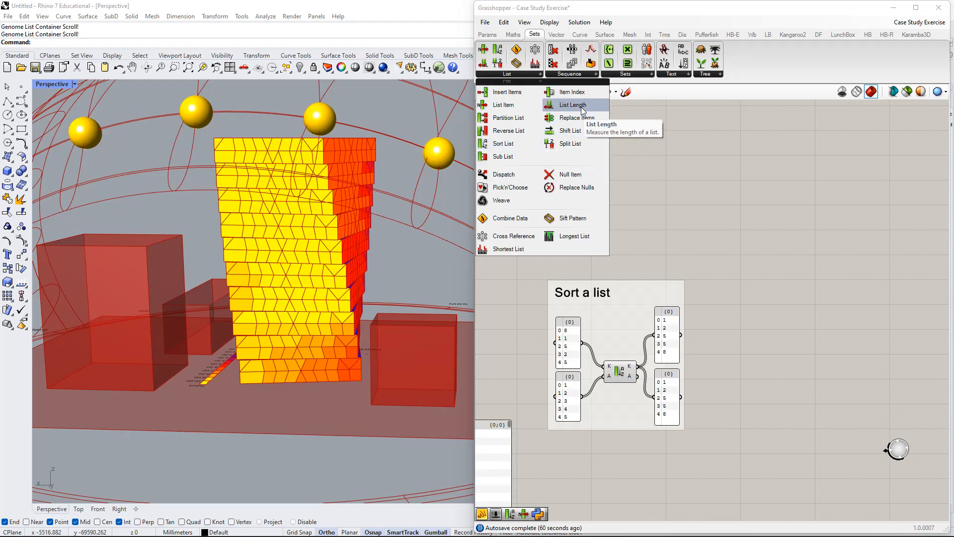
left_click(523, 144)
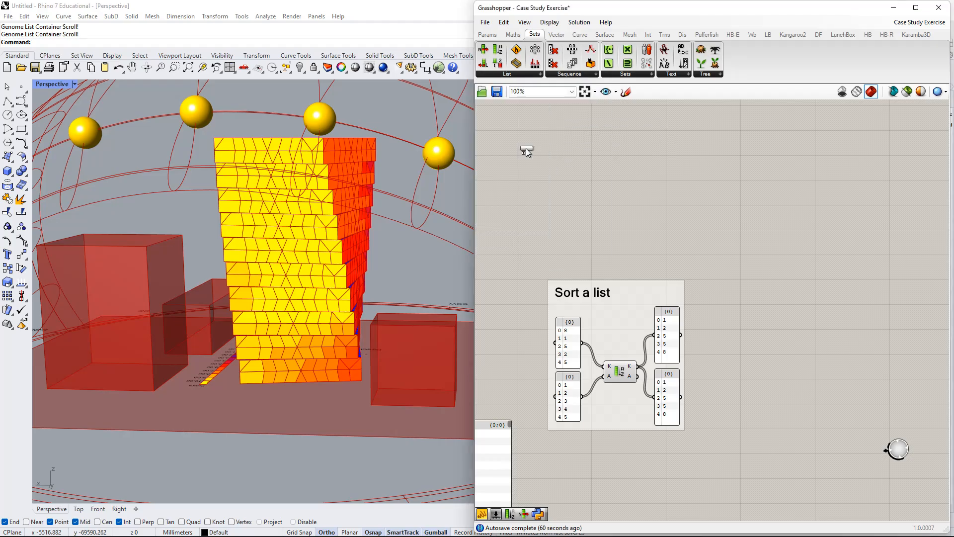
left_click(613, 239)
left_click(623, 377)
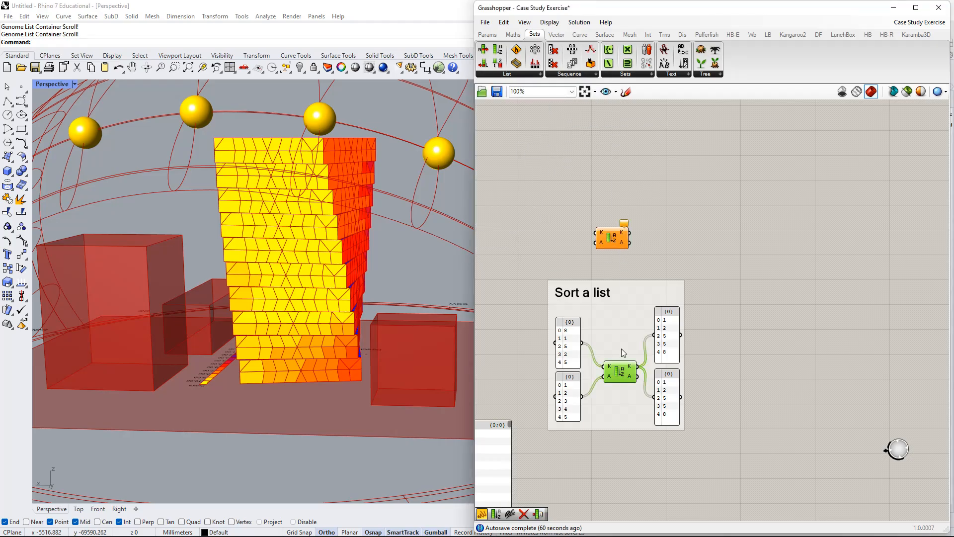
left_click_drag(614, 240, 623, 228)
key("Delete")
Review the "Count Number of repeated elements" example together with the set components available for it.
scroll(717, 247, "down", 1)
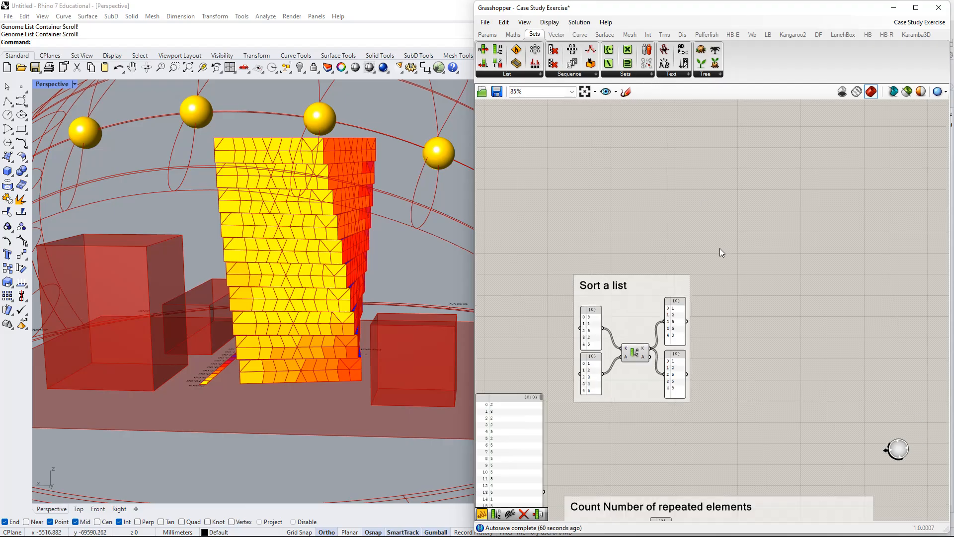
right_click_drag(703, 408, 681, 184)
scroll(620, 359, "up", 2)
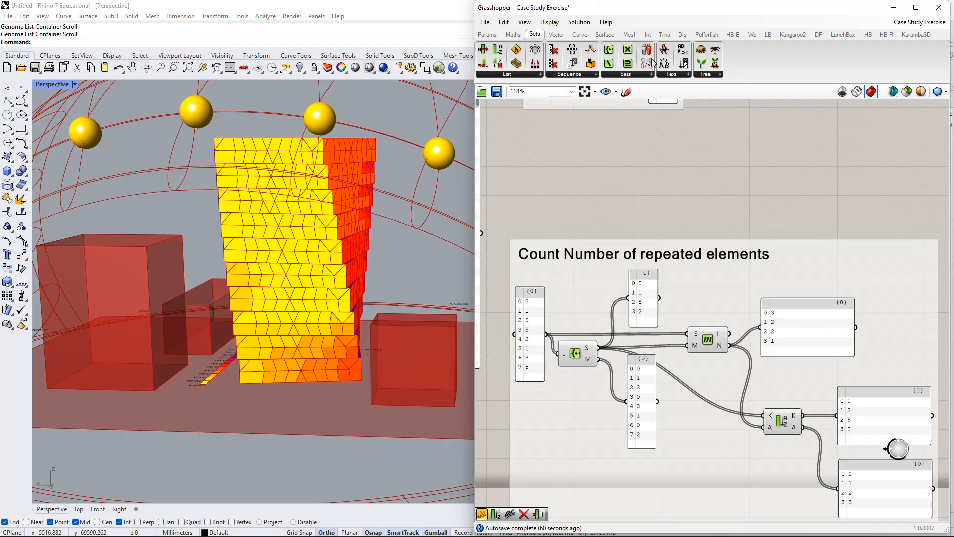
left_click(636, 74)
right_click_drag(697, 275, 686, 222)
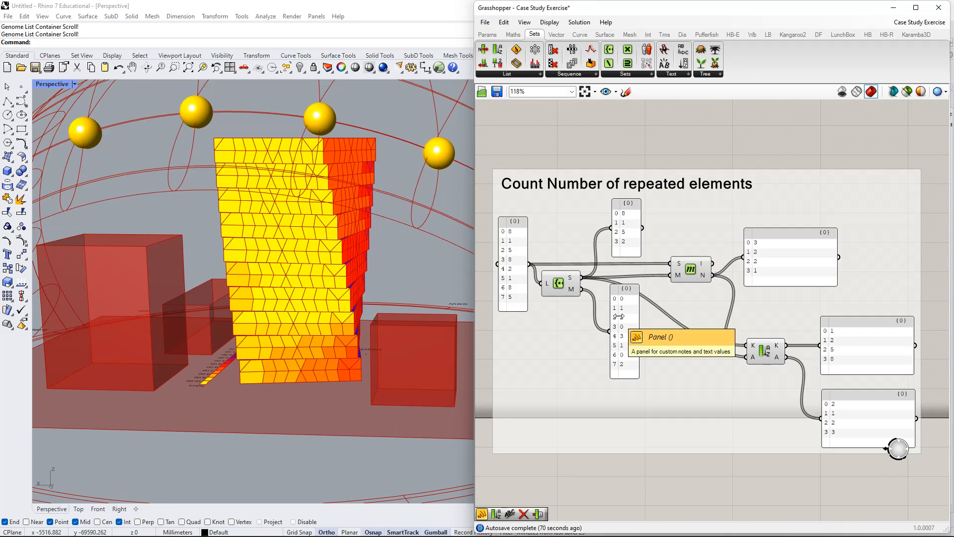
Capture a rectangular screen snip around the "Count Number of repeated elements" example and open it in Snip & Sketch.
key("shift+super+s")
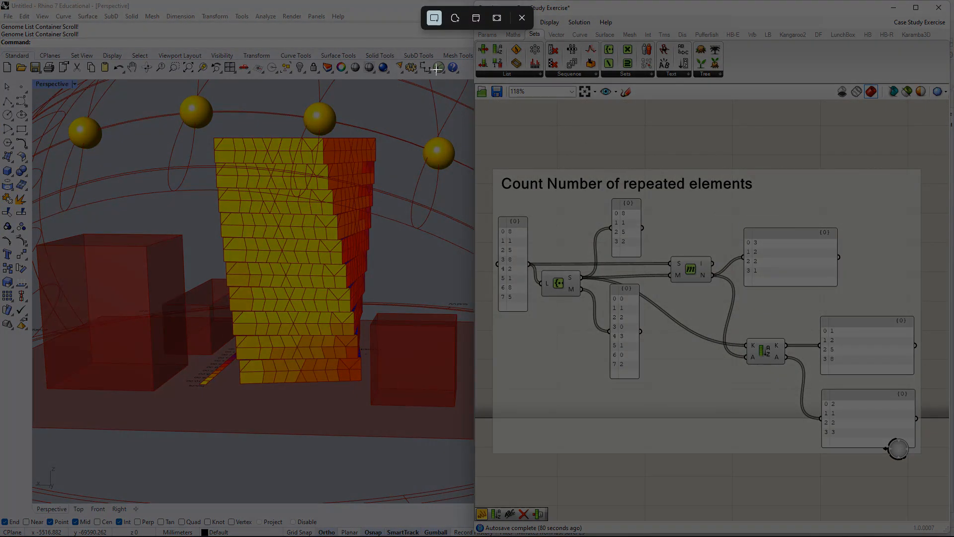
left_click_drag(386, 55, 939, 498)
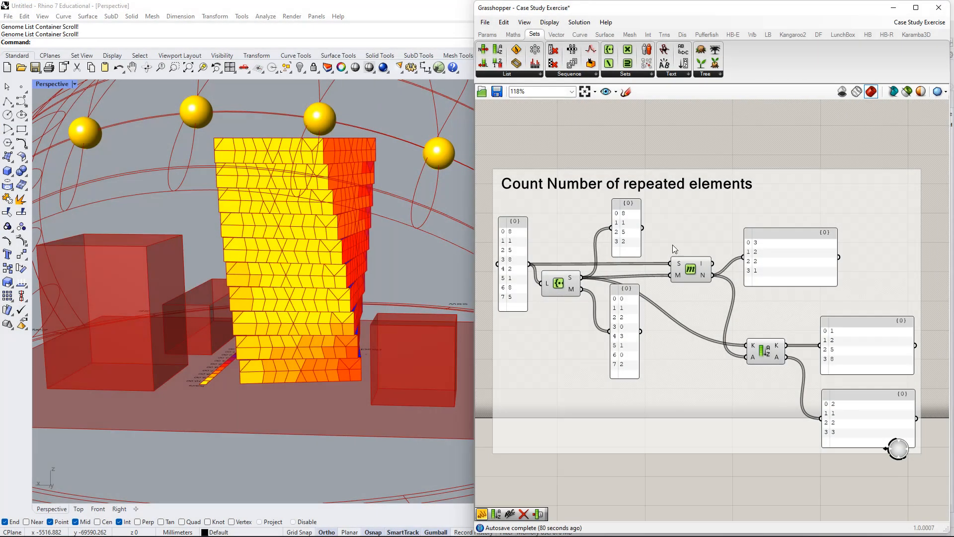
left_click(836, 423)
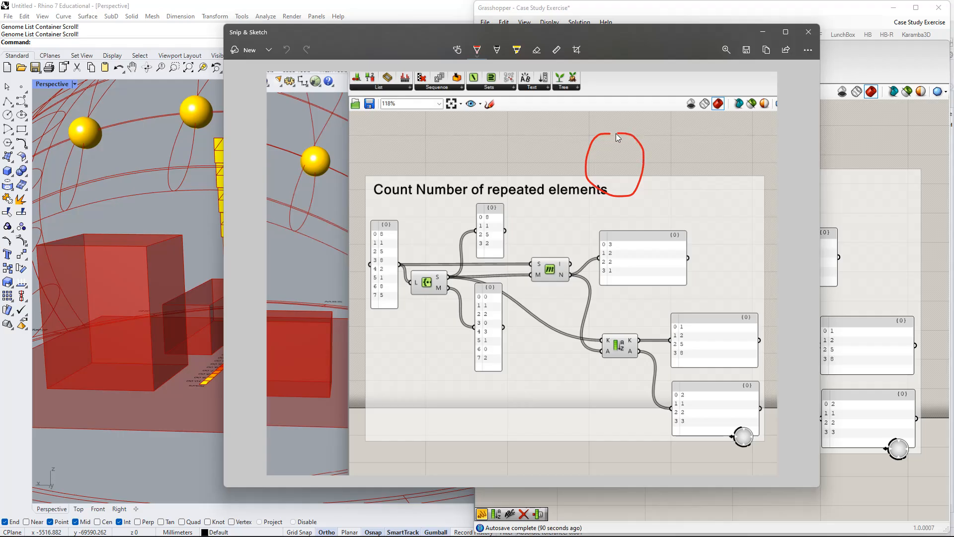
Draw two overlapping circles with a boxed, hatched overlap in red above the snipped example and close the sketch without saving.
mouse_move(615, 133)
left_mouse_down()
mouse_move(638, 133)
mouse_move(660, 201)
left_mouse_up()
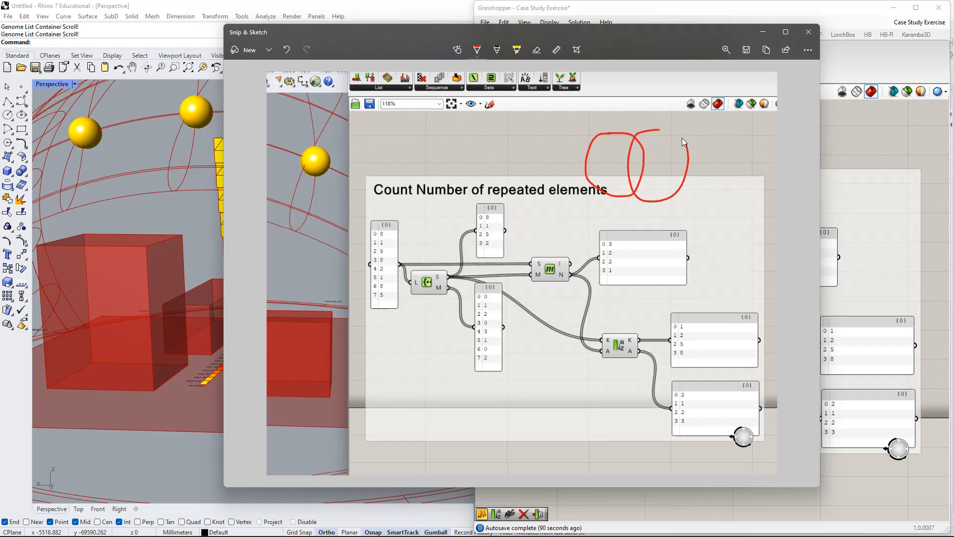
mouse_move(681, 138)
left_mouse_down()
mouse_move(649, 128)
mouse_move(623, 170)
left_mouse_up()
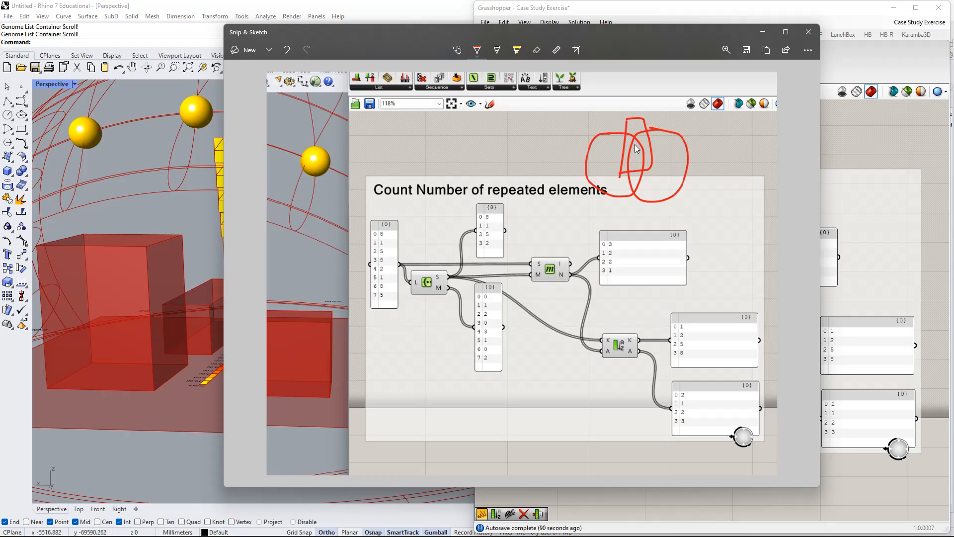
left_click_drag(635, 144, 641, 164)
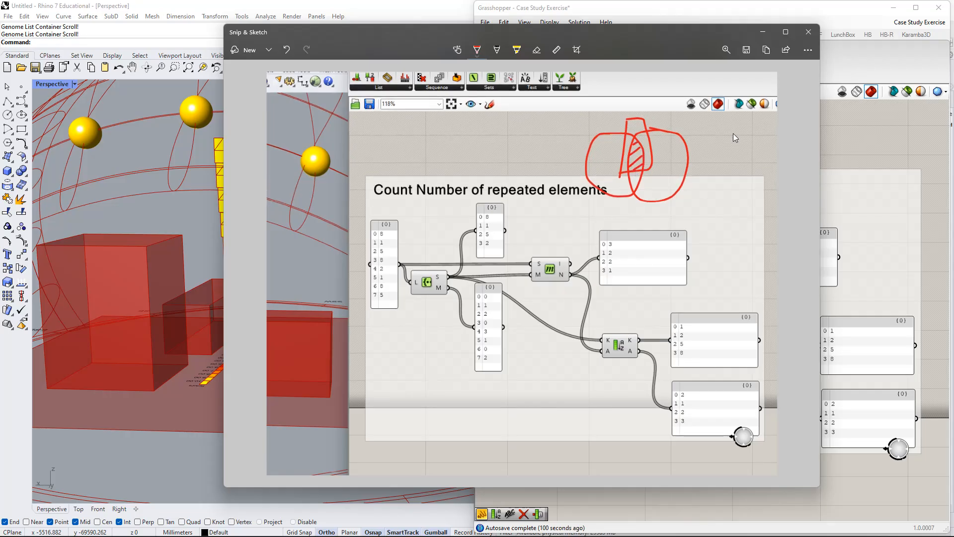
left_click(808, 32)
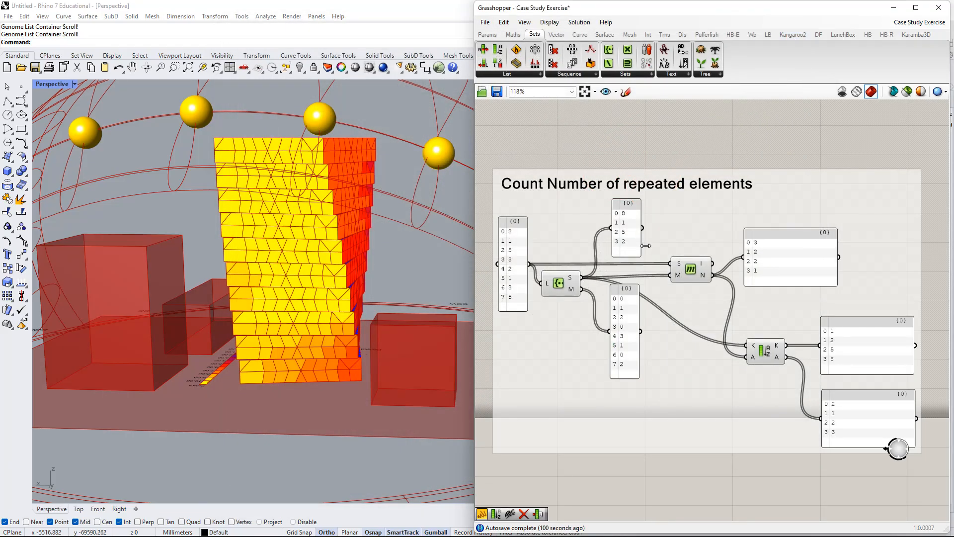
Examine how the K and A inputs of the Sort List component relate to the output panels in the "Sort a list" example.
scroll(690, 170, "down", 3)
right_click_drag(713, 173, 697, 327)
right_click_drag(621, 253, 706, 254)
scroll(684, 230, "up", 5)
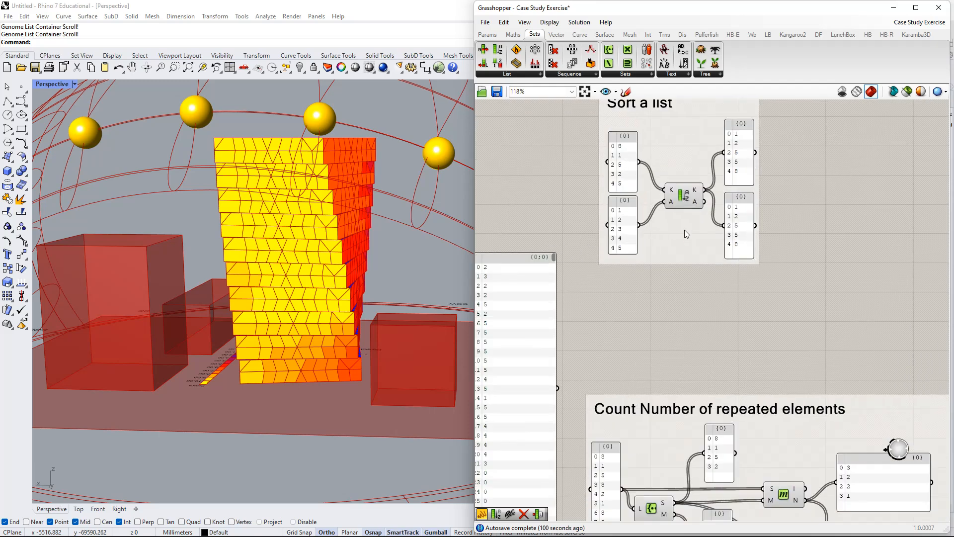
left_click(735, 446)
left_click_drag(733, 442, 708, 420)
right_click_drag(679, 374, 570, 342)
scroll(685, 293, "up", 2)
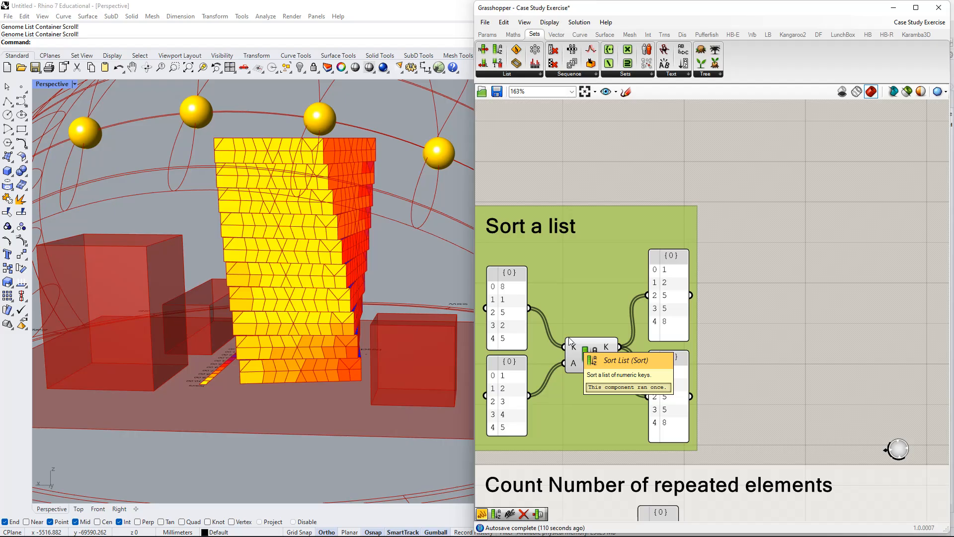
right_click_drag(611, 314, 680, 275)
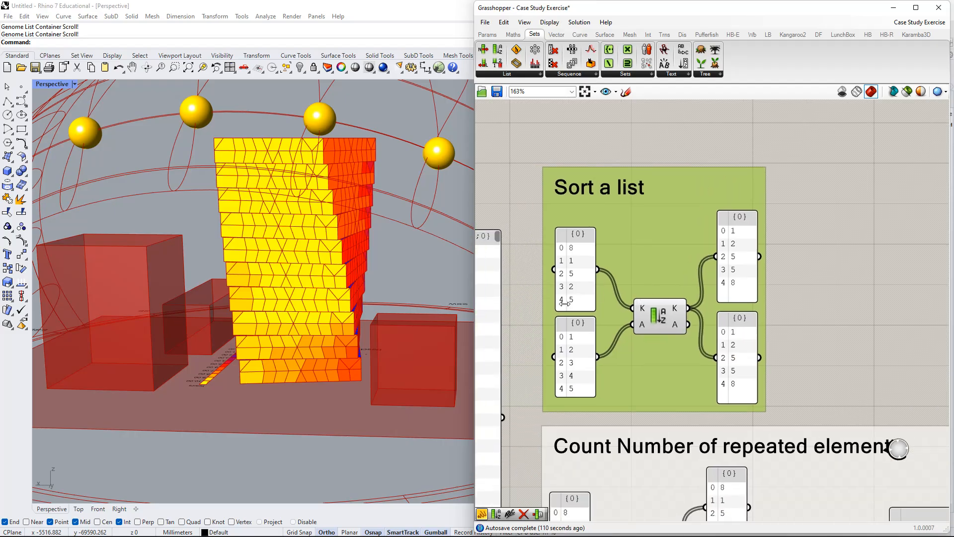
scroll(683, 242, "up", 2)
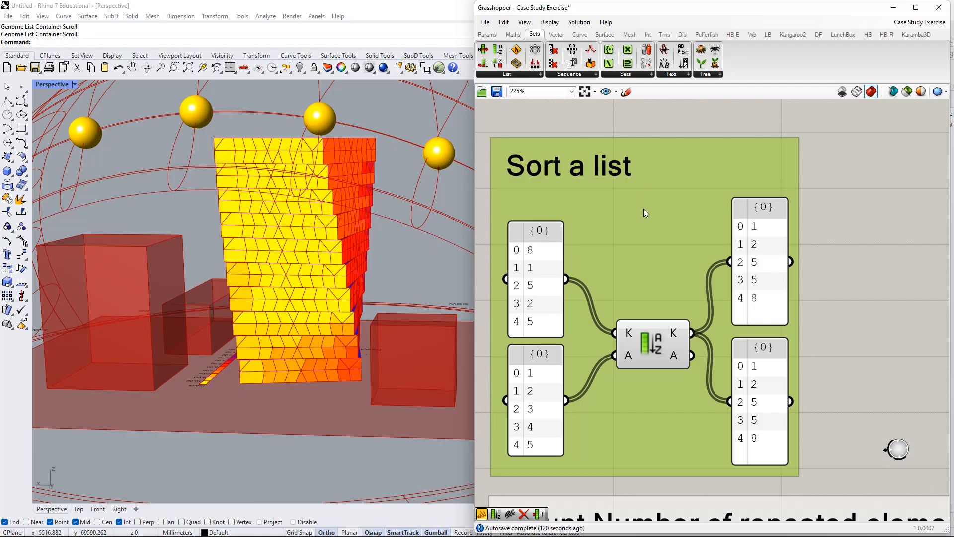
Add an empty panel in the free canvas area above the "Sort a list" group.
right_click_drag(643, 209, 647, 362)
scroll(625, 222, "down", 3)
double_click(604, 150)
type("//")
key("Return")
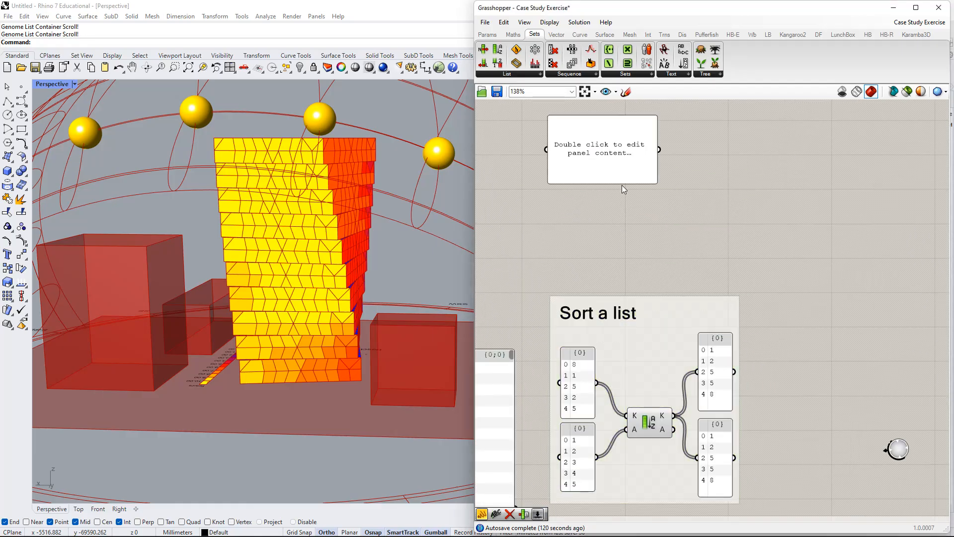
scroll(616, 156, "up", 3)
left_click_drag(615, 157, 644, 215)
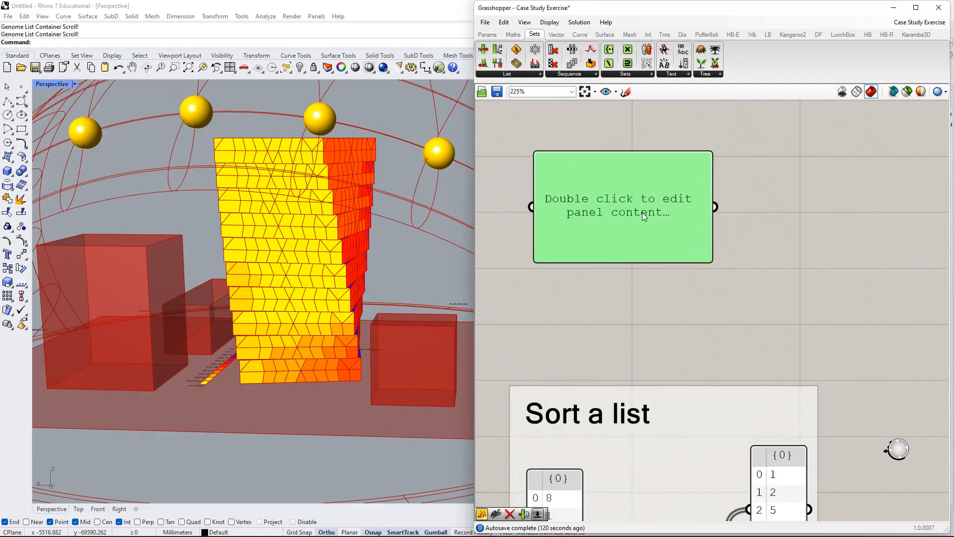
left_click(487, 35)
left_click(745, 184)
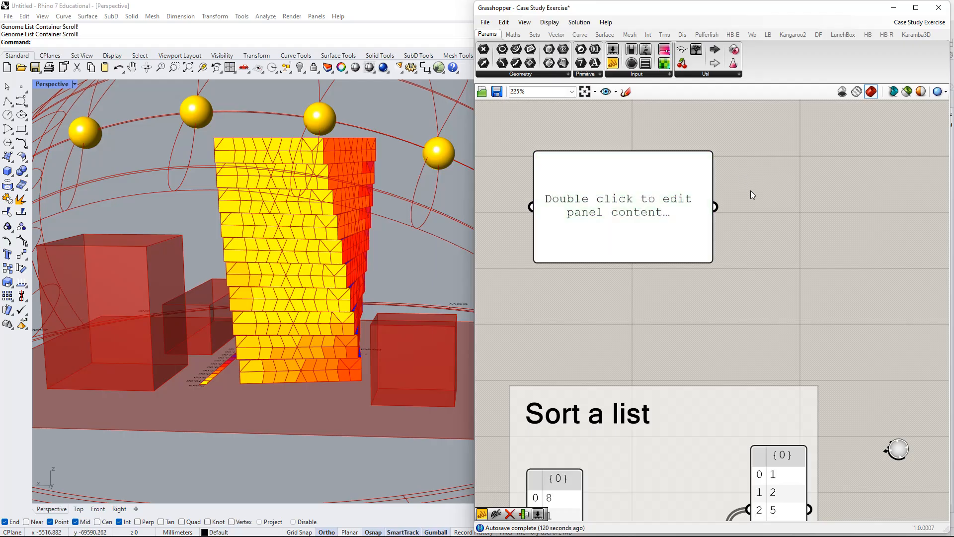
double_click(750, 191)
type("\"")
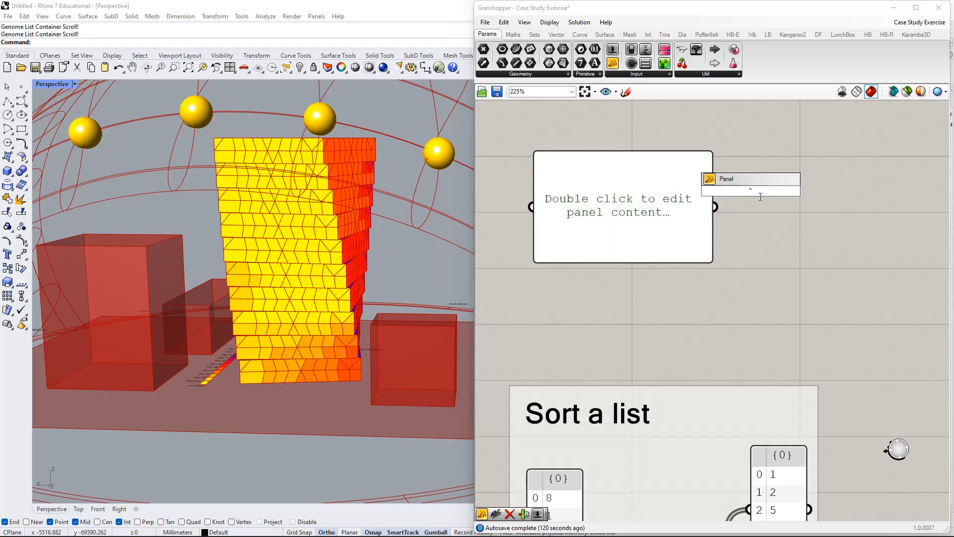
left_click(775, 218)
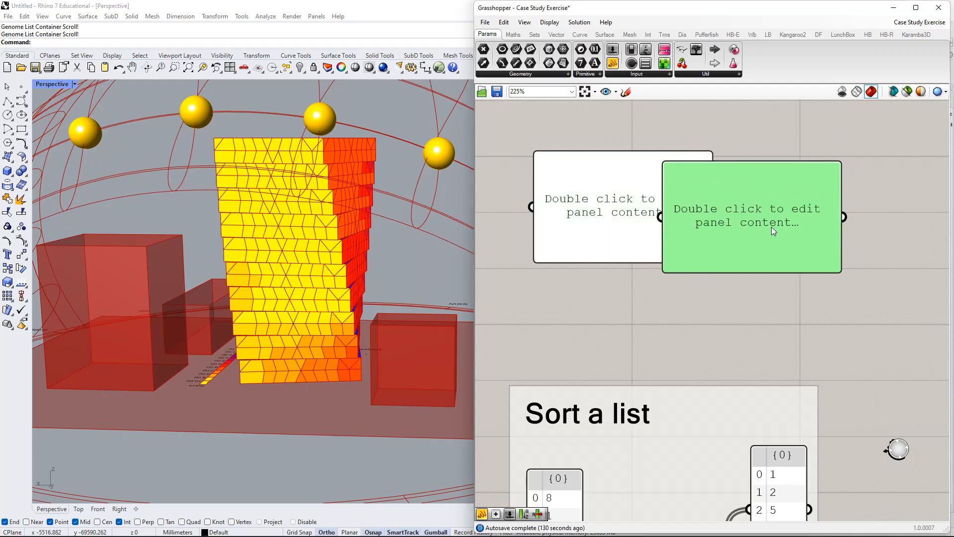
key("Delete")
Fill the empty panel with 2, 5, 6 and 3 on separate lines, turn off Multiline Data and narrow the panel to fit.
double_click(560, 208)
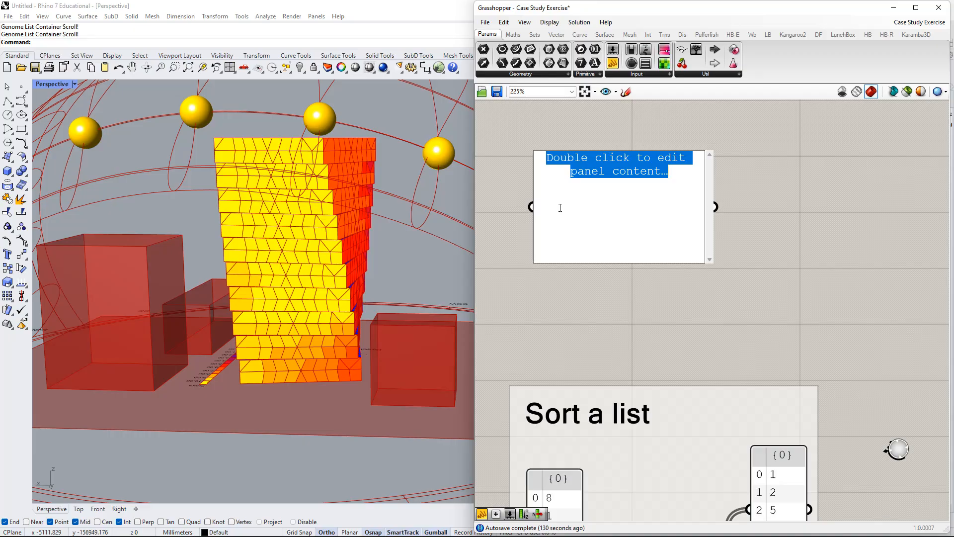
type("2")
key("Return")
type("52")
key("Return")
type("53")
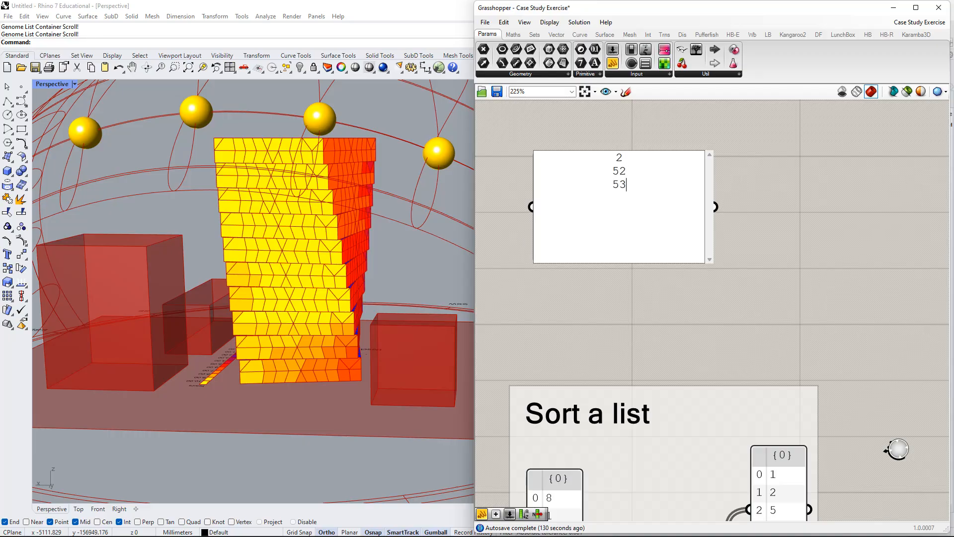
key("BackSpace")
key("BackSpace")
key("BackSpace")
key("BackSpace")
type("6 3")
left_click(840, 206)
right_click(668, 209)
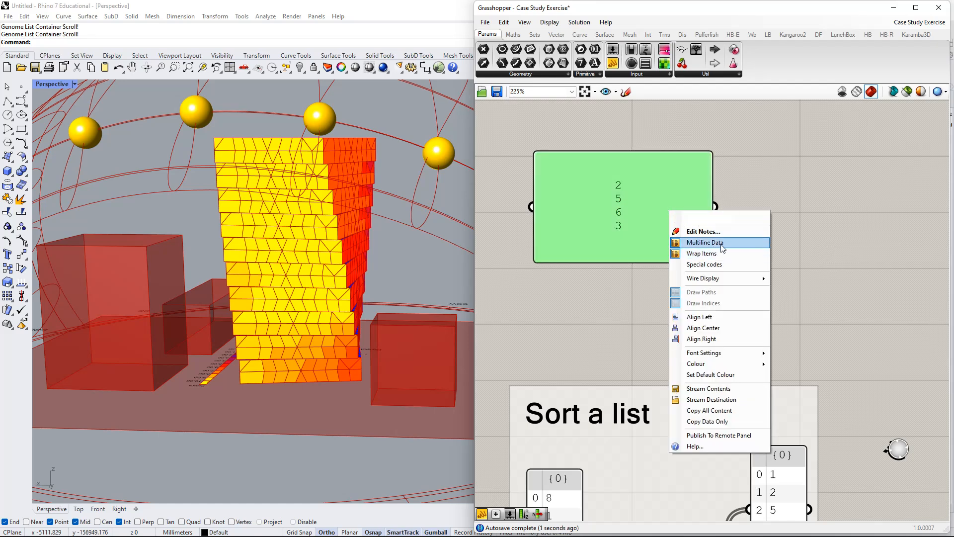
left_click(721, 243)
left_click_drag(713, 231, 584, 259)
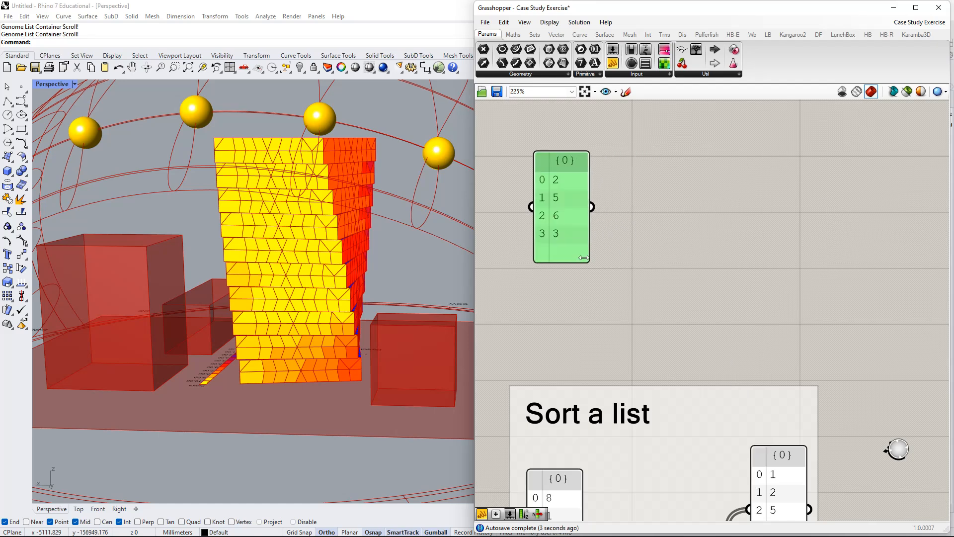
Delete the sample number panel above the "Sort a list" group.
right_click_drag(616, 276, 677, 191)
left_click_drag(622, 141, 634, 204)
key("Delete")
Examine the Sort List example's two input panels, its K and A connections and the two output panels.
right_click_drag(661, 332, 647, 213)
right_click_drag(692, 314, 664, 252)
left_click(698, 335)
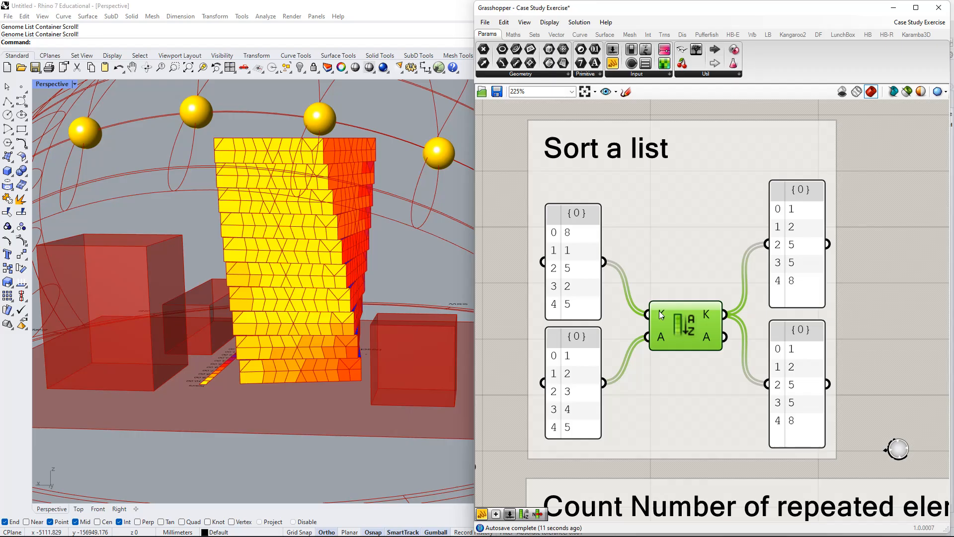
mouse_move(661, 318)
scroll(807, 288, "down", 2)
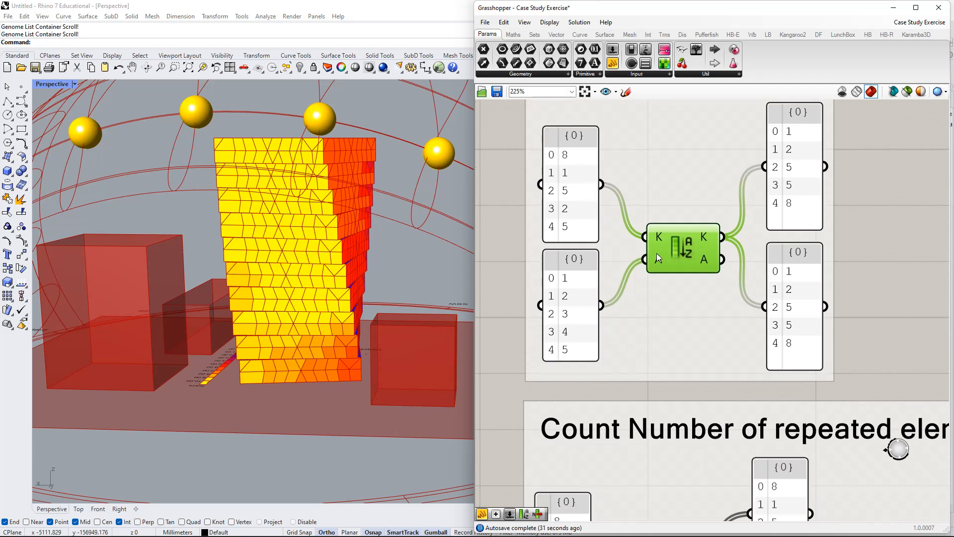
right_click_drag(654, 264, 674, 261)
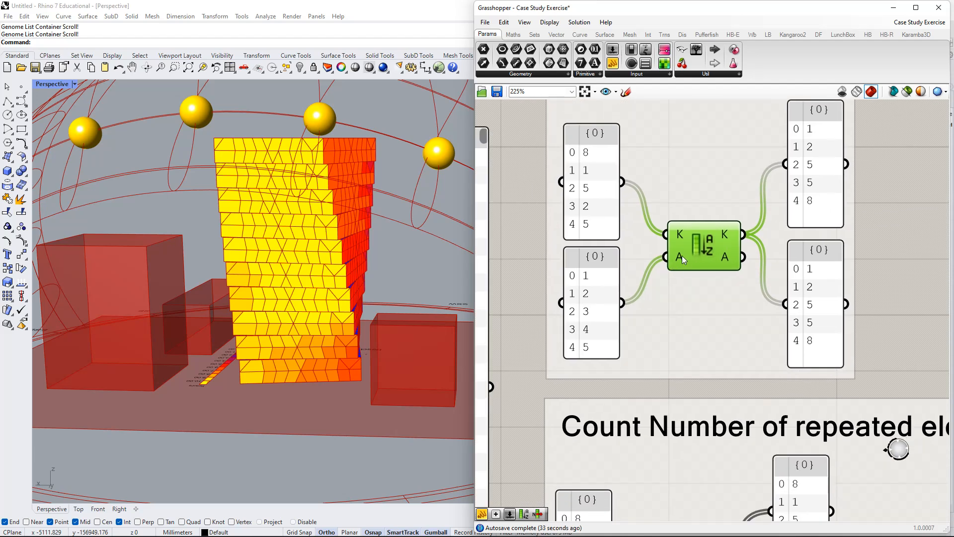
mouse_move(681, 255)
right_click_drag(679, 257, 714, 236)
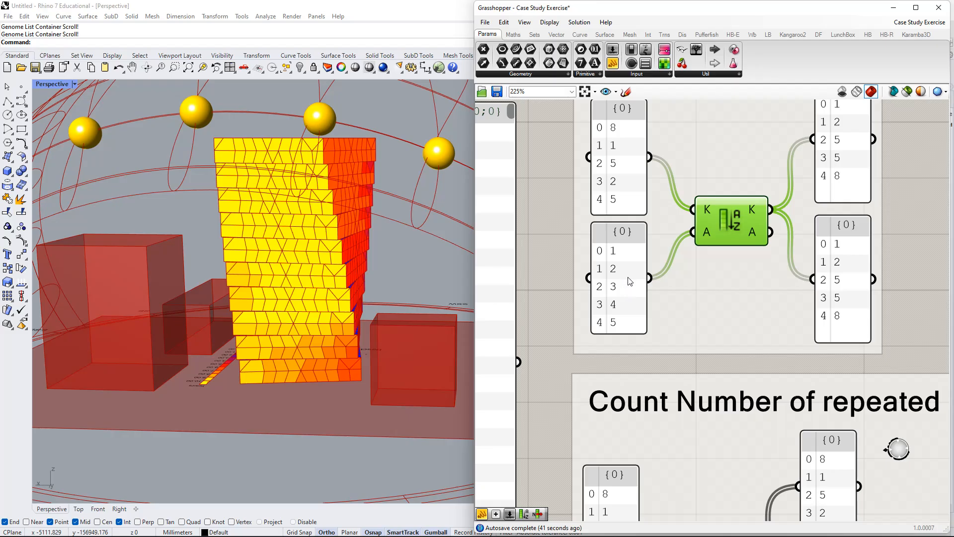
right_click_drag(649, 265, 626, 326)
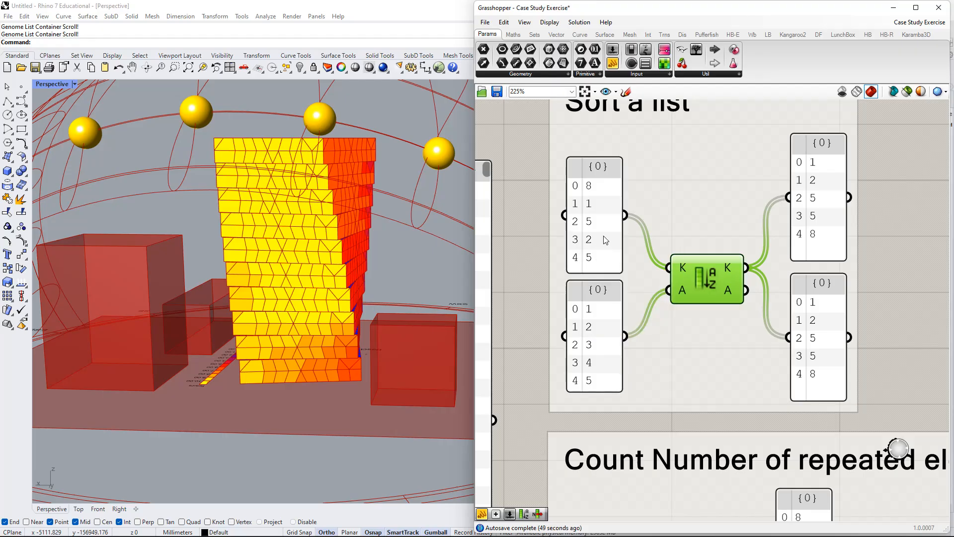
right_click_drag(640, 268, 633, 293)
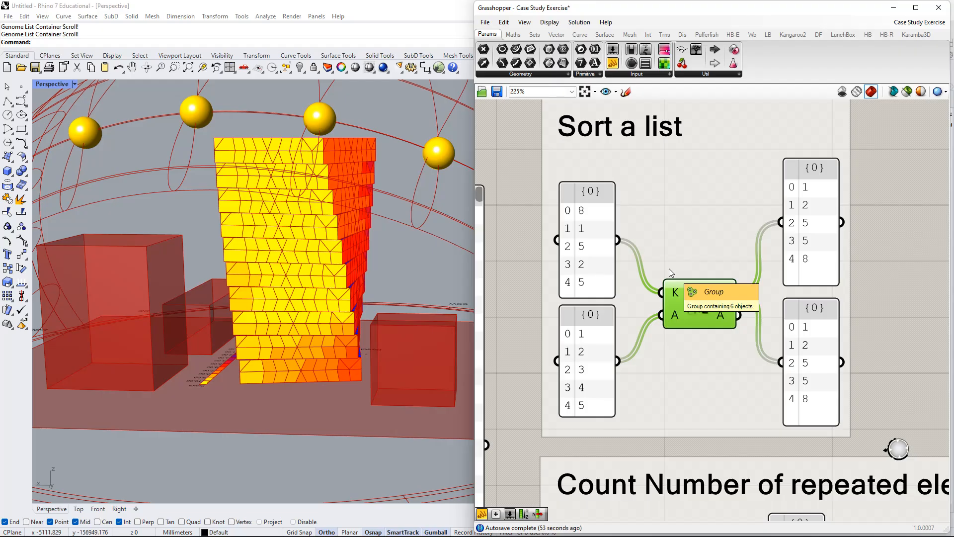
right_click_drag(666, 274, 672, 293)
right_click_drag(739, 435, 677, 299)
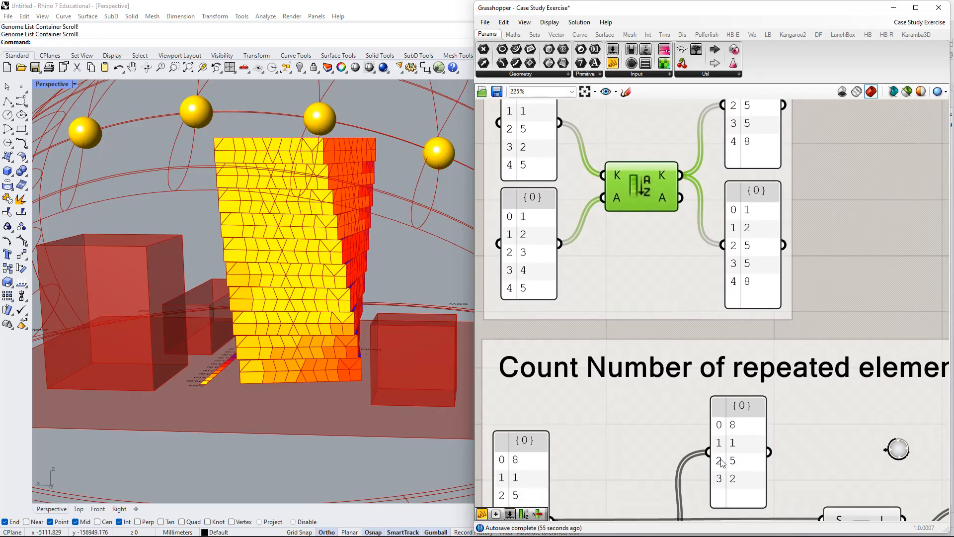
right_click_drag(722, 462, 715, 288)
right_click_drag(703, 194, 731, 426)
right_click_drag(737, 203, 746, 276)
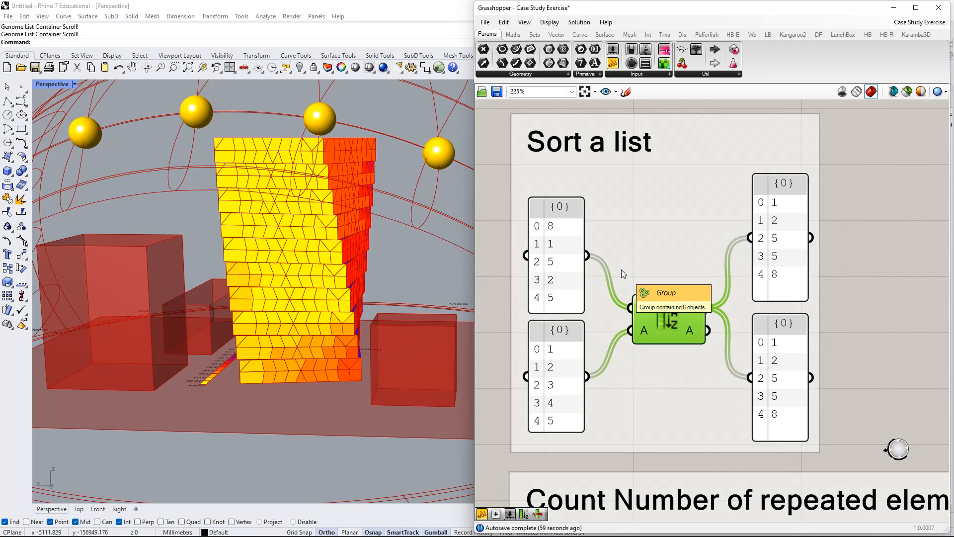
key("super+shift+s")
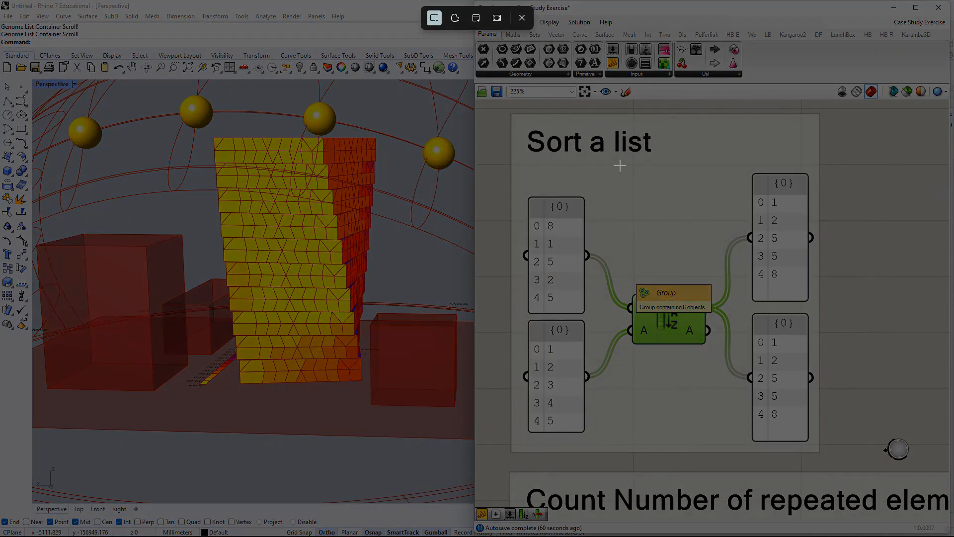
left_click(496, 18)
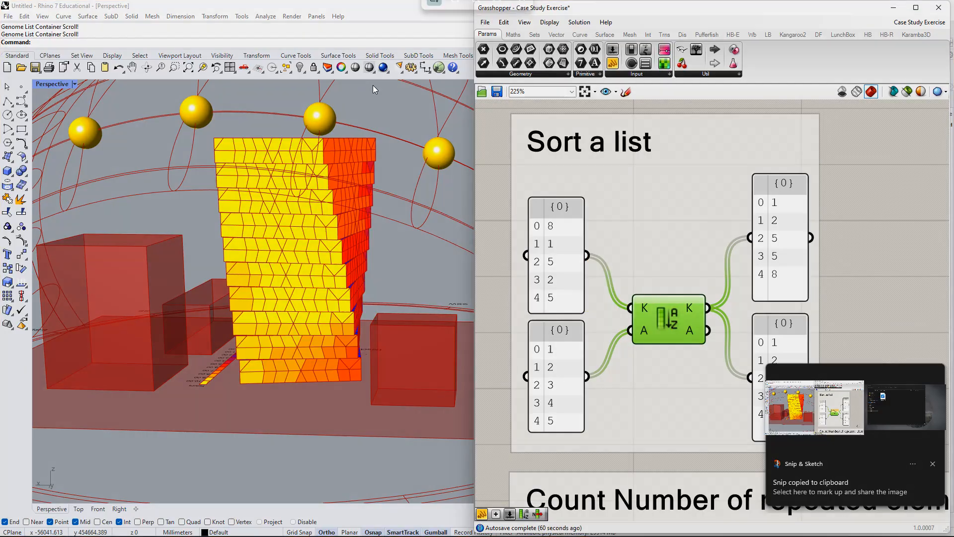
key("super+shift+s")
mouse_move(350, 1)
left_mouse_down()
mouse_move(886, 365)
mouse_move(834, 309)
mouse_move(885, 497)
mouse_move(889, 490)
left_mouse_up()
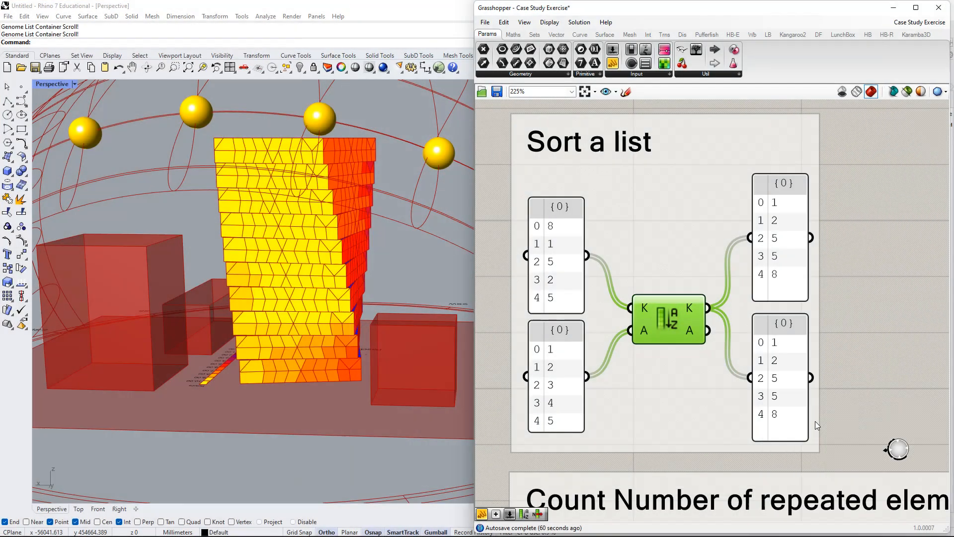
left_click(933, 464)
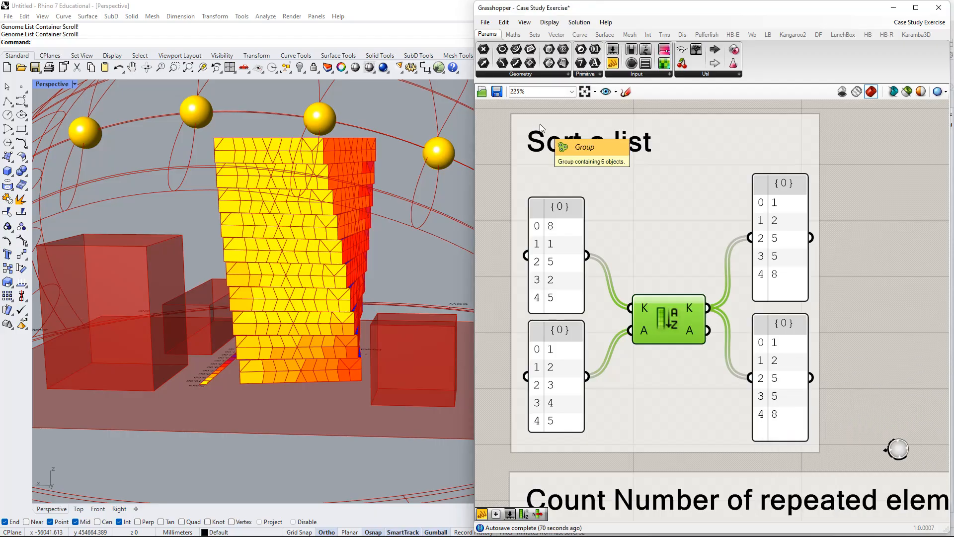
key("super+shift+s")
mouse_move(441, 51)
left_mouse_down()
mouse_move(796, 341)
mouse_move(890, 495)
left_mouse_up()
left_click(843, 440)
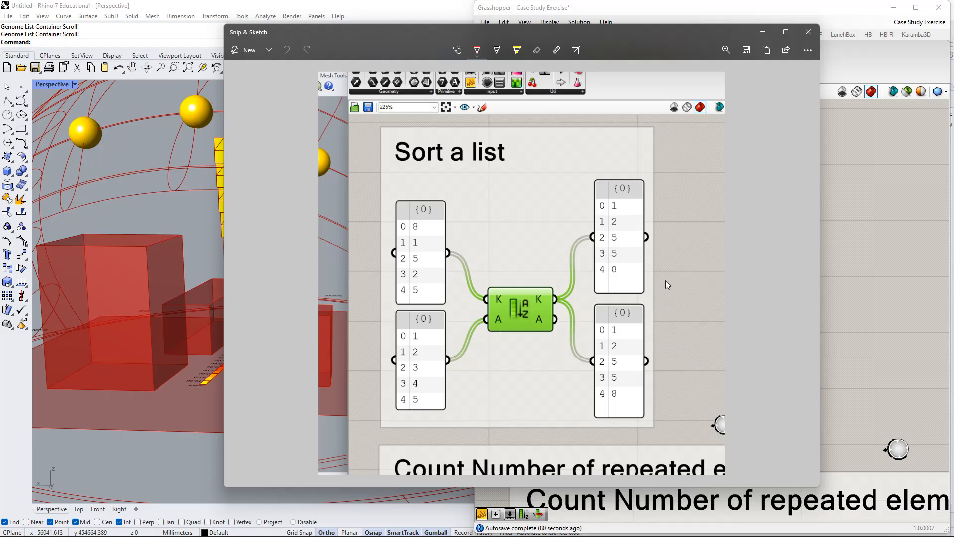
left_click(808, 32)
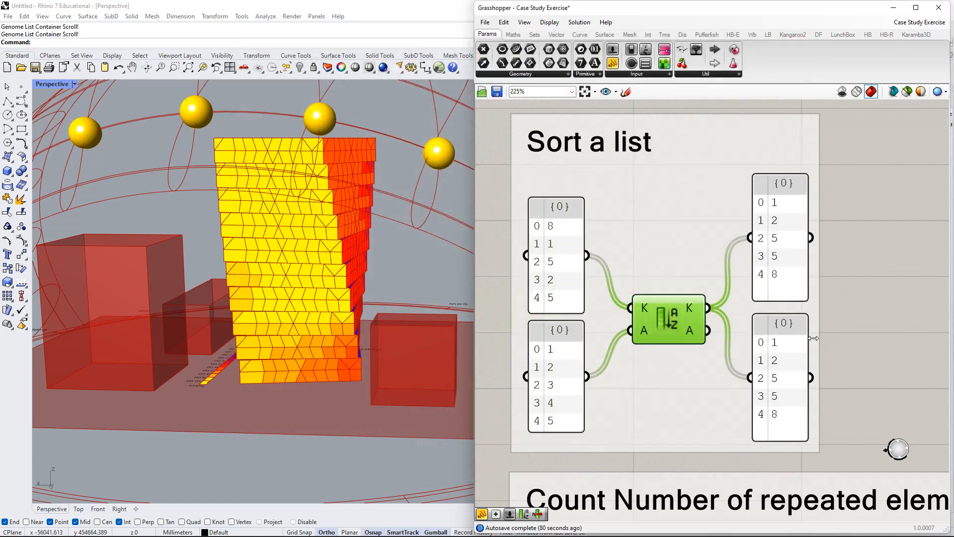
Connect Sort List's A output to the lower output panel, and open a rectangular snip of the "Sort a list" example in Snip & Sketch.
left_click_drag(708, 330, 749, 377)
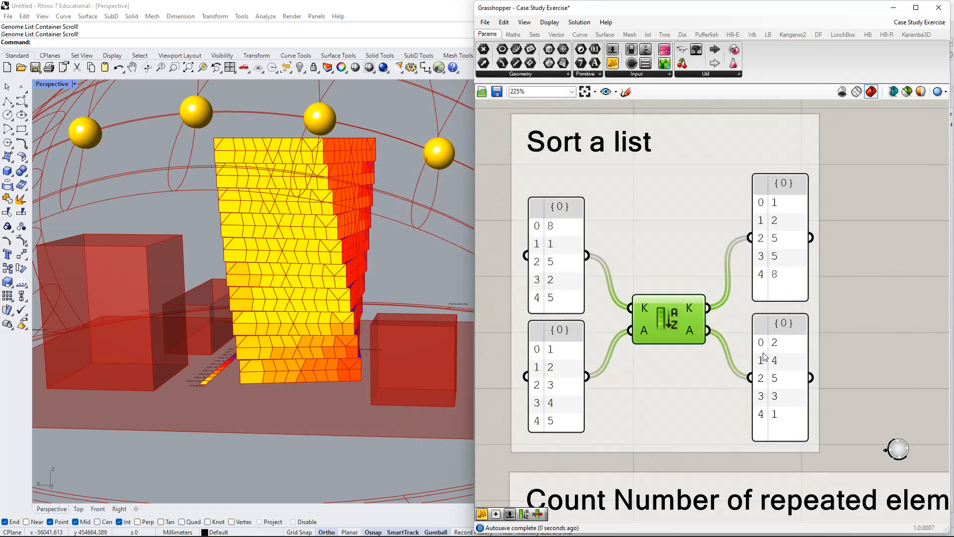
key("super+shift+s")
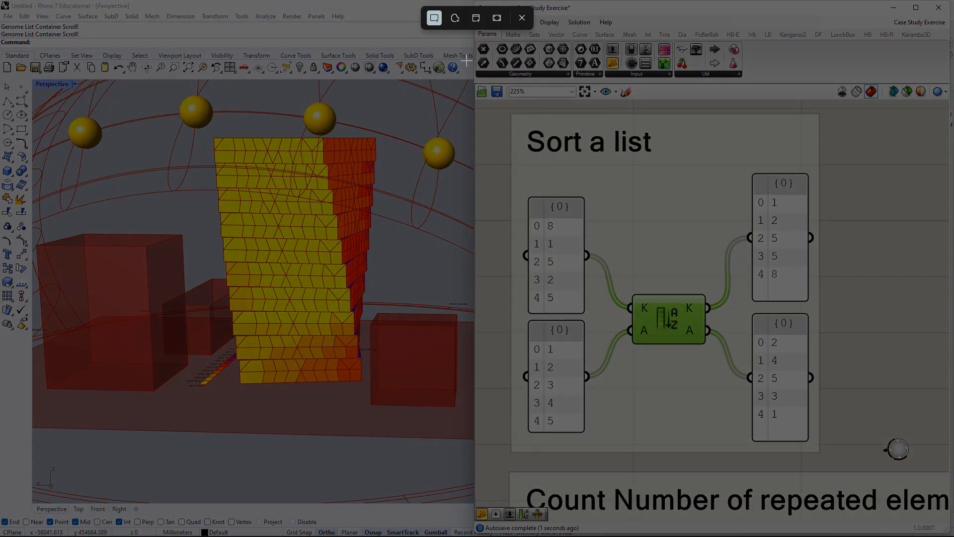
left_click_drag(398, 44, 915, 490)
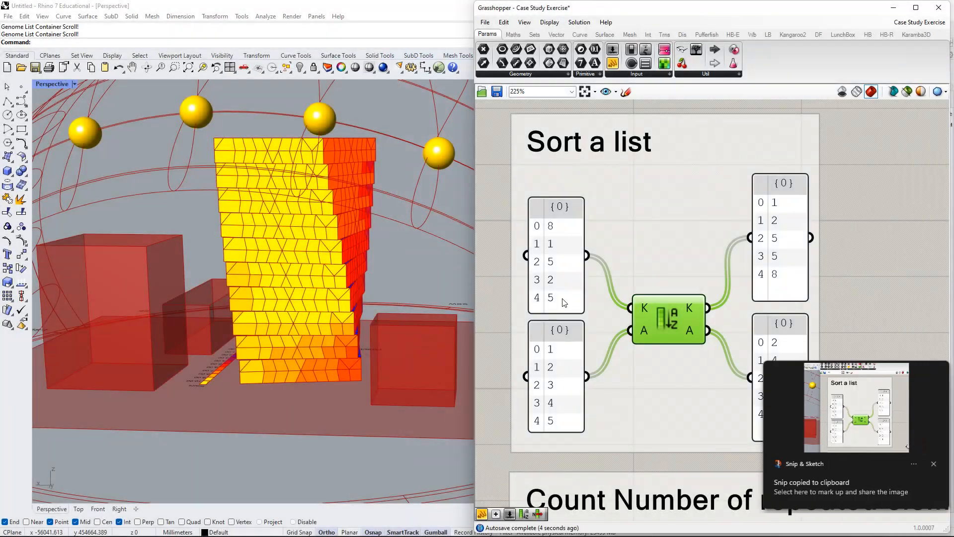
left_click(884, 451)
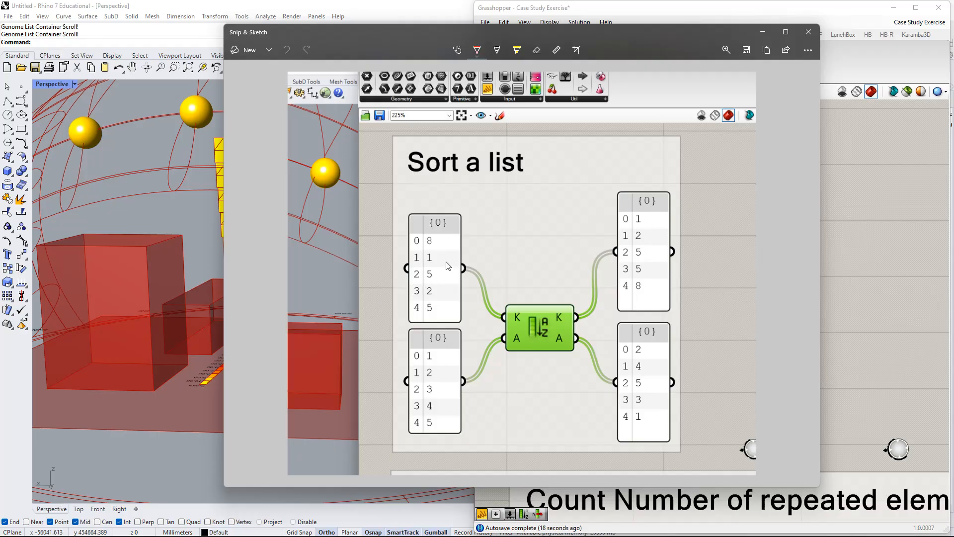
Draw red arrows linking each value in the upper input panel to its sorted place in the upper output panel.
left_click_drag(452, 260, 478, 262)
mouse_move(588, 237)
left_mouse_down()
mouse_move(621, 215)
mouse_move(638, 217)
left_mouse_up()
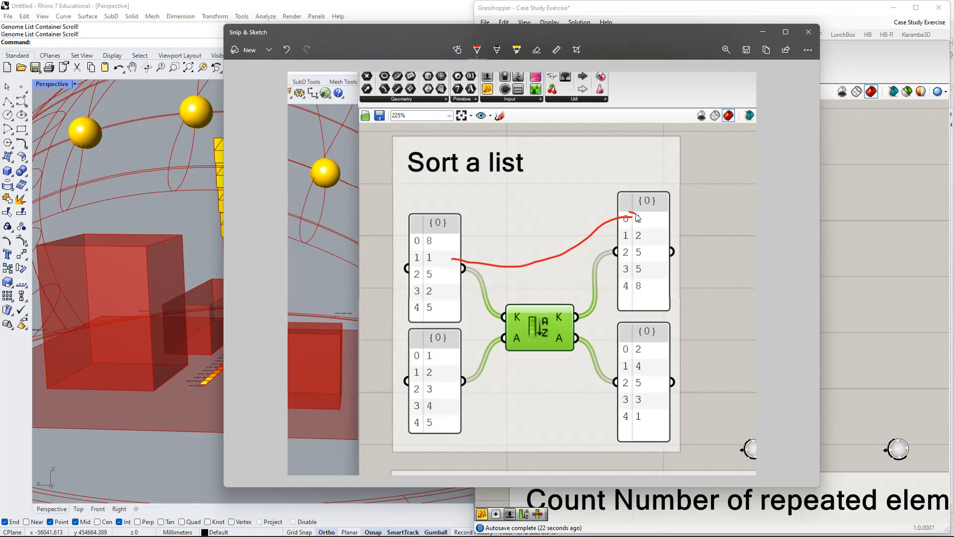
mouse_move(441, 290)
left_mouse_down()
mouse_move(594, 284)
mouse_move(621, 239)
left_mouse_up()
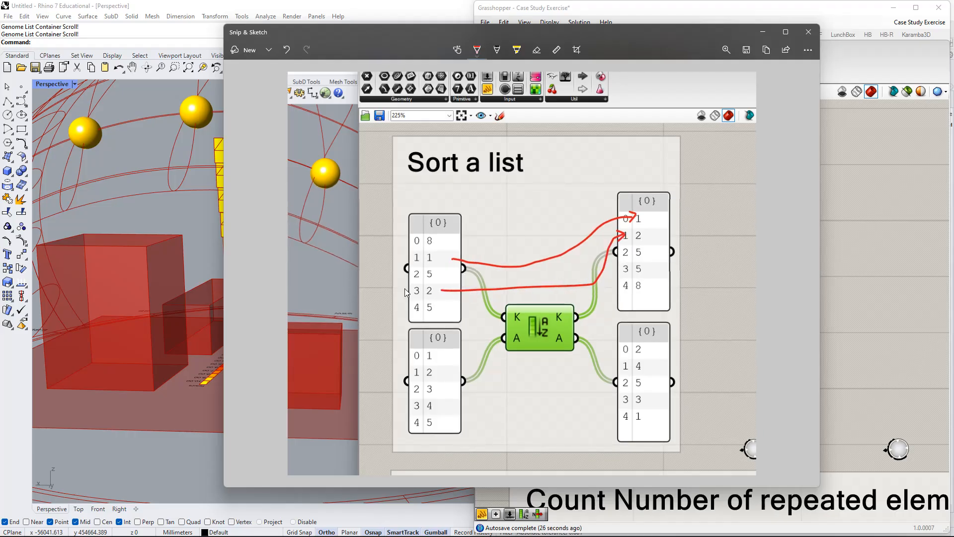
left_click_drag(458, 276, 629, 261)
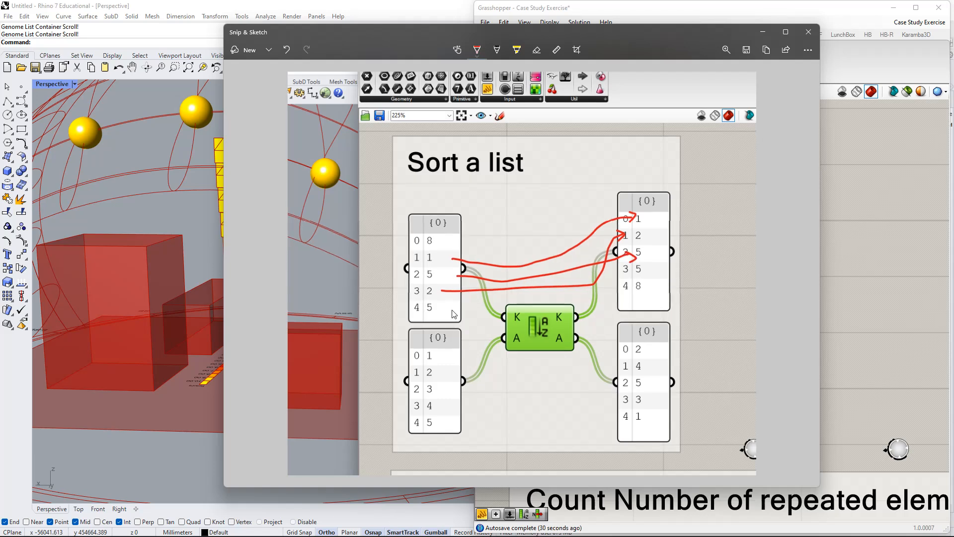
mouse_move(453, 311)
left_mouse_down()
mouse_move(563, 300)
mouse_move(627, 269)
mouse_move(629, 295)
left_mouse_up()
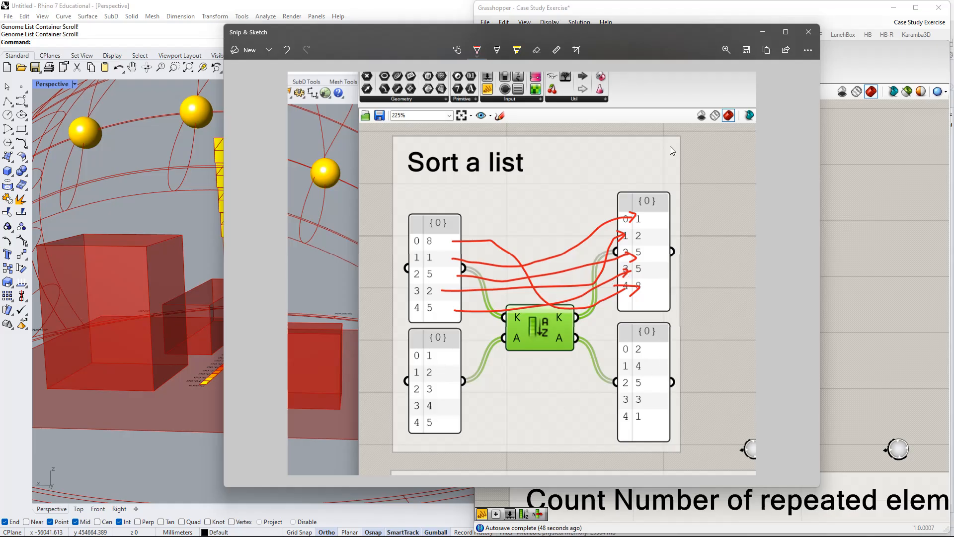
Erase all the red arrows from the snip.
left_click(537, 50)
mouse_move(589, 196)
left_mouse_down()
mouse_move(597, 276)
mouse_move(625, 258)
mouse_move(621, 233)
left_mouse_up()
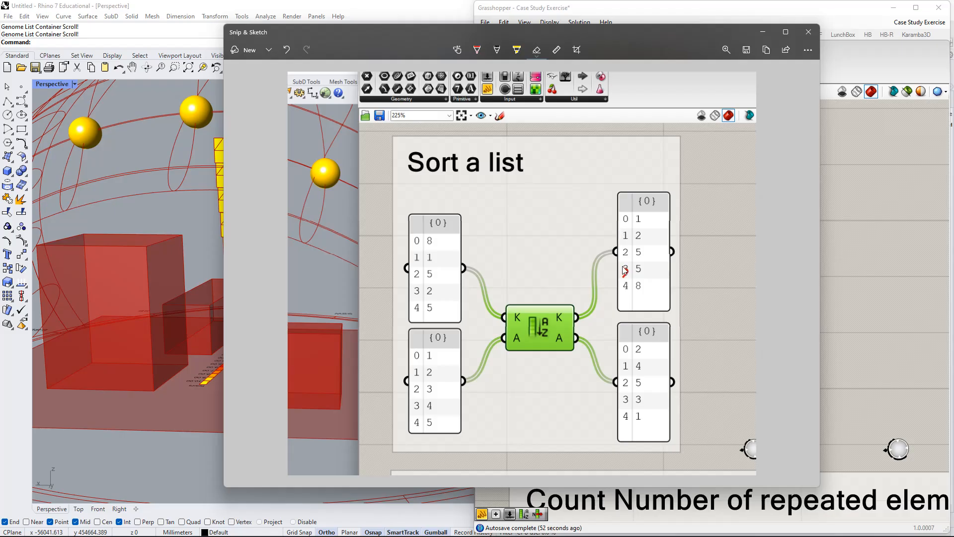
left_click_drag(625, 268, 626, 281)
Draw a red stepped arrow from value 1 in the upper input panel to index 0 of the upper output panel.
left_click(477, 50)
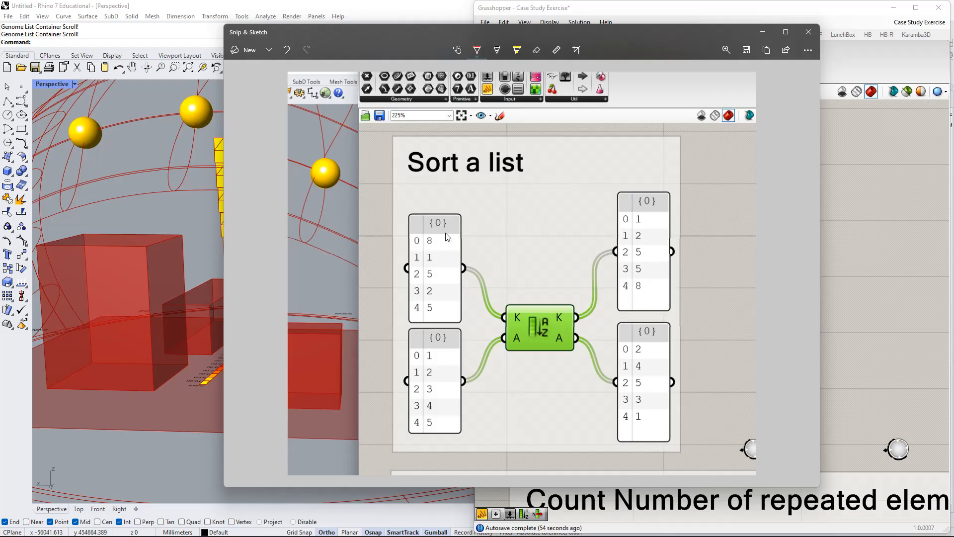
left_click(477, 50)
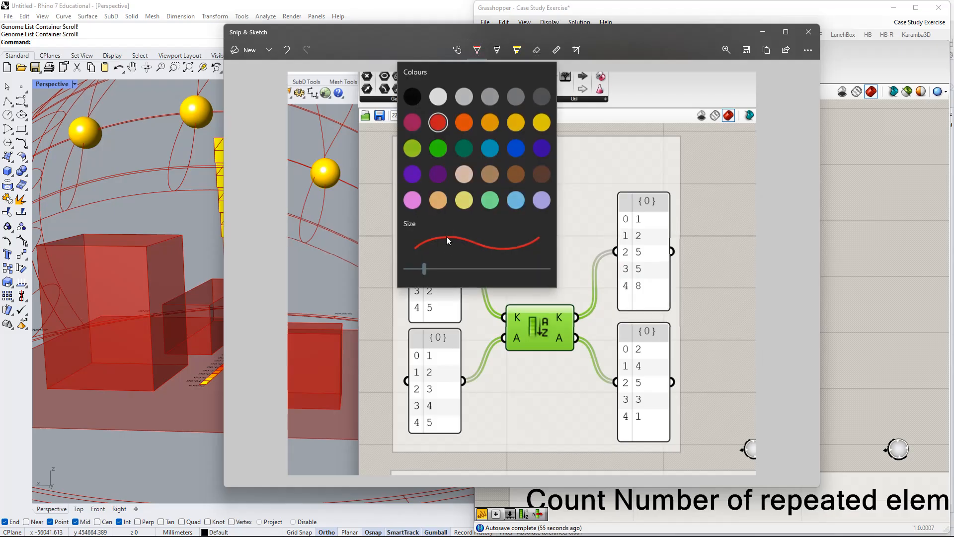
left_click(565, 244)
left_click_drag(454, 260, 485, 259)
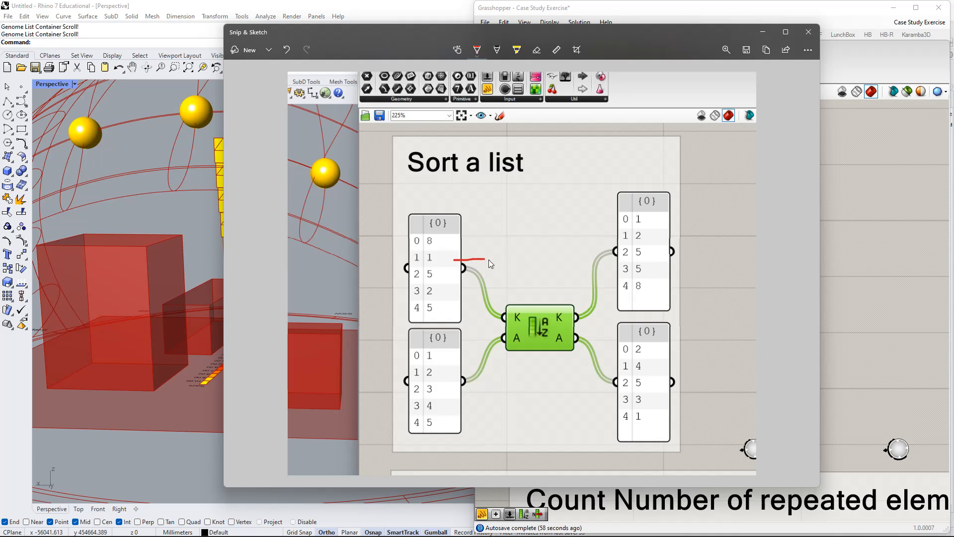
mouse_move(540, 228)
left_mouse_down()
mouse_move(617, 225)
mouse_move(612, 231)
left_mouse_up()
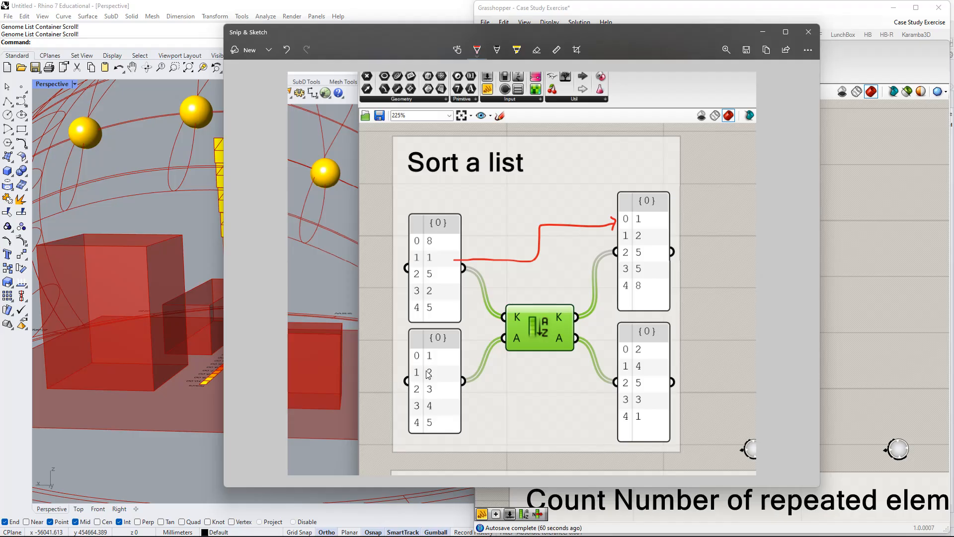
Draw a red stepped arrow from value 2 in the lower input panel to index 0 of the lower output panel.
left_click_drag(454, 373, 462, 374)
left_click_drag(571, 345, 625, 354)
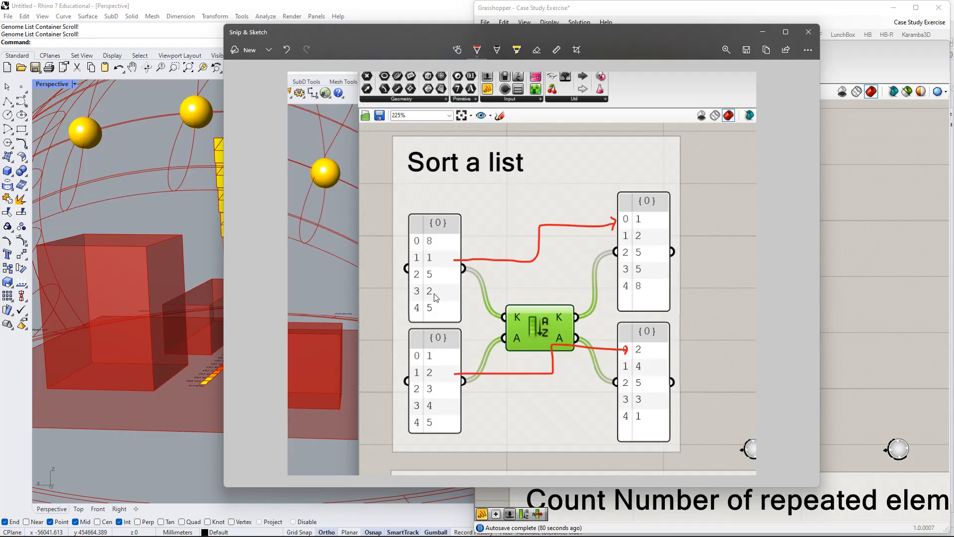
Draw red arrows to index 1 of each output panel, from value 2 in the upper input panel and value 4 in the lower one.
left_click_drag(456, 293, 560, 292)
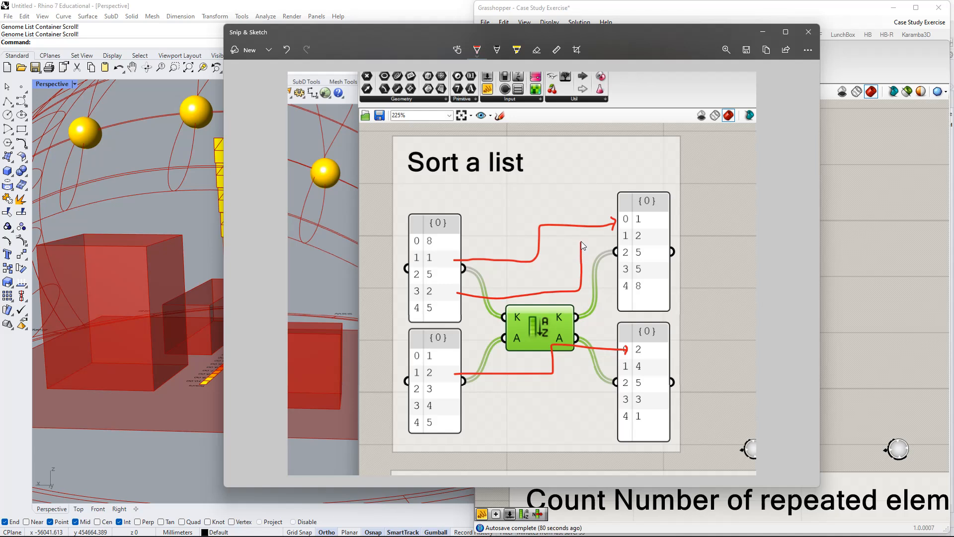
left_click_drag(582, 242, 643, 240)
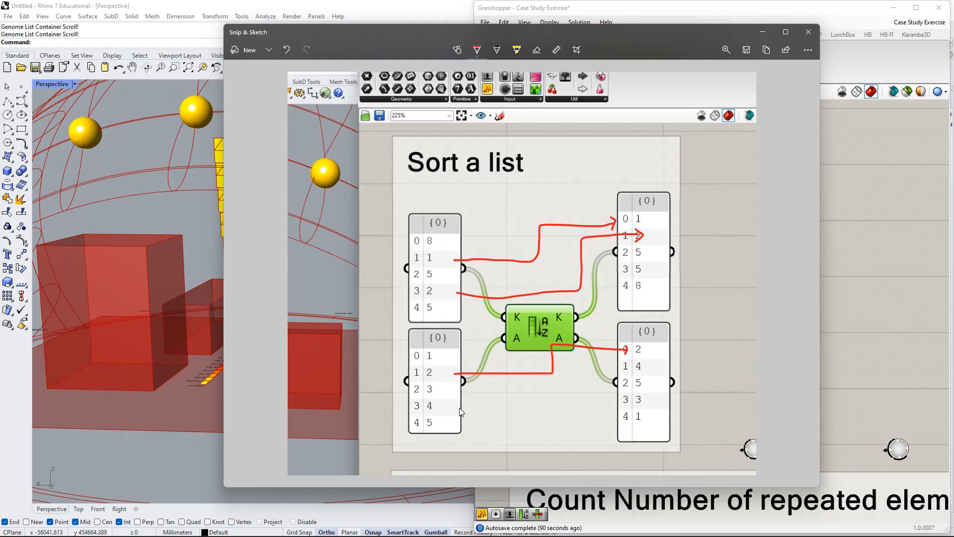
left_click_drag(458, 408, 553, 401)
left_click_drag(588, 370, 623, 368)
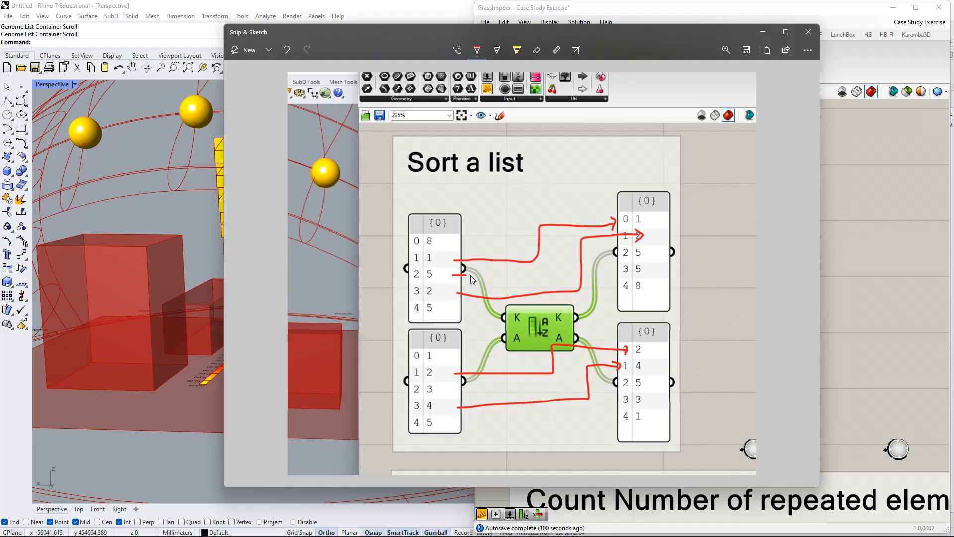
Draw red arrows linking index 2 of the upper and lower input panels to index 2 of their matching output panels.
left_click_drag(470, 275, 508, 274)
left_click_drag(611, 255, 616, 259)
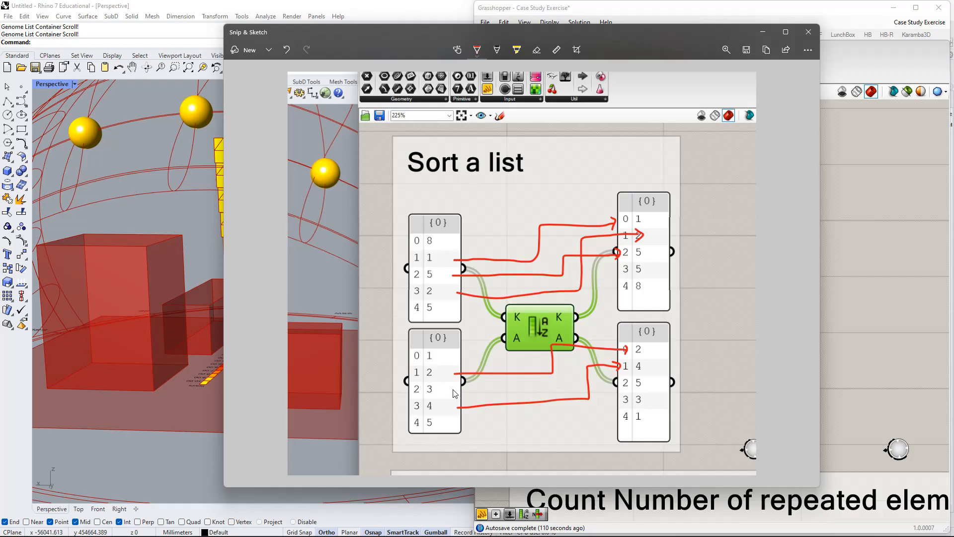
left_click_drag(453, 388, 468, 389)
mouse_move(581, 392)
left_mouse_down()
mouse_move(604, 400)
mouse_move(623, 385)
mouse_move(615, 396)
left_mouse_up()
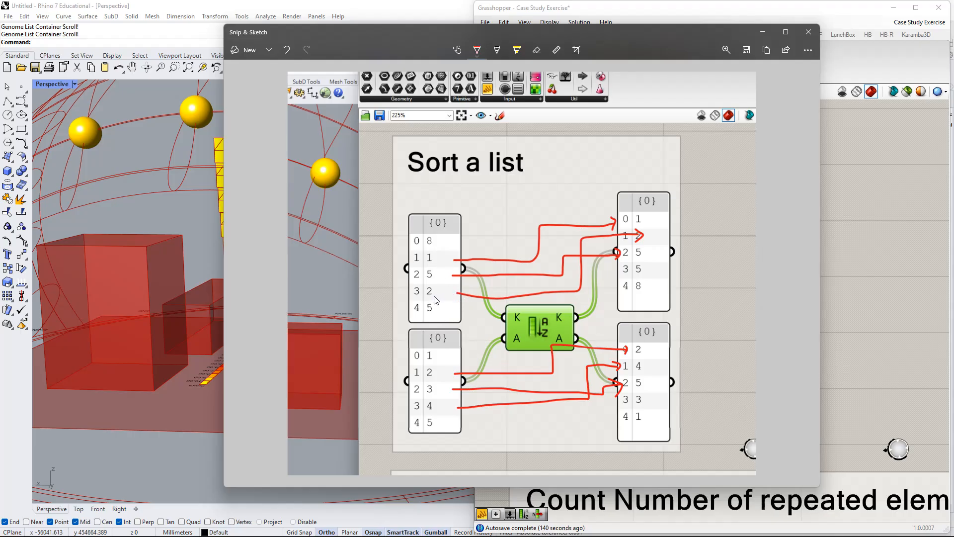
Erase the arrow from index 2 of the upper input panel and redraw it from value 5 at index 4 to index 2 of the upper output panel.
left_click(537, 50)
left_click(479, 278)
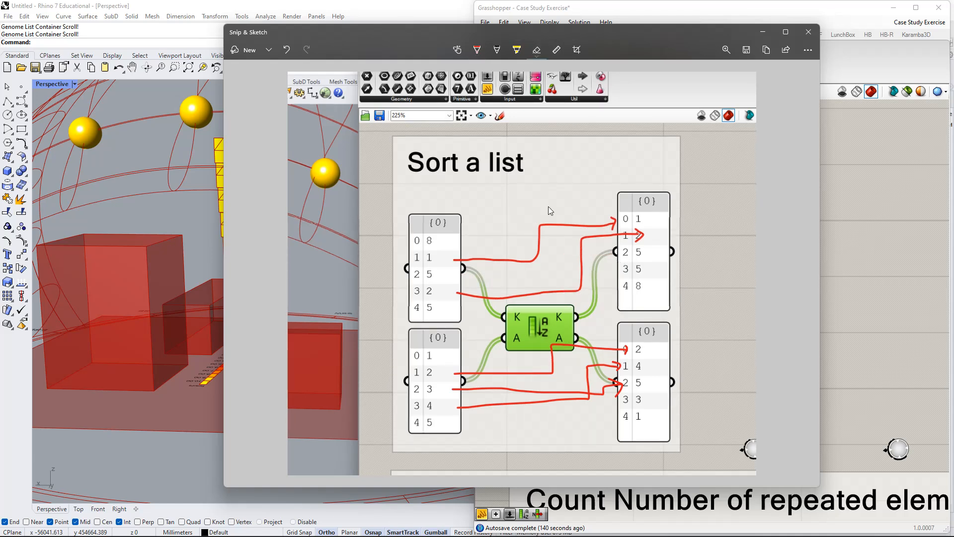
left_click(477, 49)
mouse_move(456, 310)
left_mouse_down()
mouse_move(542, 311)
mouse_move(545, 256)
mouse_move(618, 249)
mouse_move(612, 256)
left_mouse_up()
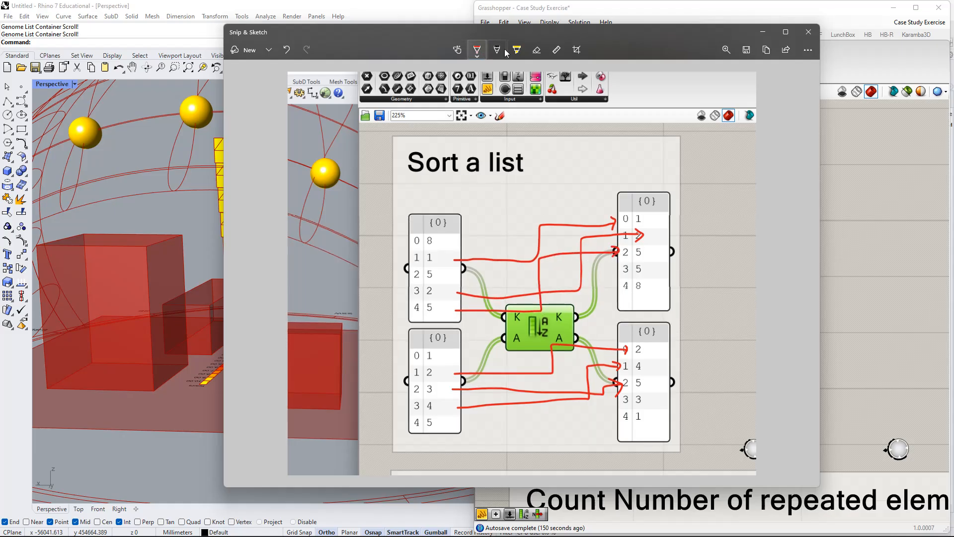
left_click(537, 50)
left_click(499, 404)
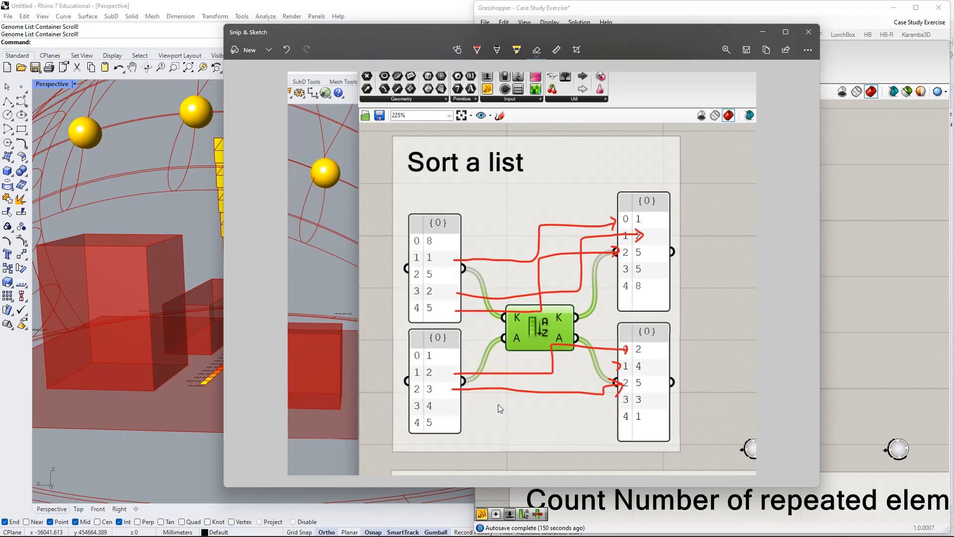
left_click(617, 368)
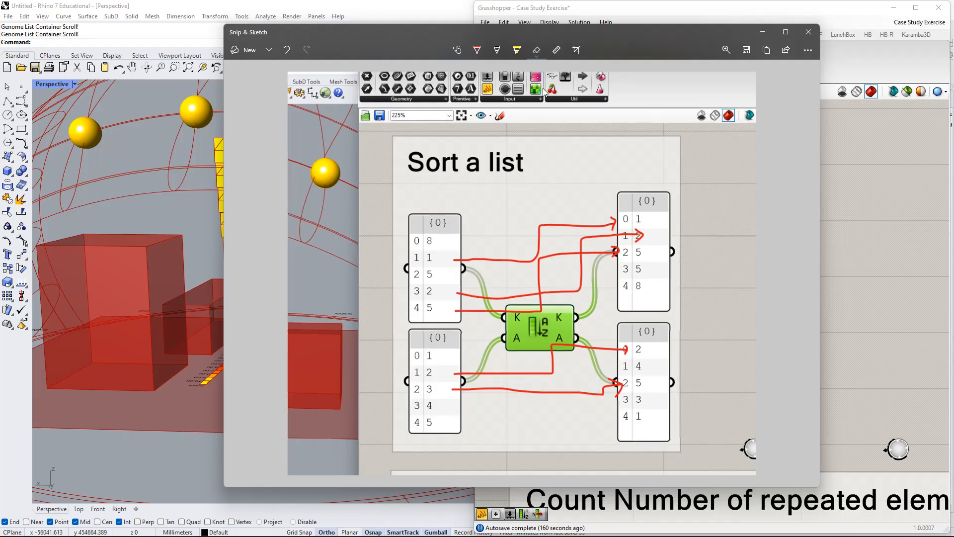
left_click(477, 50)
left_click_drag(454, 428, 587, 422)
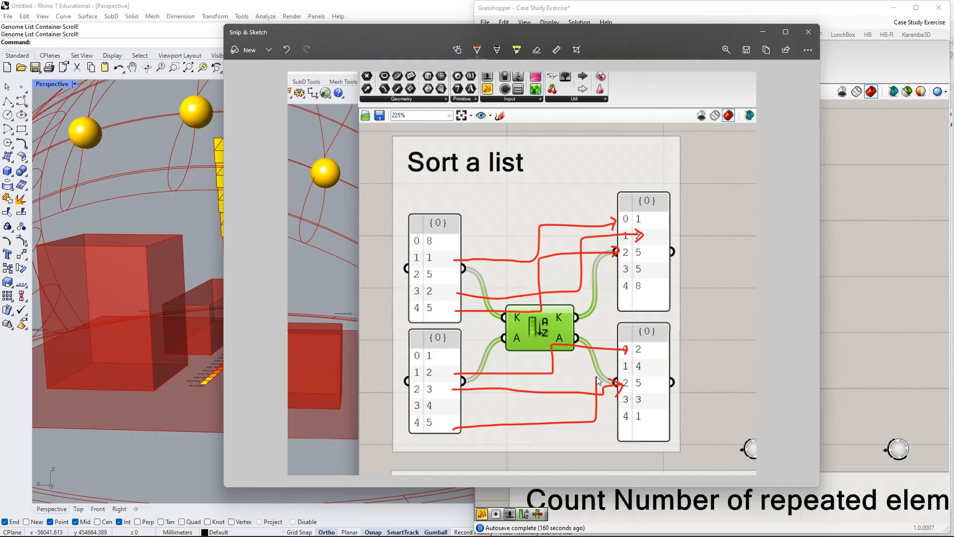
left_click_drag(598, 377, 605, 386)
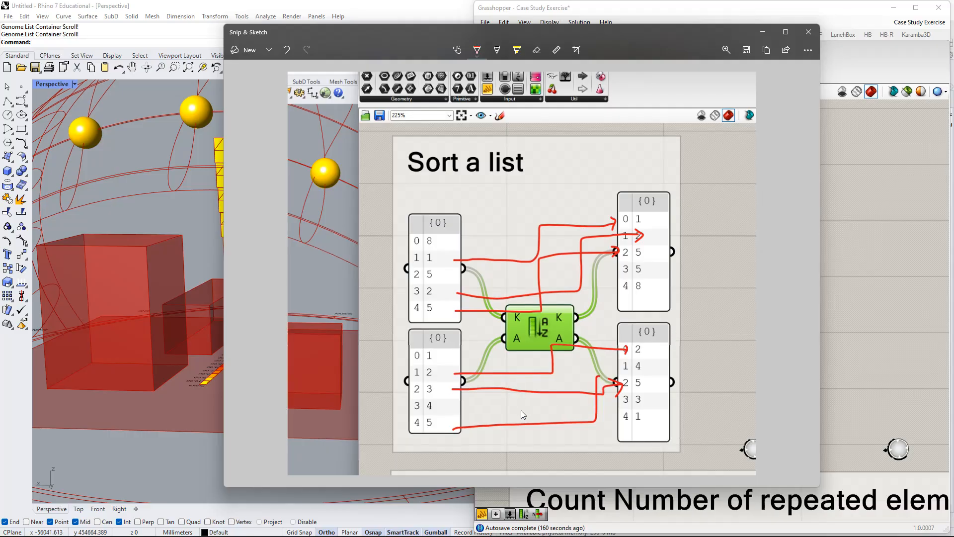
left_click(285, 52)
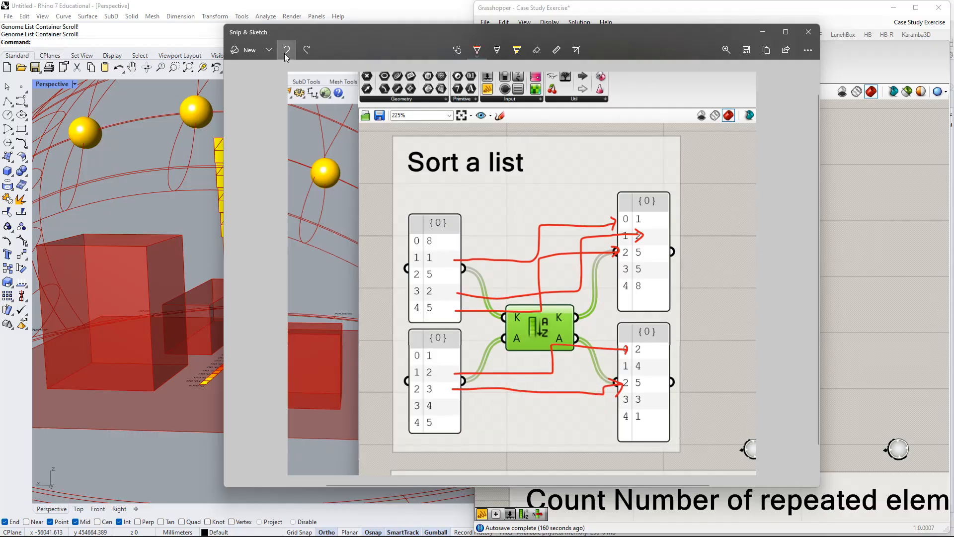
left_click(284, 54)
left_click(285, 53)
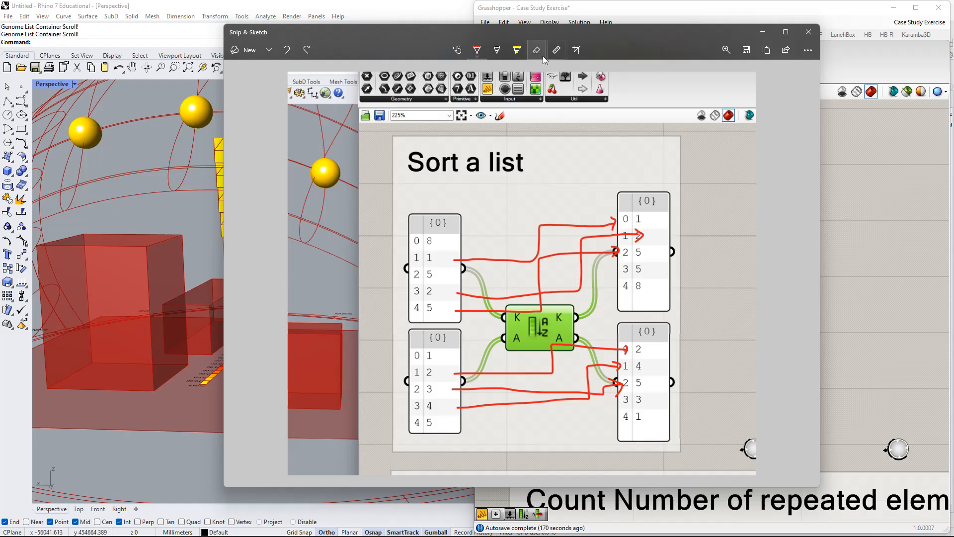
Erase the arrow from value 3 in the lower input panel and draw one from value 5 to index 2 of the lower output panel.
left_click(606, 395)
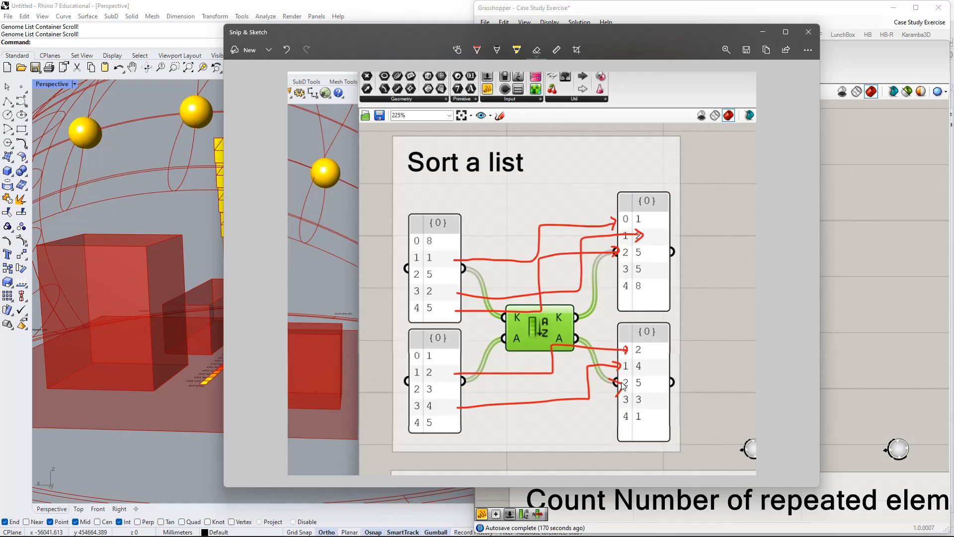
left_click(476, 49)
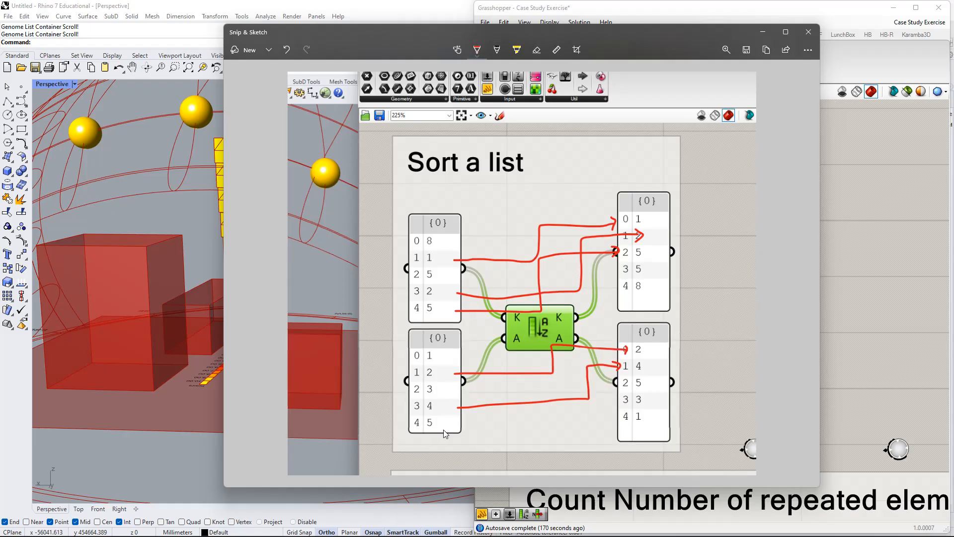
left_click_drag(447, 425, 467, 429)
left_click_drag(591, 379, 621, 386)
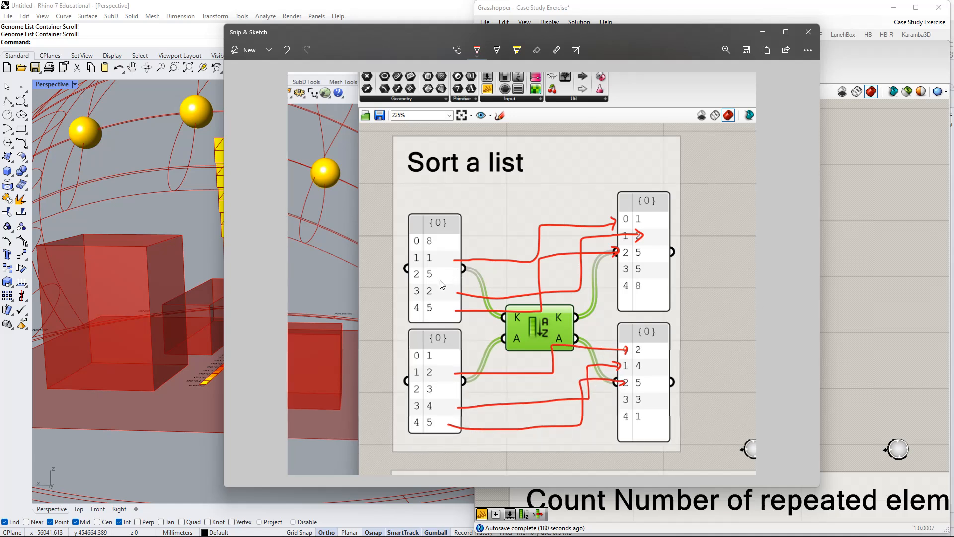
Draw red arrows from index 2 of both input panels to index 3 of their outputs, and from index 0 to index 4.
left_click_drag(427, 275, 624, 274)
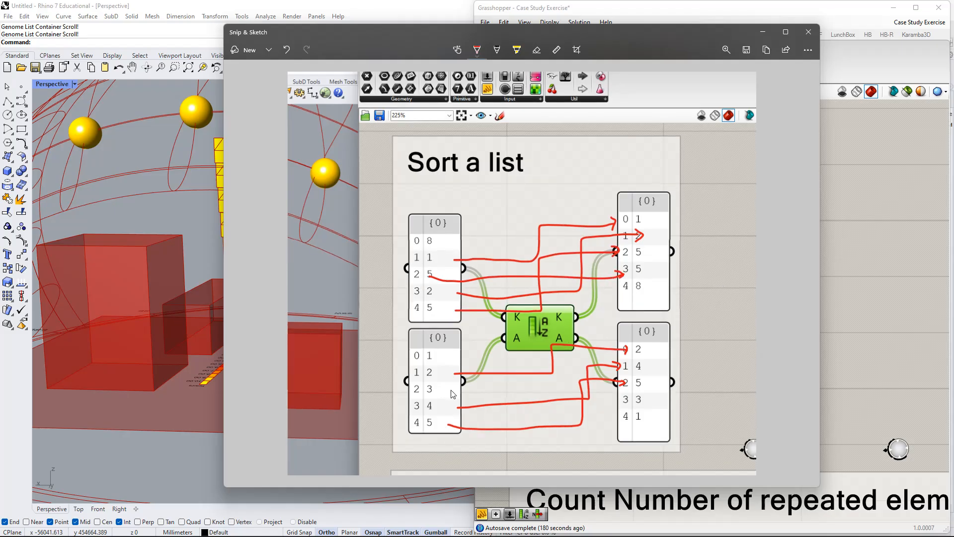
mouse_move(452, 389)
left_mouse_down()
mouse_move(535, 383)
mouse_move(621, 406)
mouse_move(623, 399)
left_mouse_up()
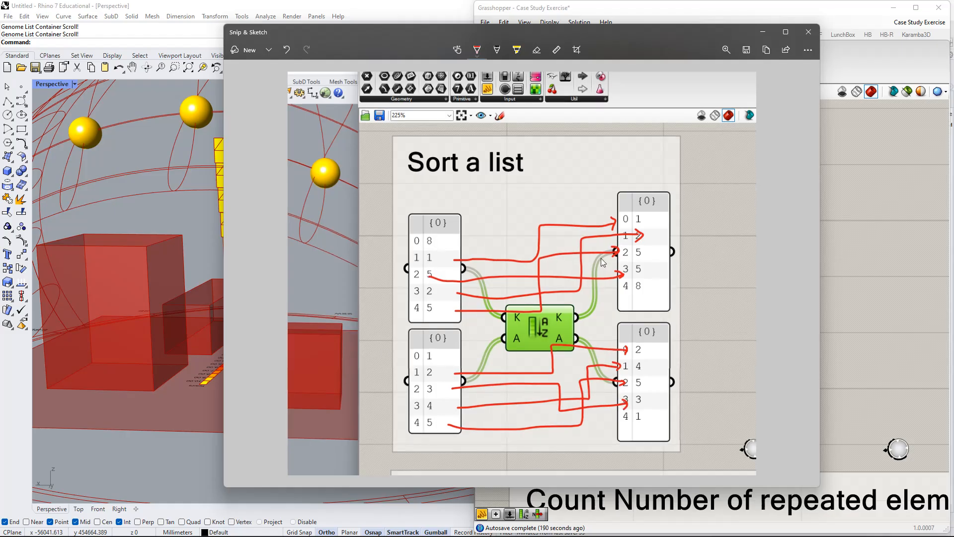
left_click_drag(445, 241, 461, 241)
left_click_drag(511, 291, 620, 294)
left_click_drag(445, 358, 463, 353)
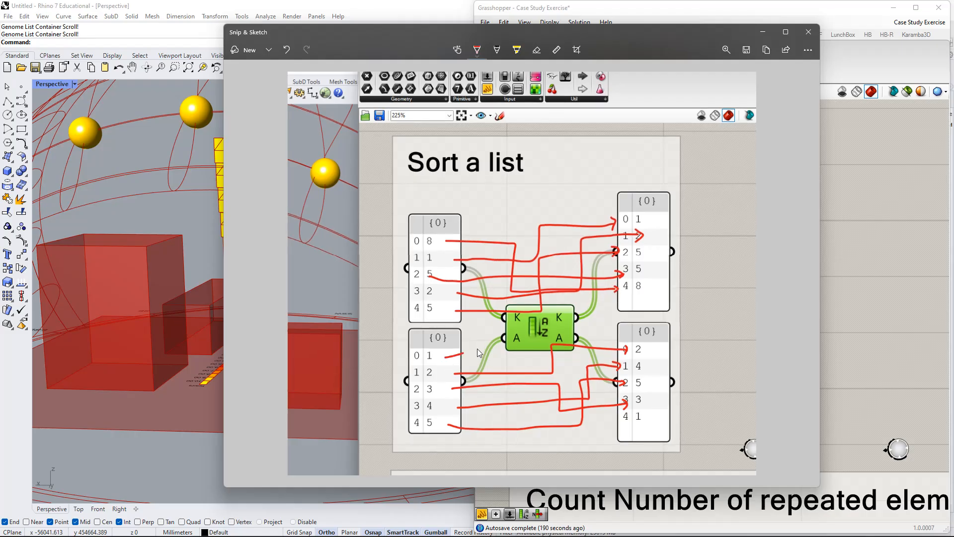
mouse_move(607, 428)
left_mouse_down()
mouse_move(619, 417)
mouse_move(618, 431)
left_mouse_up()
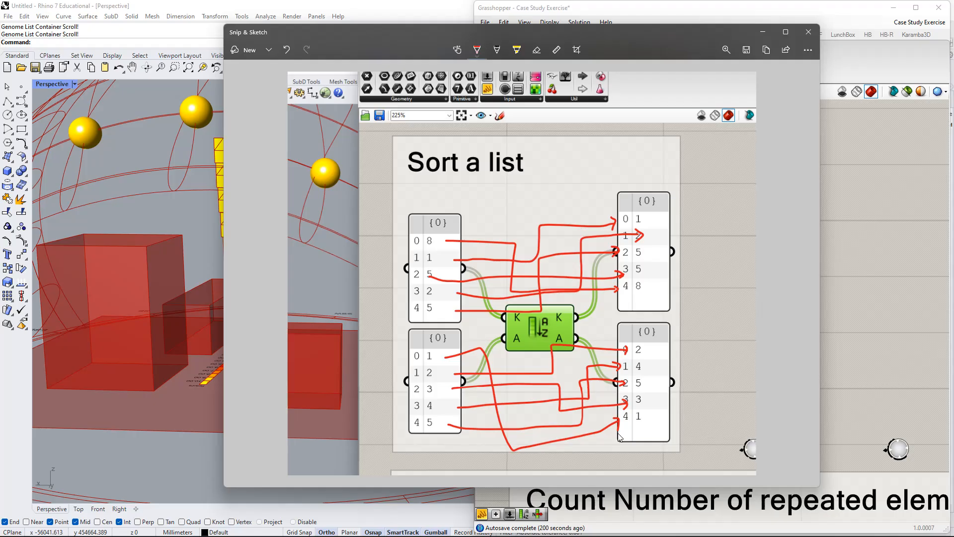
Close the annotated snip and return to the Sort a list group in Grasshopper, undoing the test move of its Sort component.
left_click(815, 36)
scroll(760, 376, "down", 4)
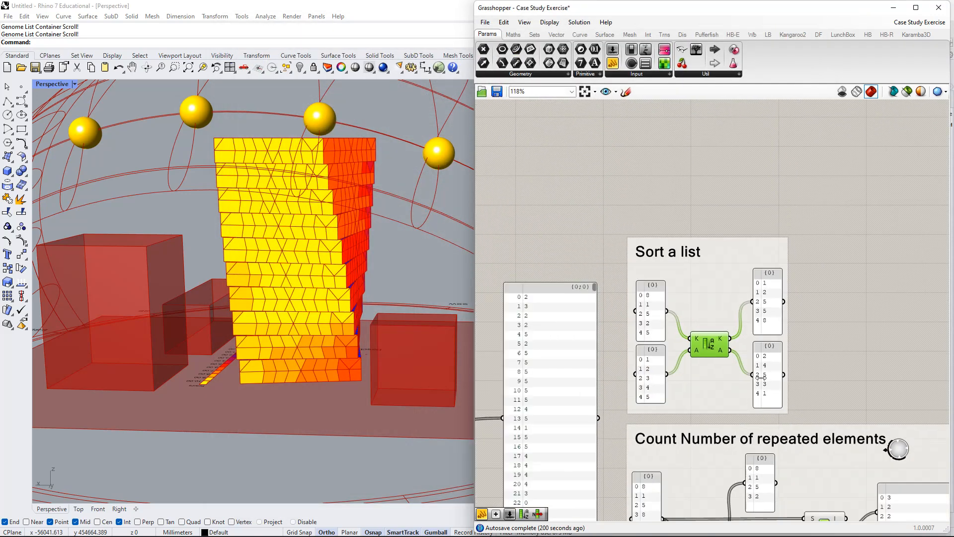
right_click_drag(794, 369, 687, 368)
scroll(598, 318, "up", 1)
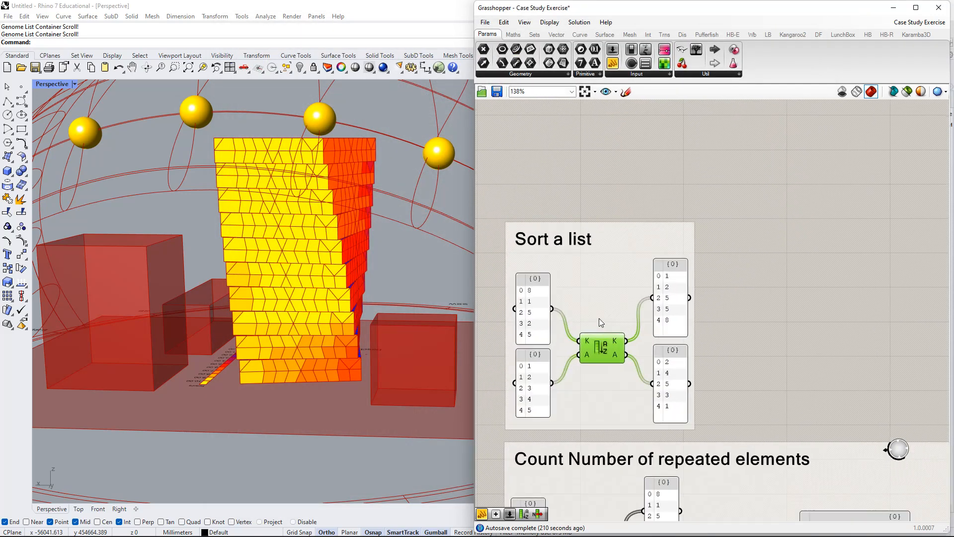
left_click_drag(609, 348, 645, 273)
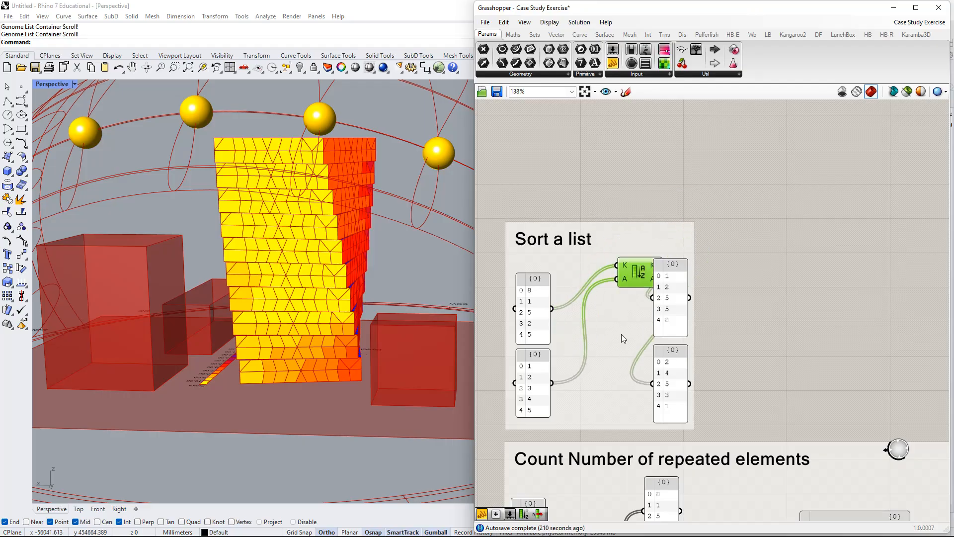
key("ctrl+z")
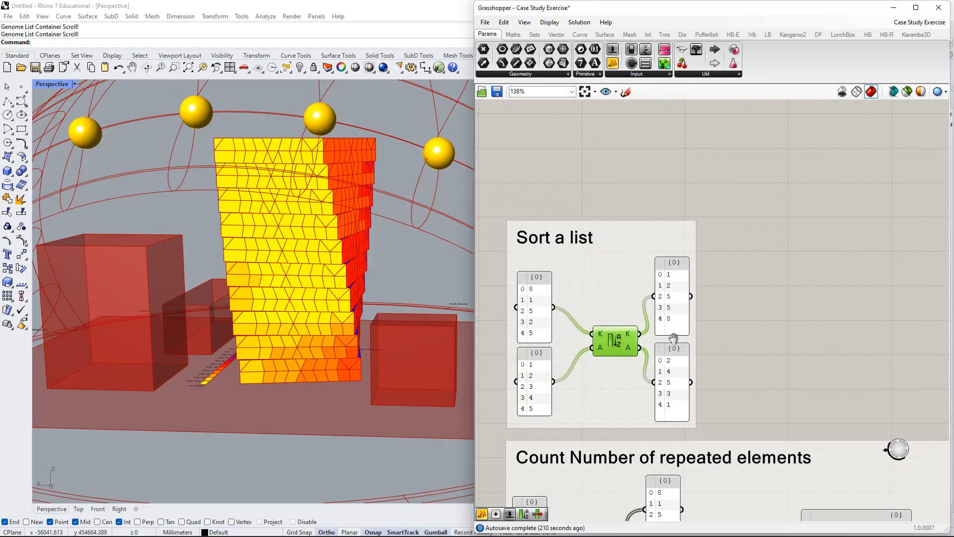
Nudge the input panel of the Count Number of repeated elements group slightly up and to the right.
right_click_drag(674, 338, 705, 280)
right_click_drag(696, 384, 665, 274)
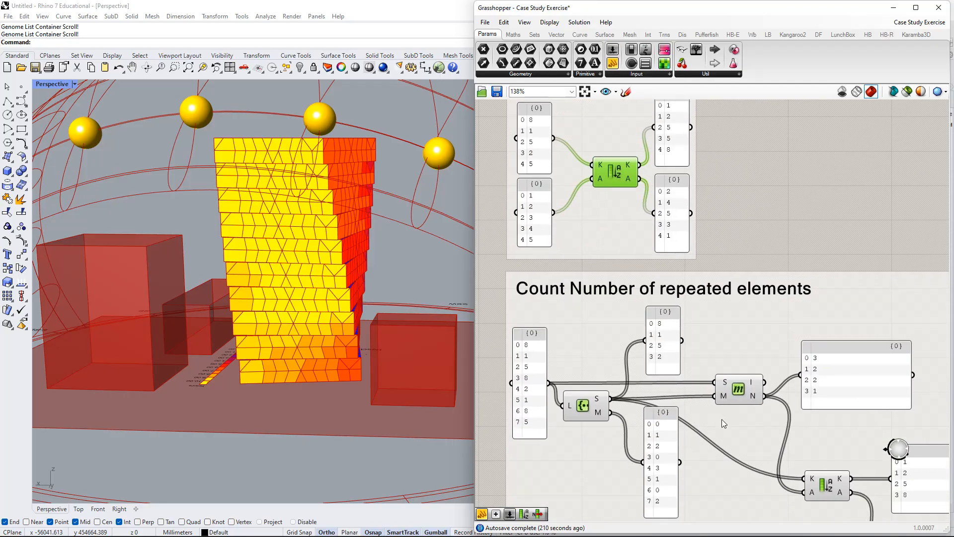
right_click_drag(721, 419, 725, 319)
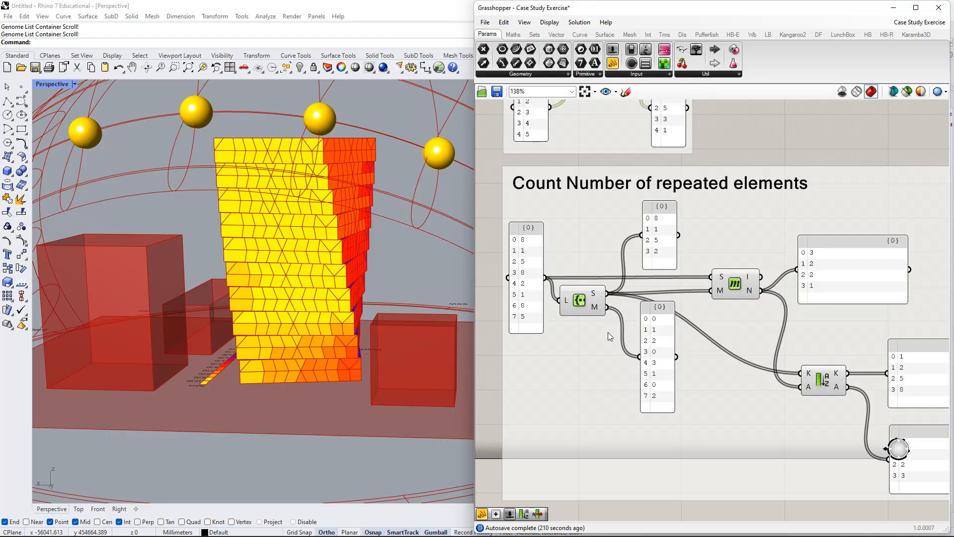
right_click_drag(669, 387, 650, 368)
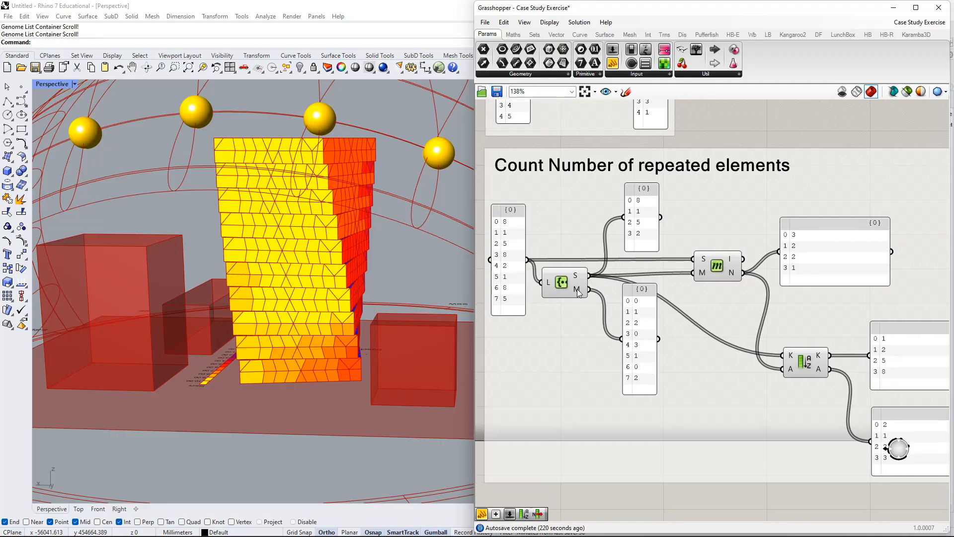
scroll(571, 273, "up", 3)
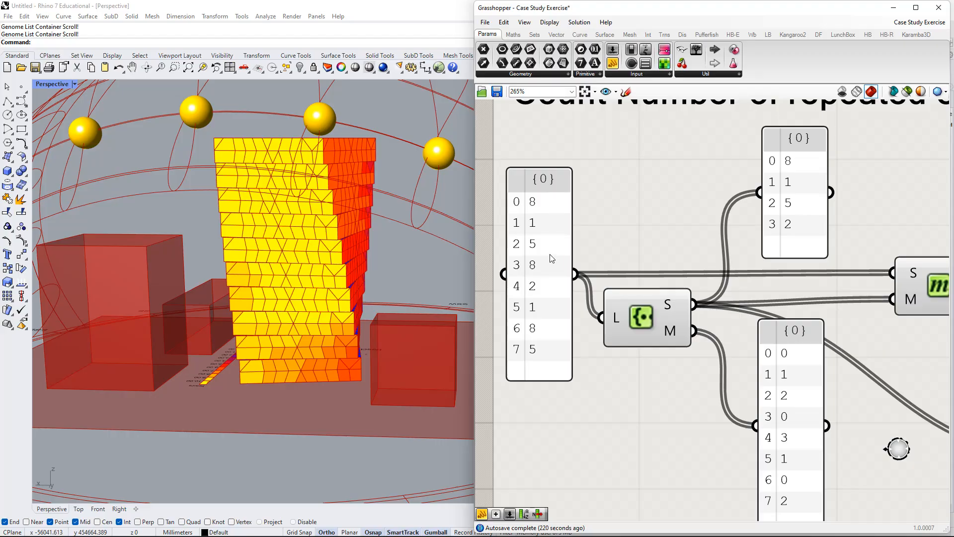
left_click_drag(535, 210, 541, 201)
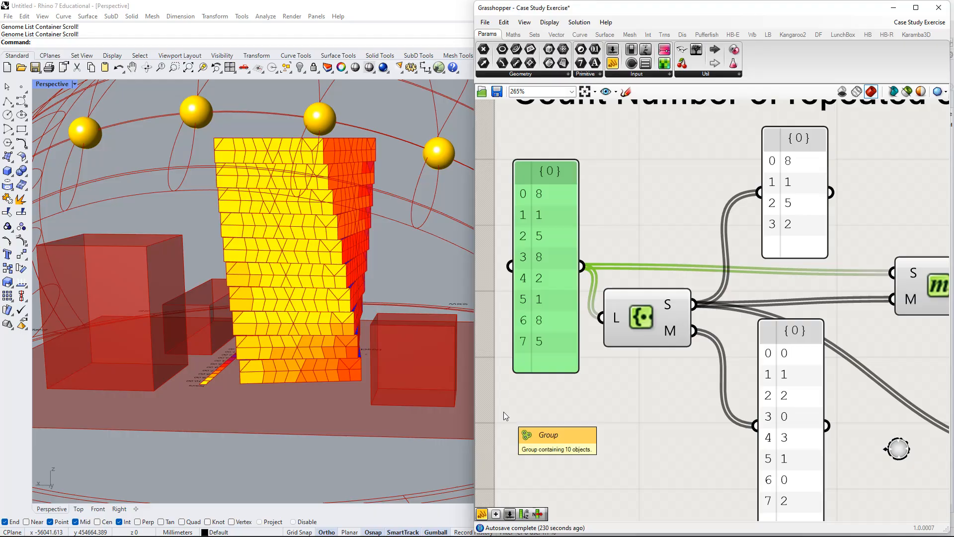
Select the long {0;0} panel of sun-hour values and compare its list with the coloured facade panels on the tower.
scroll(568, 364, "down", 5)
right_click_drag(568, 364, 795, 396)
left_click(669, 344)
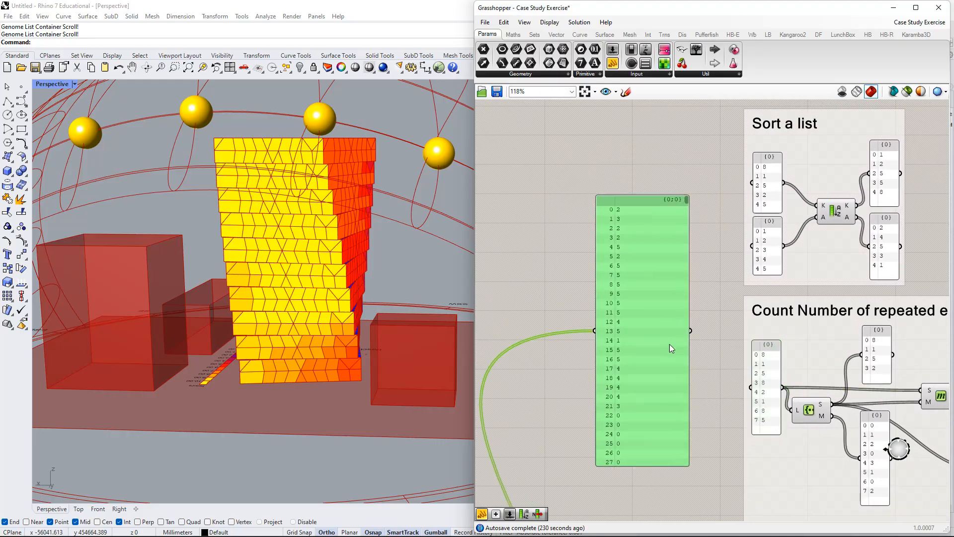
scroll(641, 259, "up", 3)
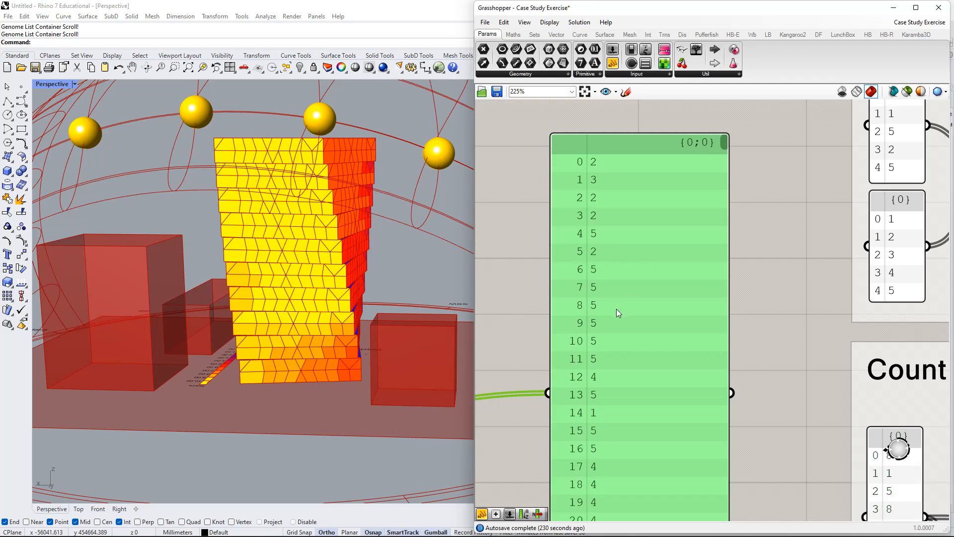
scroll(597, 372, "down", 3)
right_click_drag(298, 238, 348, 251)
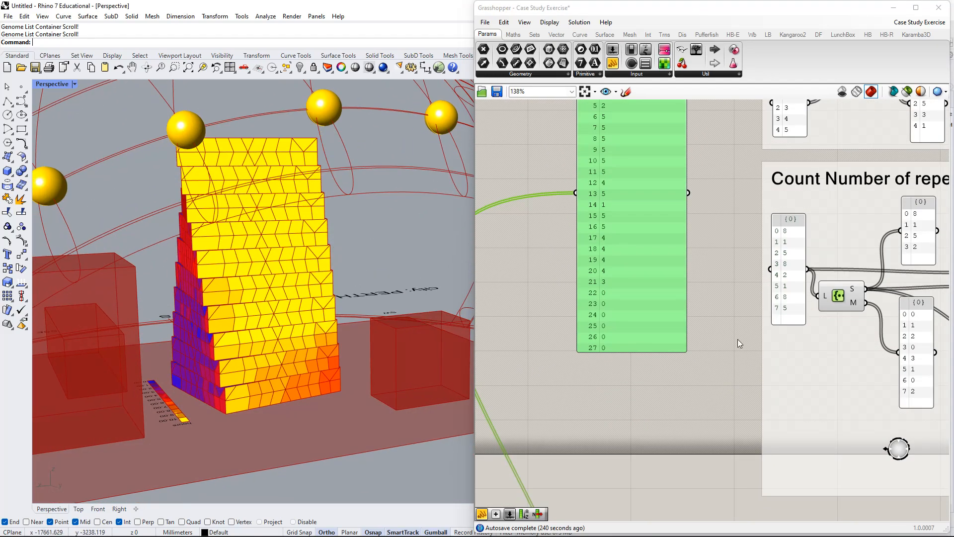
scroll(737, 339, "down", 2)
scroll(664, 290, "up", 1)
scroll(650, 300, "down", 1)
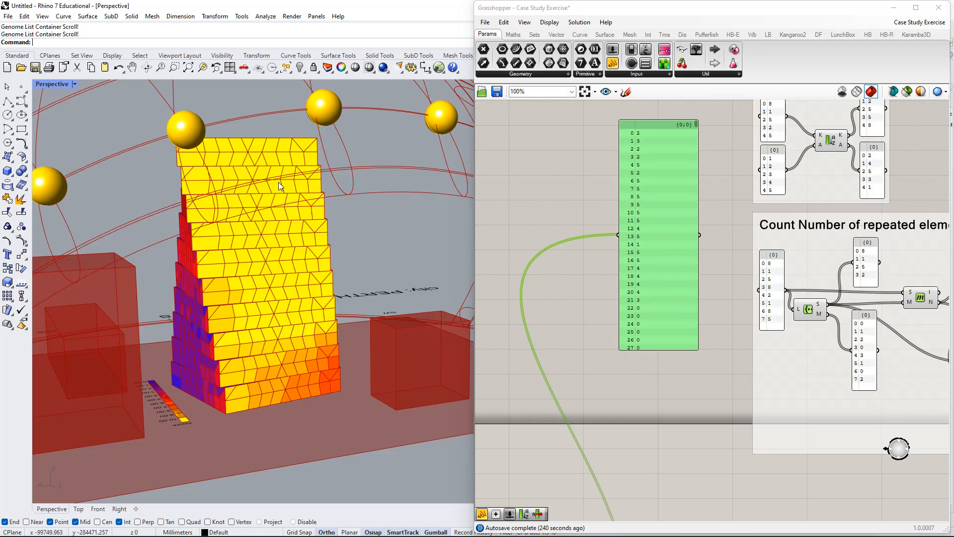
scroll(816, 323, "down", 1)
Examine the eight-value input panel of the Count Number of repeated elements group for values that occur more than once.
right_click_drag(776, 335, 549, 319)
scroll(598, 289, "up", 4)
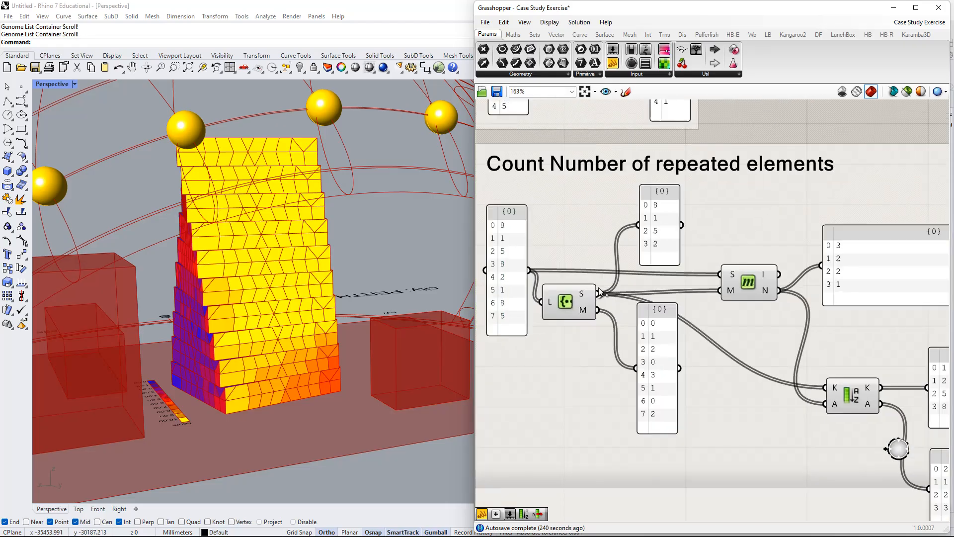
right_click_drag(578, 259, 639, 264)
scroll(535, 251, "up", 2)
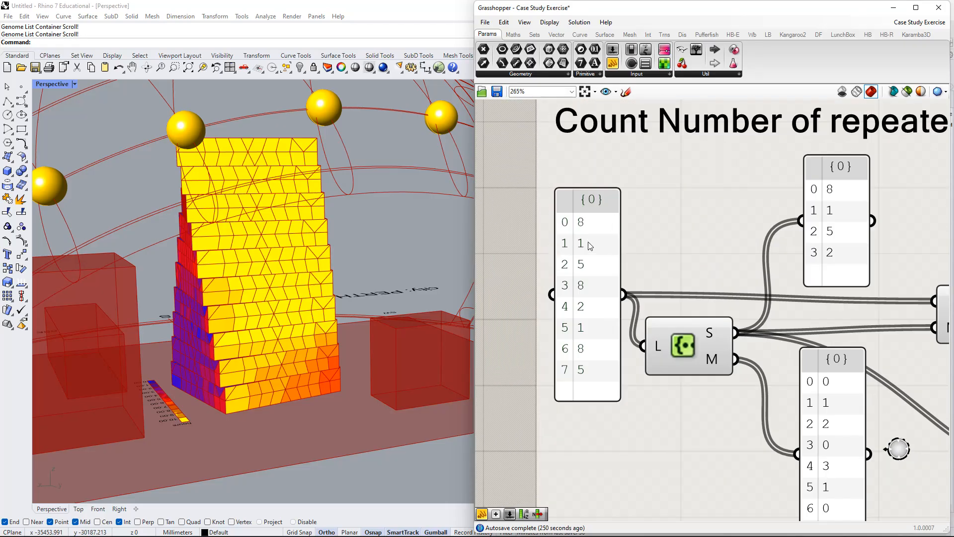
scroll(599, 252, "down", 1)
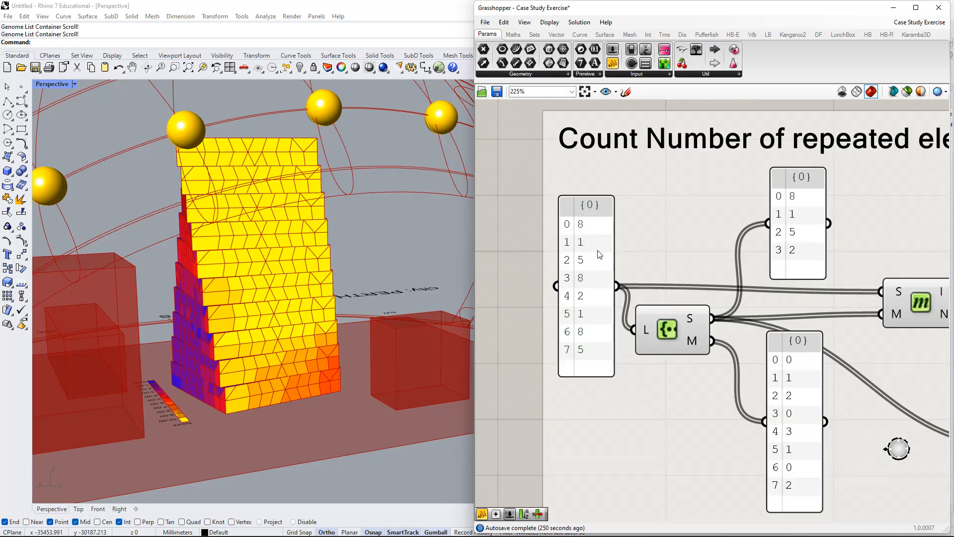
right_click_drag(609, 249, 592, 222)
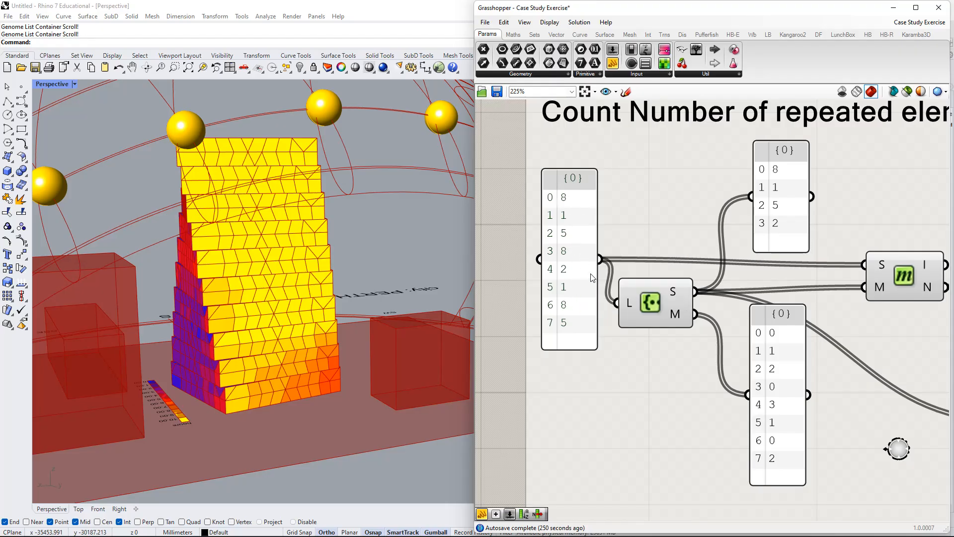
Look through the Sets components for the ones used in the Count Number of repeated elements group.
scroll(800, 345, "down", 1)
right_click_drag(800, 344, 723, 328)
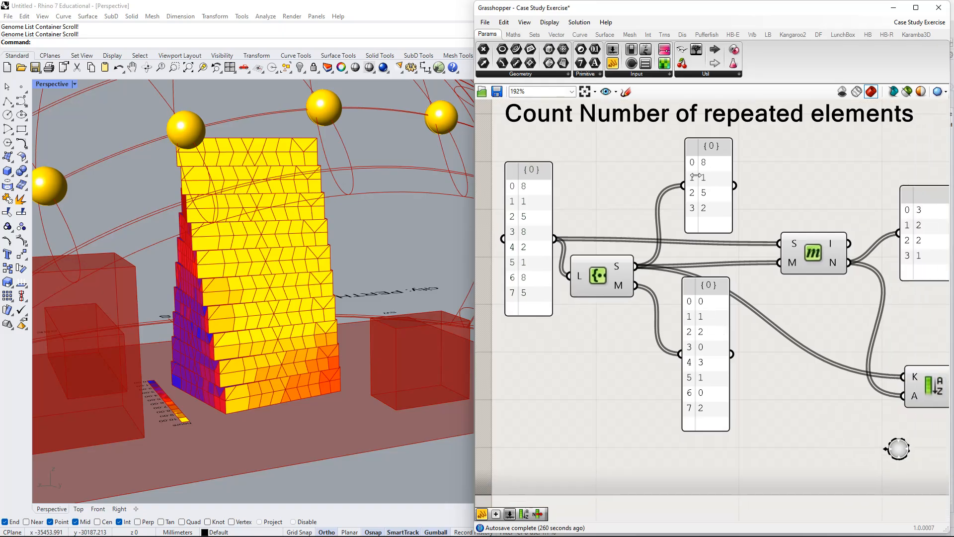
left_click(535, 34)
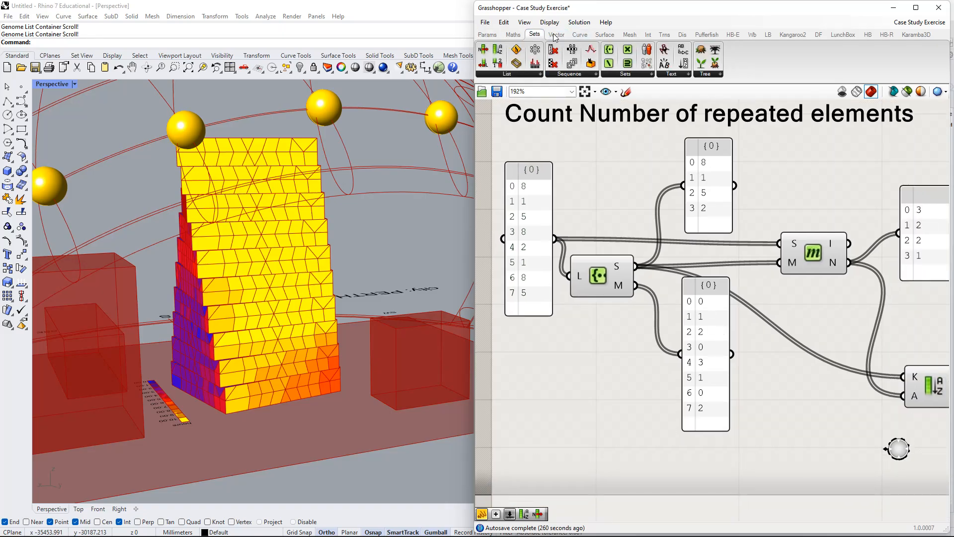
left_click(626, 74)
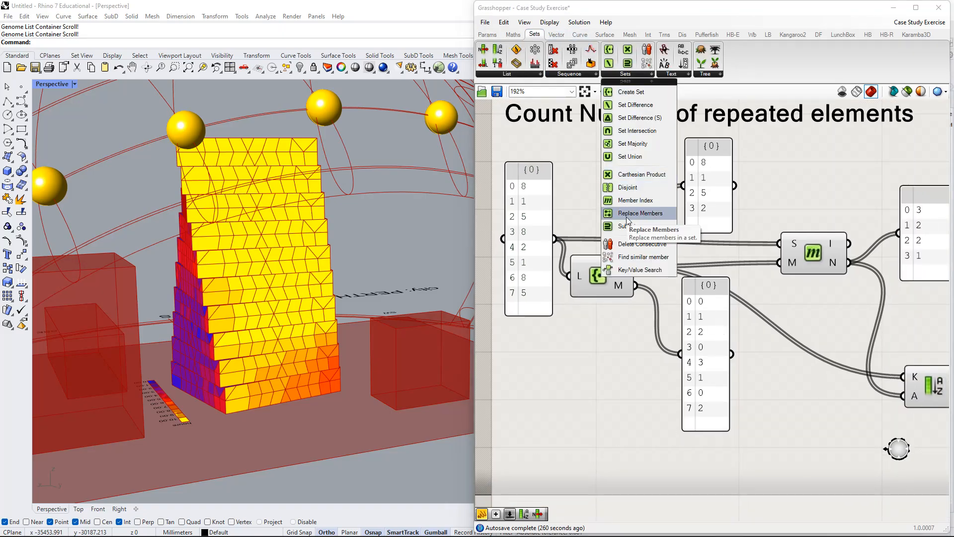
left_click(635, 319)
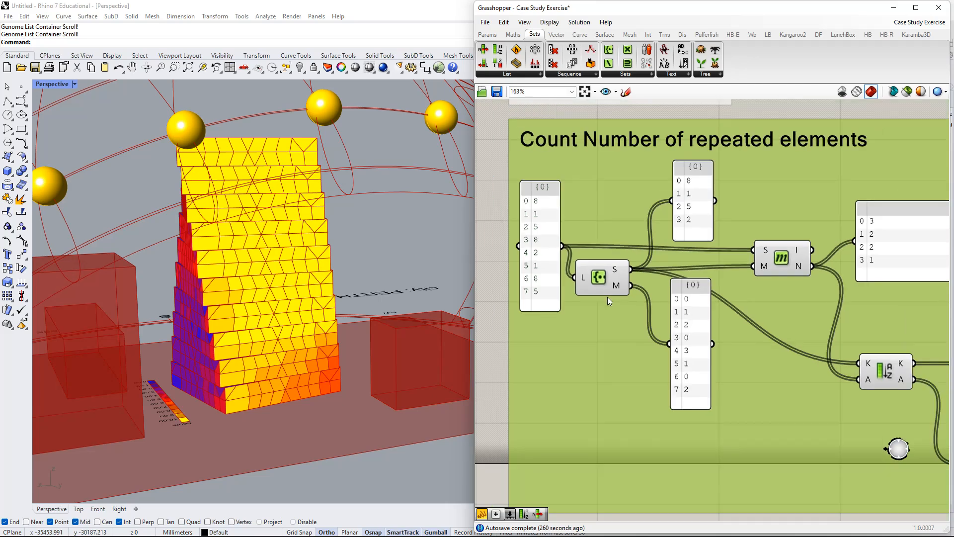
Shift the Create Set component slightly and move its M output panel farther below it.
scroll(607, 297, "down", 2)
left_click(621, 317)
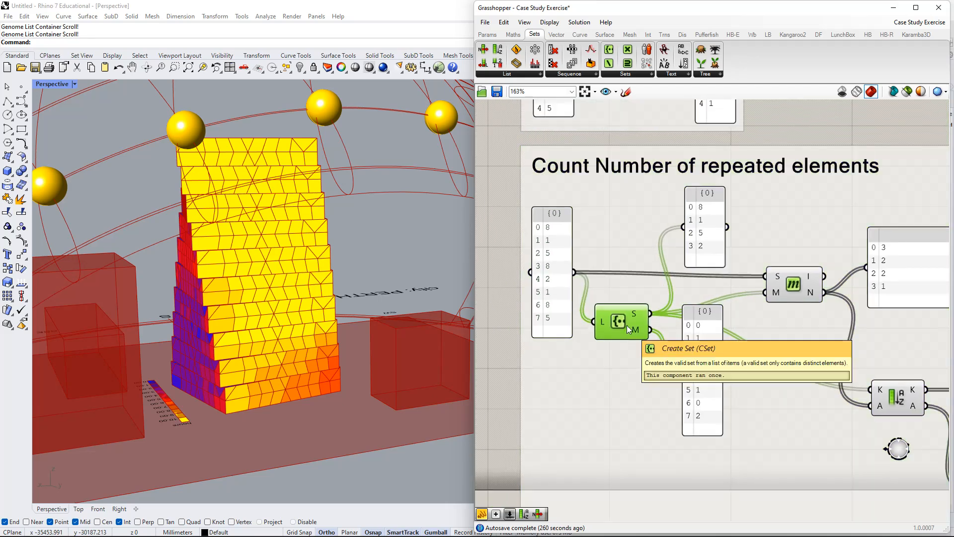
left_click_drag(627, 325, 624, 312)
right_click_drag(624, 313, 612, 323)
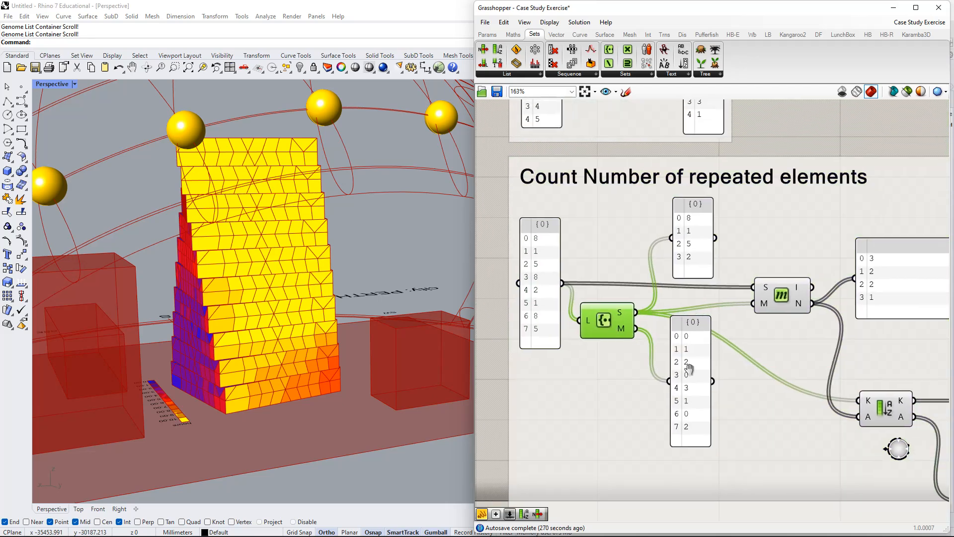
left_click_drag(693, 380, 694, 419)
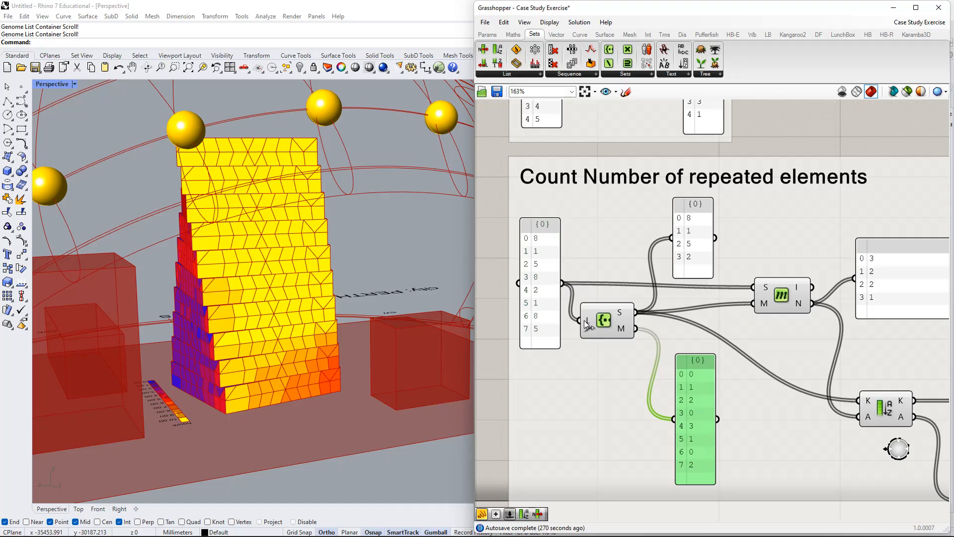
Select the S output panel of Create Set and compare its distinct values with the eight-value input list.
right_click_drag(633, 334, 604, 300)
left_click(663, 208)
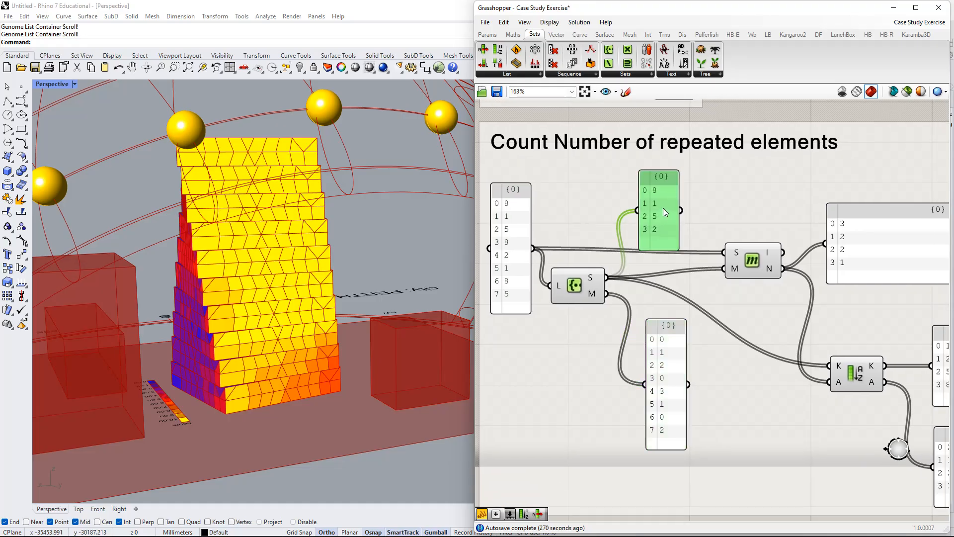
scroll(611, 278, "up", 2)
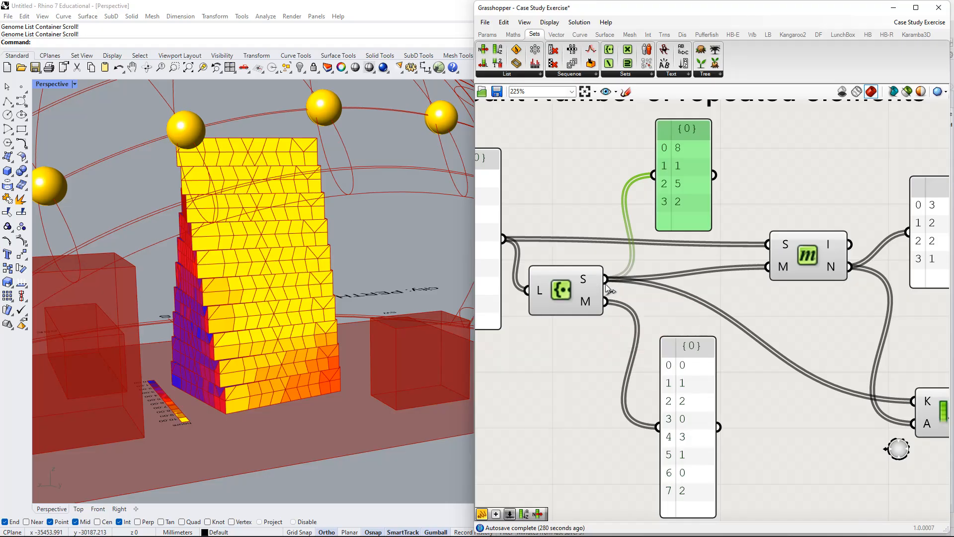
right_click_drag(537, 229, 711, 258)
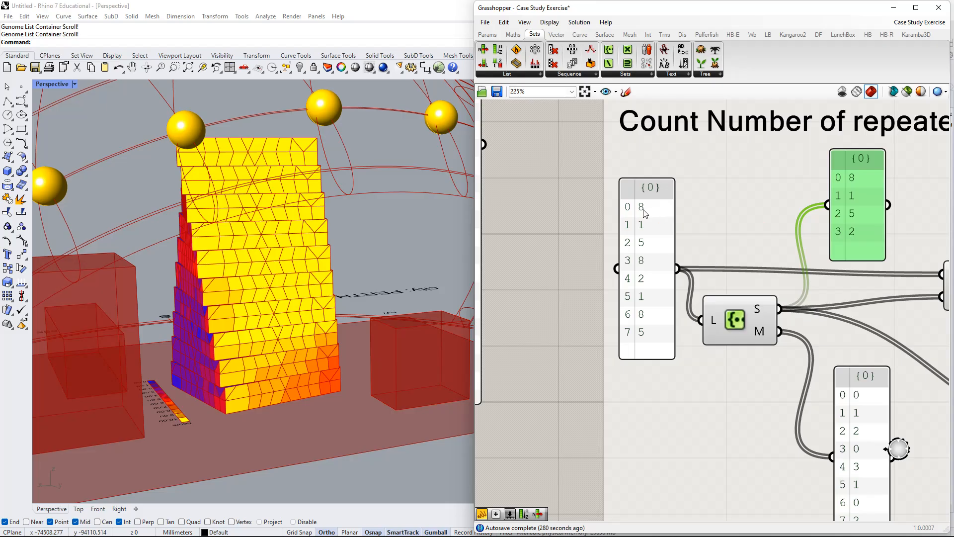
right_click_drag(641, 212, 624, 197)
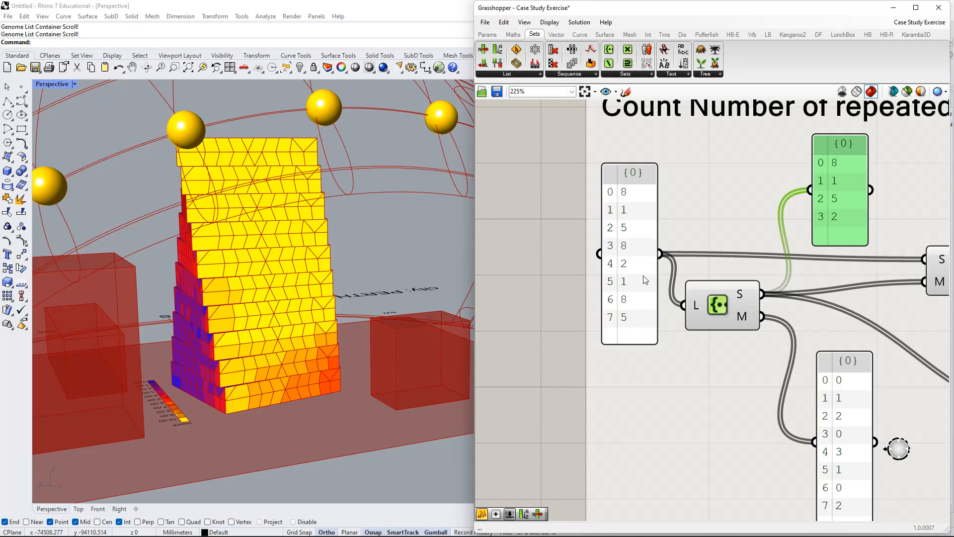
right_click_drag(847, 166, 820, 153)
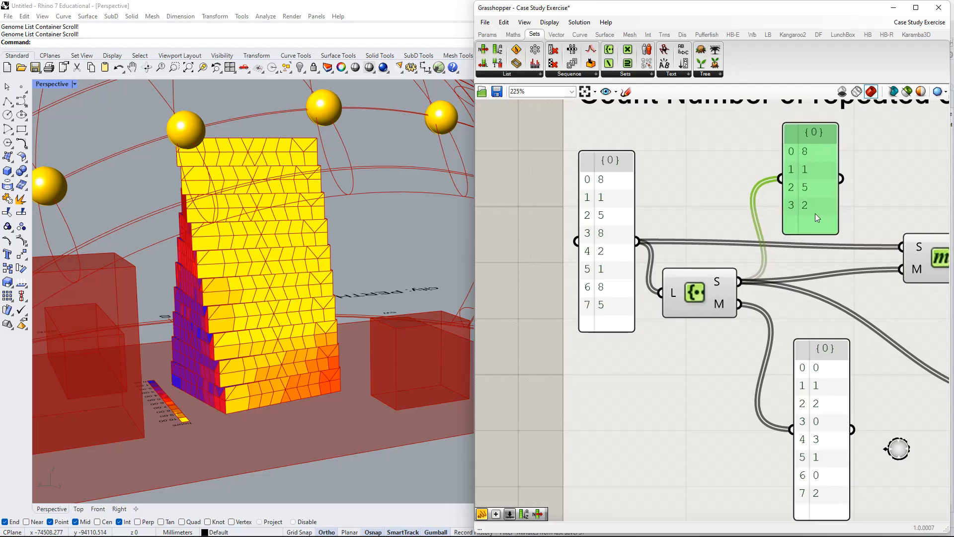
Select the M output panel of Create Set and compare its mapping with the eight-value input list.
right_click_drag(815, 213, 765, 152)
left_click(750, 310)
left_click_drag(750, 310, 744, 311)
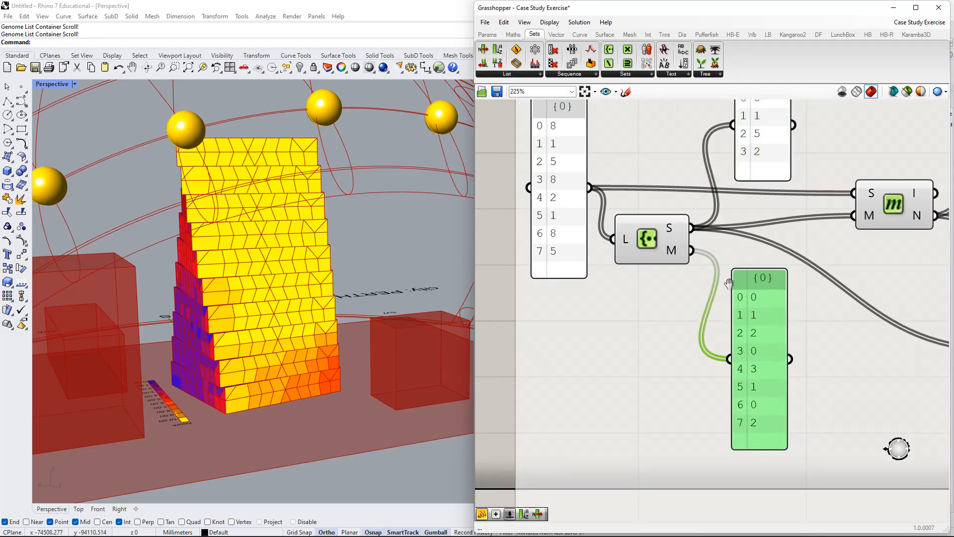
right_click_drag(729, 283, 707, 317)
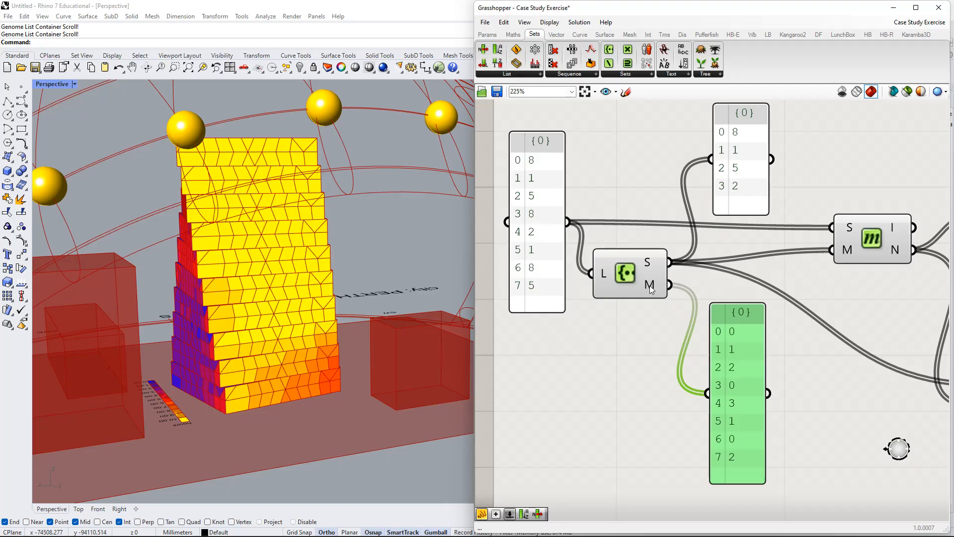
mouse_move(649, 285)
right_click_drag(720, 337, 770, 374)
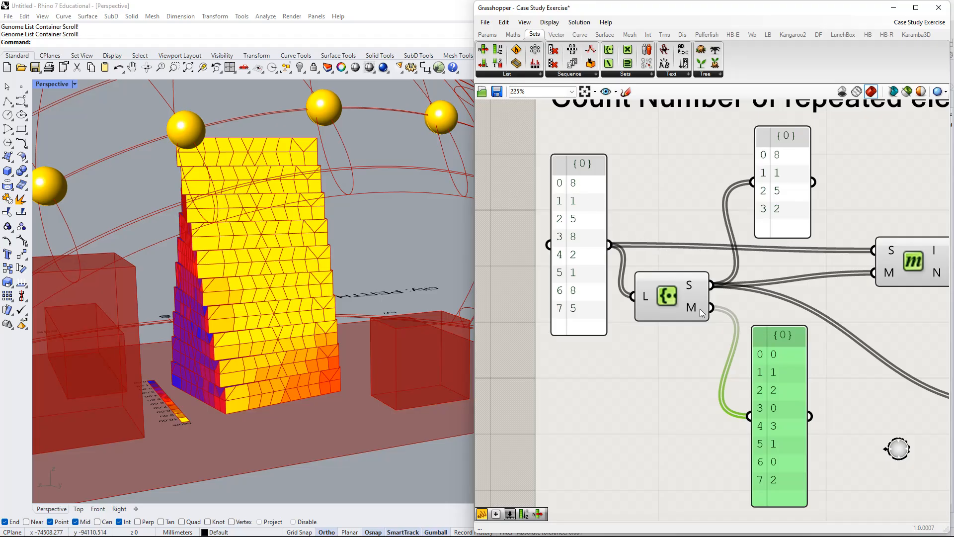
right_click_drag(700, 309, 685, 341)
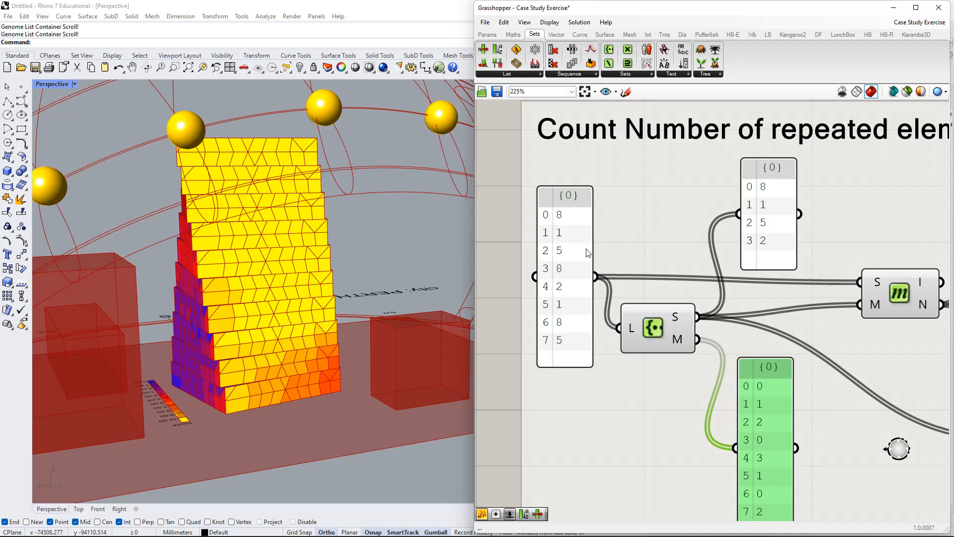
right_click_drag(617, 304, 619, 252)
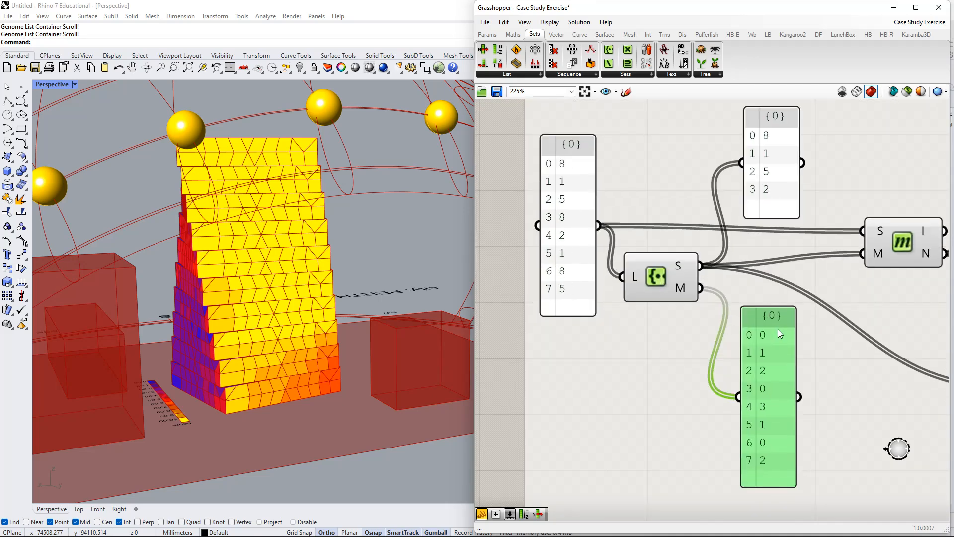
Match each number in the M output panel to the index of its distinct value in the S output panel.
right_click_drag(777, 329, 769, 335)
mouse_move(754, 177)
left_mouse_down()
mouse_move(750, 186)
mouse_move(750, 172)
left_mouse_up()
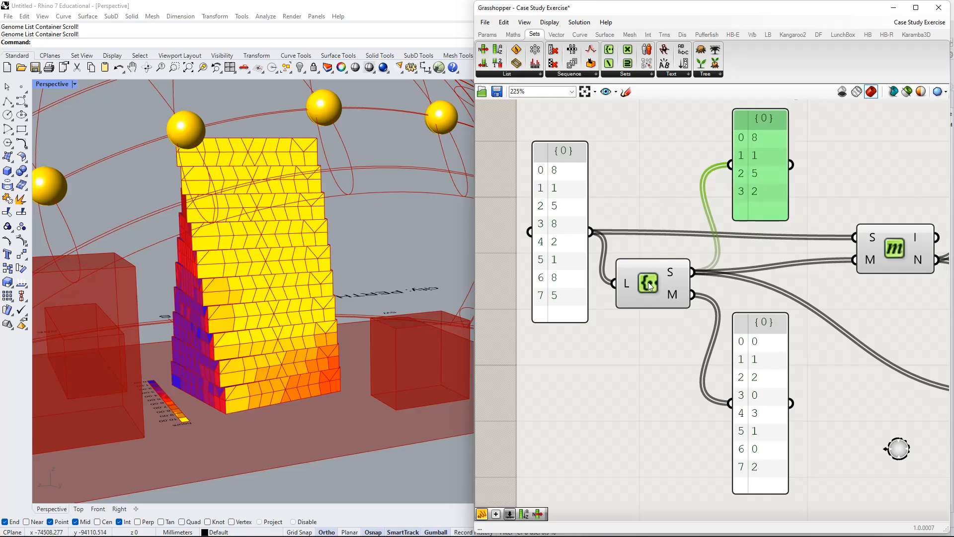
left_click_drag(746, 368, 742, 359)
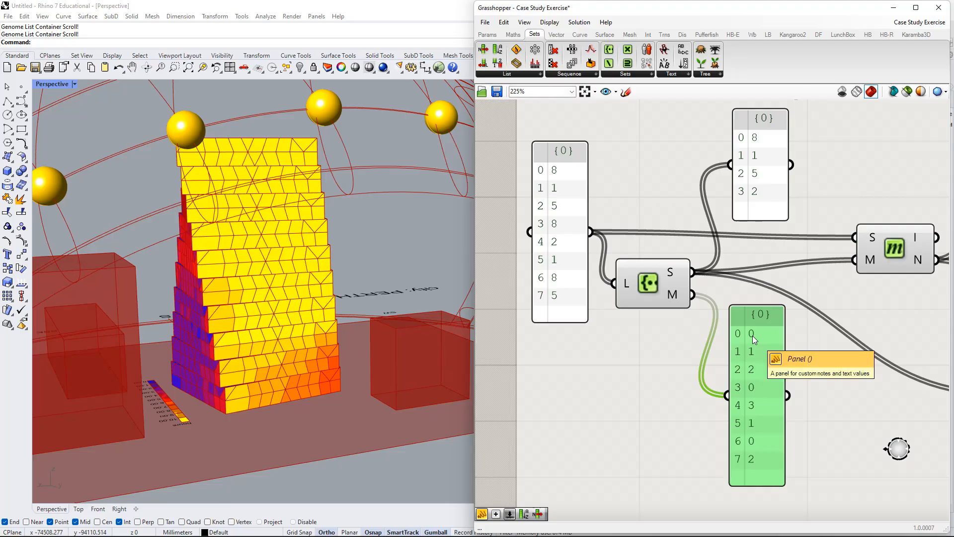
mouse_move(672, 297)
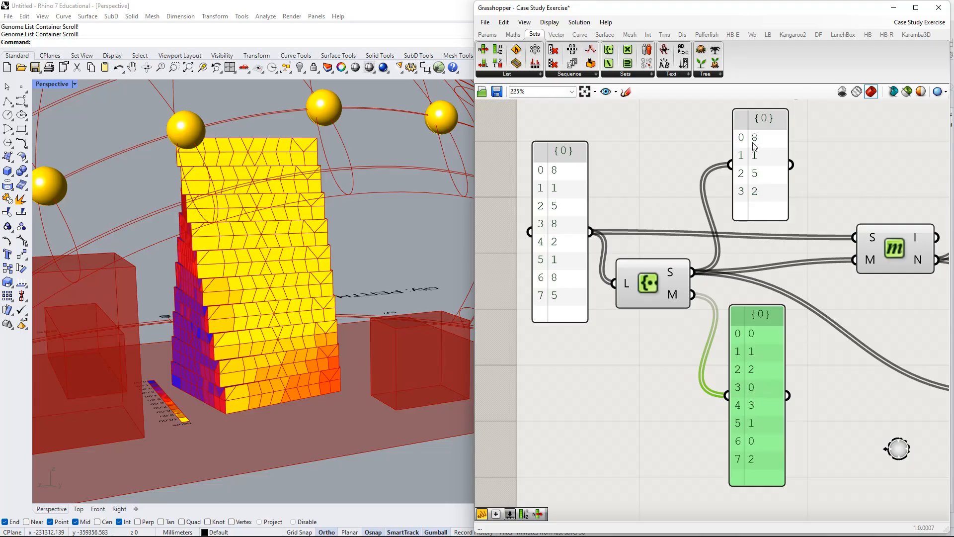
right_click_drag(759, 392, 668, 402)
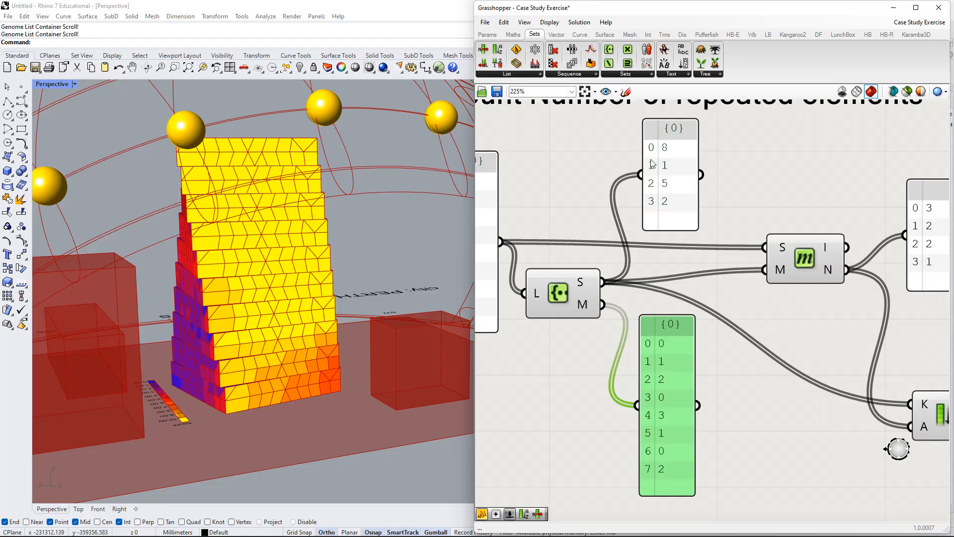
right_click_drag(664, 238, 650, 221)
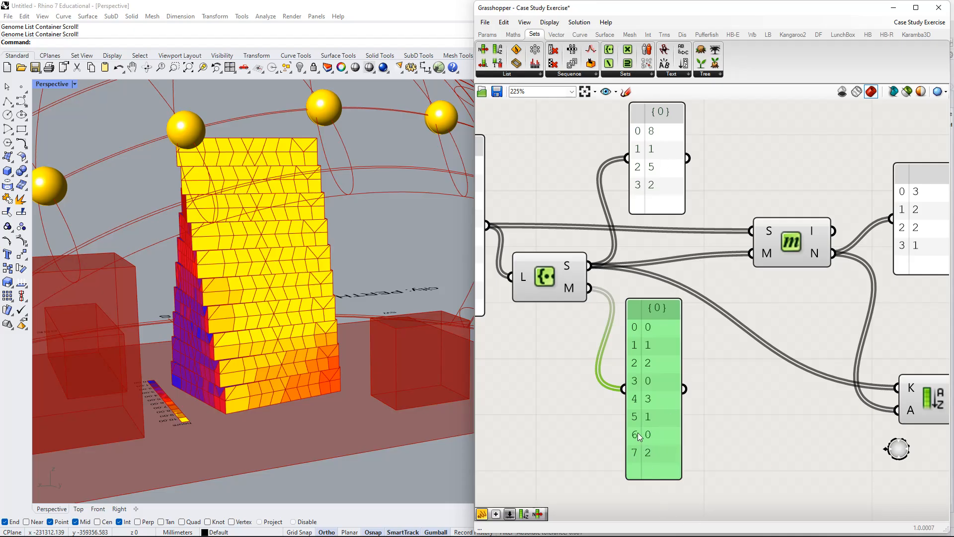
right_click_drag(631, 395, 738, 433)
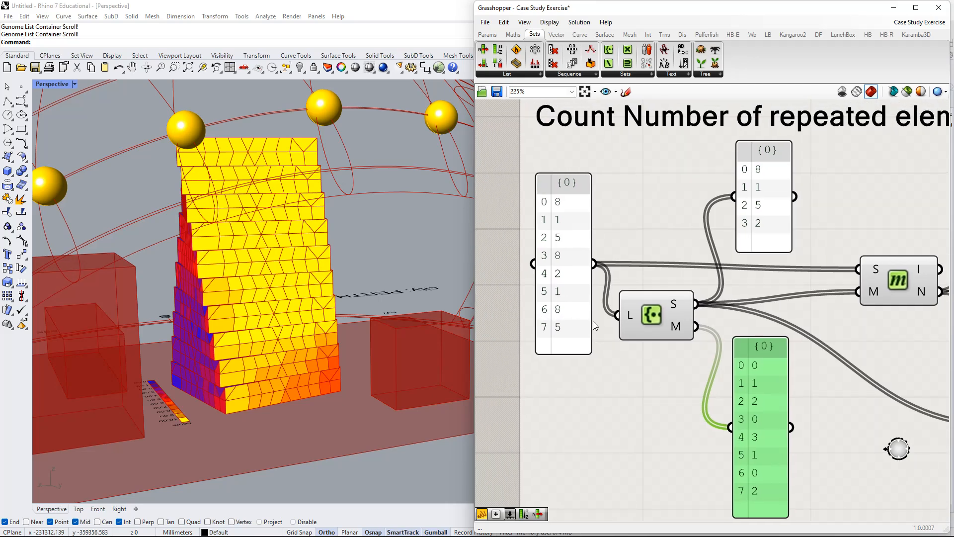
Review the input list and both Create Set output panels together, following how repeated values share one index.
scroll(723, 413, "down", 1)
right_click_drag(676, 389, 556, 318)
right_click_drag(627, 324, 674, 347)
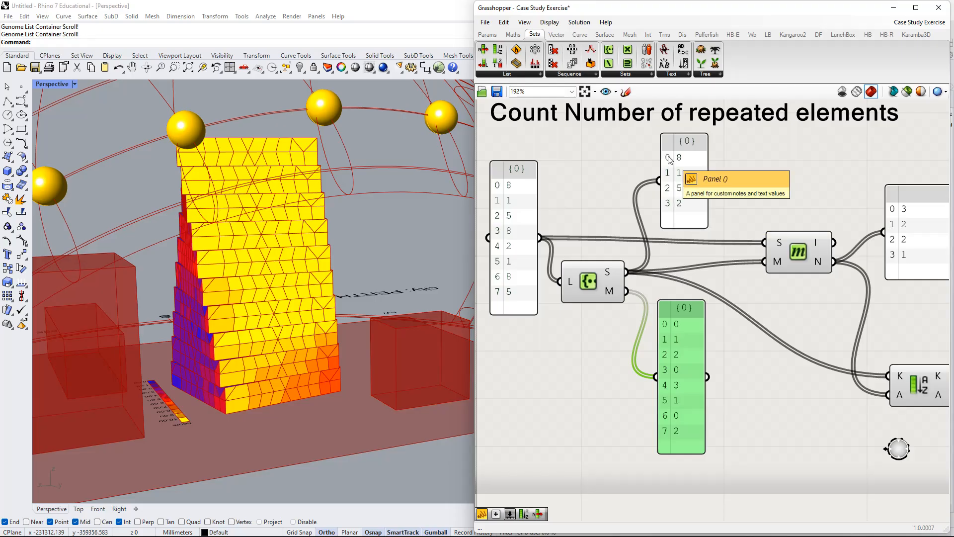
right_click_drag(668, 160, 697, 180)
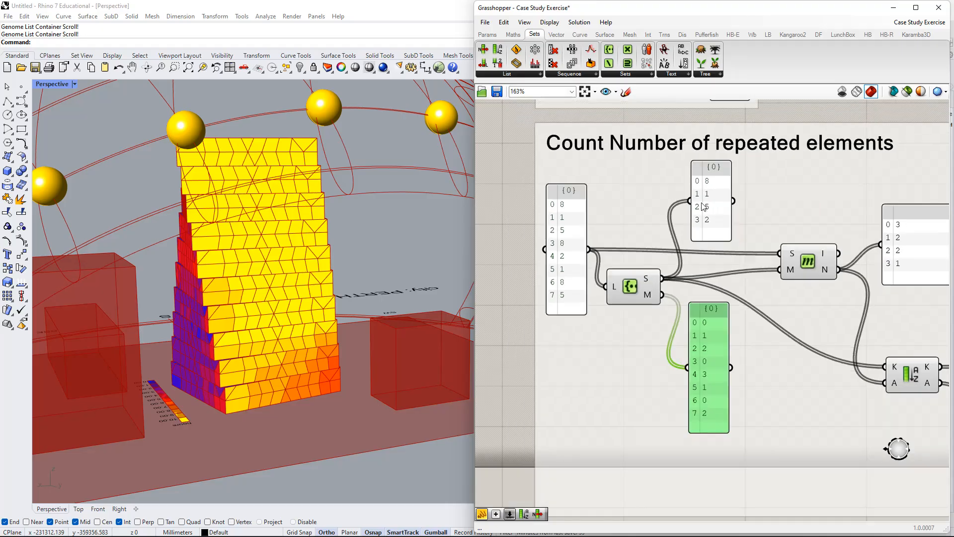
scroll(704, 189, "down", 1)
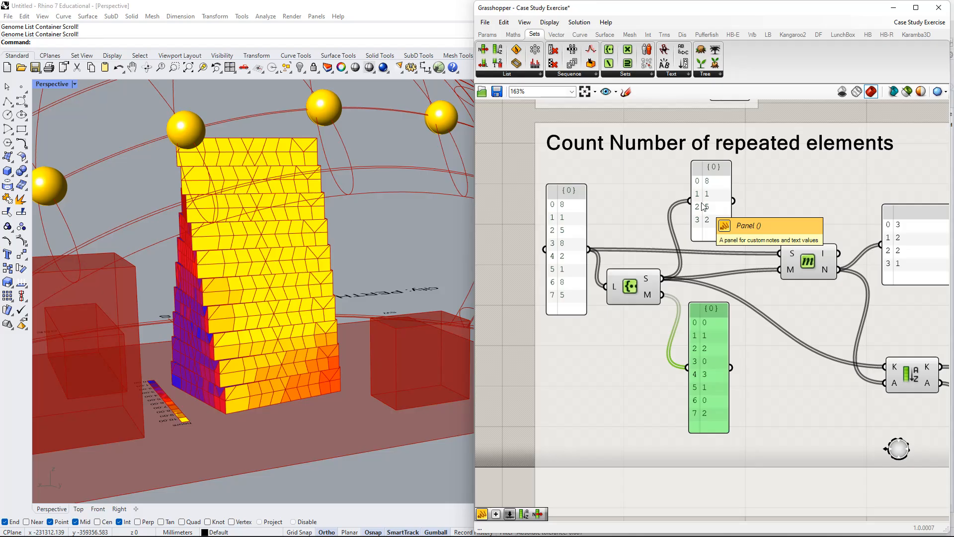
right_click_drag(717, 310, 668, 298)
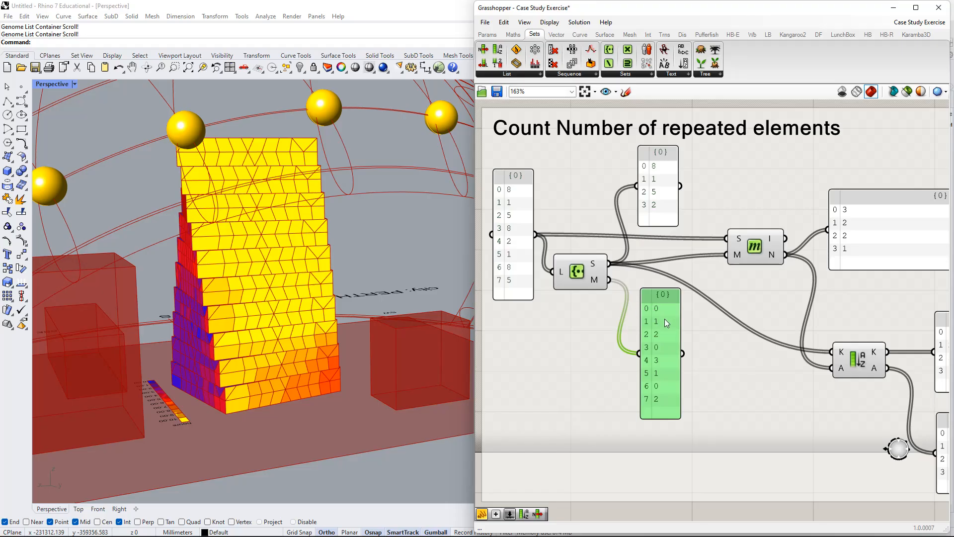
Move the Member Index component slightly closer to the Create Set output panels.
right_click_drag(657, 257, 586, 305)
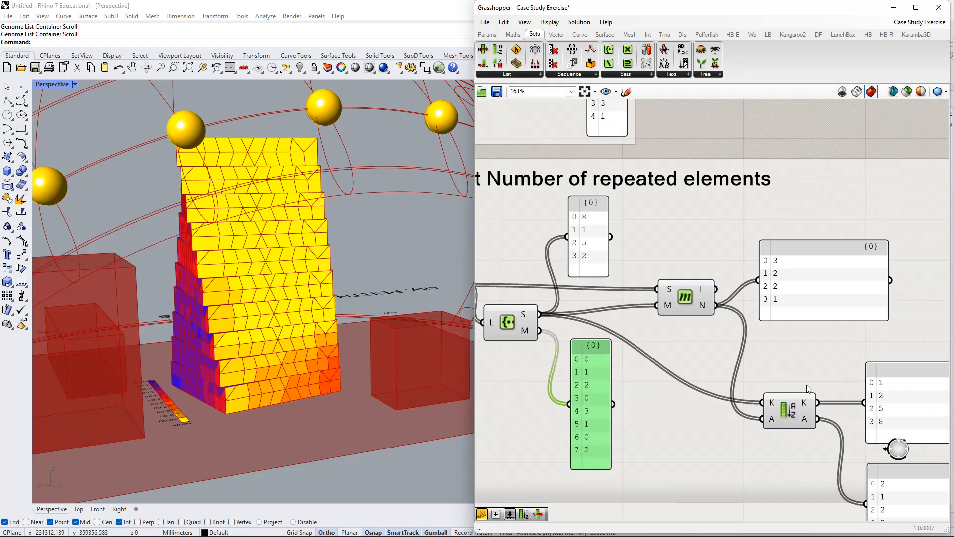
right_click_drag(670, 357, 663, 332)
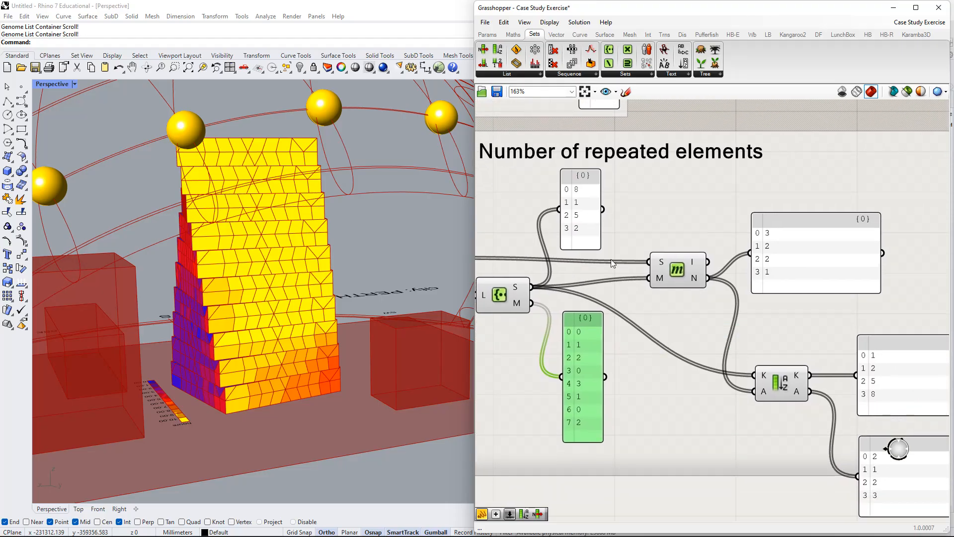
scroll(571, 199, "up", 1)
right_click_drag(604, 326, 682, 317)
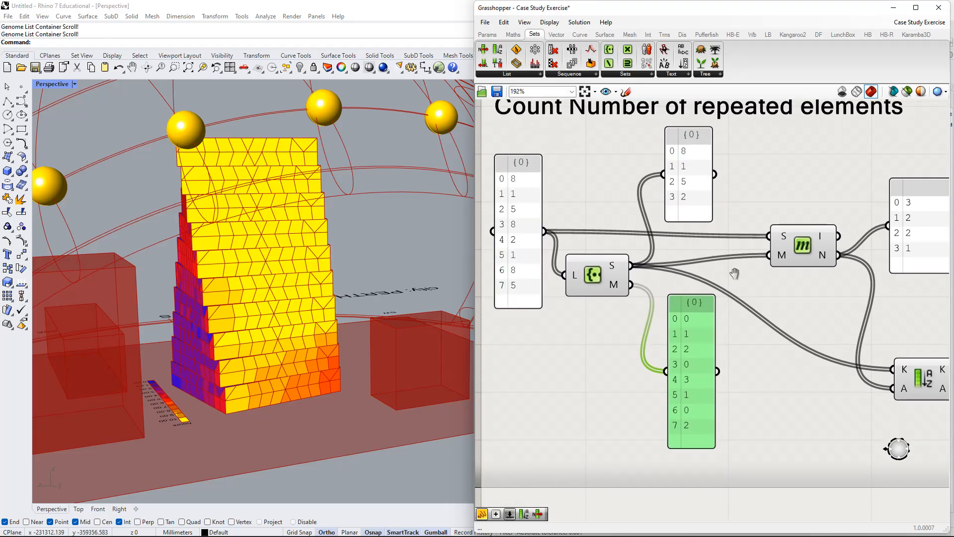
right_click_drag(731, 271, 651, 258)
left_click_drag(741, 248, 726, 243)
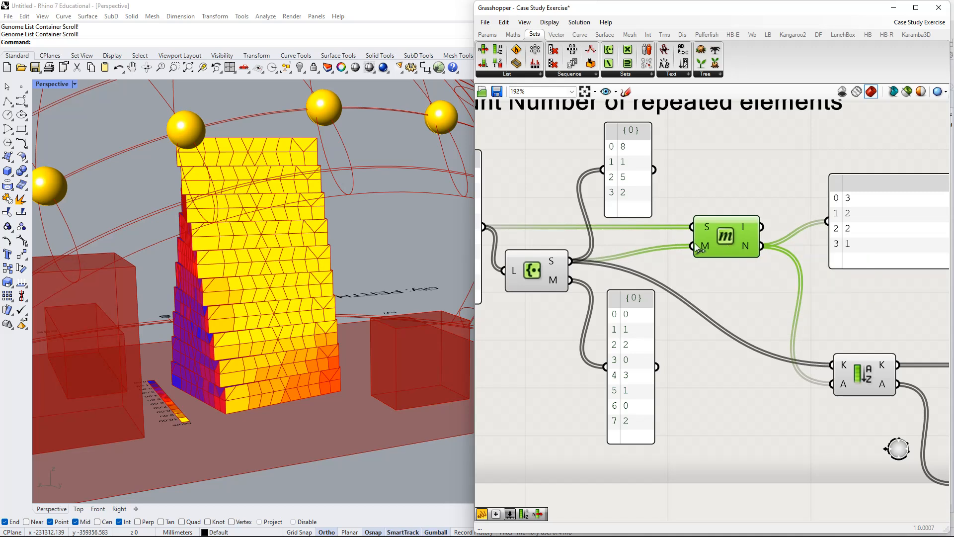
Trace the Member Index inputs back to the original list and the Create Set S output, and examine its N output panel.
right_click_drag(702, 248, 686, 281)
right_click_drag(593, 280, 617, 276)
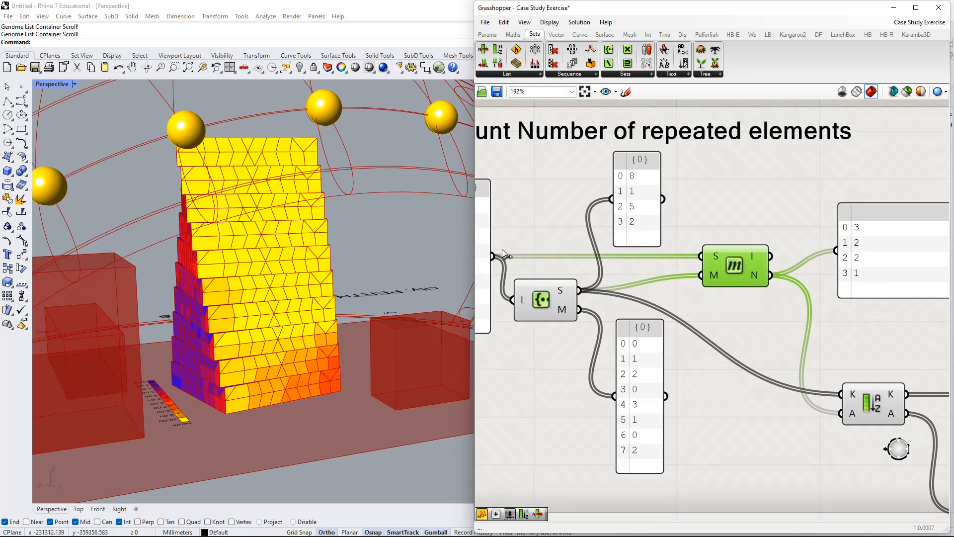
right_click_drag(502, 250, 584, 240)
right_click_drag(801, 239, 741, 261)
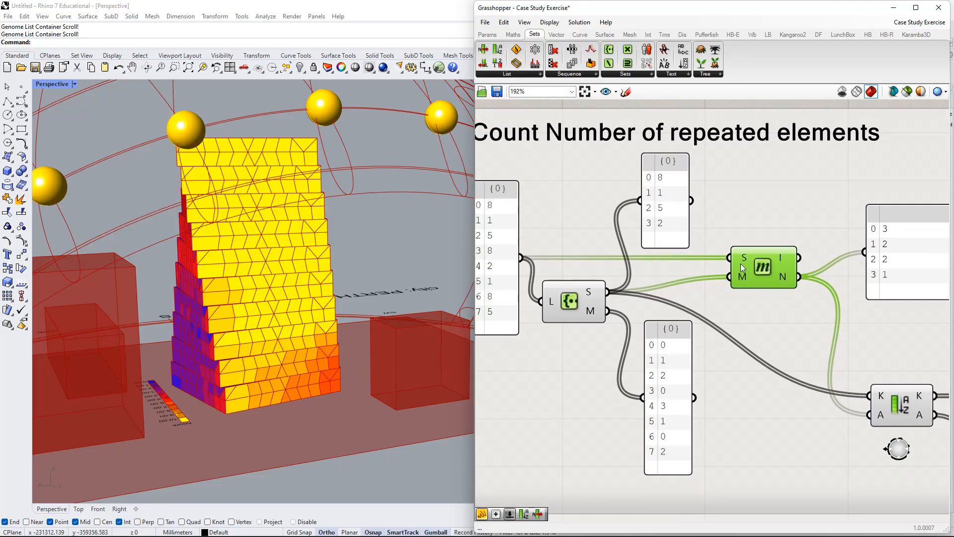
mouse_move(746, 263)
left_click_drag(670, 208, 672, 201)
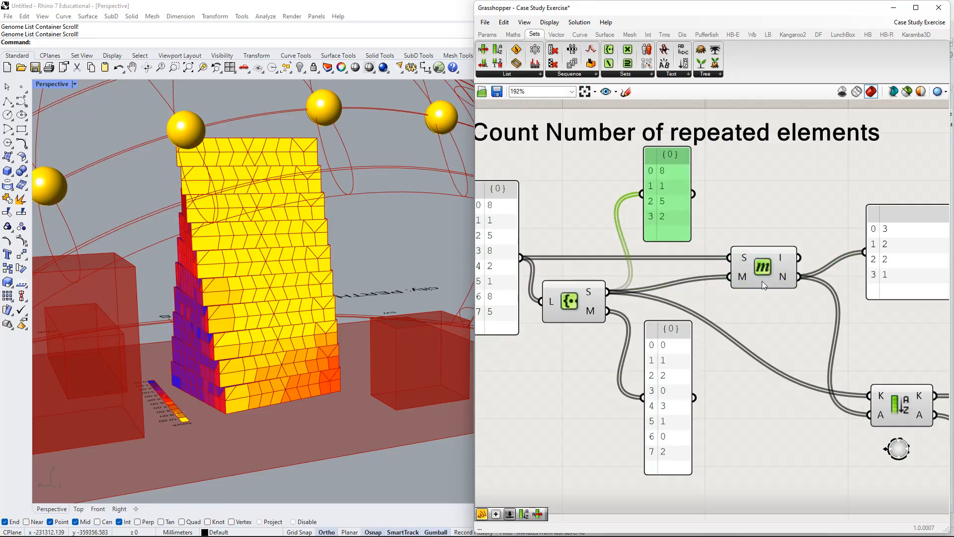
right_click_drag(768, 289, 739, 290)
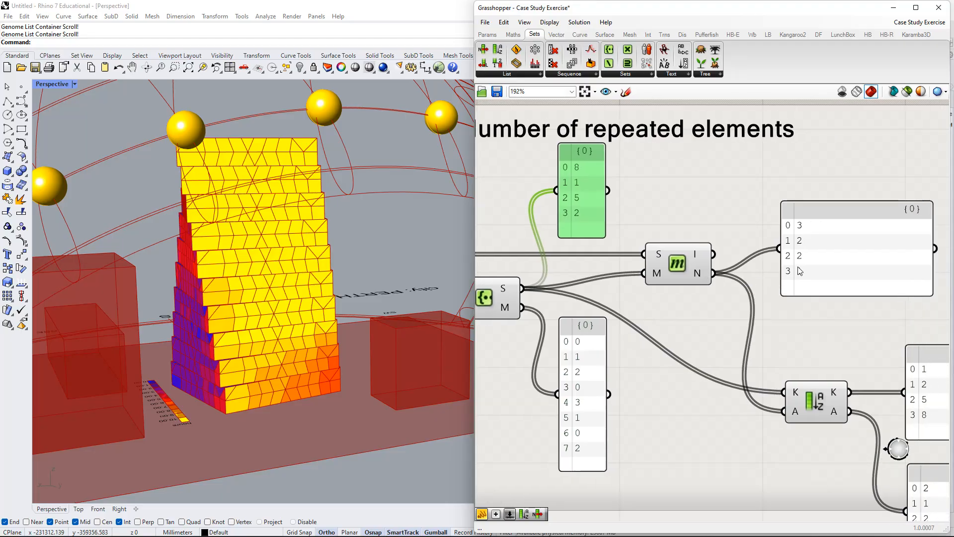
Move the N output panel closer to Member Index and place the Create Set S output panel just above that component.
right_click_drag(819, 271, 829, 262)
left_click_drag(820, 257, 776, 198)
left_click_drag(604, 181, 693, 182)
scroll(730, 158, "up", 2)
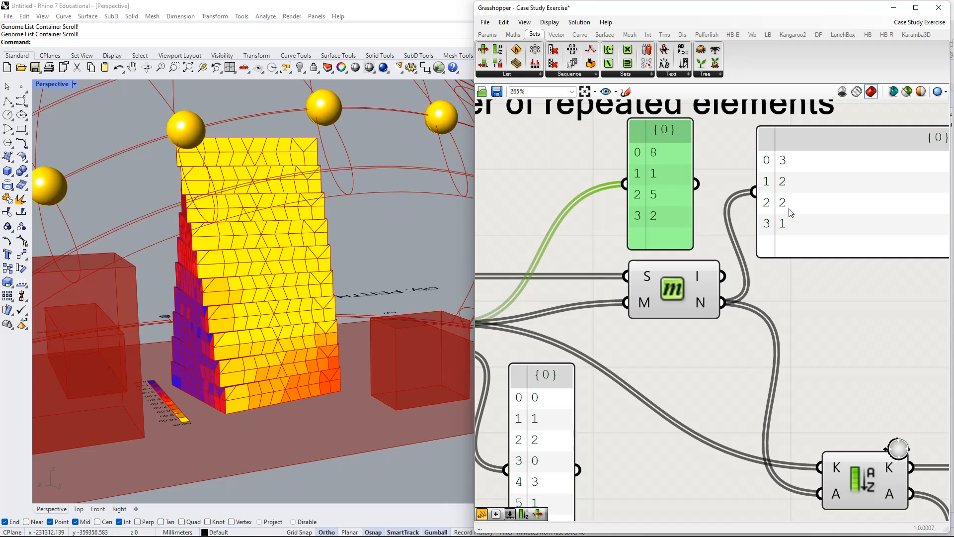
Place the S and N output panels side by side near the original list to compare each value with its count.
scroll(754, 224, "down", 2)
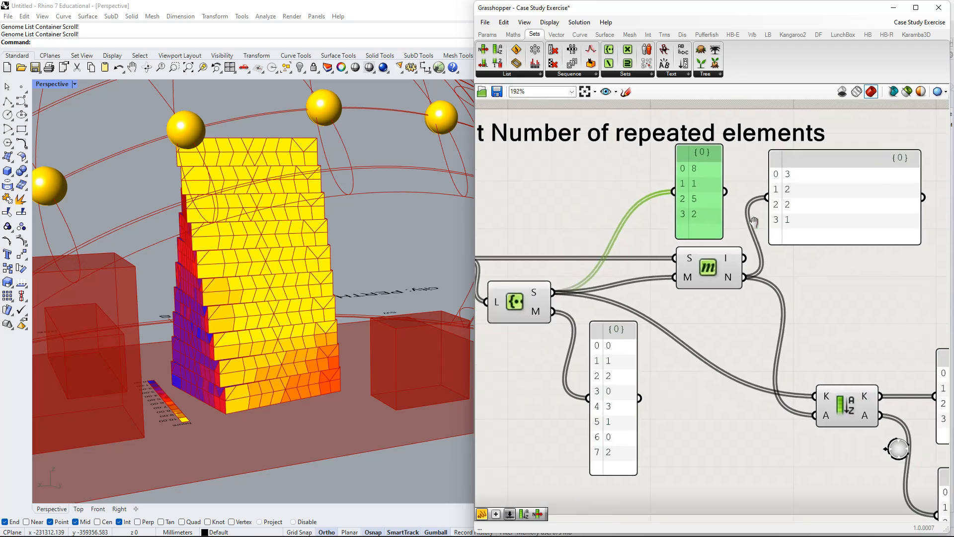
right_click_drag(754, 221, 882, 219)
left_click_drag(827, 202, 683, 204)
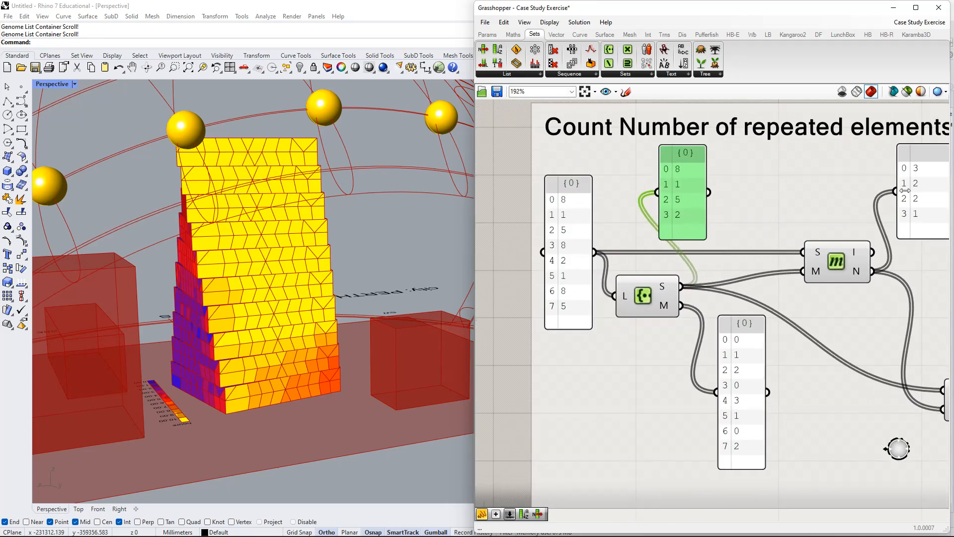
left_click_drag(905, 191, 752, 181)
scroll(634, 185, "up", 2)
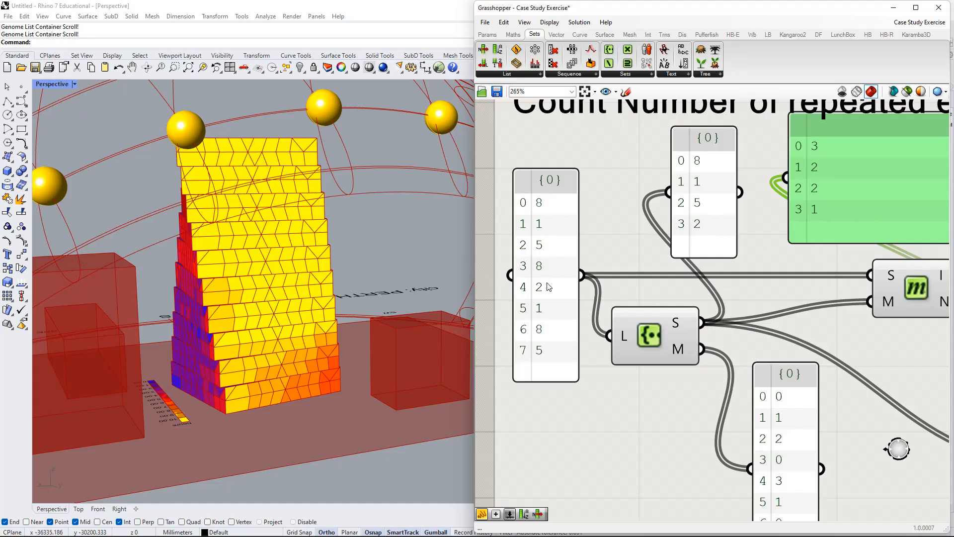
scroll(815, 259, "down", 1)
right_click_drag(815, 259, 700, 239)
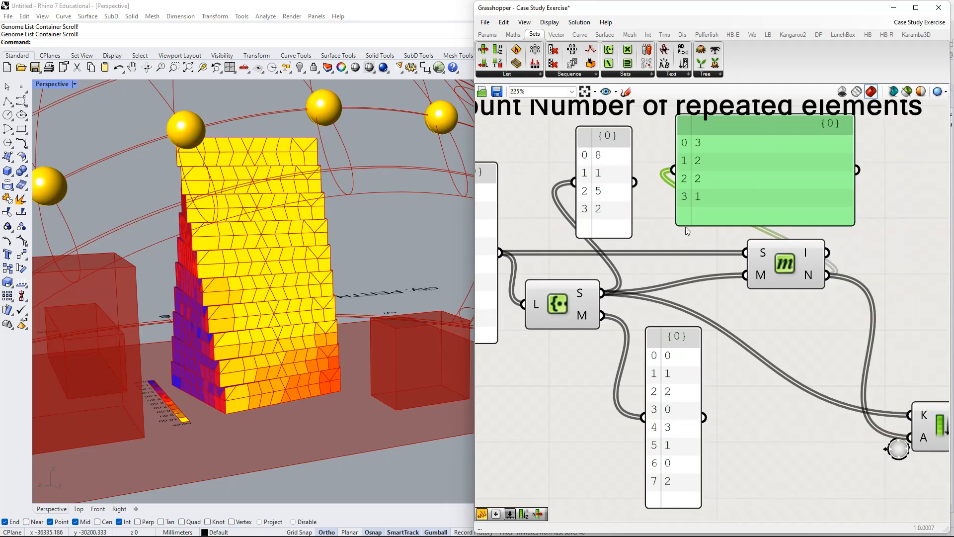
Return the S output panel to above Member Index and the N output panel to the component's output side.
left_click_drag(701, 199, 887, 221)
right_click_drag(834, 253, 772, 261)
left_click_drag(559, 203, 725, 202)
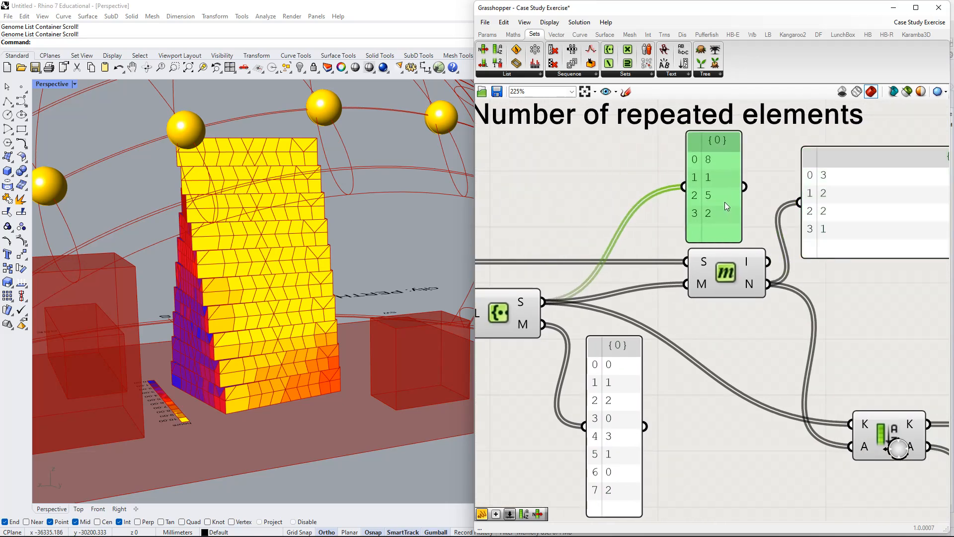
scroll(800, 213, "down", 2)
left_click_drag(821, 217, 815, 215)
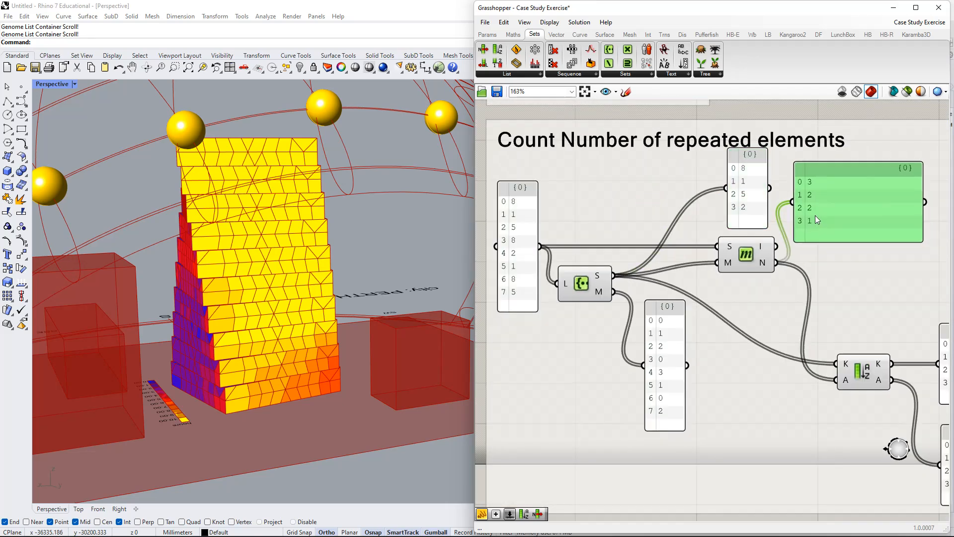
Straighten the Member Index component and align the S output panel above it with the neighbouring N output panel.
left_click_drag(729, 261, 717, 252)
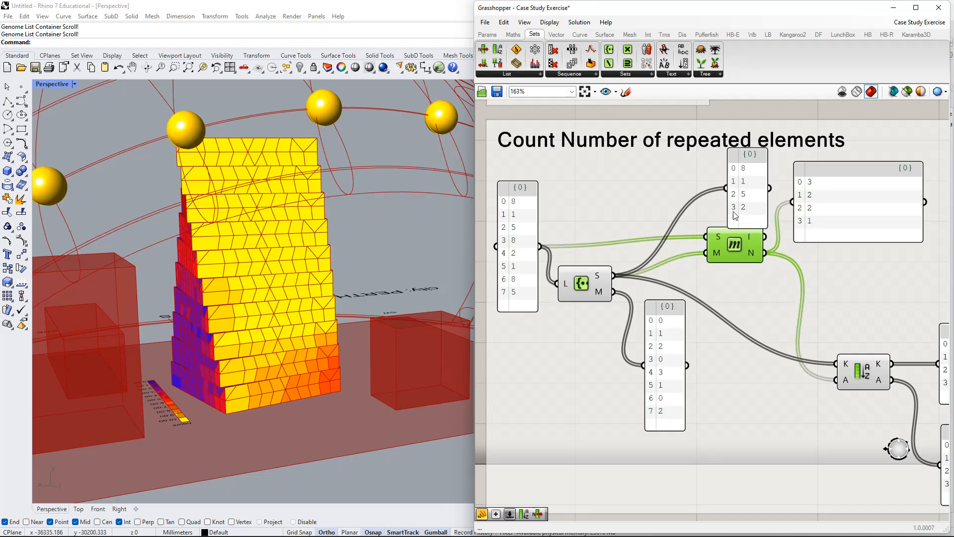
left_click_drag(732, 211, 723, 207)
left_click_drag(734, 242, 734, 253)
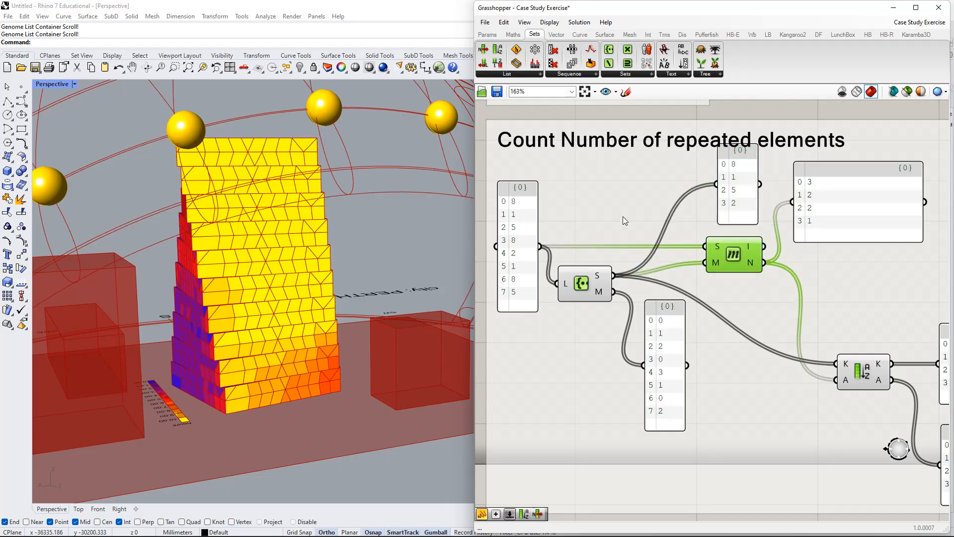
left_click_drag(814, 197, 806, 198)
right_click_drag(826, 292, 723, 292)
left_click_drag(714, 202, 726, 192)
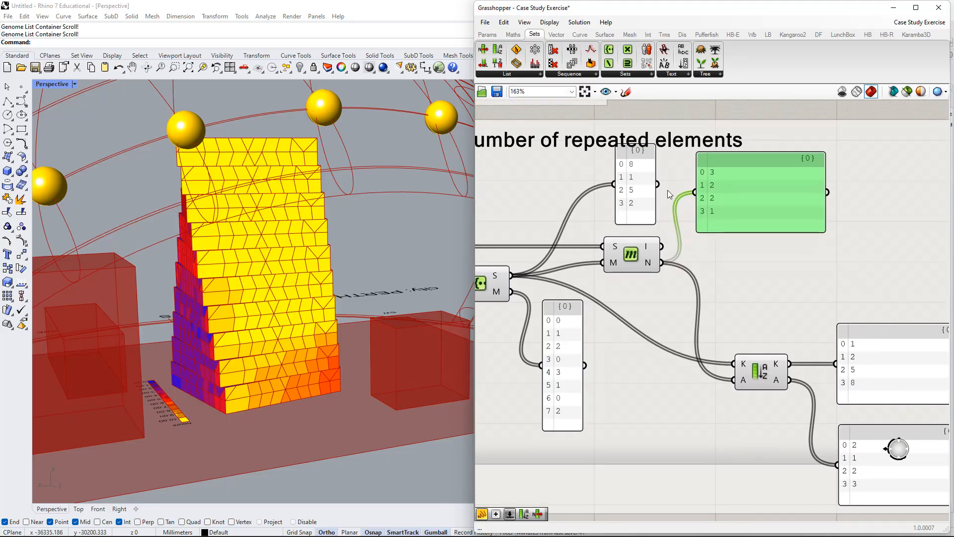
left_click_drag(636, 191, 634, 198)
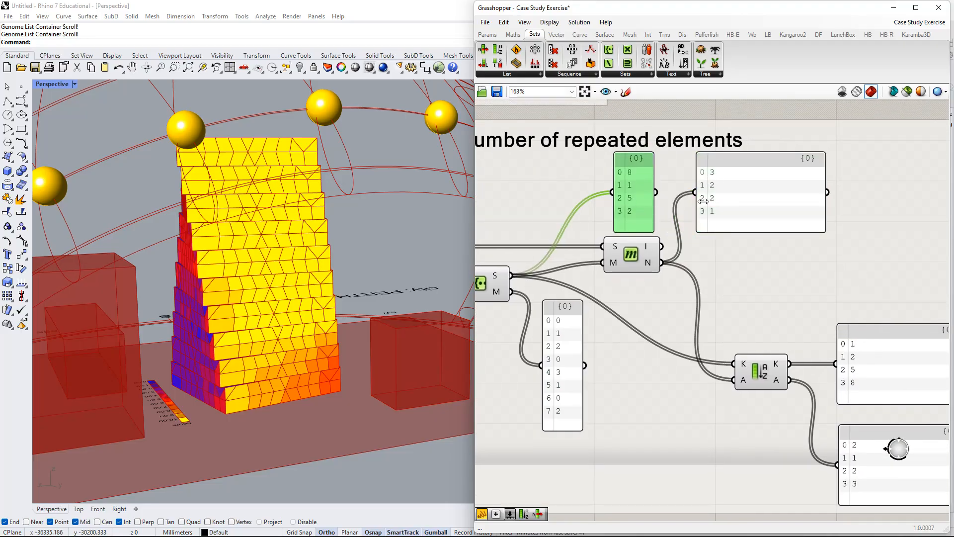
Move the Sort List component up closer to the Member Index component.
left_click_drag(765, 361, 758, 313)
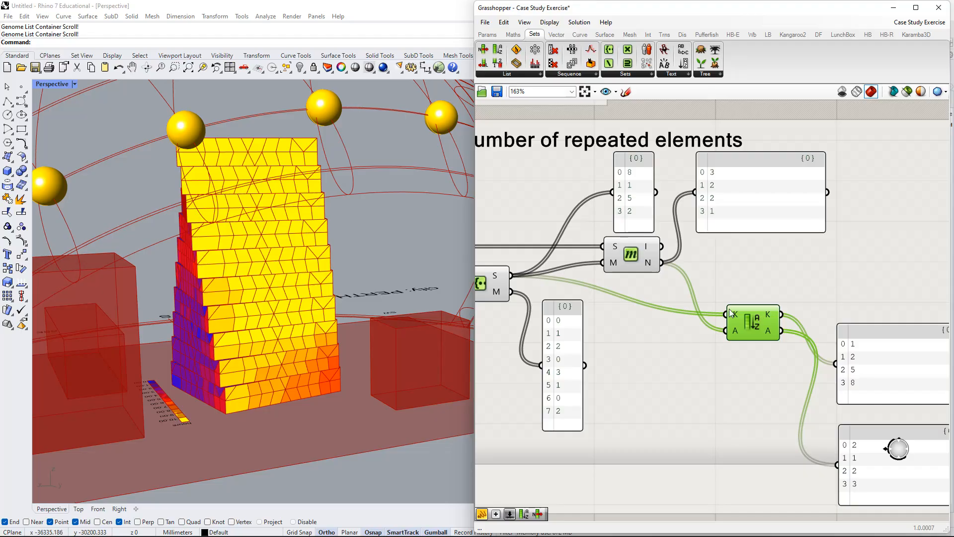
right_click_drag(764, 349, 732, 359)
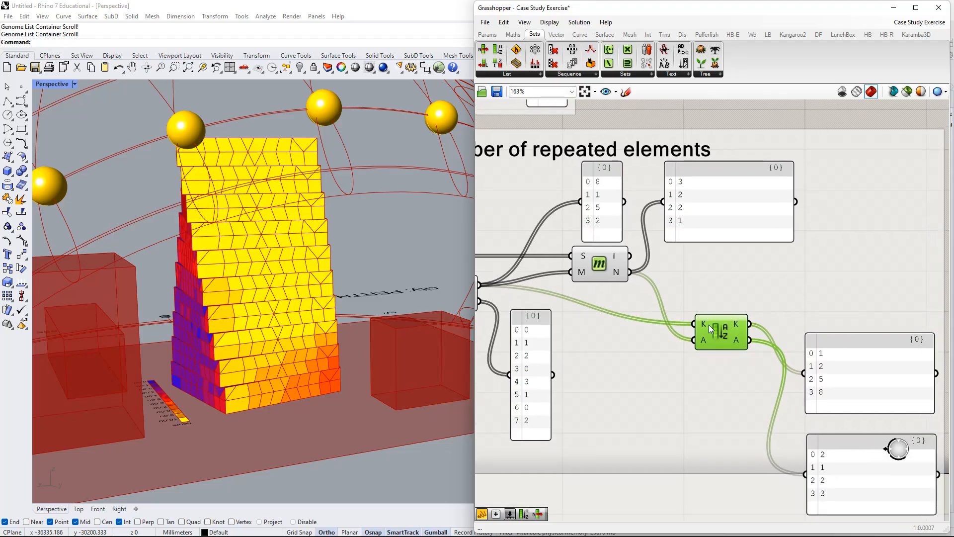
right_click_drag(711, 281, 758, 227)
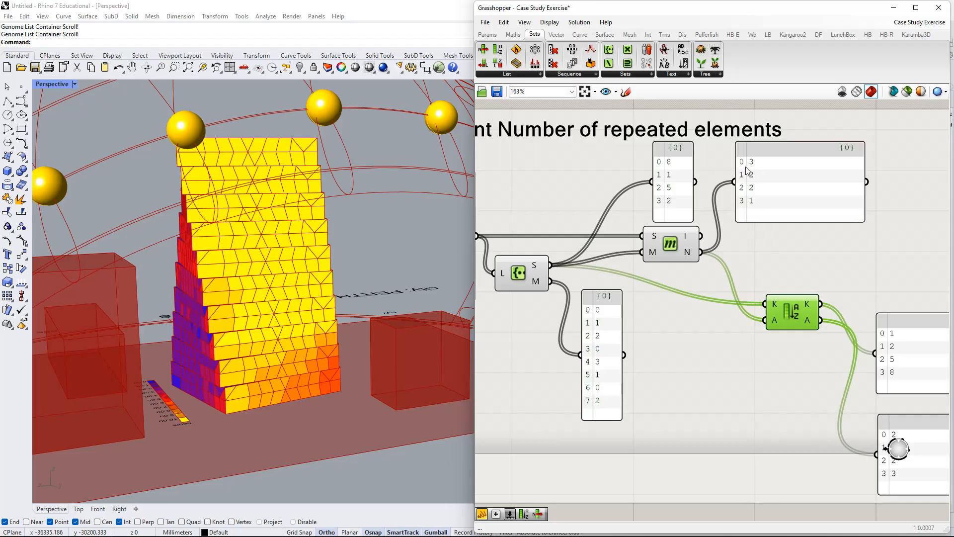
Match each count in the N output panel to its distinct value in the S panel and its repeats in the original list.
scroll(748, 171, "up", 2)
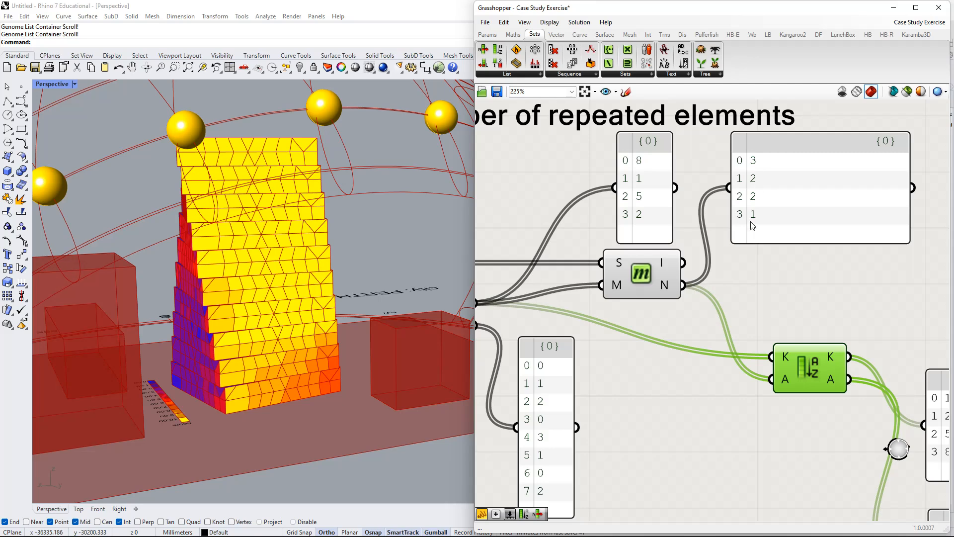
scroll(646, 163, "down", 1)
right_click_drag(675, 165, 850, 167)
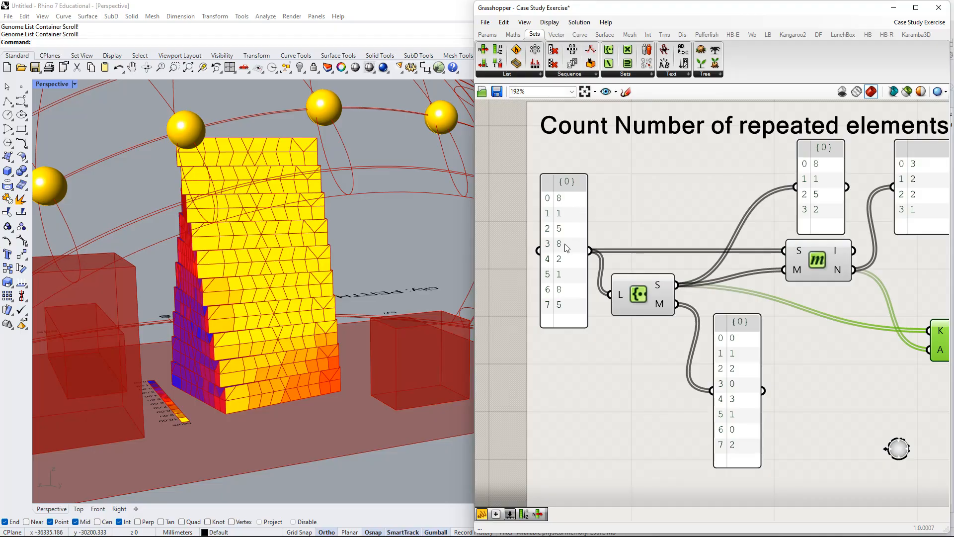
right_click_drag(833, 214, 718, 223)
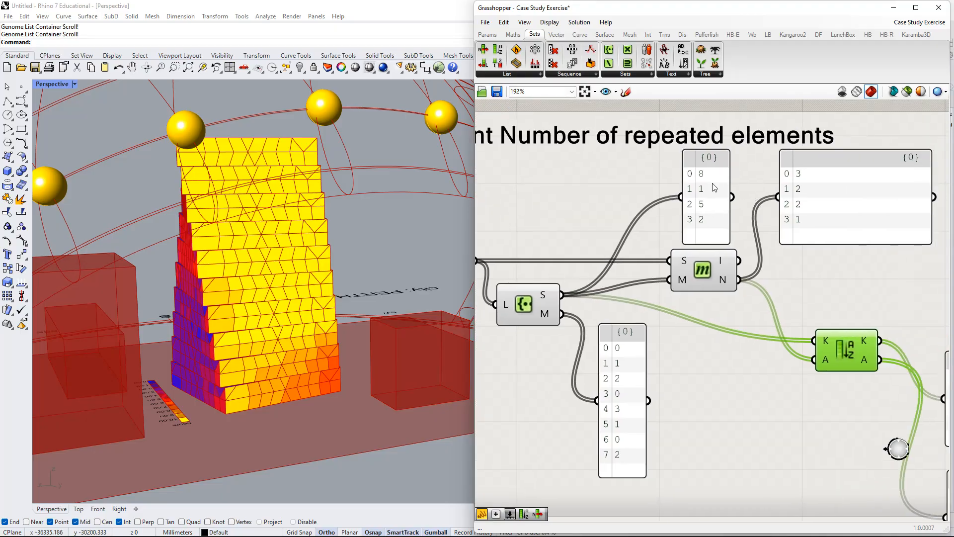
scroll(808, 246, "down", 1)
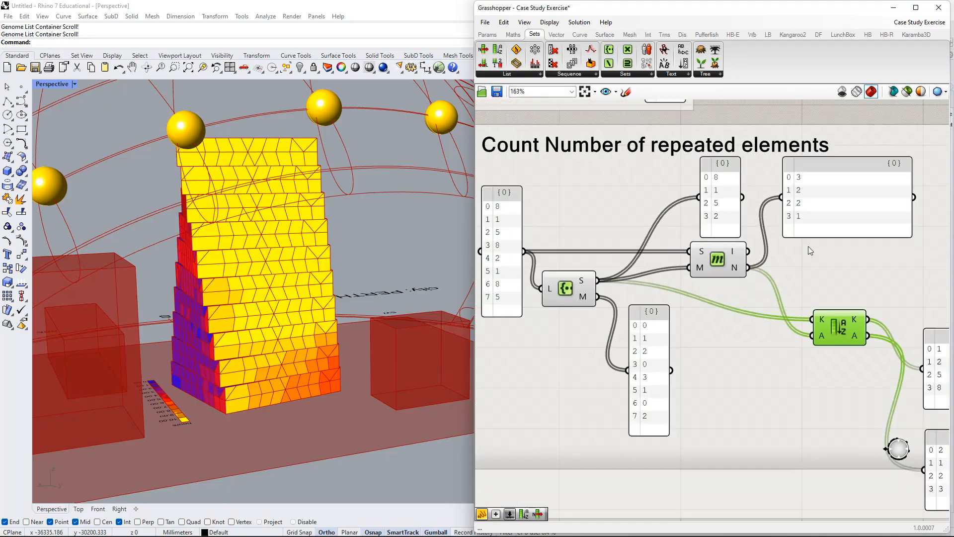
right_click_drag(848, 321, 697, 293)
right_click_drag(642, 174, 677, 170)
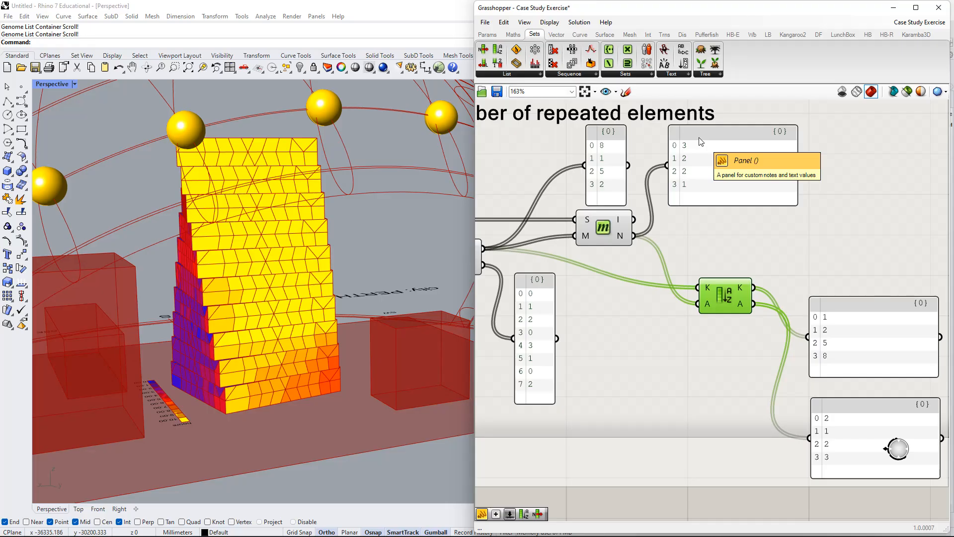
Nudge the Sort List component upward and shift the Create Set component and its M output panel slightly.
left_click_drag(716, 291, 719, 274)
right_click_drag(717, 271, 797, 256)
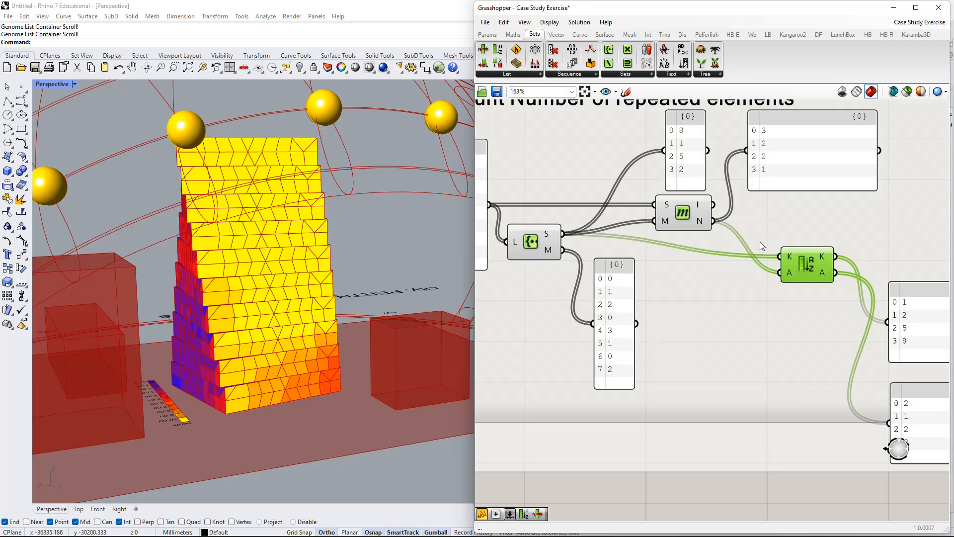
left_click_drag(549, 241, 557, 250)
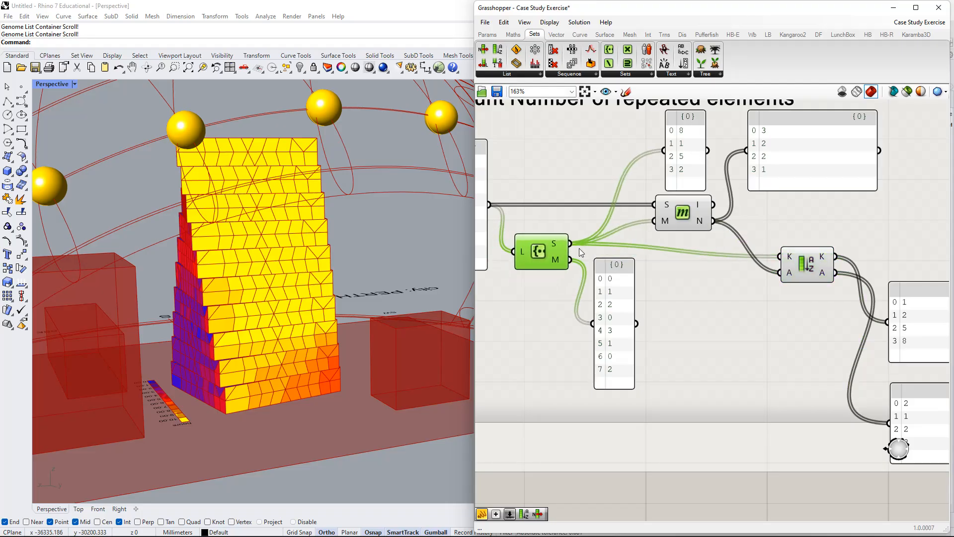
left_click_drag(610, 300, 618, 300)
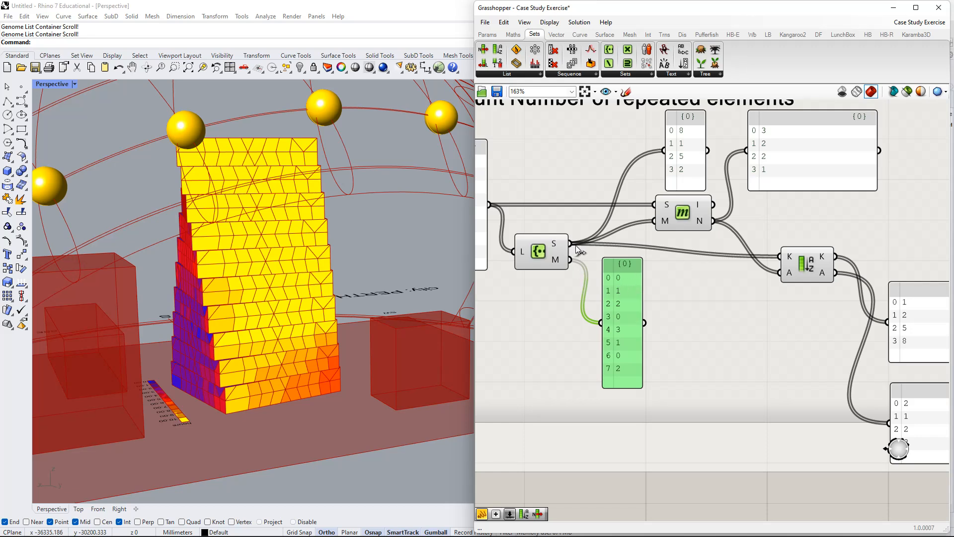
Feed the Create Set S output into the M output panel, then reconnect it to M and return the panel near Create Set.
left_click_drag(570, 243, 679, 318)
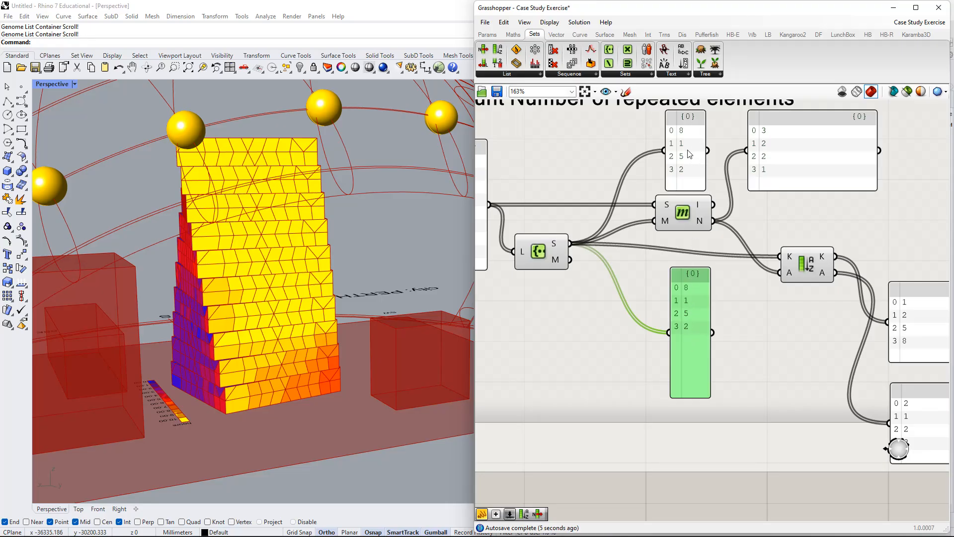
left_click_drag(668, 335, 570, 259)
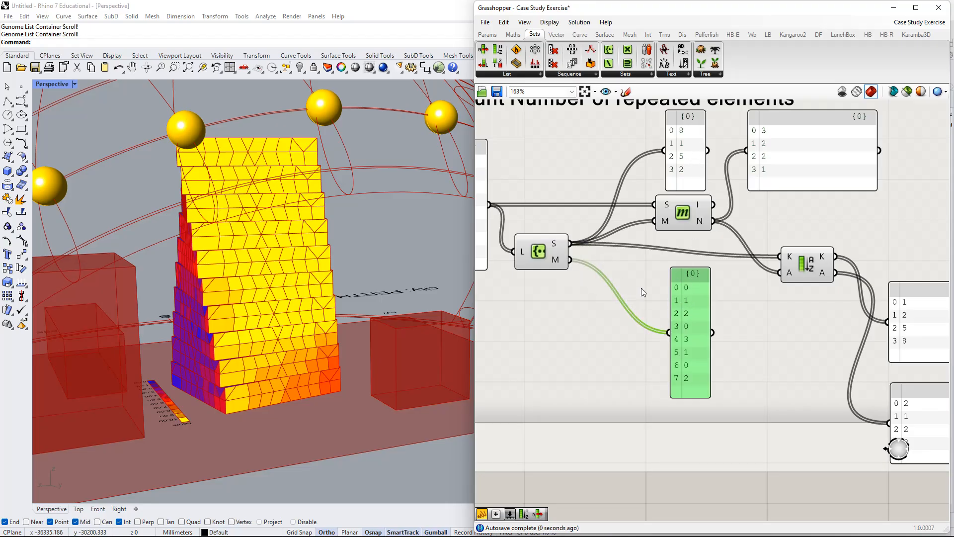
left_click_drag(688, 310, 612, 315)
Nudge the S output panel closer to Member Index and move Sort List slightly toward it.
scroll(572, 273, "up", 3)
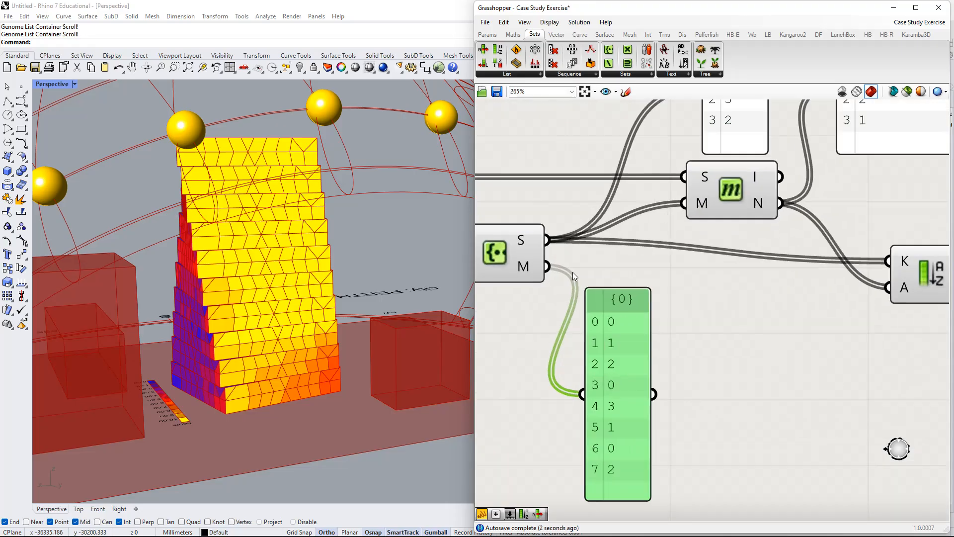
right_click_drag(536, 246, 598, 312)
scroll(611, 372, "down", 1)
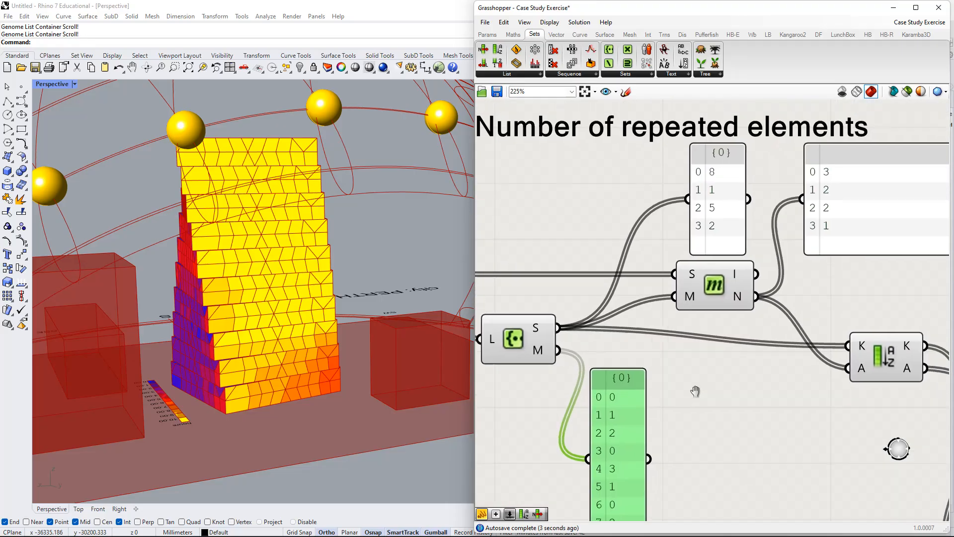
left_click(720, 198)
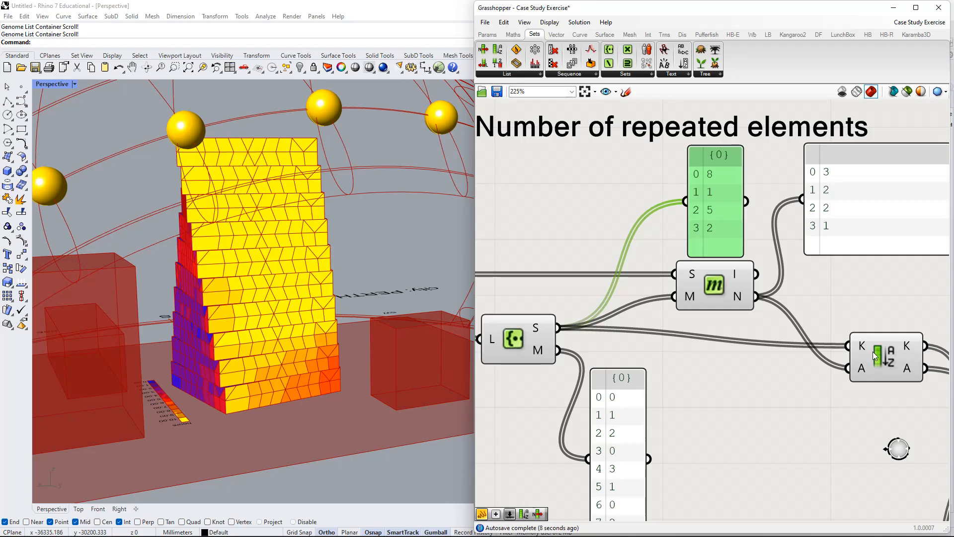
left_click_drag(872, 352, 854, 356)
scroll(812, 363, "down", 2)
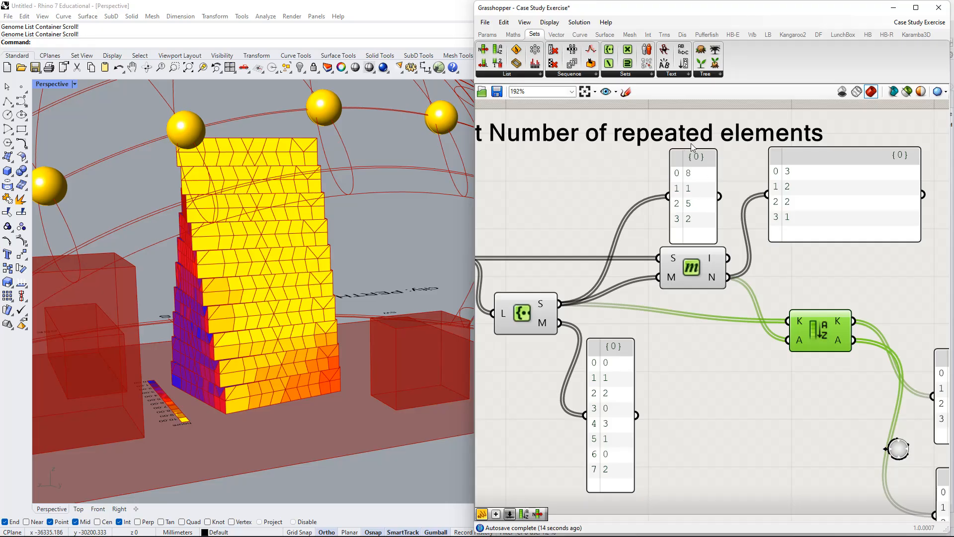
scroll(791, 332, "down", 2)
right_click_drag(826, 348, 819, 344)
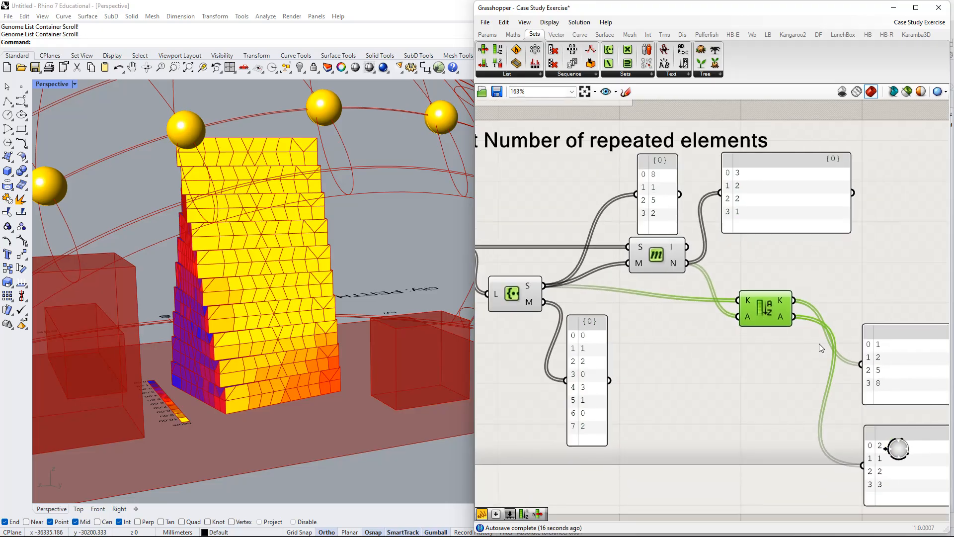
Move the sorted K output panel up level with Sort List and bring the N output panel closer to the S output panel.
left_click_drag(880, 346, 884, 281)
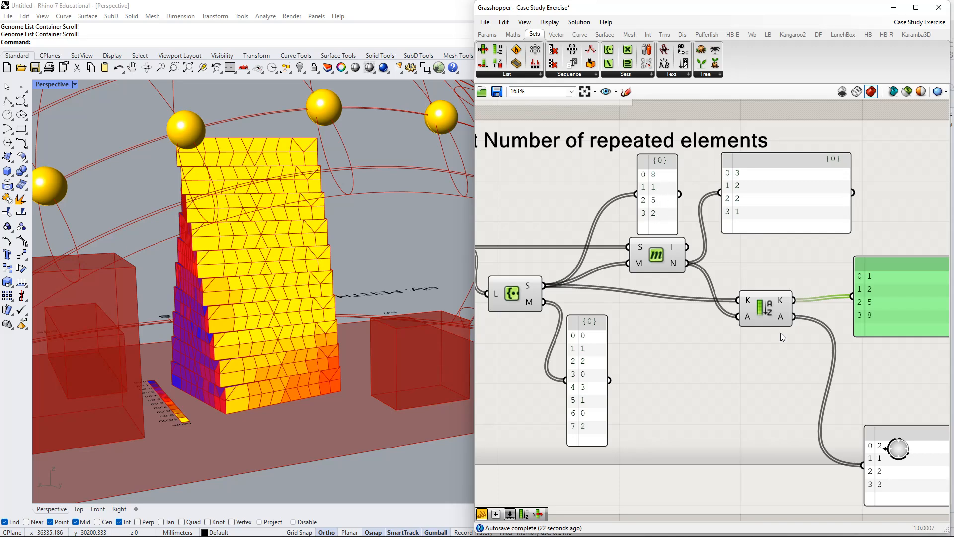
right_click_drag(762, 315, 733, 295)
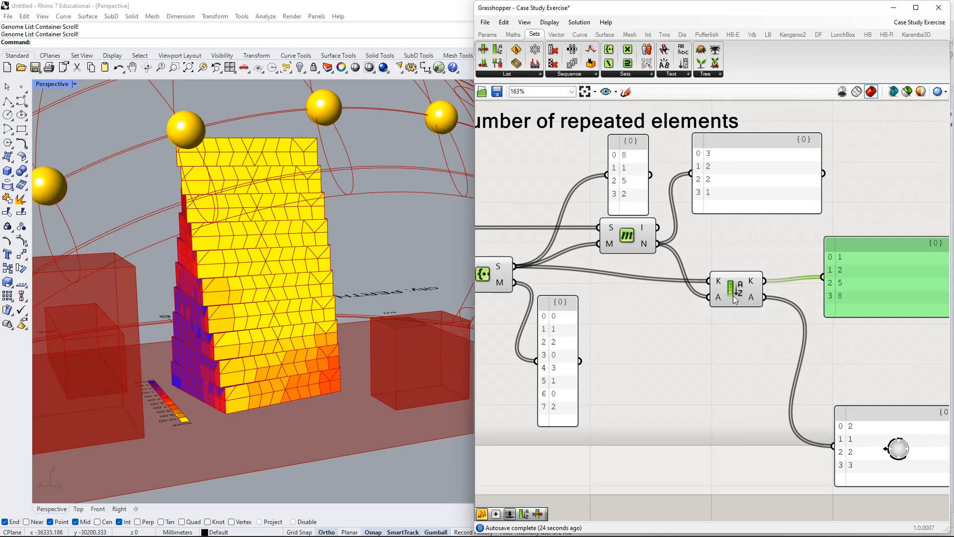
left_click_drag(715, 156, 714, 180)
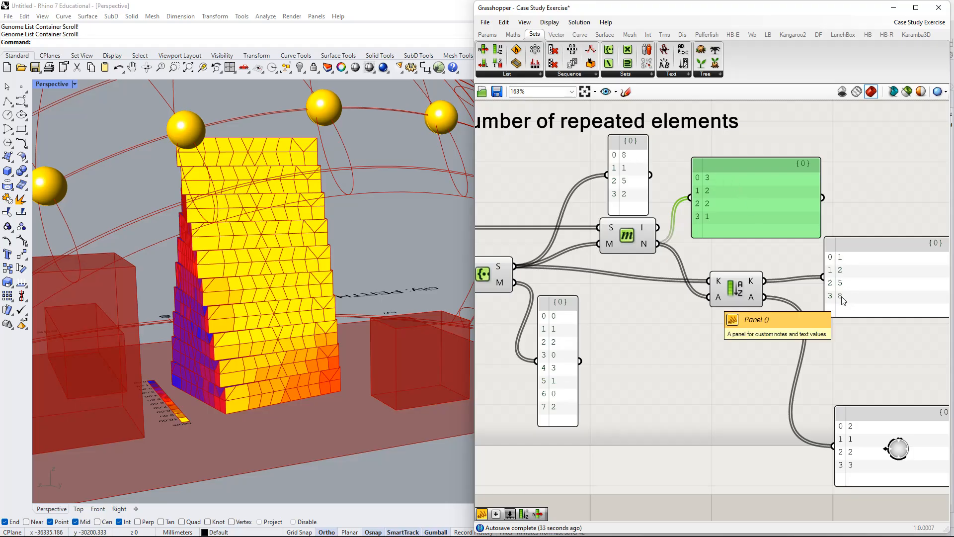
left_click_drag(701, 175, 689, 156)
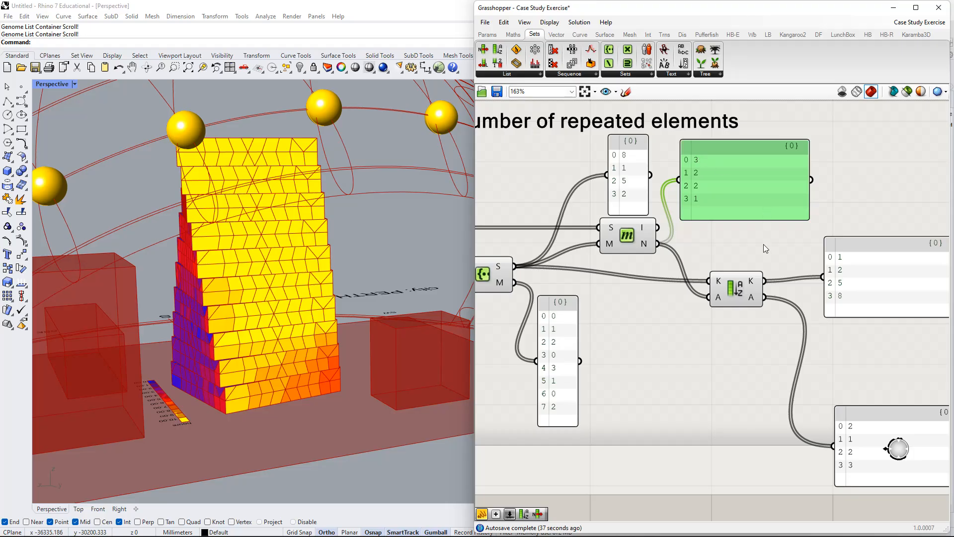
Move the sorted A output panel up directly beneath the K output panel, and nudge the N output panel down.
right_click_drag(811, 383, 677, 308)
left_click_drag(750, 368, 740, 289)
right_click_drag(679, 279, 695, 311)
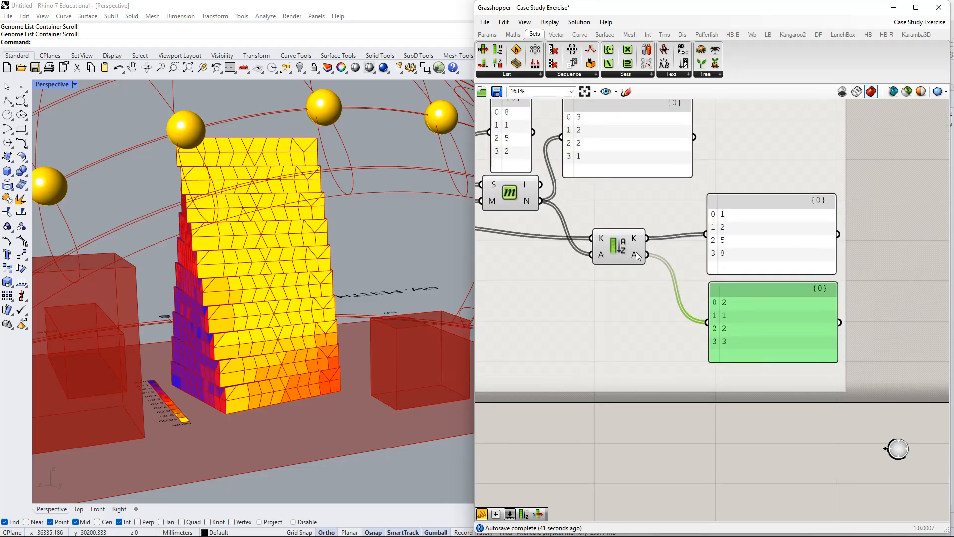
right_click_drag(643, 294, 668, 320)
left_click_drag(634, 187, 661, 205)
right_click_drag(641, 218, 677, 224)
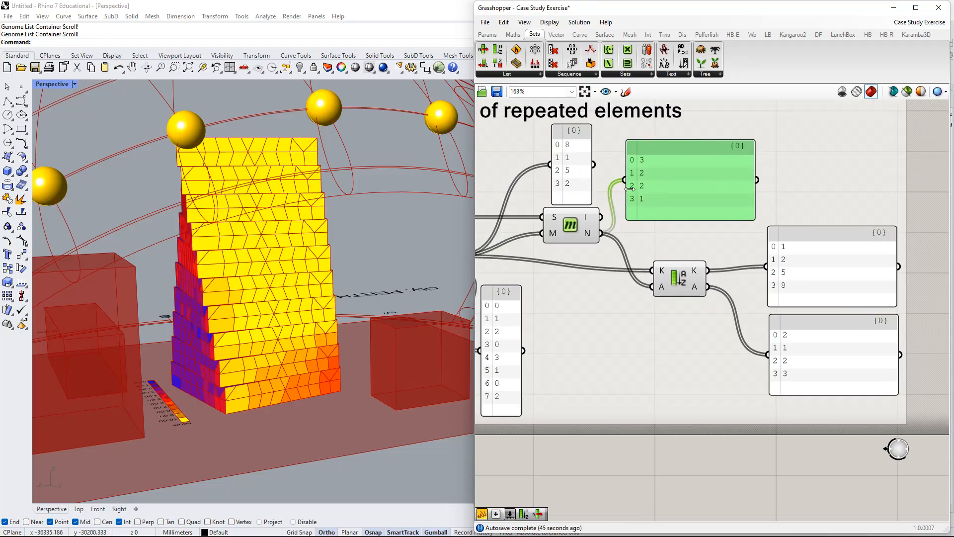
Move the N output panel beside the S output panel above Member Index, and nudge the S output panel toward it.
left_click_drag(675, 189, 663, 174)
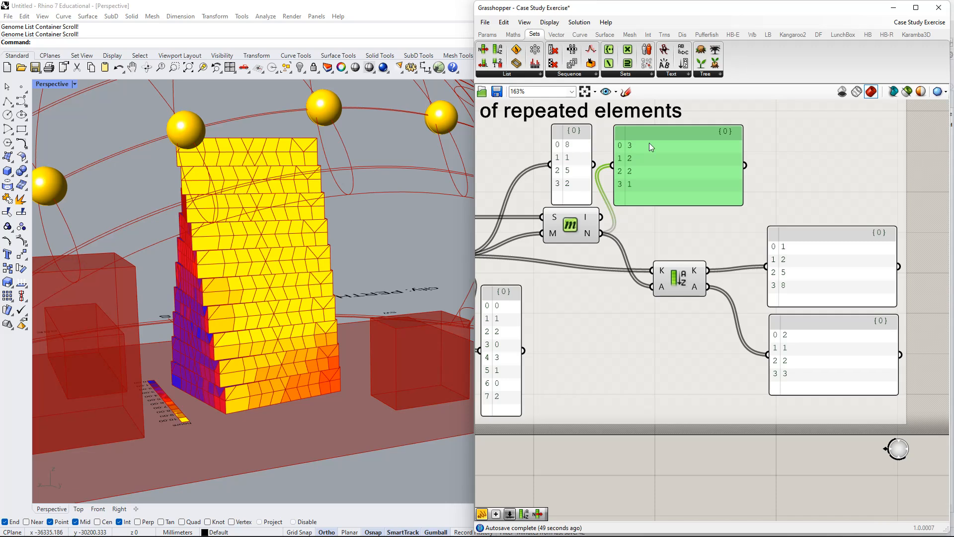
left_click_drag(582, 147, 587, 144)
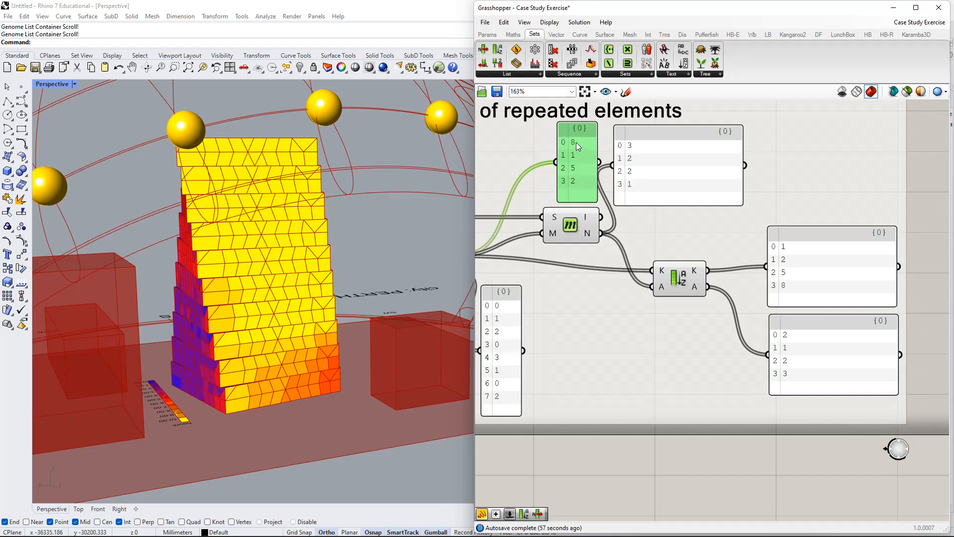
Add a List Item component beyond the sorted panels and connect Sort List's A output to its L input.
right_click_drag(804, 262, 769, 251)
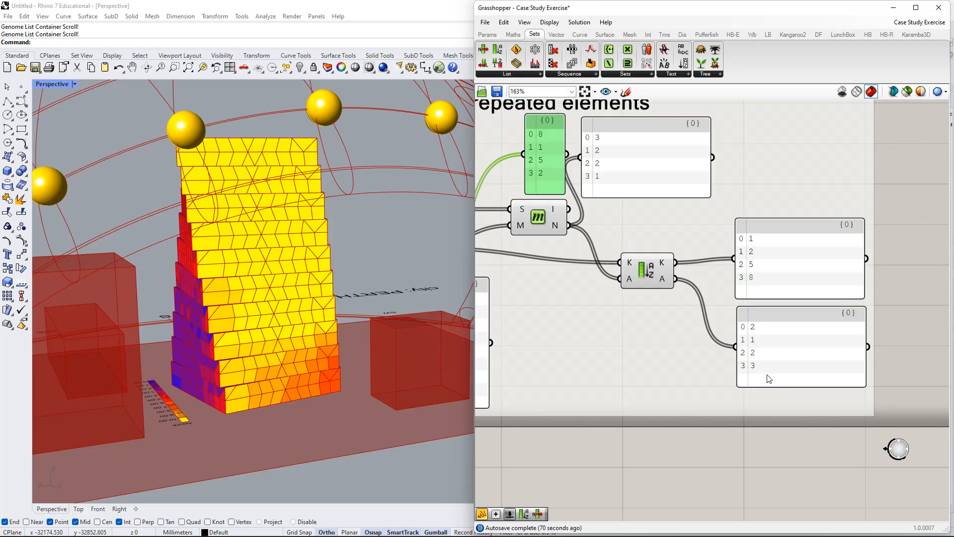
right_click_drag(769, 379, 665, 377)
double_click(813, 290)
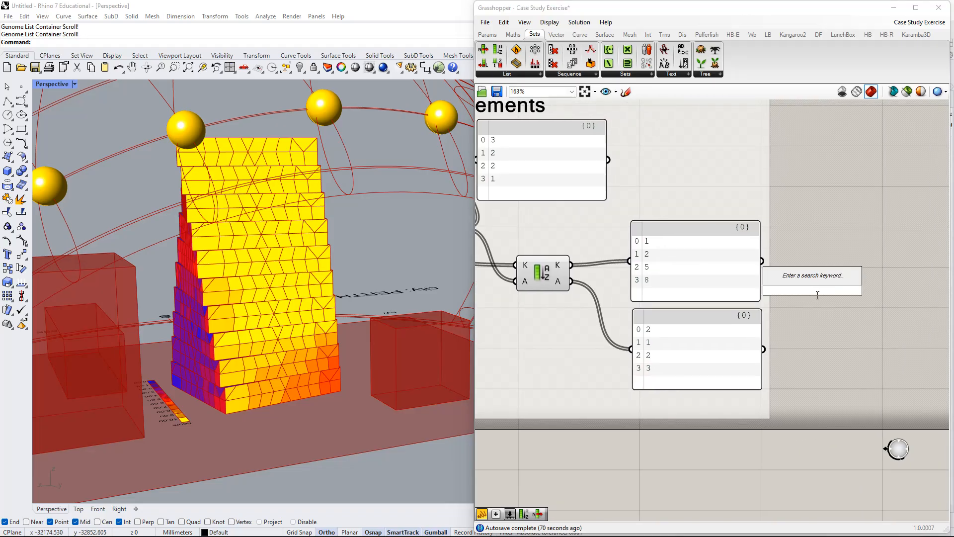
type("ITEM")
key("Return")
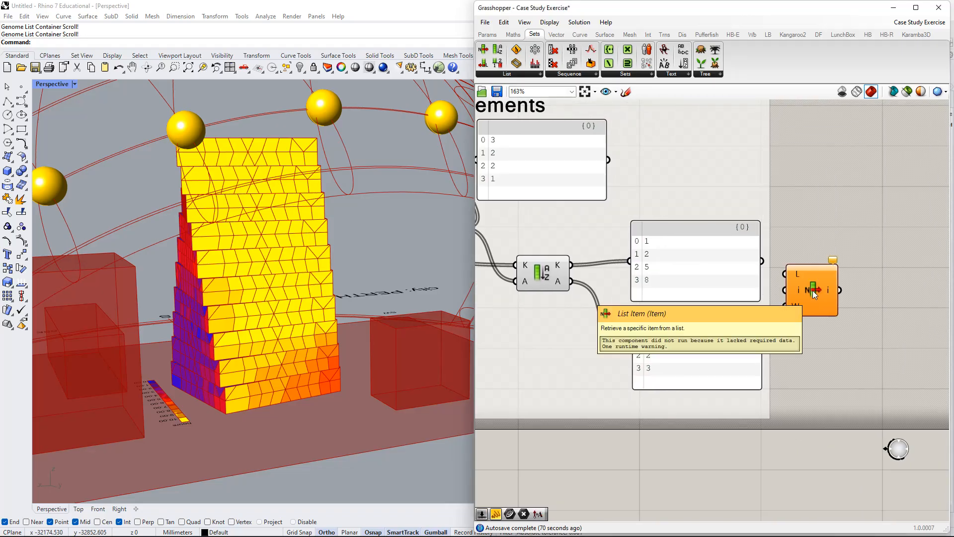
left_click_drag(813, 290, 571, 281)
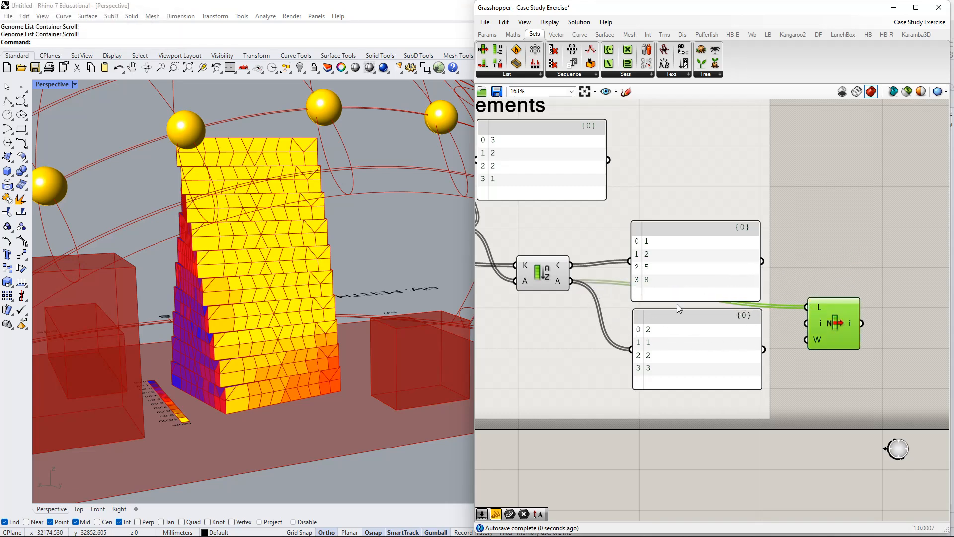
left_click_drag(820, 322, 860, 328)
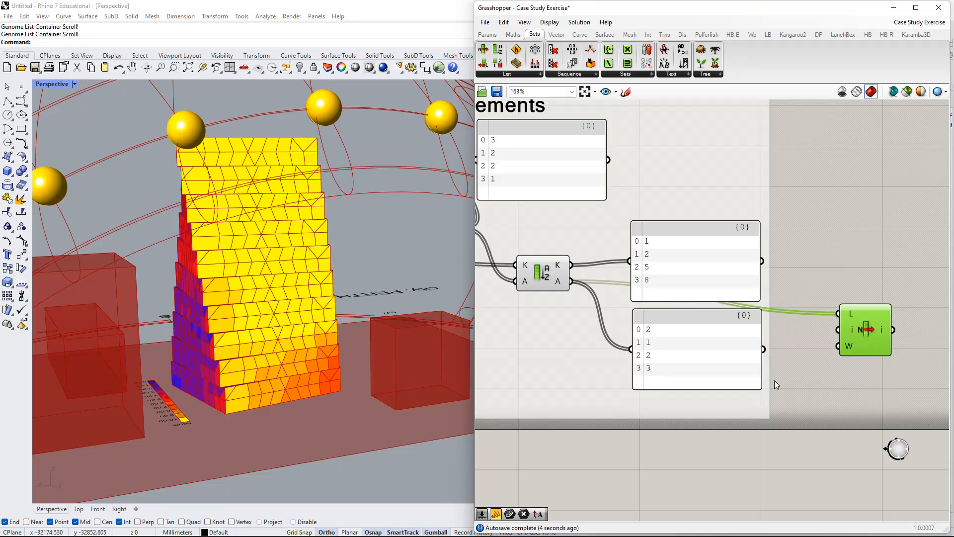
Add a 0 to 10 integer slider set to 3, wire it to List Item's index input, and align List Item beside it.
right_click_drag(776, 384, 641, 311)
double_click(575, 373)
type("slider")
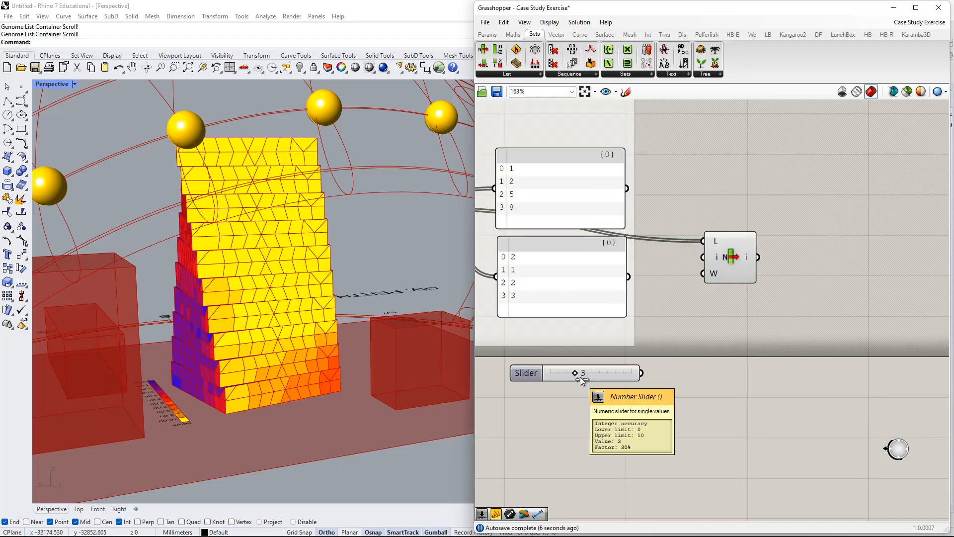
key("Return")
left_click_drag(685, 340, 708, 256)
left_click_drag(728, 255, 702, 371)
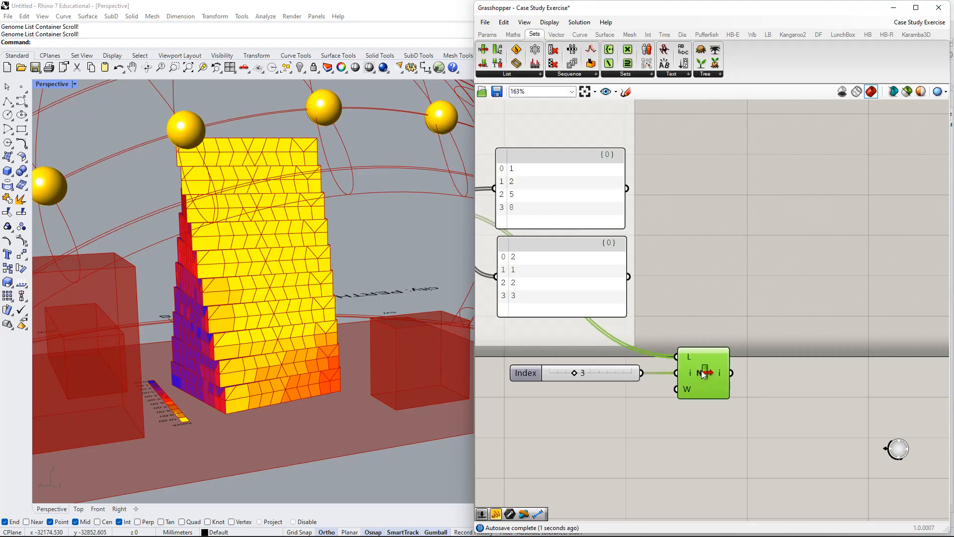
Add a panel showing List Item's output and line it up beside the component.
double_click(835, 341)
type("//")
key("Return")
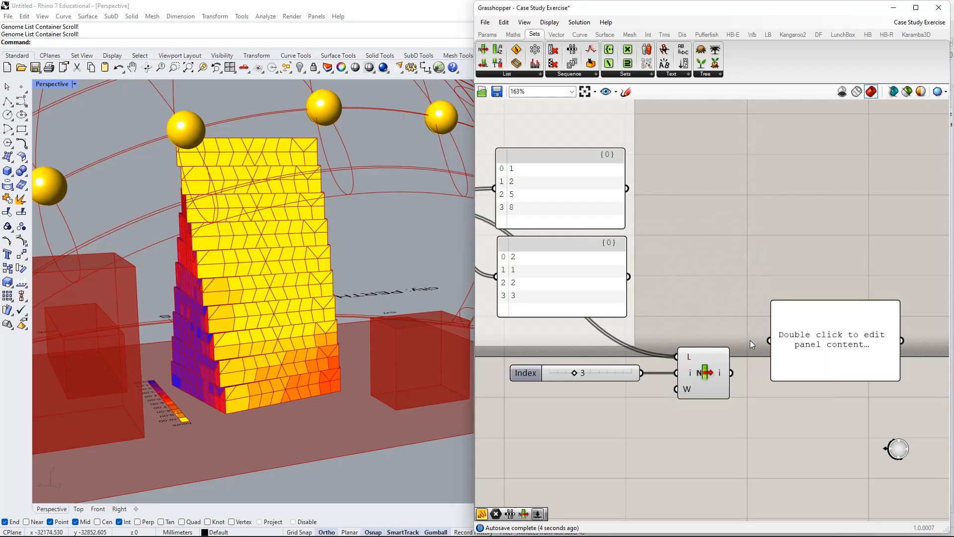
left_click_drag(778, 345, 765, 349)
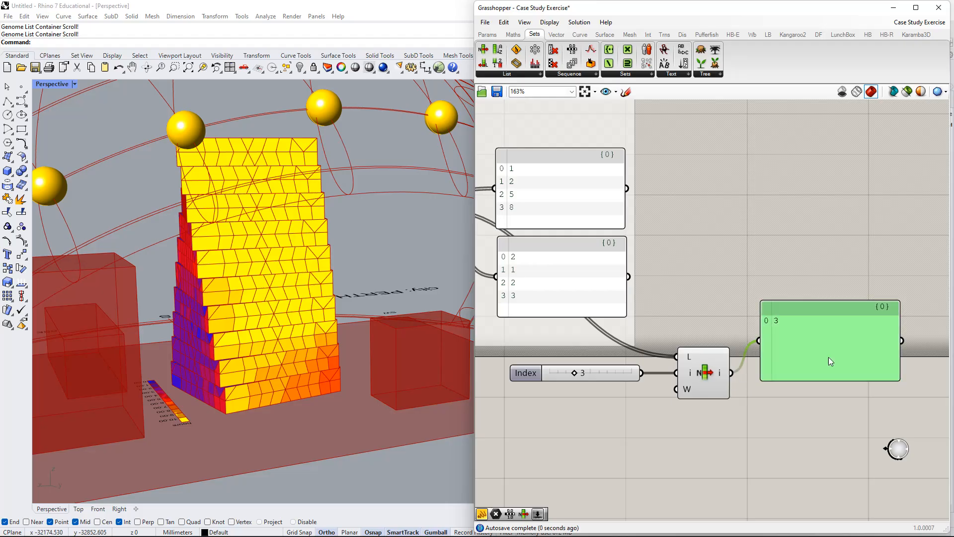
left_click_drag(828, 357, 814, 383)
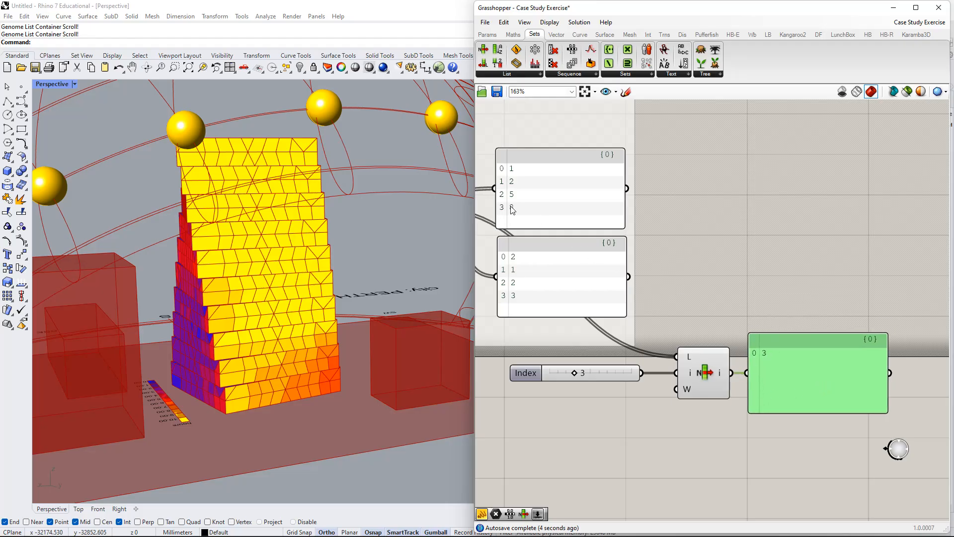
Compare the sorted K and A panels with the hours legend beside the tower and the sunlight results panel.
right_click_drag(517, 213, 768, 227)
scroll(536, 205, "down", 2)
right_click_drag(214, 395, 191, 416)
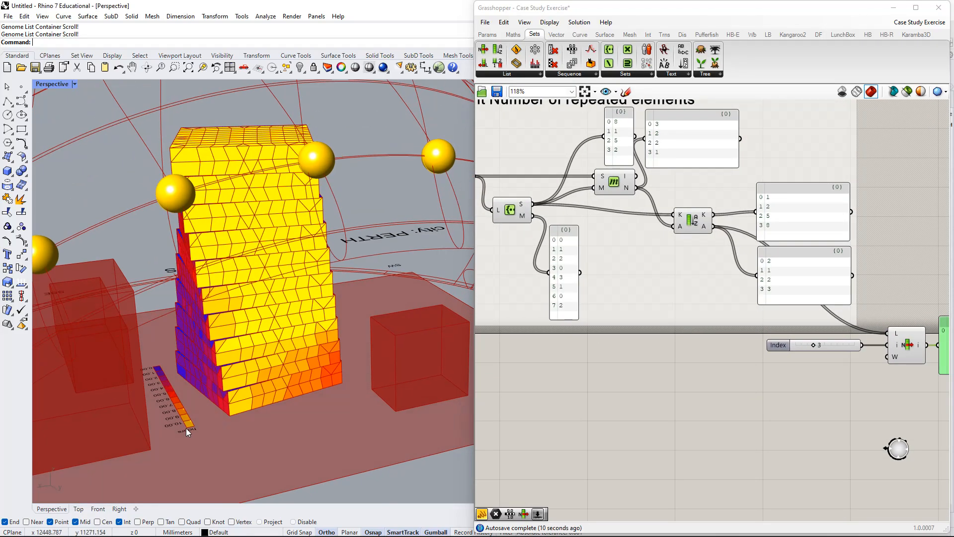
right_click_drag(940, 361, 803, 346)
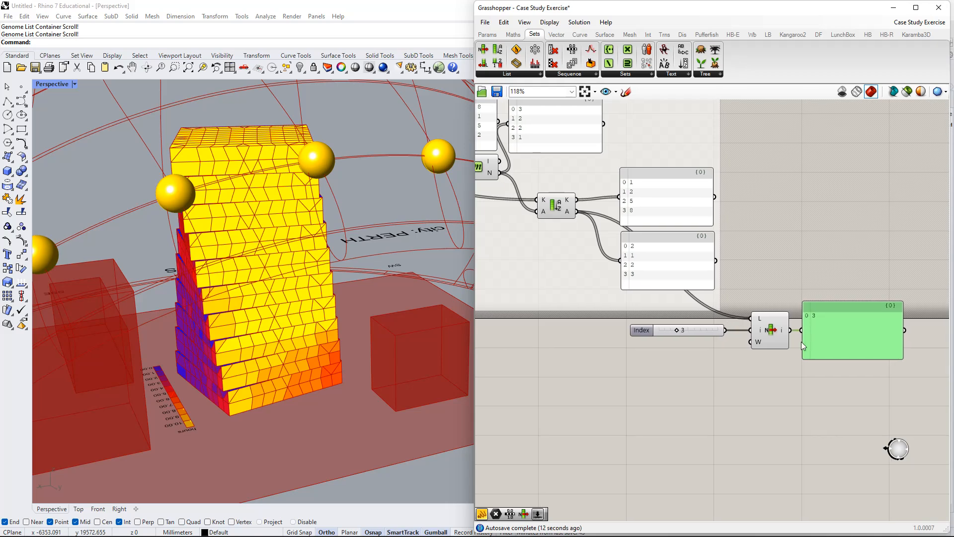
scroll(559, 312, "down", 1)
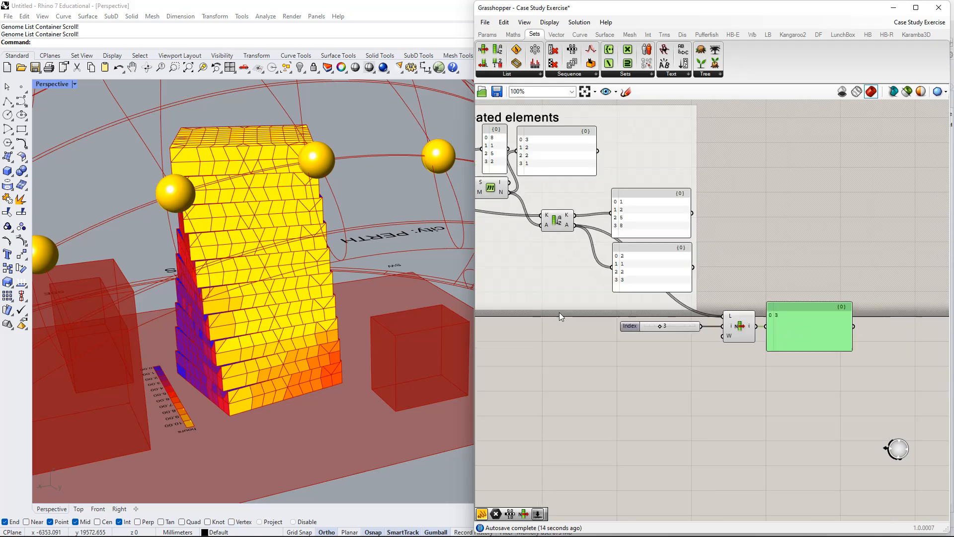
right_click_drag(559, 313, 711, 323)
scroll(534, 337, "down", 2)
right_click_drag(534, 336, 774, 319)
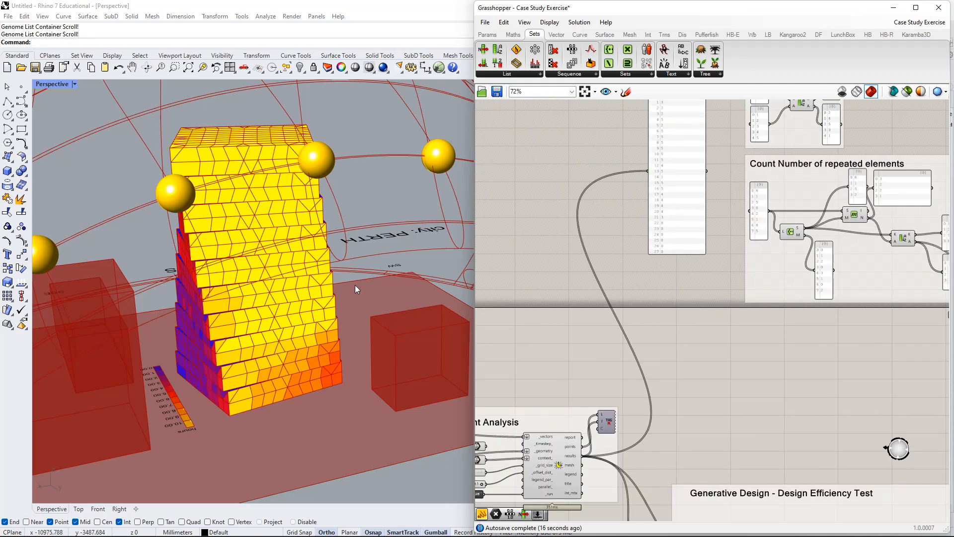
right_click_drag(692, 387, 616, 377)
right_click_drag(620, 203, 582, 290)
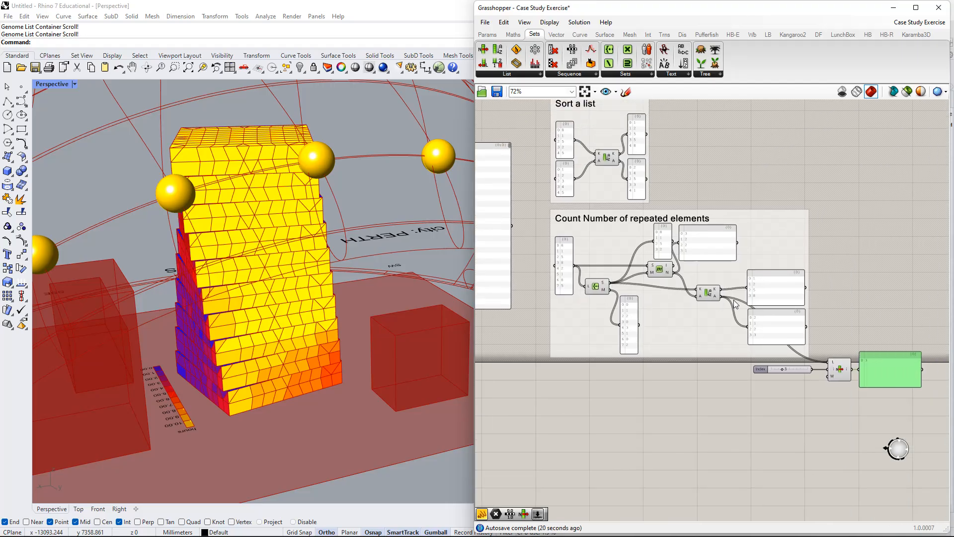
Tighten the Count Number of repeated elements layout by repositioning Member Index, its S and N panels, and Sort List.
scroll(694, 290, "up", 2)
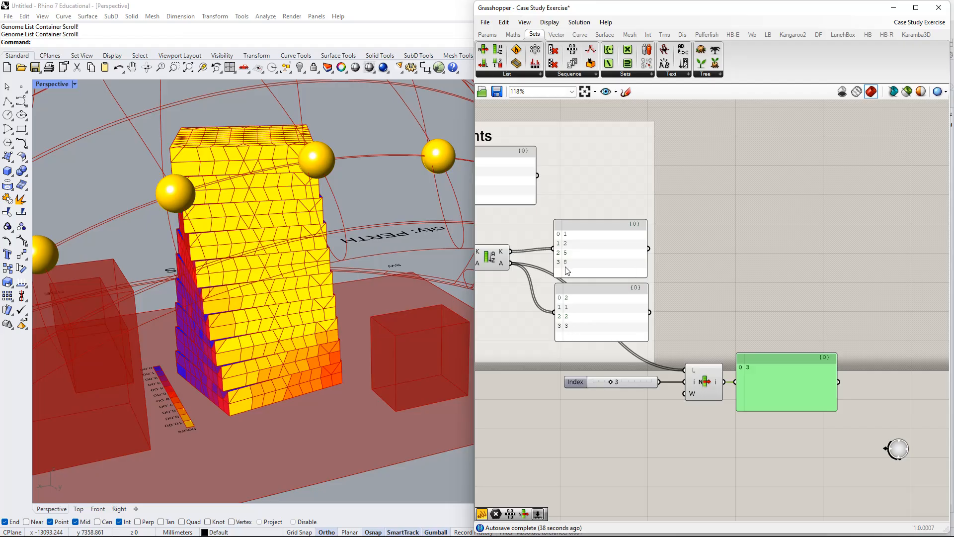
right_click_drag(703, 344, 537, 311)
right_click_drag(582, 336, 670, 323)
scroll(687, 324, "down", 2)
right_click_drag(596, 257, 804, 338)
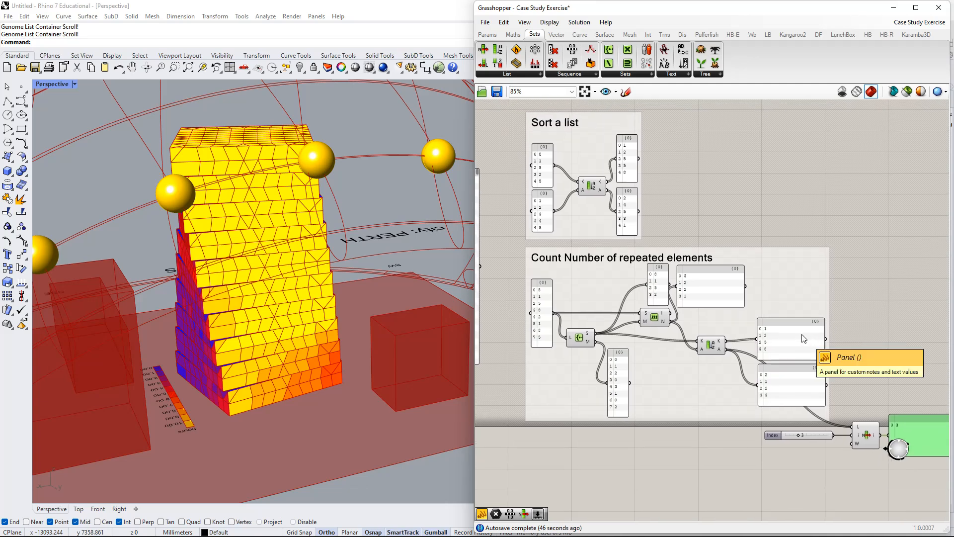
left_click_drag(658, 322, 650, 325)
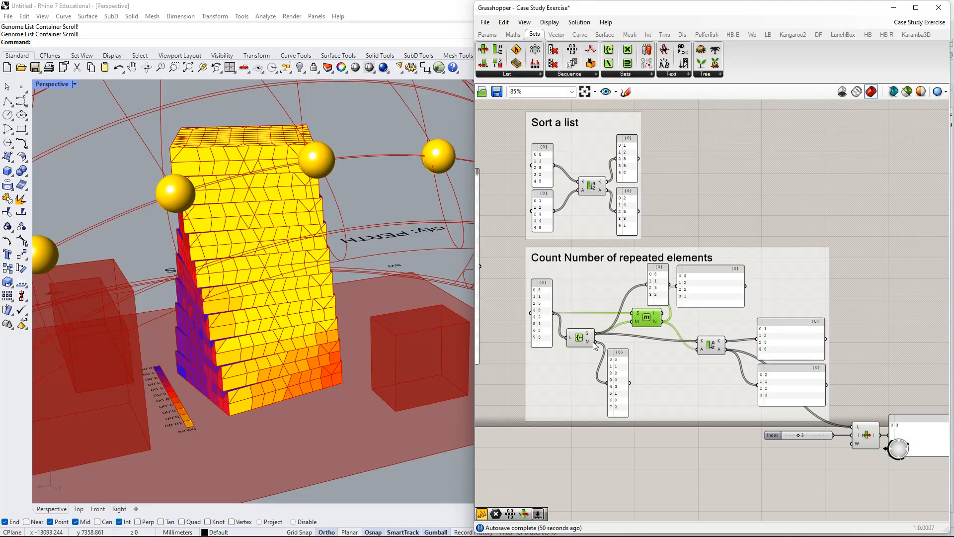
left_click_drag(655, 290, 641, 290)
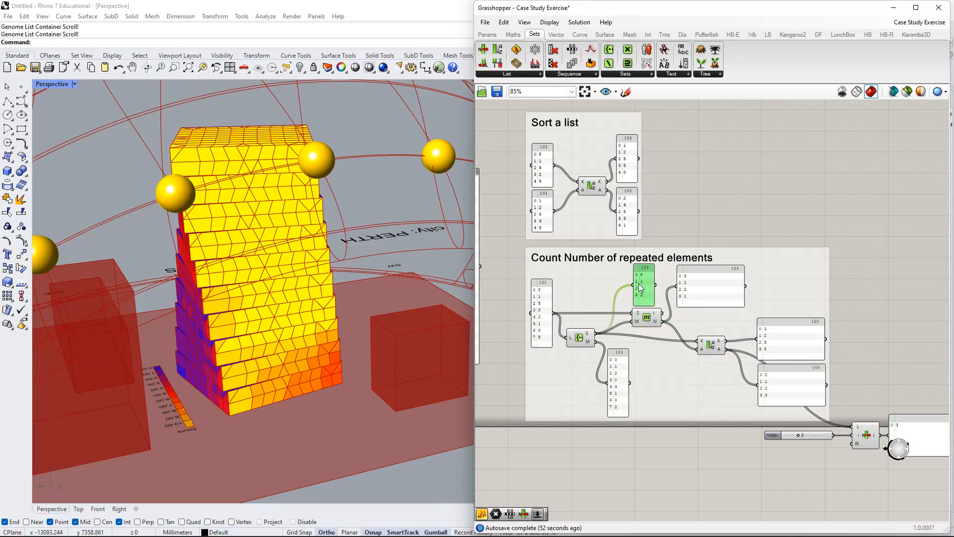
mouse_move(704, 287)
left_mouse_down()
mouse_move(722, 299)
mouse_move(704, 294)
left_mouse_up()
left_click_drag(705, 346, 684, 337)
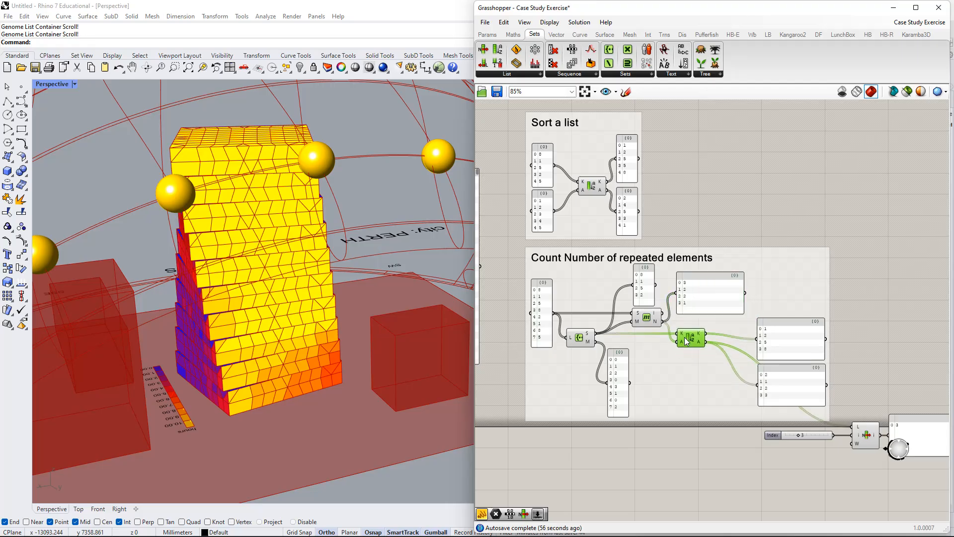
Move the sorted K and A panels up, narrow both to fit their values, and nudge Member Index toward Create Set.
left_click_drag(800, 348, 785, 326)
left_click_drag(785, 376, 779, 364)
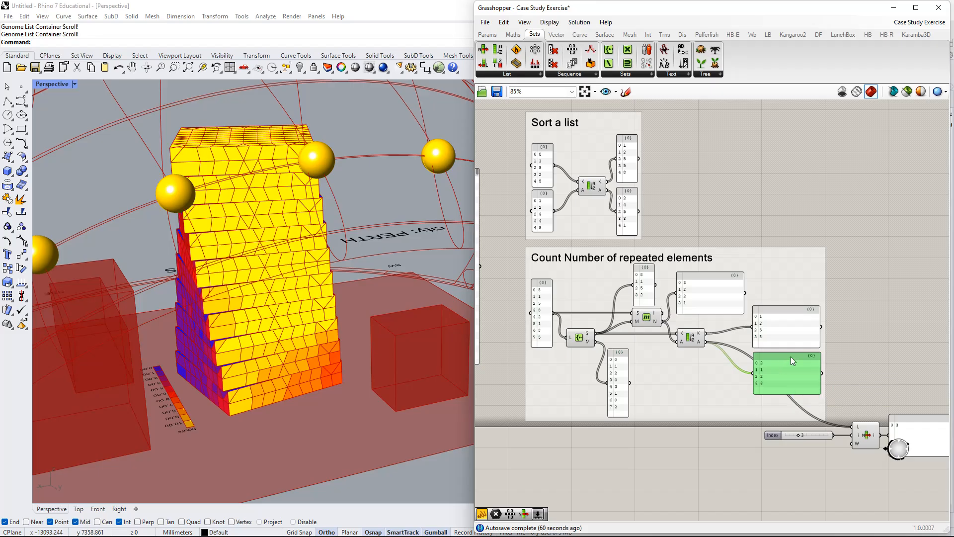
left_click_drag(823, 336, 777, 335)
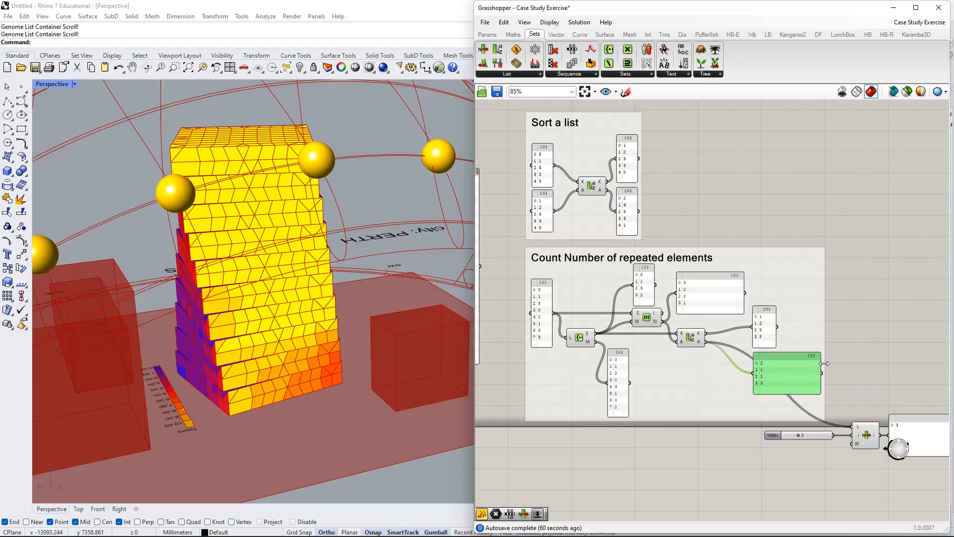
left_click_drag(824, 363, 782, 363)
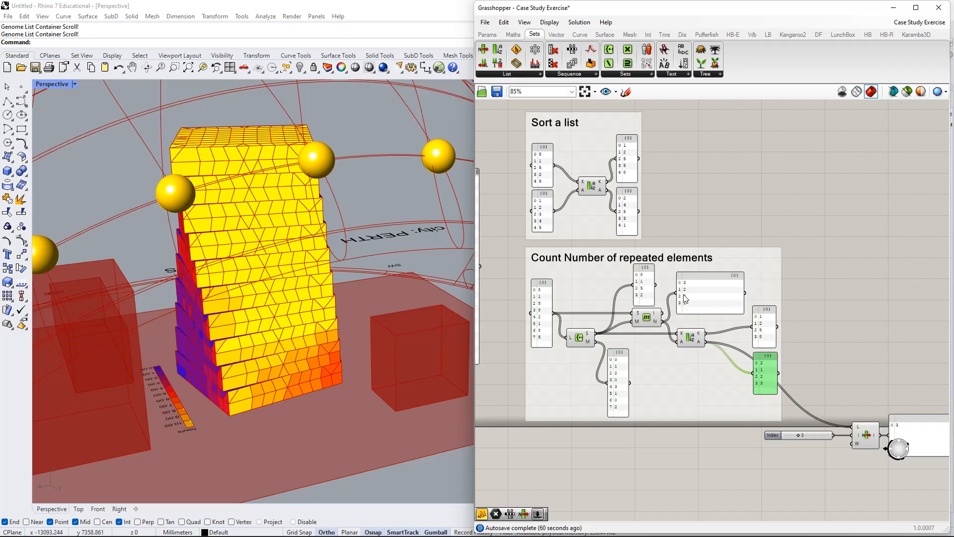
right_click_drag(614, 319, 670, 327)
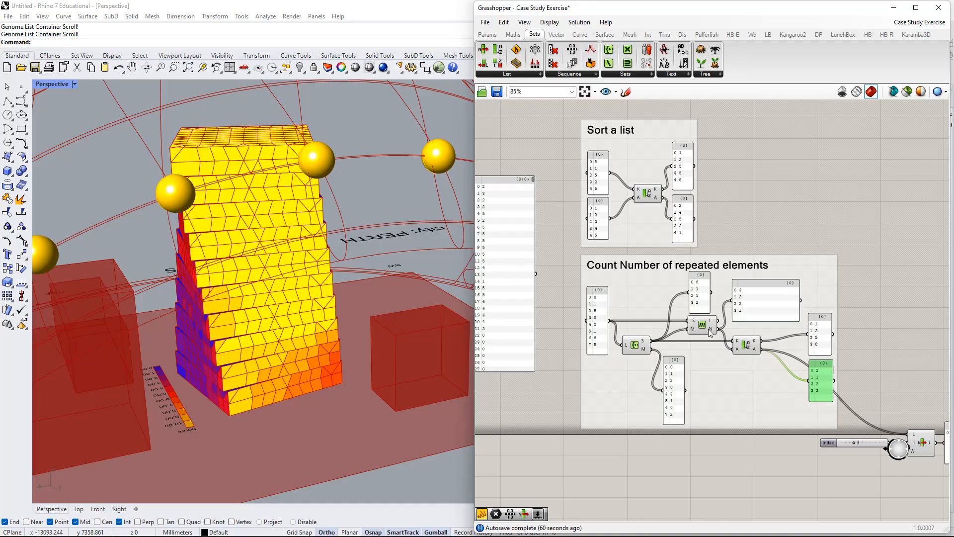
left_click(709, 332)
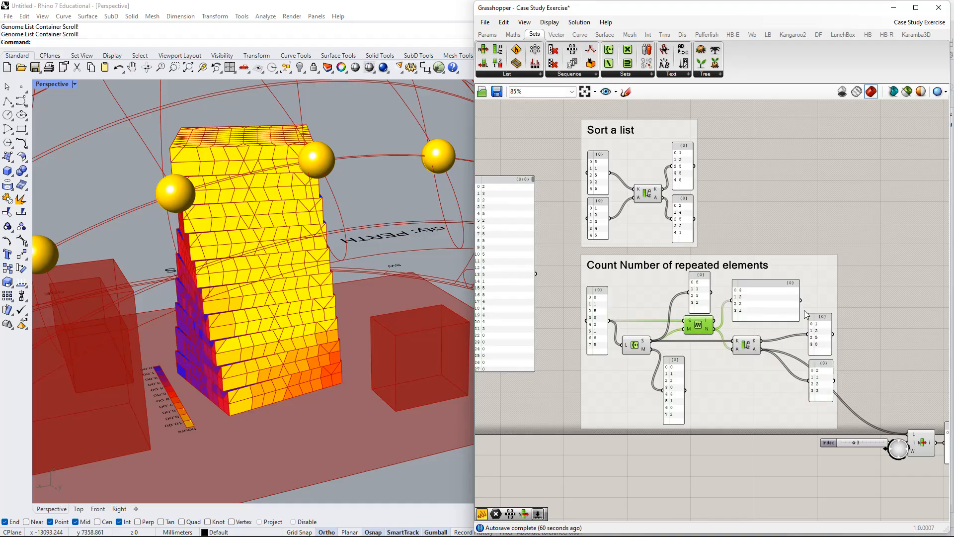
Review the repeated-elements example from the input list through Create Set, Member Index and Sort List to the List Item panel.
right_click_drag(808, 304, 760, 278)
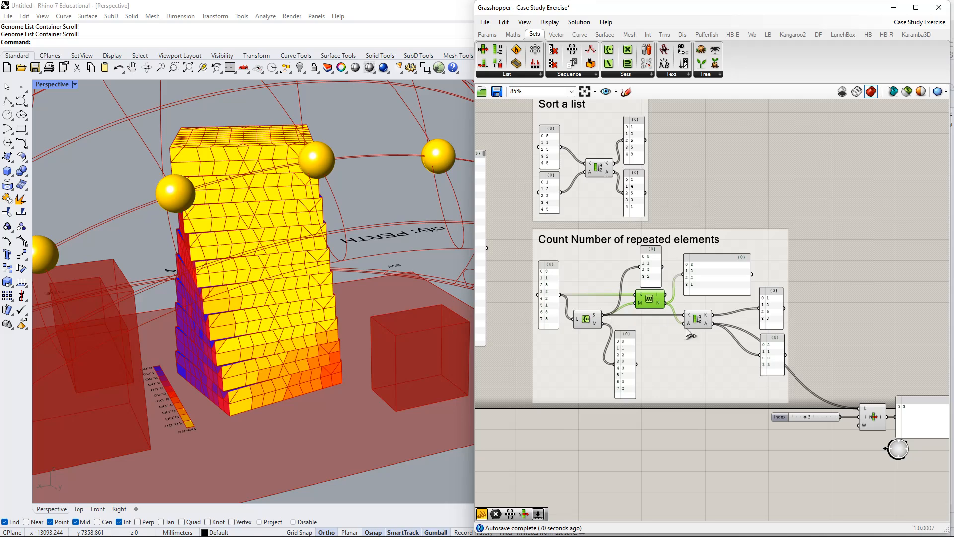
right_click_drag(784, 334, 751, 307)
right_click_drag(523, 281, 553, 255)
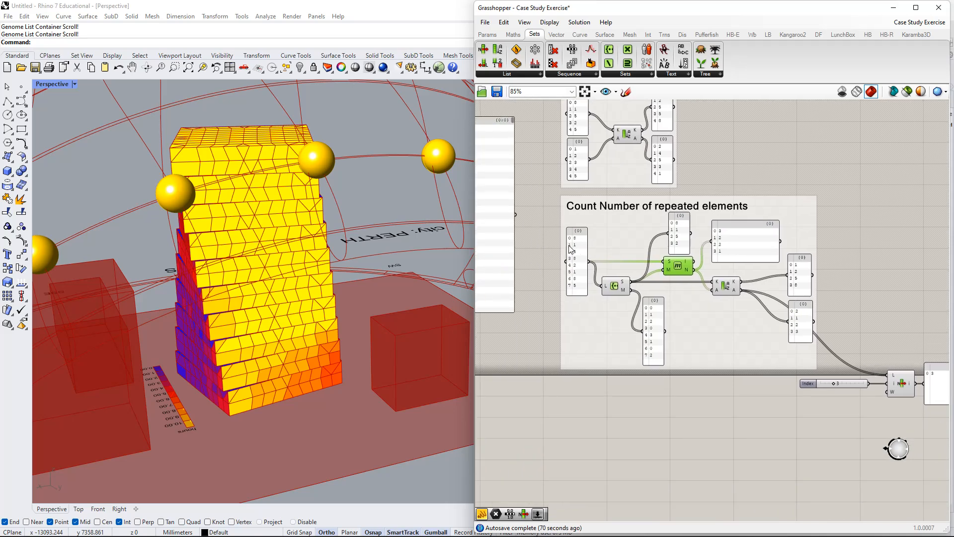
right_click_drag(840, 334, 766, 347)
right_click_drag(855, 370, 766, 353)
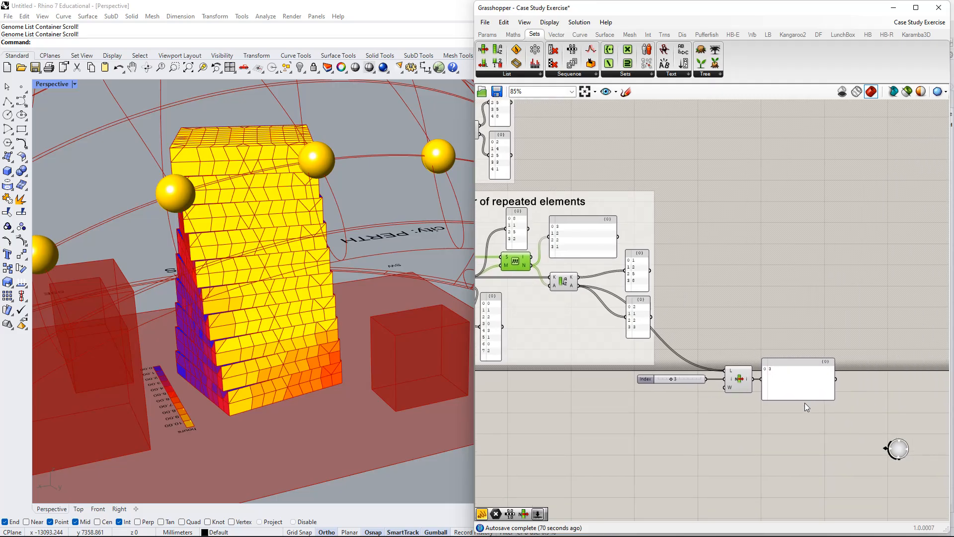
scroll(795, 427, "down", 3)
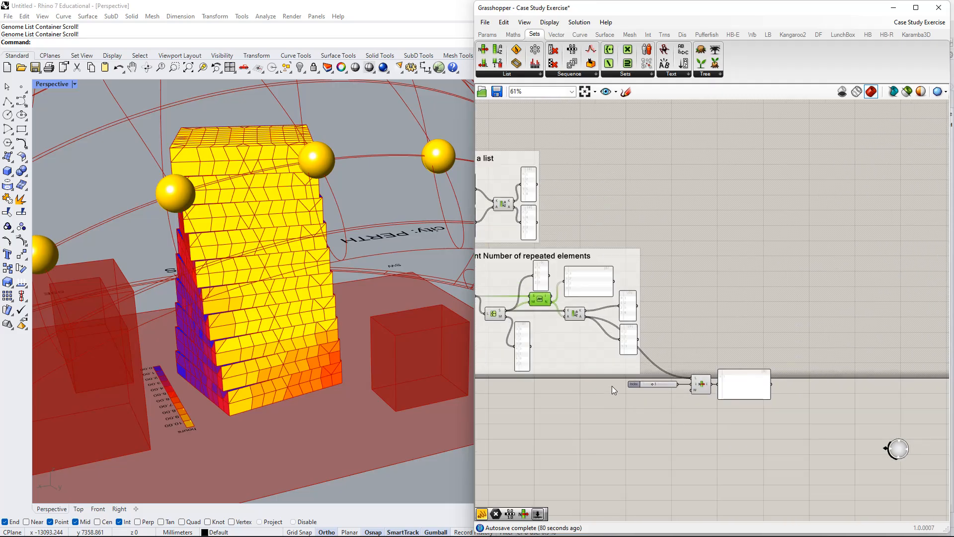
Examine the Design Efficiency Test group and trace the Direct SunLight Analysis results to it and to the results panel.
right_click_drag(612, 379, 700, 275)
scroll(701, 367, "down", 2)
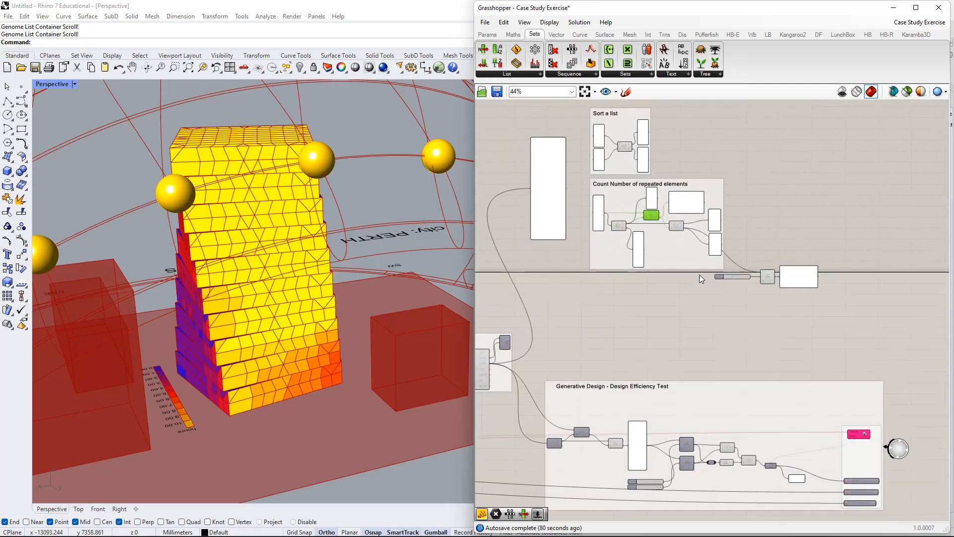
right_click_drag(688, 354, 709, 282)
scroll(654, 355, "up", 6)
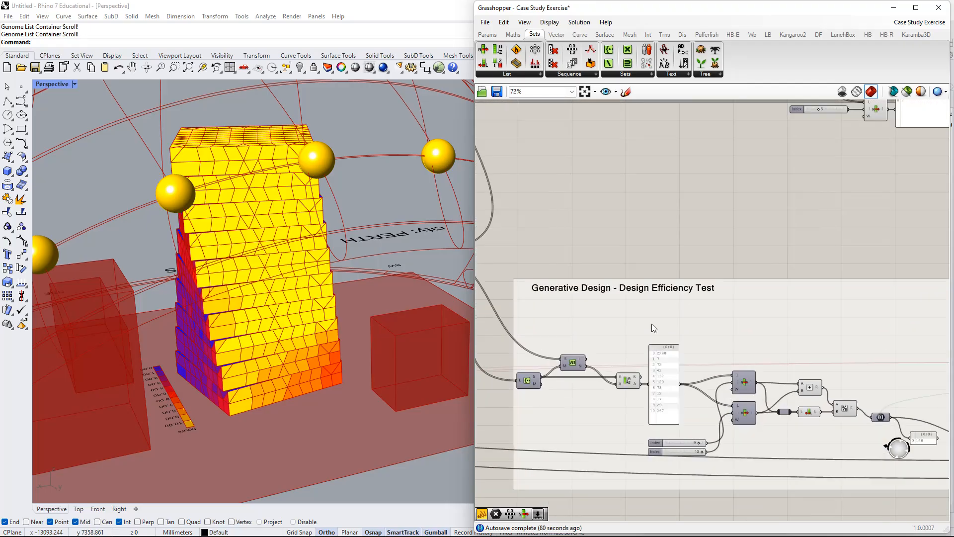
scroll(615, 292, "down", 2)
right_click_drag(594, 215, 714, 274)
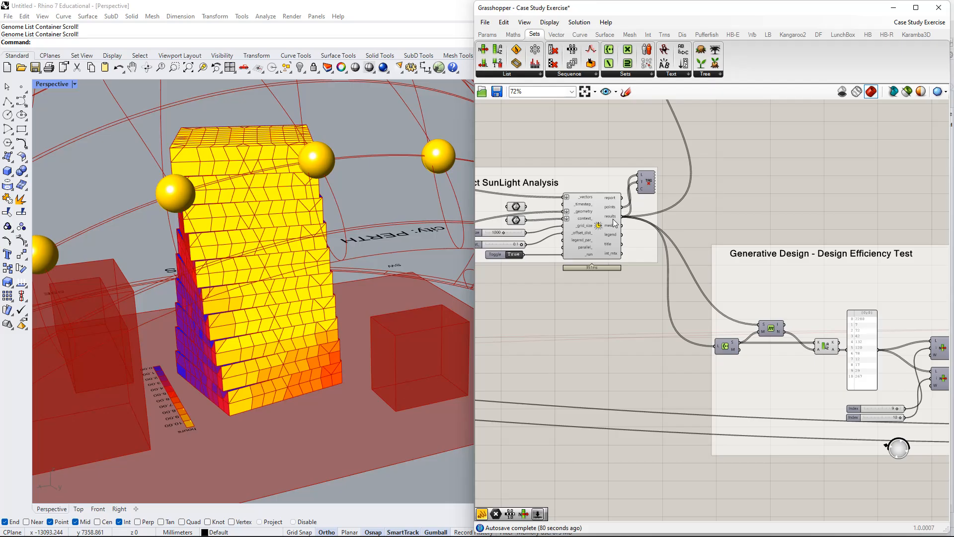
scroll(759, 154, "down", 2)
right_click_drag(759, 154, 642, 384)
scroll(630, 244, "up", 5)
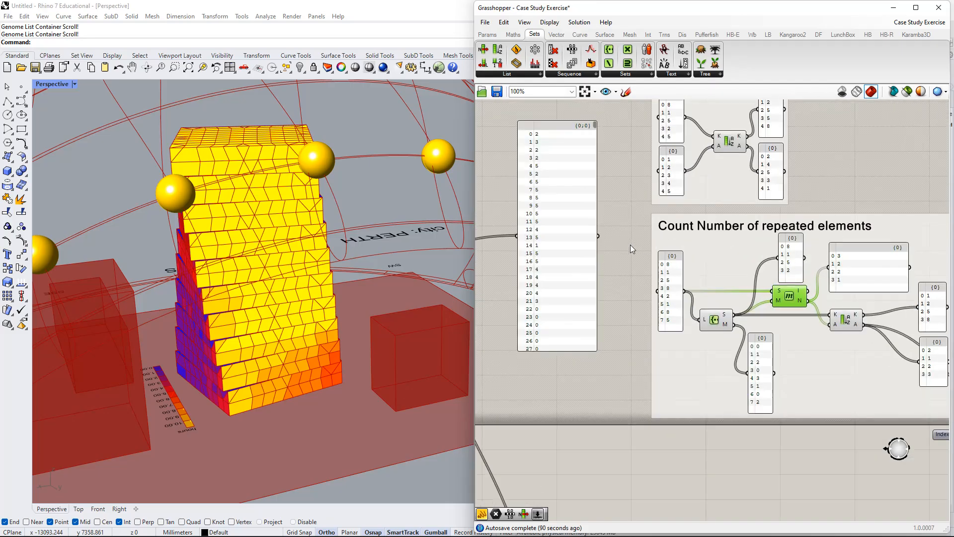
Feed the sun-hours results panel into Create Set and Member Index in place of the sample input list, and delete the sample panel.
left_click_drag(676, 298, 658, 282)
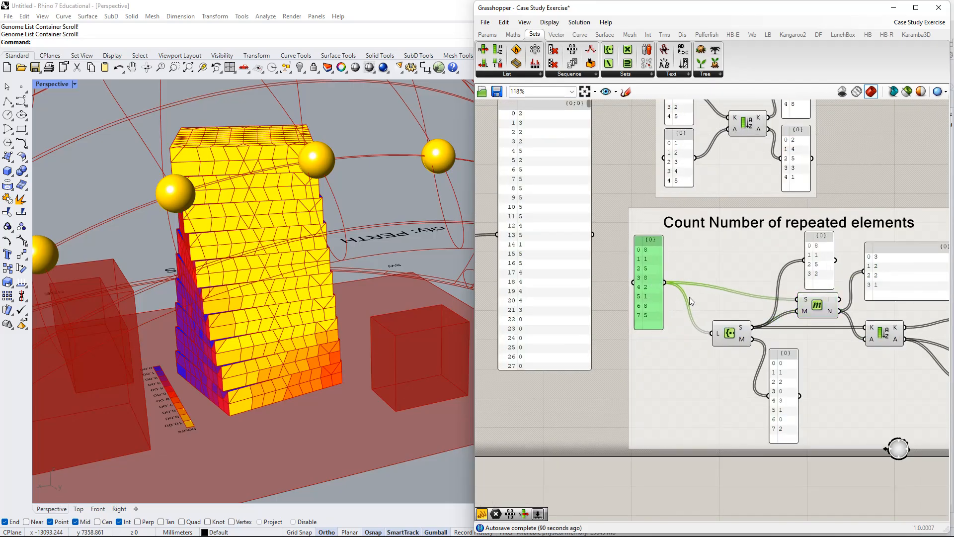
left_click_drag(664, 244, 645, 373)
key("Delete")
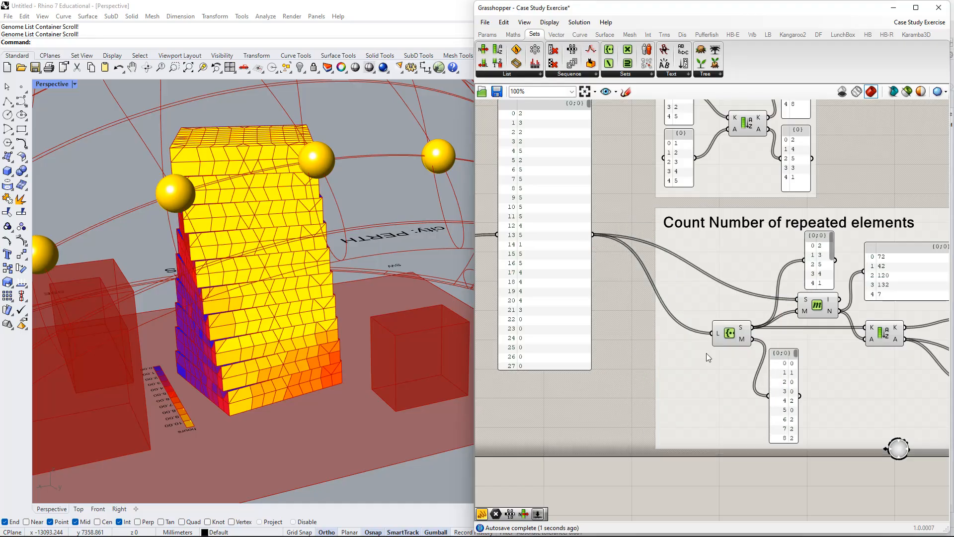
Lengthen the panel of sorted A values to show the whole list, and move the Index slider below List Item.
scroll(705, 353, "down", 2)
right_click_drag(814, 352, 669, 298)
scroll(887, 356, "up", 1)
right_click_drag(888, 356, 737, 309)
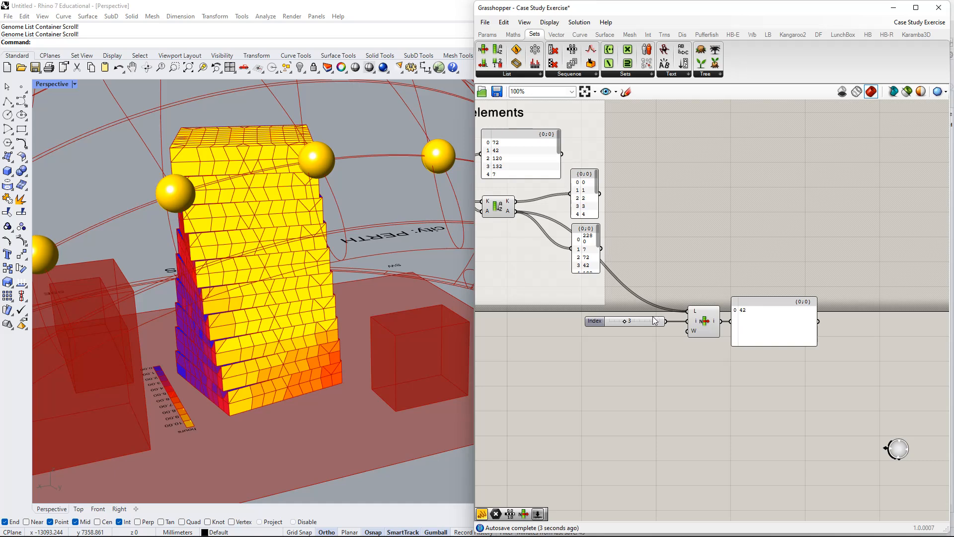
left_click_drag(592, 277, 596, 385)
left_click_drag(608, 322, 634, 374)
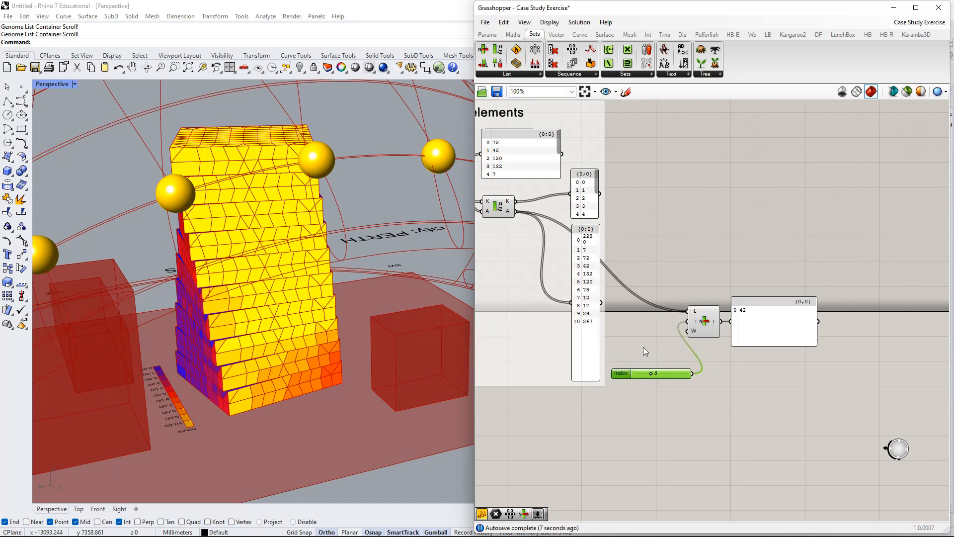
left_click_drag(682, 325, 659, 371)
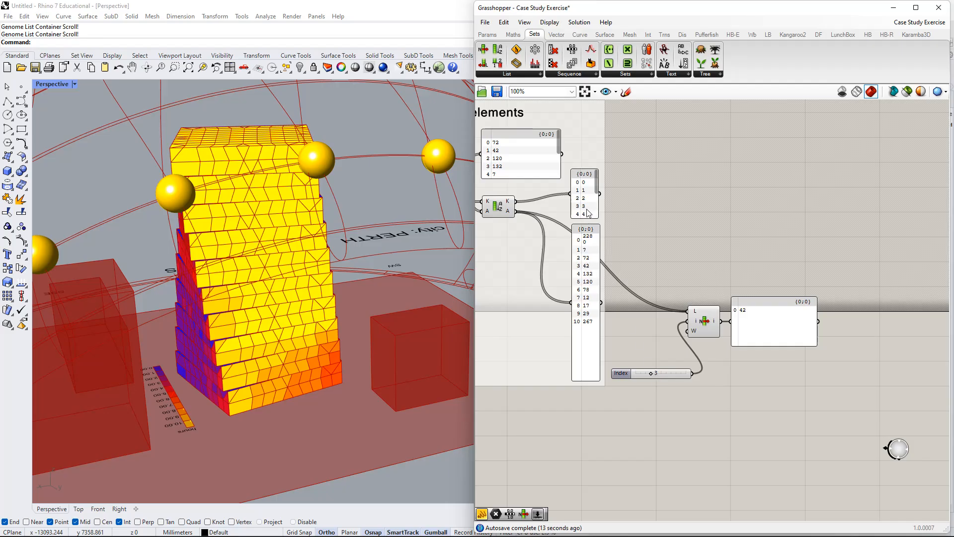
Set the List Item's Index slider to 10 and nudge the extracted-value panel beside List Item.
mouse_move(757, 314)
left_mouse_down()
mouse_move(768, 311)
mouse_move(761, 309)
left_mouse_up()
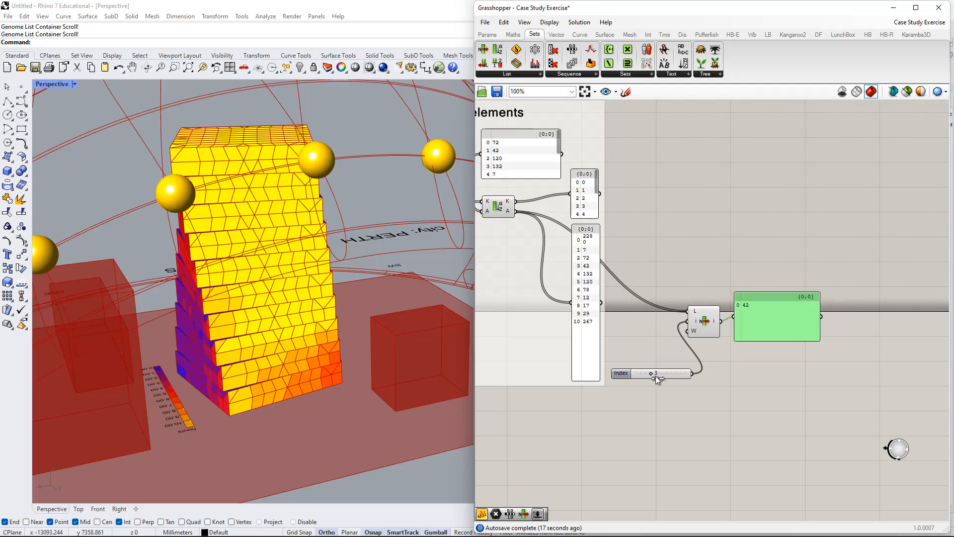
left_click_drag(656, 376, 760, 380)
mouse_move(768, 317)
left_mouse_down()
mouse_move(777, 315)
mouse_move(752, 320)
left_mouse_up()
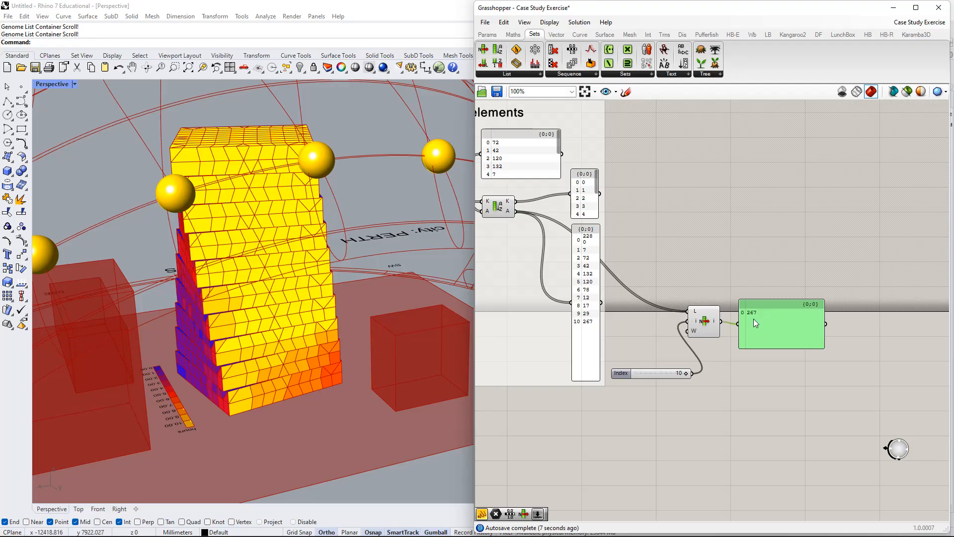
right_click_drag(750, 324, 767, 311)
left_click_drag(764, 309, 760, 307)
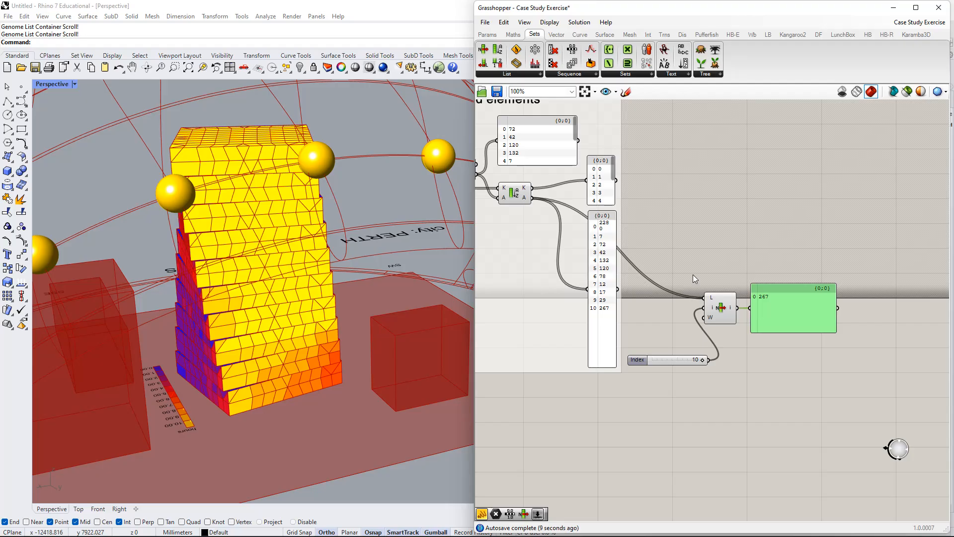
In the Design Efficiency Test group, move Member Index and Create Set upward, clear of the Sort List component.
scroll(694, 274, "down", 2)
left_click_drag(776, 254, 792, 279)
left_click_drag(753, 314, 695, 366)
scroll(696, 366, "down", 2)
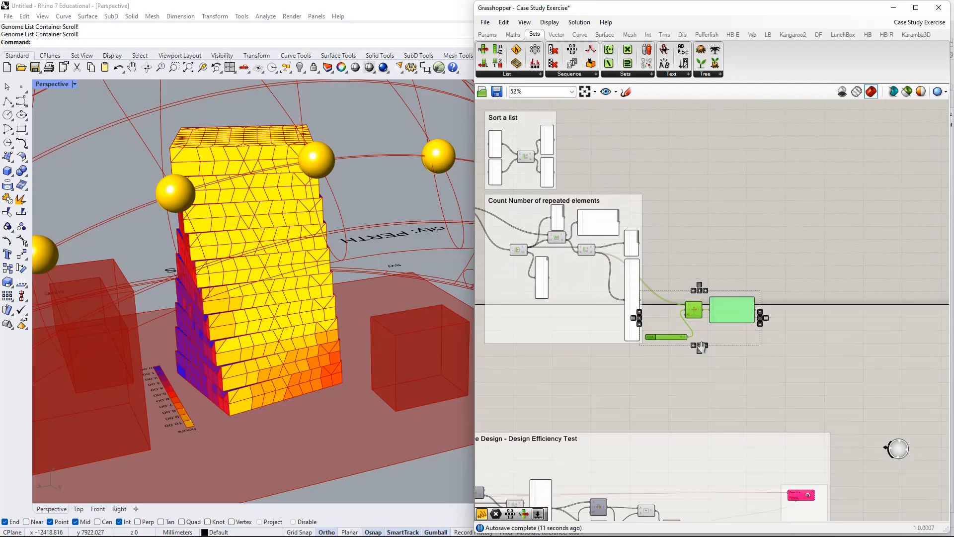
right_click_drag(729, 381, 724, 279)
scroll(704, 366, "up", 1)
right_click_drag(692, 362, 709, 278)
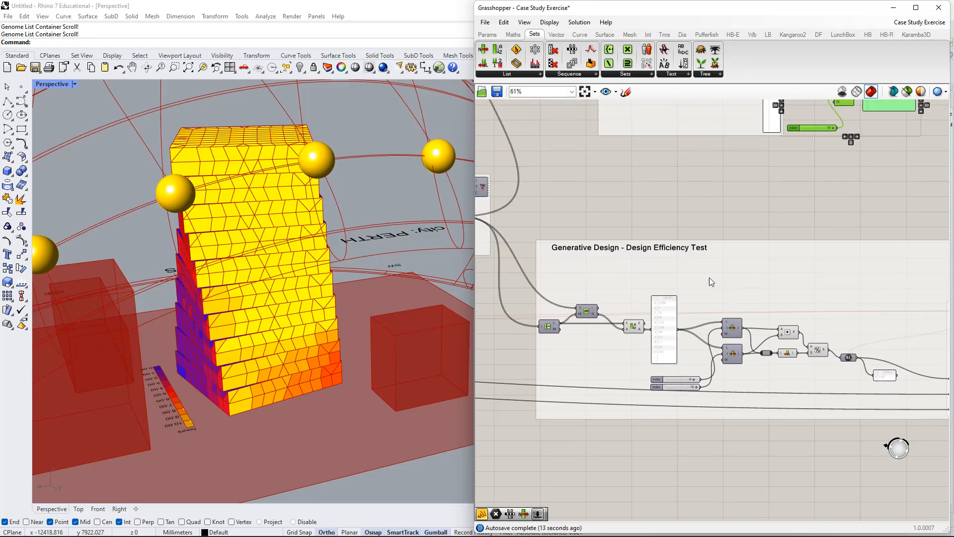
scroll(666, 296, "up", 2)
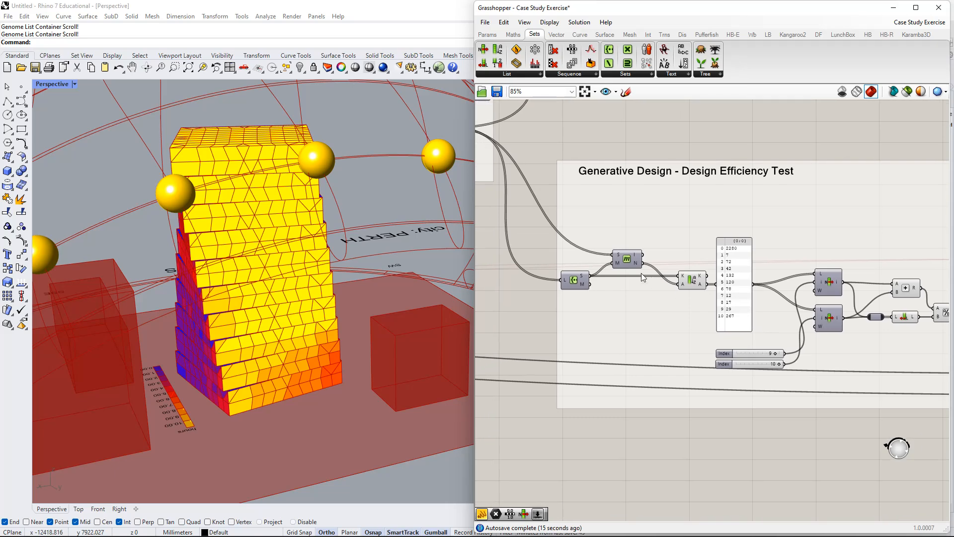
left_click_drag(630, 264, 631, 242)
left_click_drag(578, 284, 583, 261)
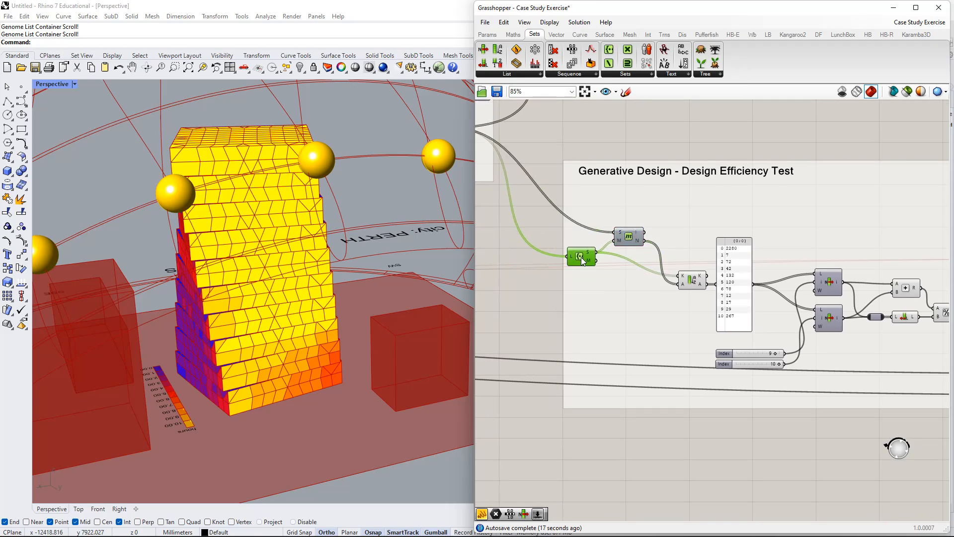
scroll(584, 261, "up", 1)
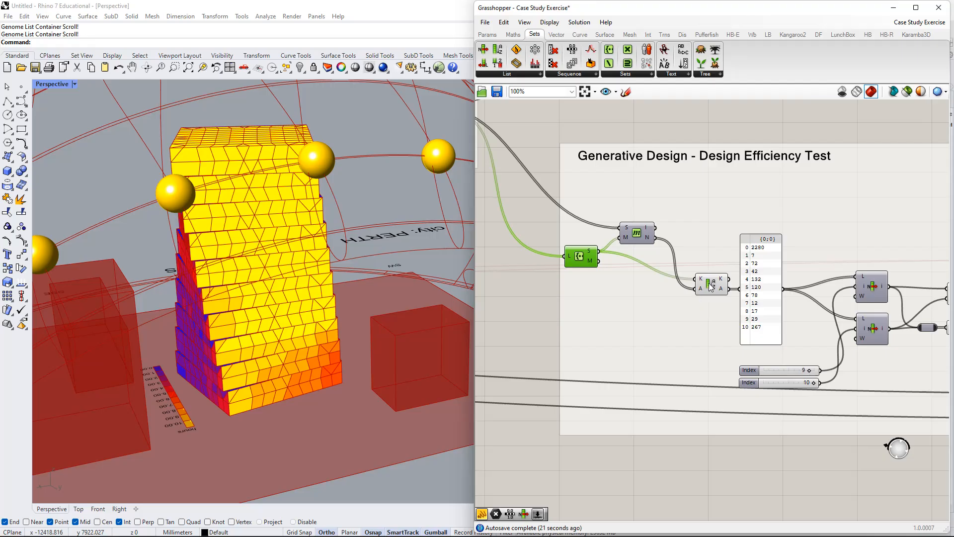
Nudge the sorted-counts panel in the Design Efficiency Test group slightly away from Sort List.
right_click_drag(748, 310, 657, 275)
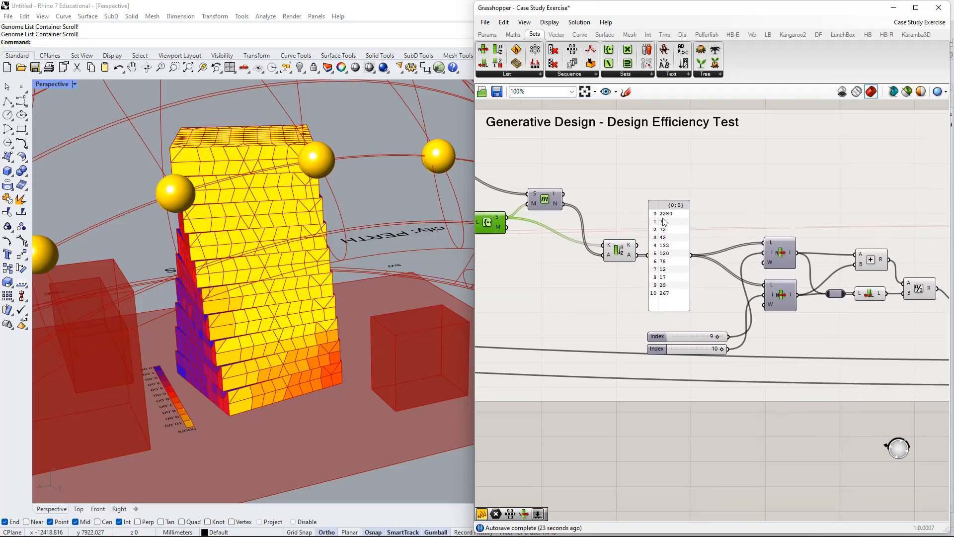
left_click_drag(672, 229, 680, 216)
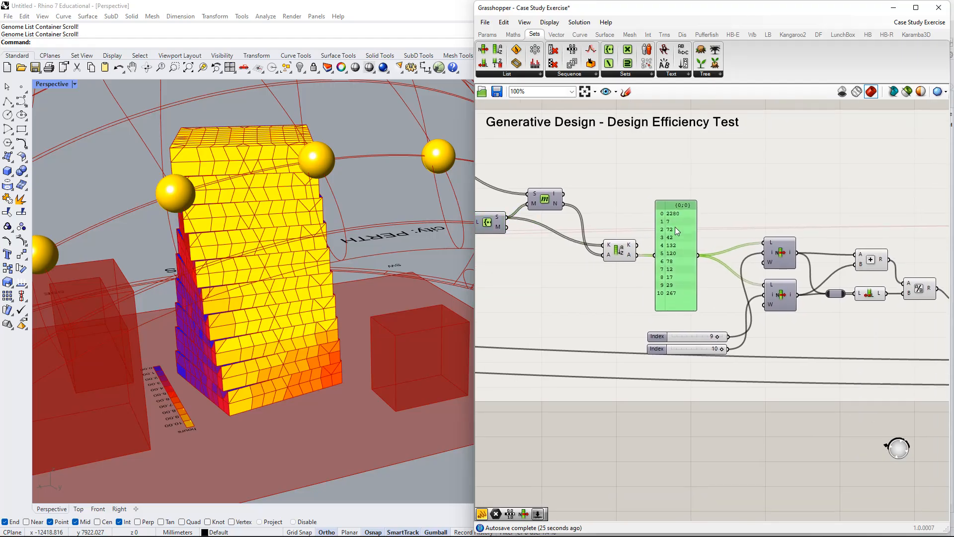
scroll(668, 218, "up", 2)
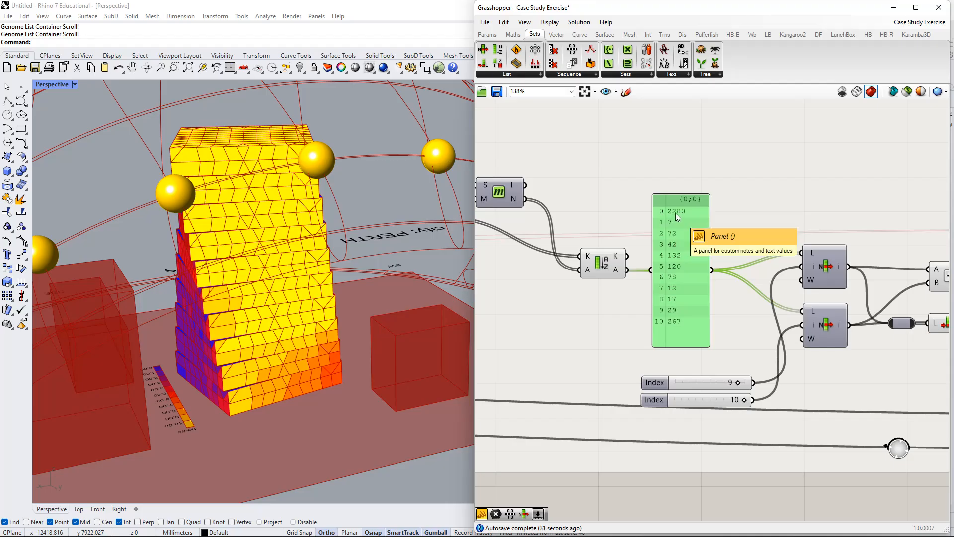
Examine the tower's sun-hours colouring from different angles against the sorted counts in the Design Efficiency Test panel.
right_click_drag(174, 229, 233, 251)
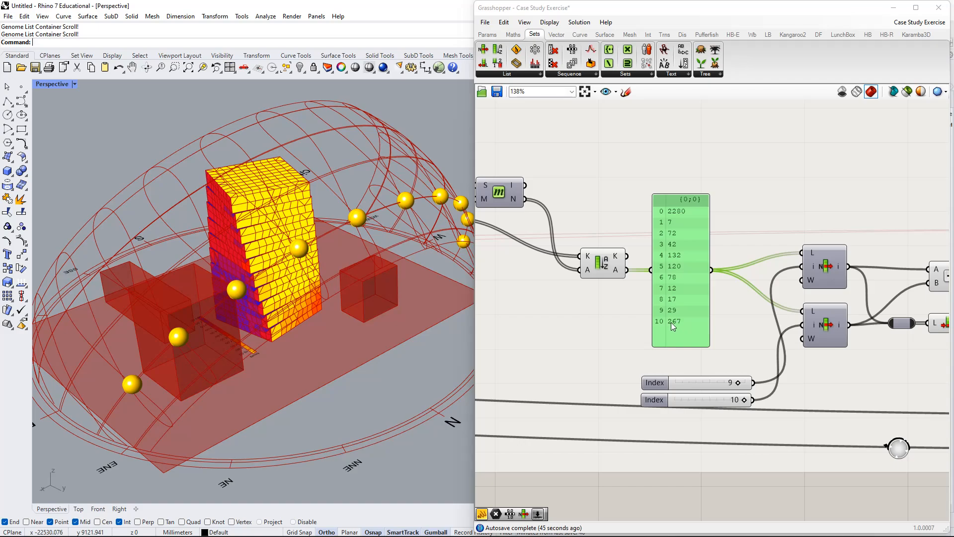
scroll(329, 296, "up", 10)
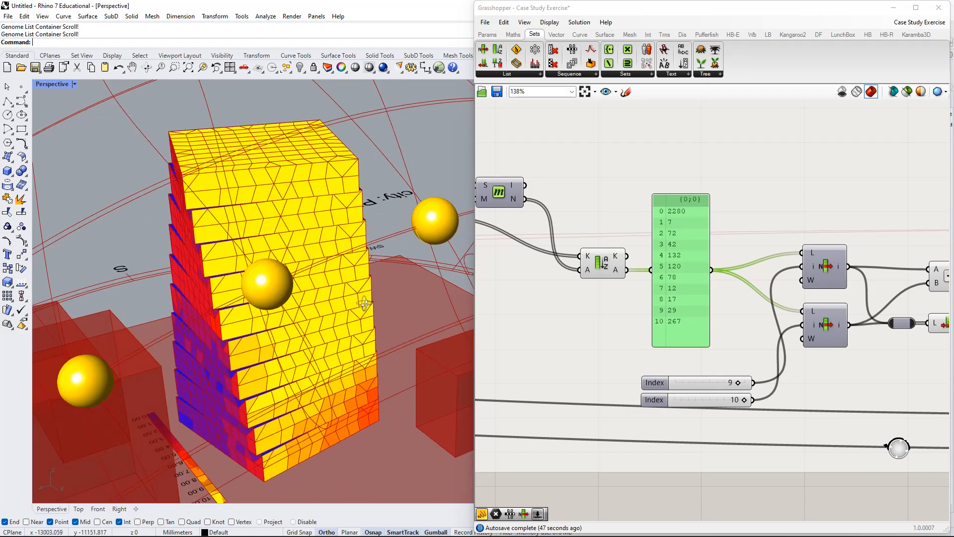
right_click_drag(364, 303, 308, 333)
scroll(347, 298, "down", 5)
right_click_drag(352, 296, 268, 277)
scroll(564, 302, "down", 5)
Set the Floors Rotation slider in the building parameters group to 16.
right_click_drag(623, 318, 894, 314)
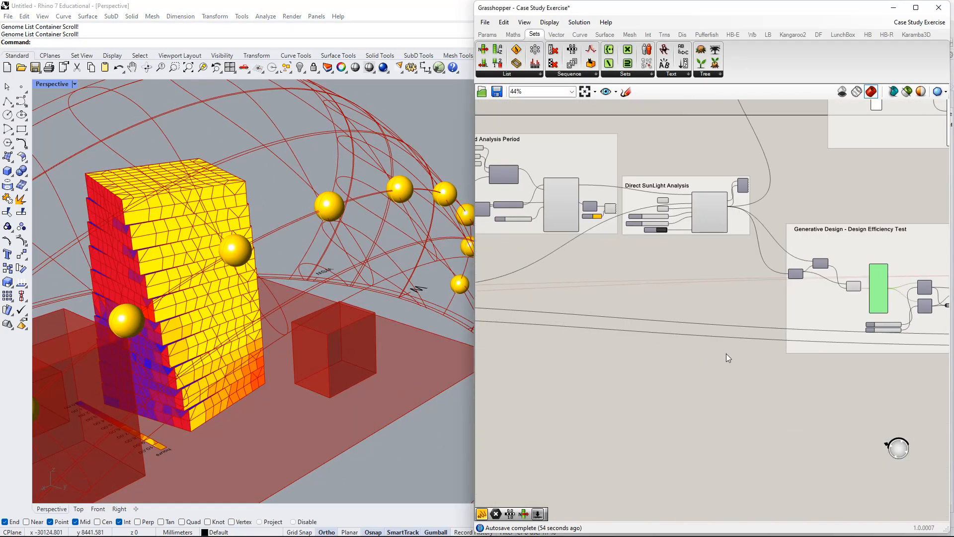
right_click_drag(516, 343, 714, 341)
scroll(715, 341, "down", 3)
right_click_drag(539, 330, 711, 331)
scroll(690, 327, "up", 7)
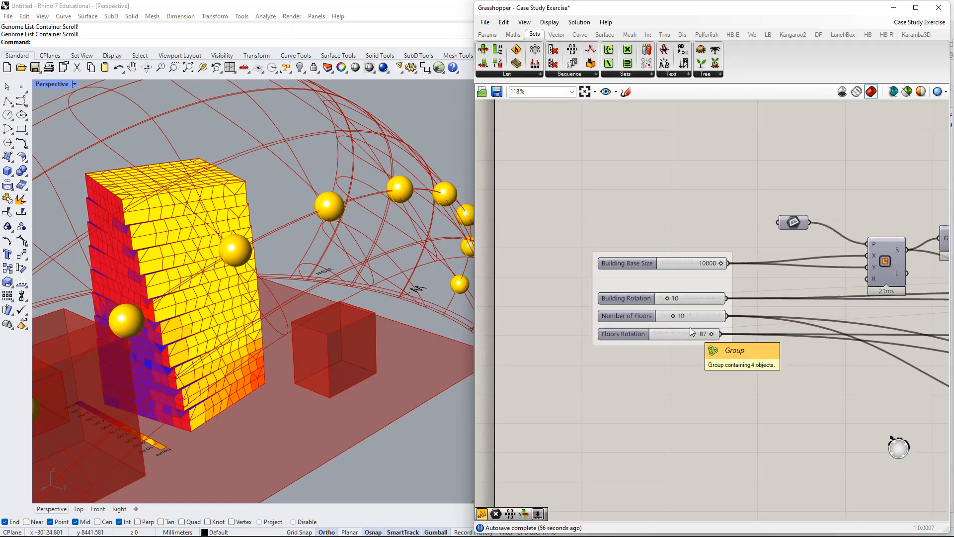
scroll(690, 327, "up", 2)
left_click_drag(717, 338, 664, 342)
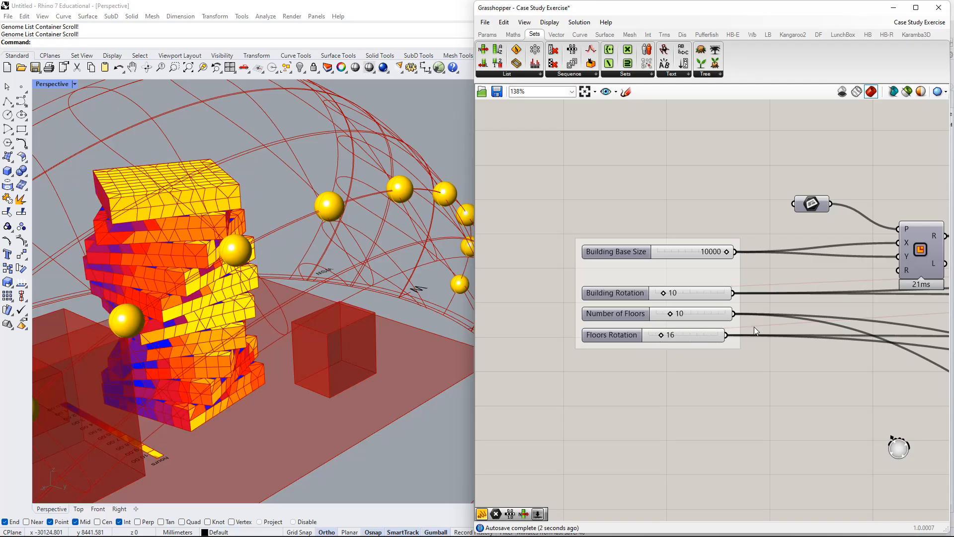
Review the Design Efficiency Test counts for the twisted tower and inspect its sun-hours colouring from several sides.
scroll(776, 330, "down", 5)
right_click_drag(843, 347, 680, 340)
right_click_drag(918, 336, 645, 301)
scroll(644, 301, "down", 4)
right_click_drag(790, 328, 603, 316)
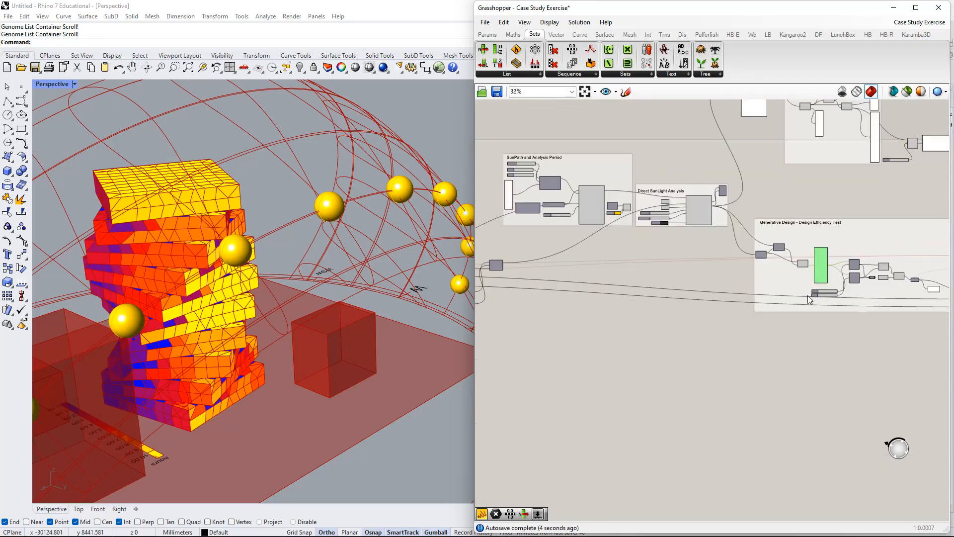
right_click_drag(814, 295, 512, 286)
scroll(651, 262, "up", 6)
right_click_drag(571, 279, 827, 287)
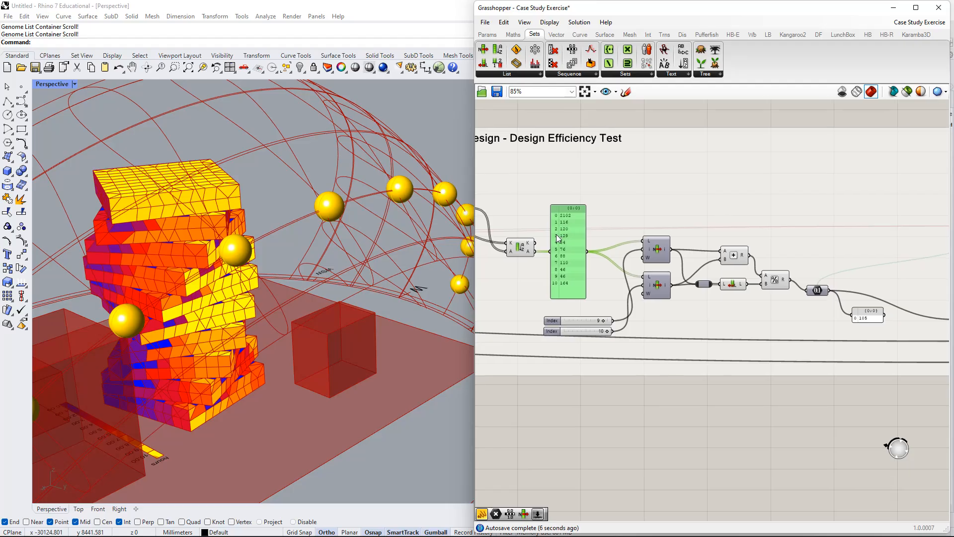
scroll(552, 247, "up", 5)
right_click_drag(238, 294, 313, 273)
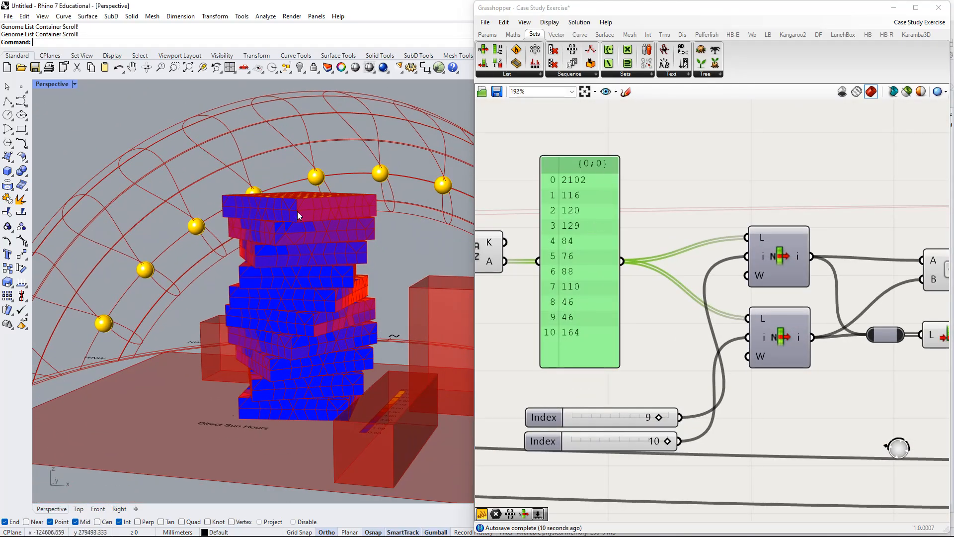
right_click_drag(304, 213, 328, 236)
scroll(725, 279, "down", 5)
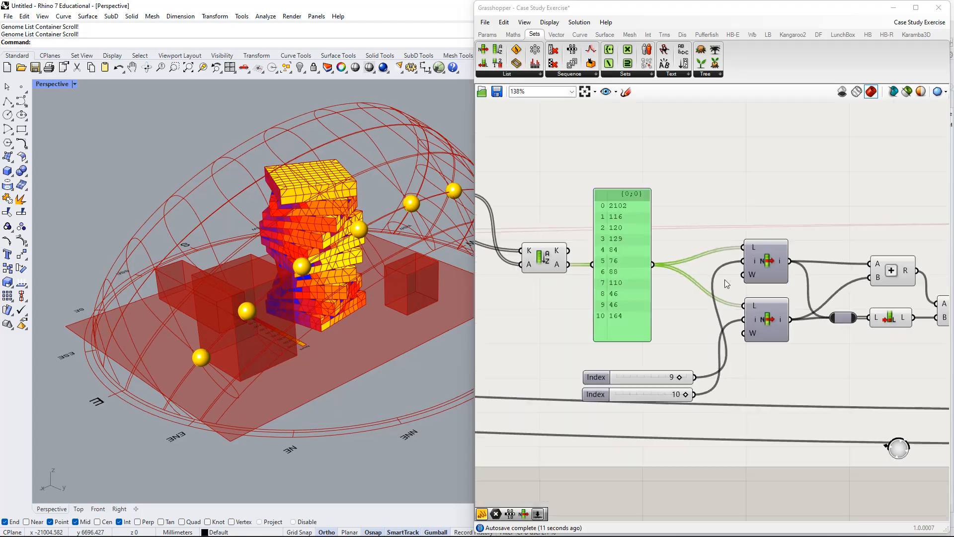
Add a Bifocals component to label every component with its name, and park it above the Direct SunLight Analysis group.
scroll(602, 210, "up", 3)
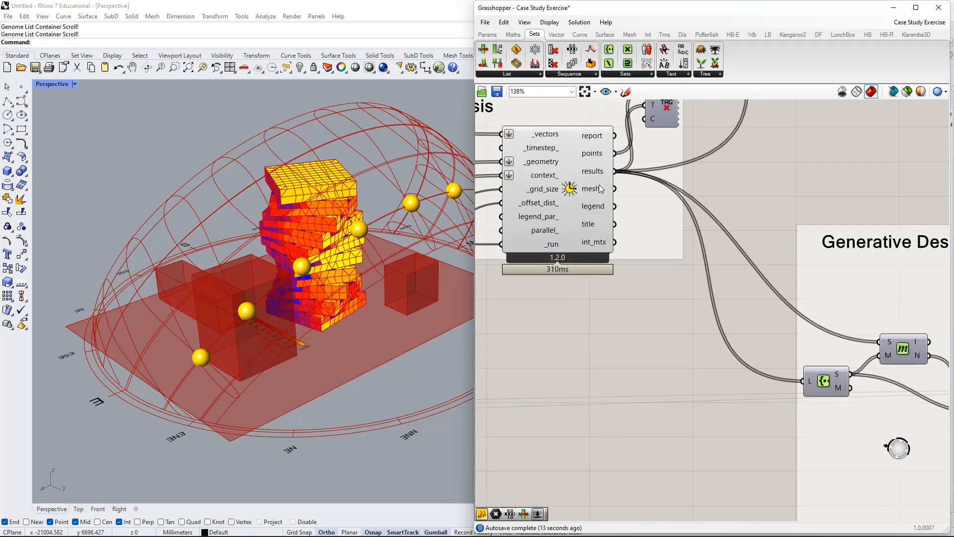
scroll(715, 280, "down", 2)
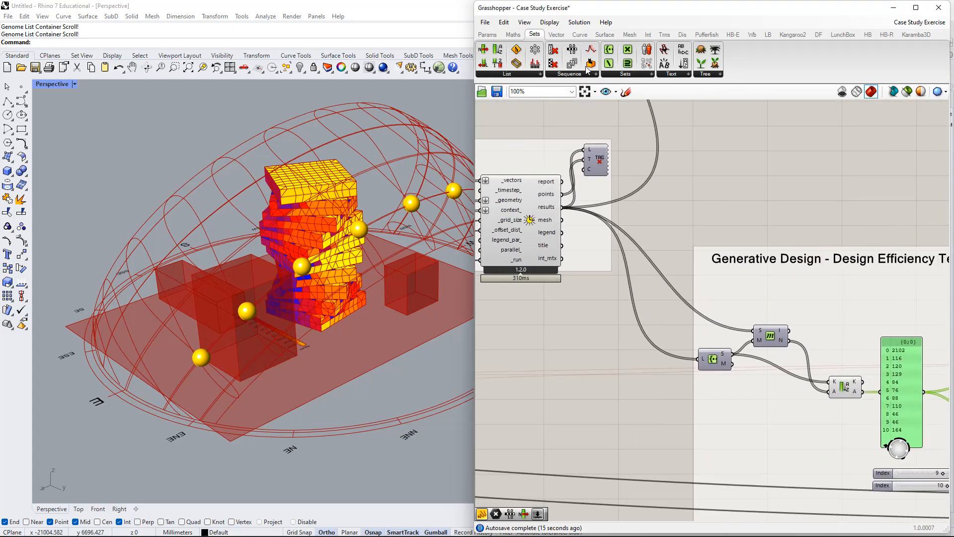
left_click(487, 34)
left_click_drag(681, 49, 637, 125)
right_click_drag(637, 126, 690, 242)
left_click_drag(688, 241, 539, 105)
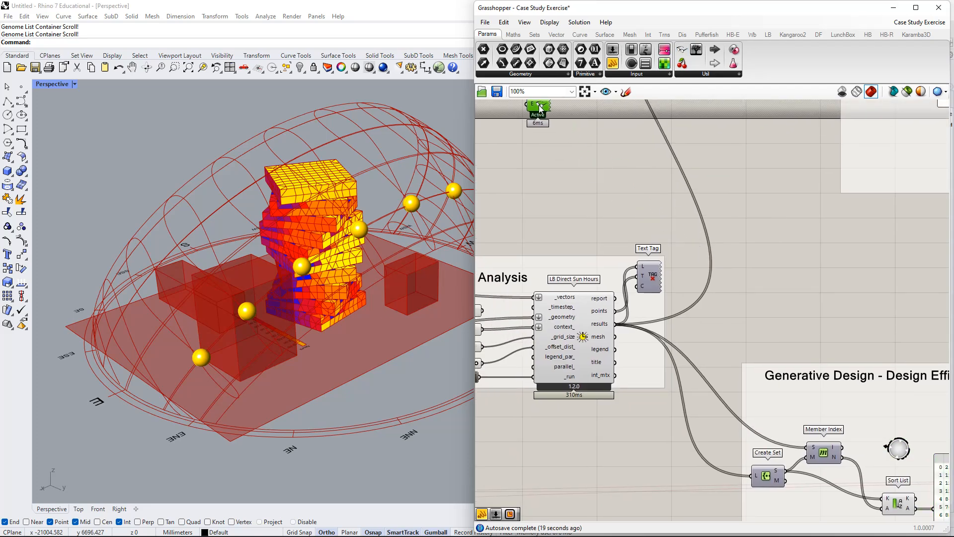
In the Design Efficiency Test group, move Create Set to the left and Member Index up and to the left.
scroll(934, 400, "down", 1)
right_click_drag(936, 402, 717, 228)
scroll(631, 220, "up", 2)
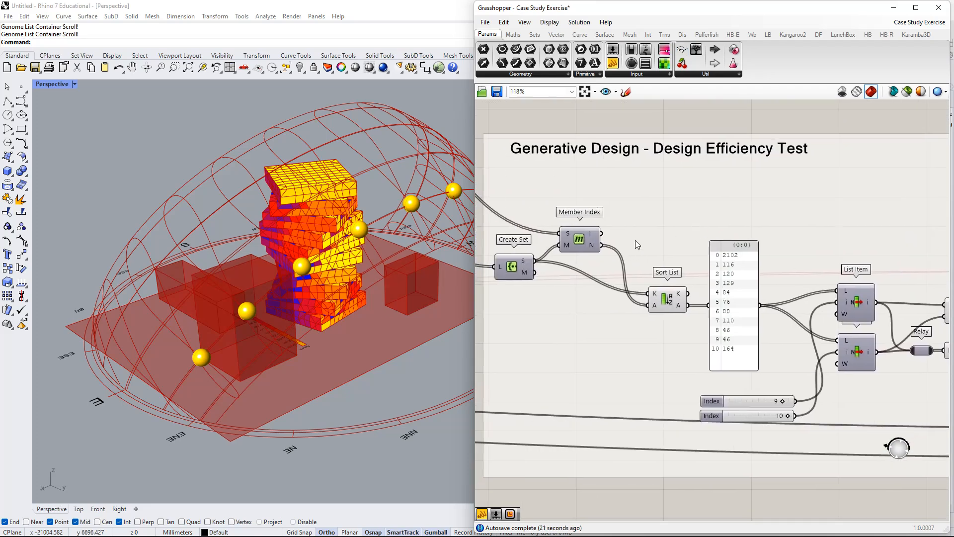
right_click_drag(635, 241, 650, 226)
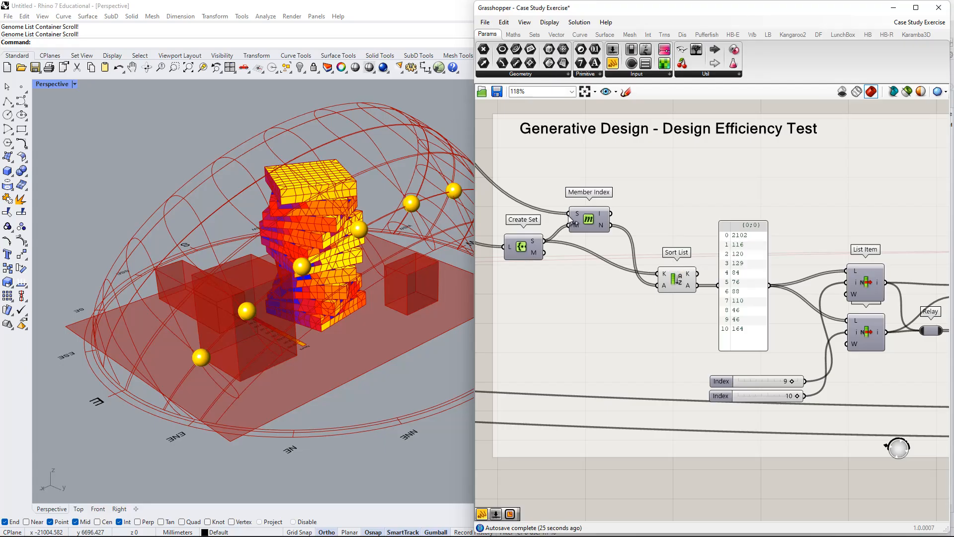
scroll(646, 233, "down", 3)
scroll(630, 235, "up", 2)
left_click(685, 321)
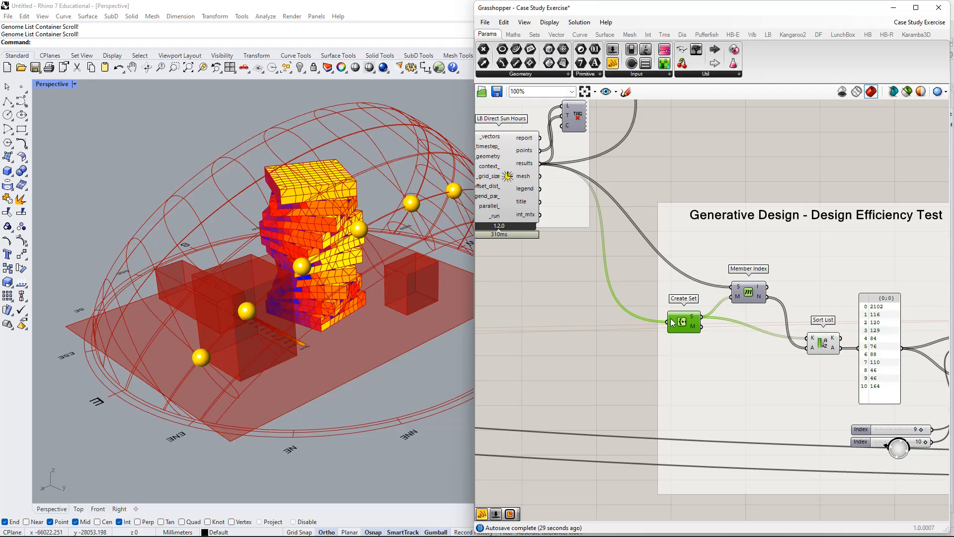
right_click_drag(680, 324, 659, 324)
left_click_drag(660, 324, 639, 324)
left_click_drag(720, 298, 704, 279)
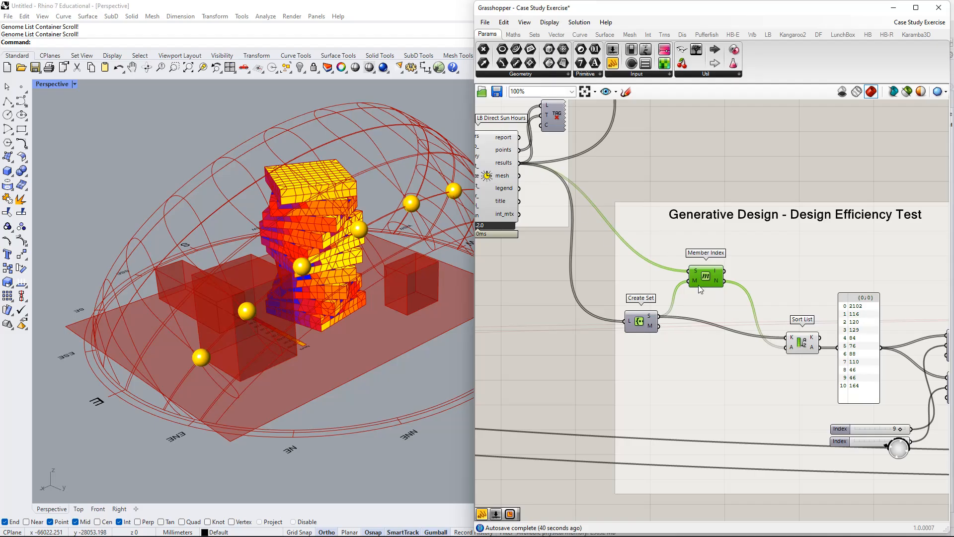
Move Sort List level with Create Set, and bring the sorted-counts panel up close beside it.
right_click_drag(711, 297, 676, 300)
left_click_drag(763, 350, 722, 328)
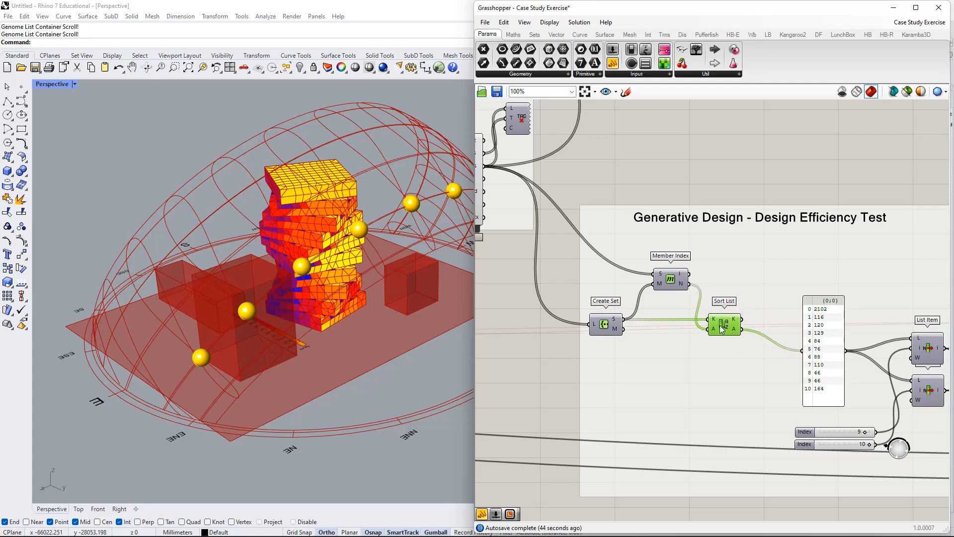
left_click_drag(826, 337, 786, 315)
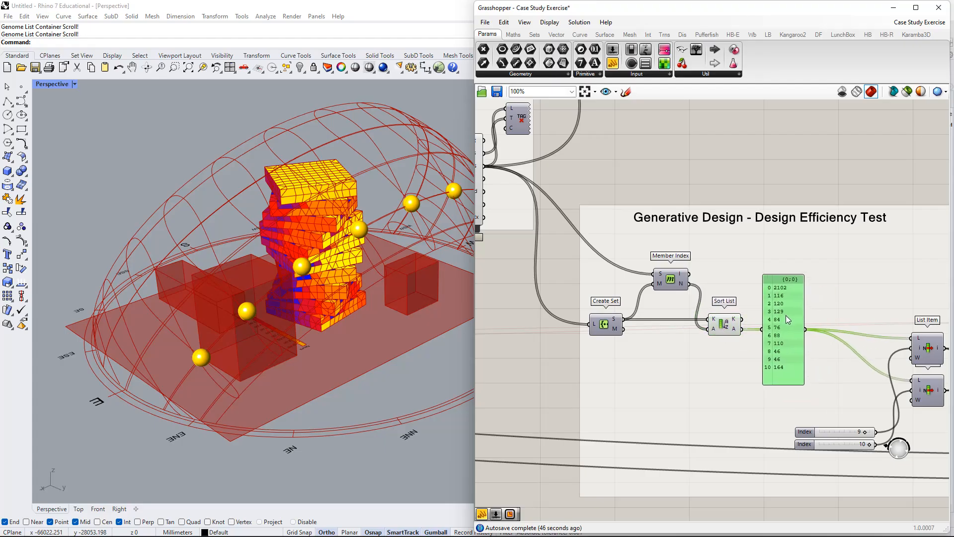
right_click_drag(786, 315, 716, 297)
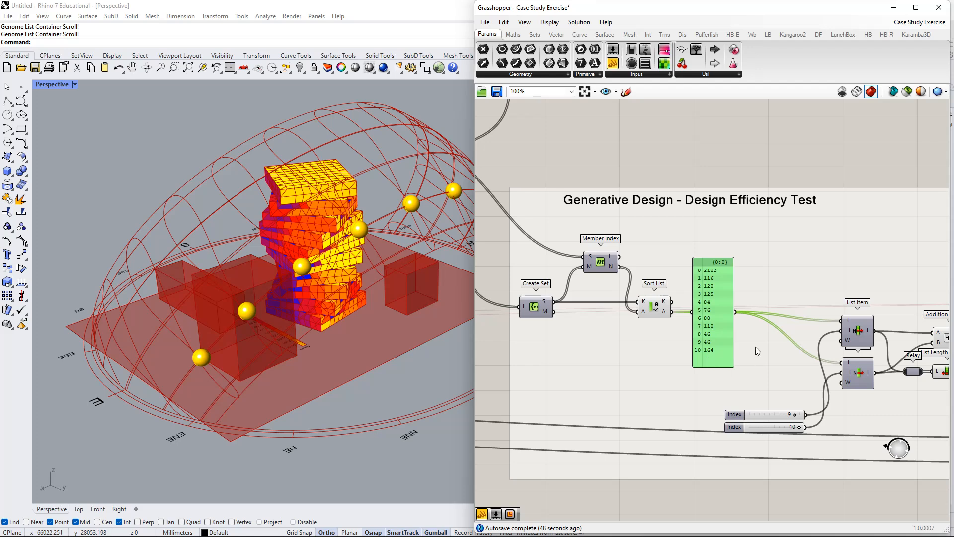
Tuck the two Index sliders beneath the sorted-counts panel and bring both List Item components closer to them, spaced apart vertically.
right_click_drag(802, 372, 722, 358)
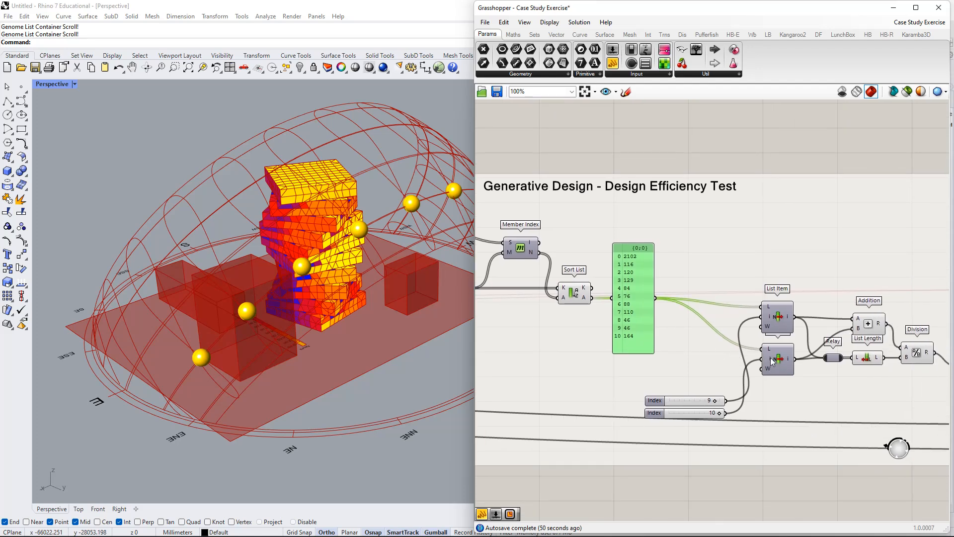
left_click_drag(772, 361, 776, 375)
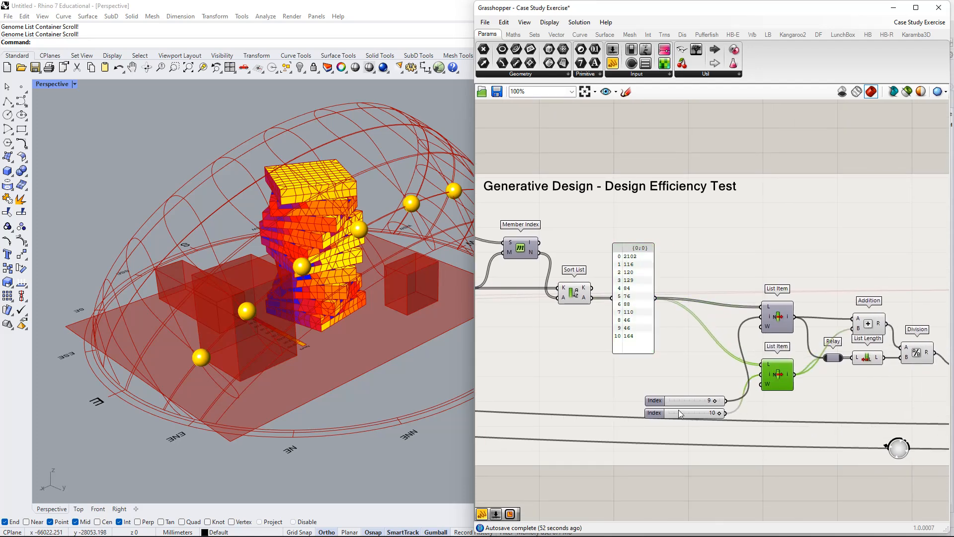
left_click(657, 401)
left_click(659, 414, "shift")
left_click_drag(659, 402, 620, 370)
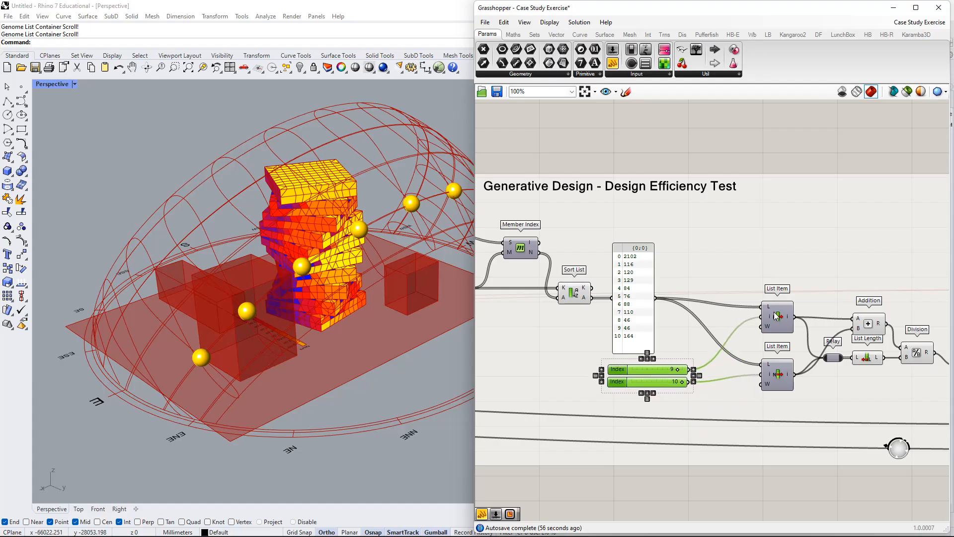
left_click_drag(777, 316, 736, 291)
left_click_drag(778, 374, 736, 360)
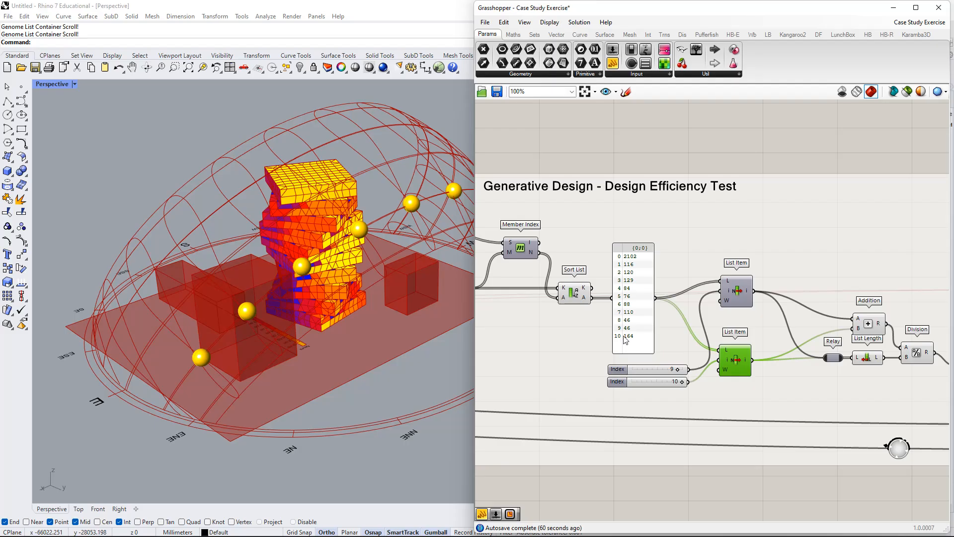
Examine how the List Items pull the counts at indices 9 and 10, and compare them with the tower's sun-hours colouring.
right_click_drag(764, 374, 668, 379)
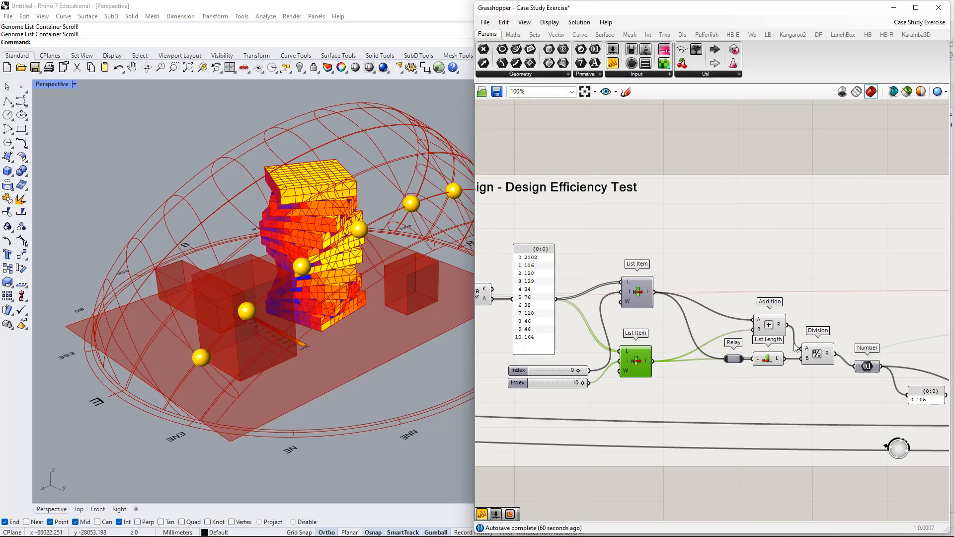
right_click_drag(888, 360, 780, 331)
right_click_drag(571, 310, 703, 316)
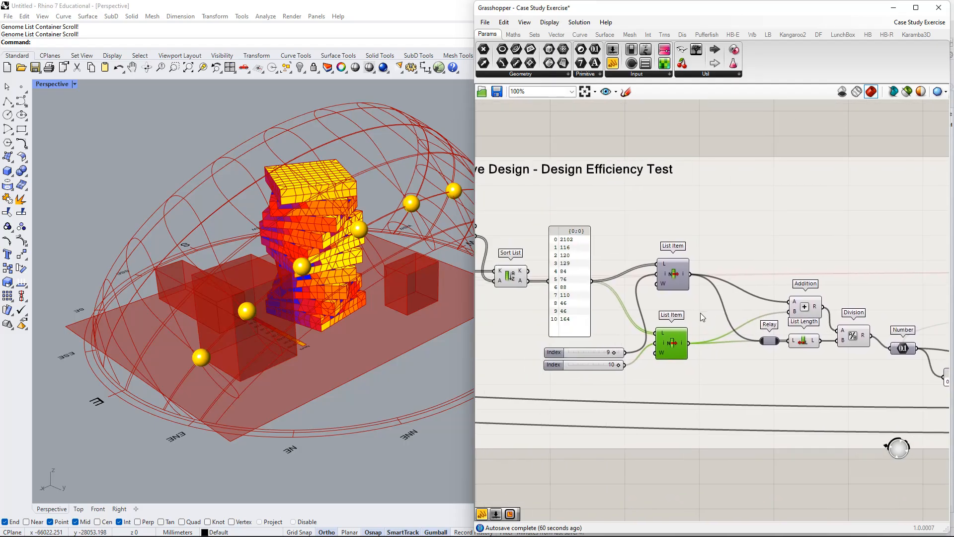
scroll(554, 325, "up", 3)
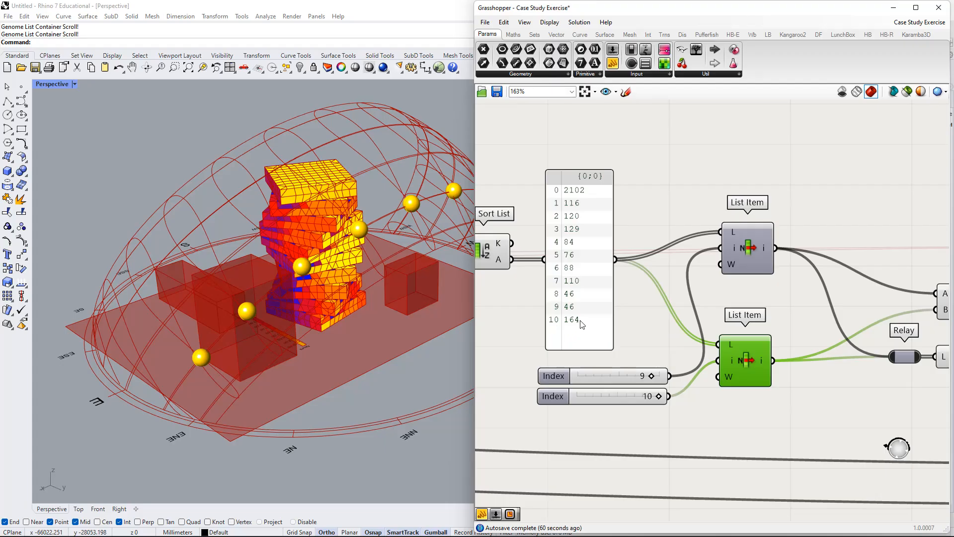
right_click_drag(595, 332, 642, 321)
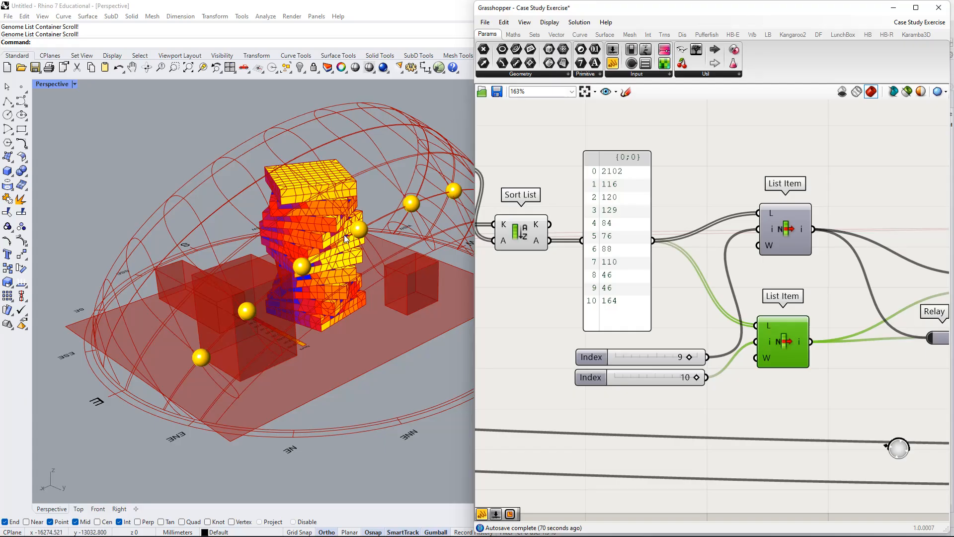
right_click_drag(344, 234, 341, 258)
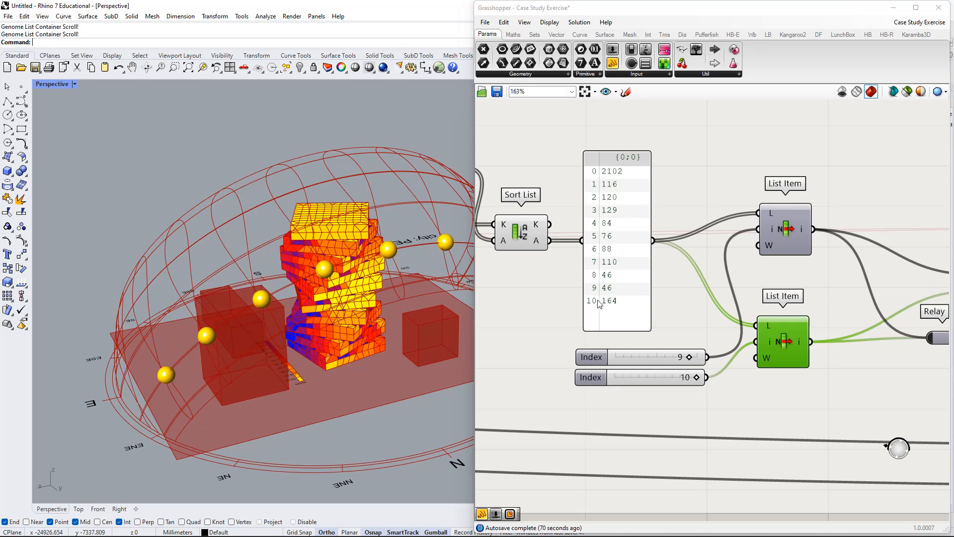
scroll(619, 298, "down", 2)
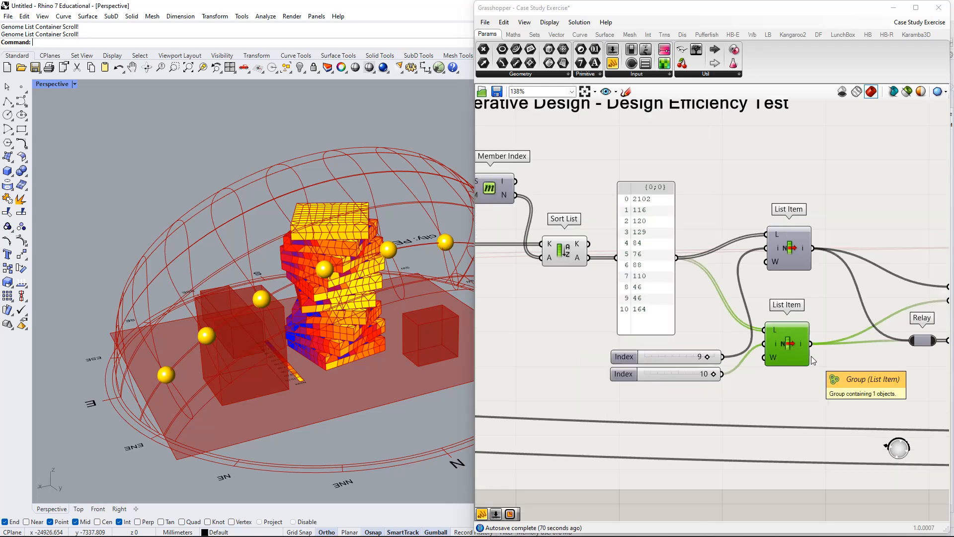
right_click_drag(620, 300, 597, 295)
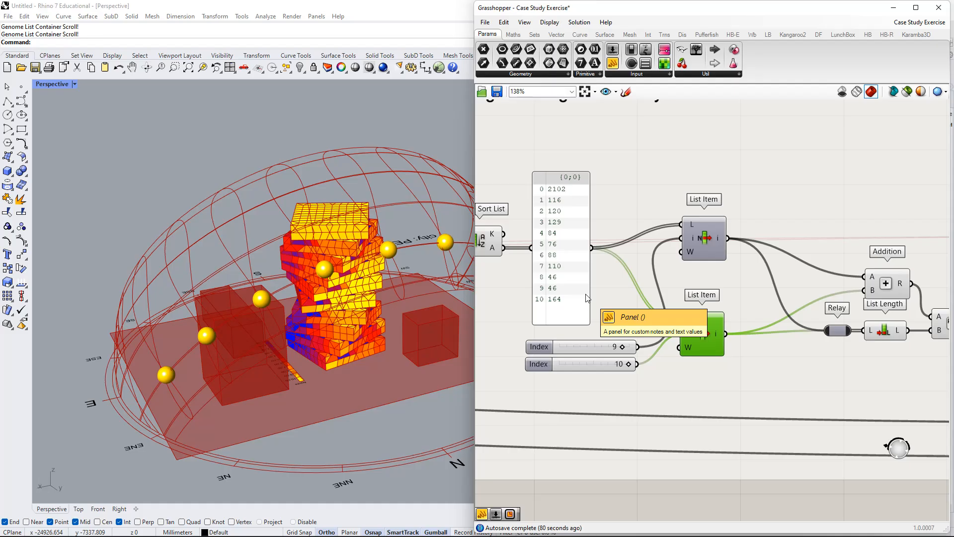
right_click_drag(725, 291, 702, 281)
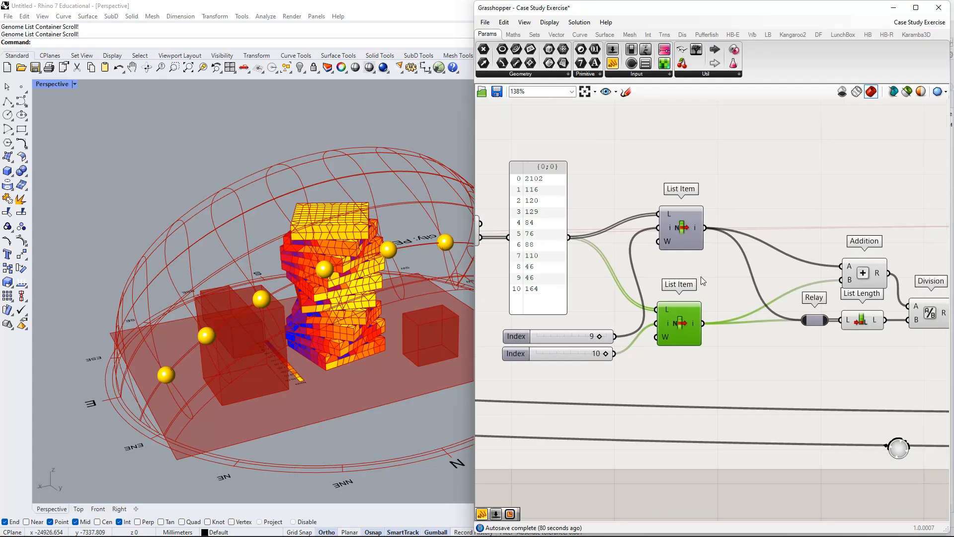
right_click_drag(894, 318, 863, 310)
right_click_drag(562, 299, 627, 286)
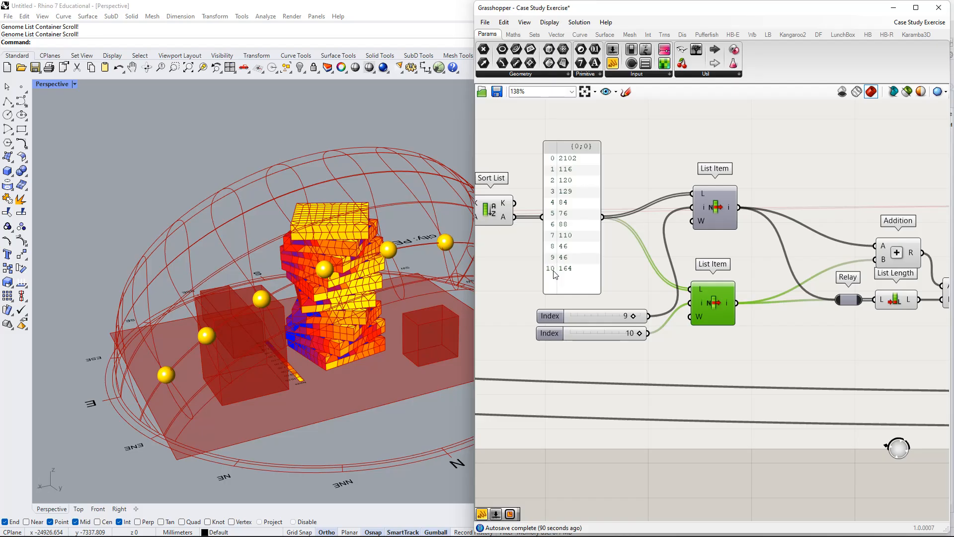
Bring Addition, Relay and List Length closer to the List Items, and line the first List Item up above the second.
right_click_drag(763, 347, 652, 355)
left_click_drag(773, 258, 697, 234)
right_click_drag(685, 302, 726, 280)
right_click_drag(845, 275, 811, 279)
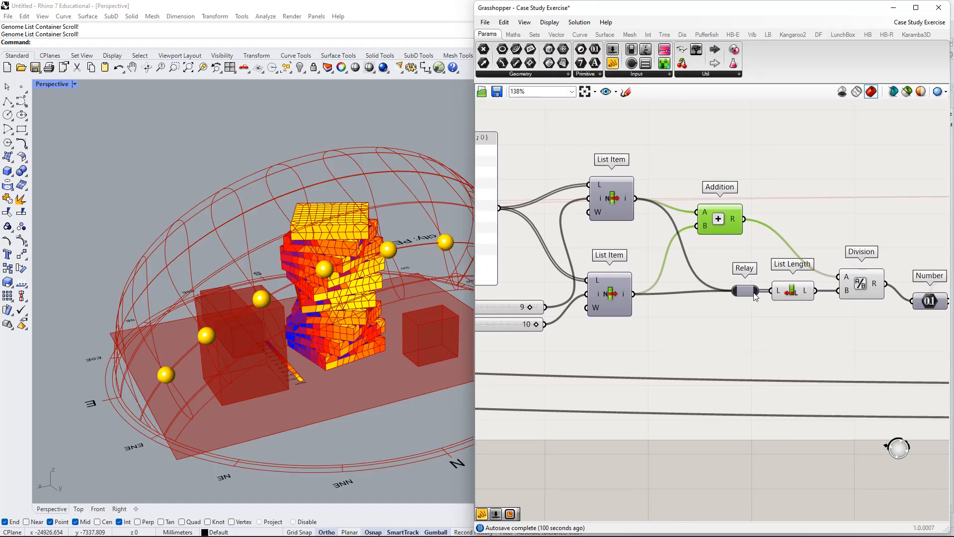
left_click_drag(753, 293, 707, 293)
left_click_drag(787, 292, 740, 292)
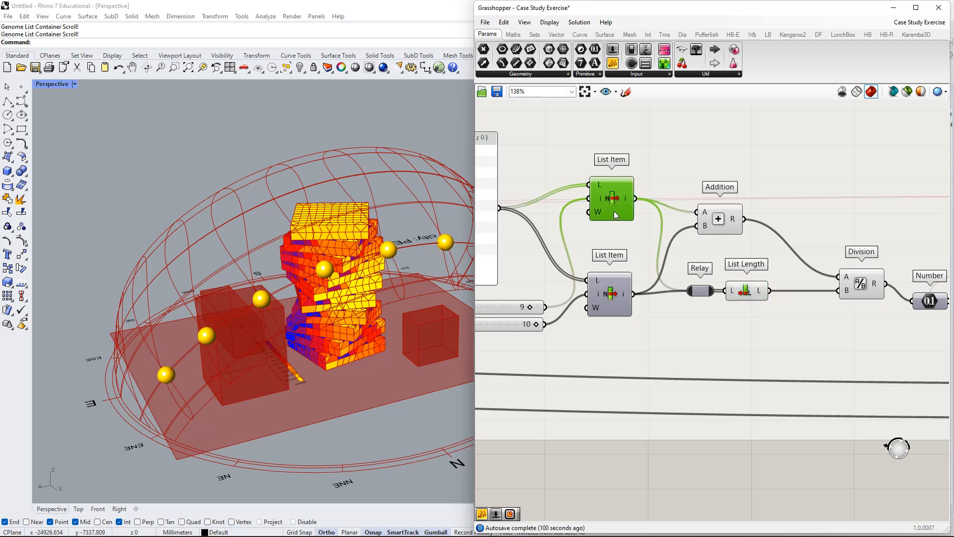
left_click_drag(613, 211, 612, 217)
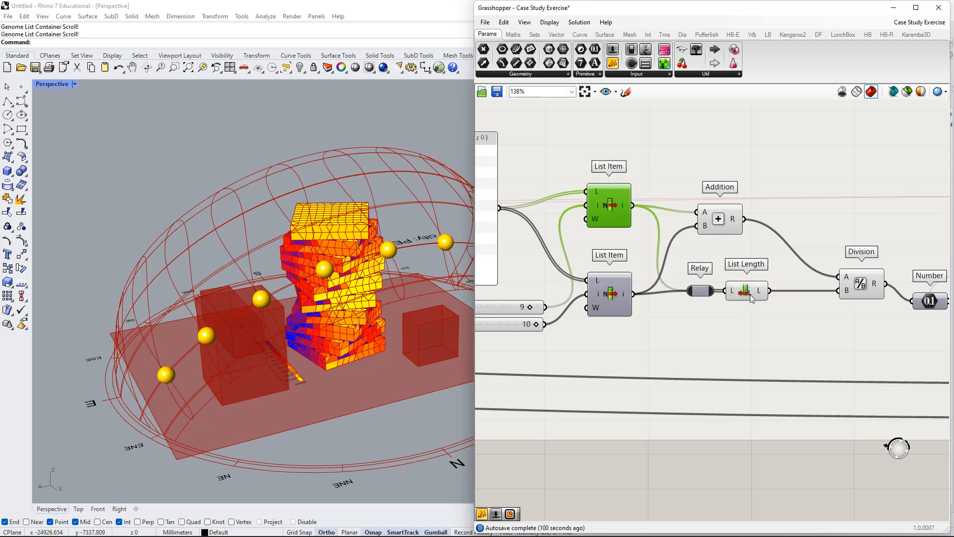
mouse_move(752, 298)
left_mouse_down()
mouse_move(702, 297)
mouse_move(795, 294)
mouse_move(742, 295)
left_mouse_up()
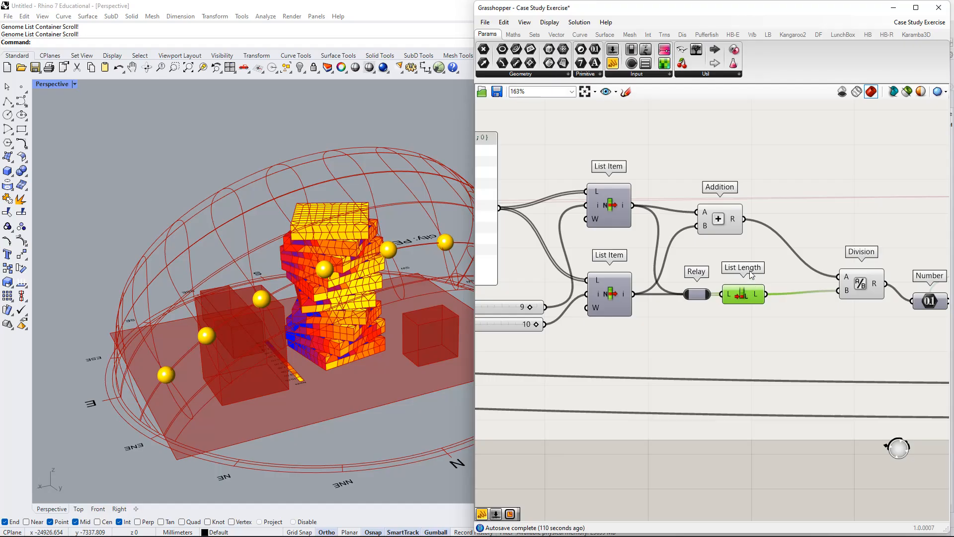
Examine how the two List Item outputs feed both Addition and the Relay into List Length.
scroll(750, 273, "up", 2)
scroll(748, 271, "down", 5)
scroll(748, 271, "up", 3)
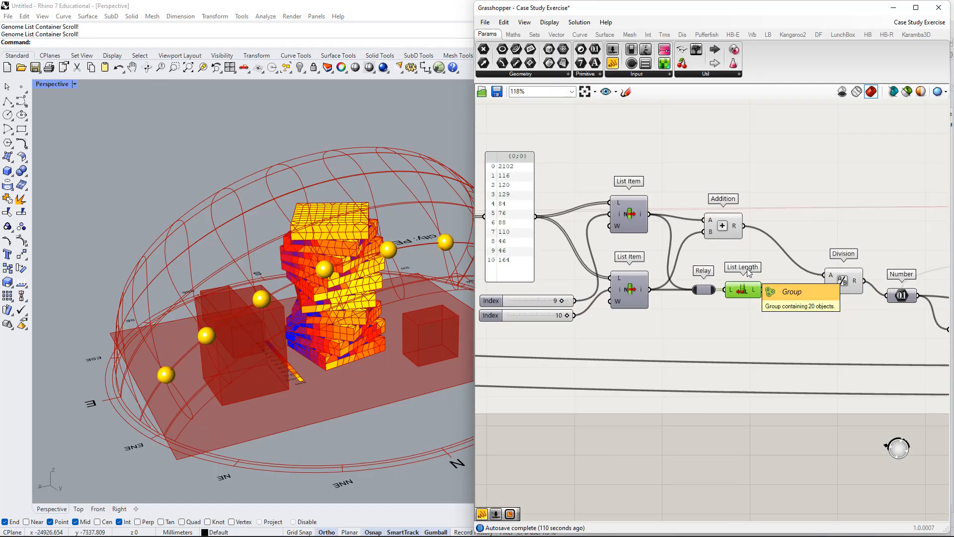
scroll(747, 272, "up", 4)
scroll(659, 287, "down", 2)
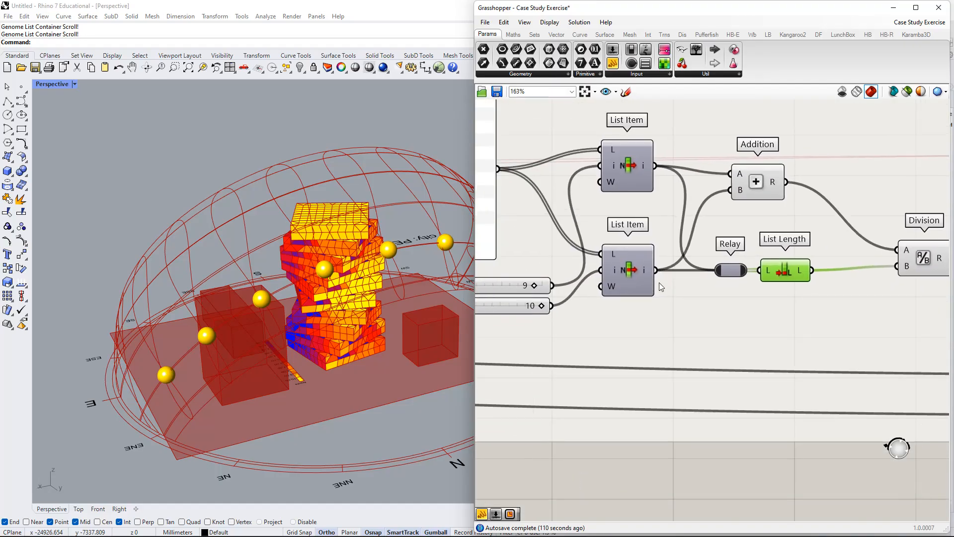
right_click_drag(618, 289, 726, 280)
scroll(615, 164, "down", 1)
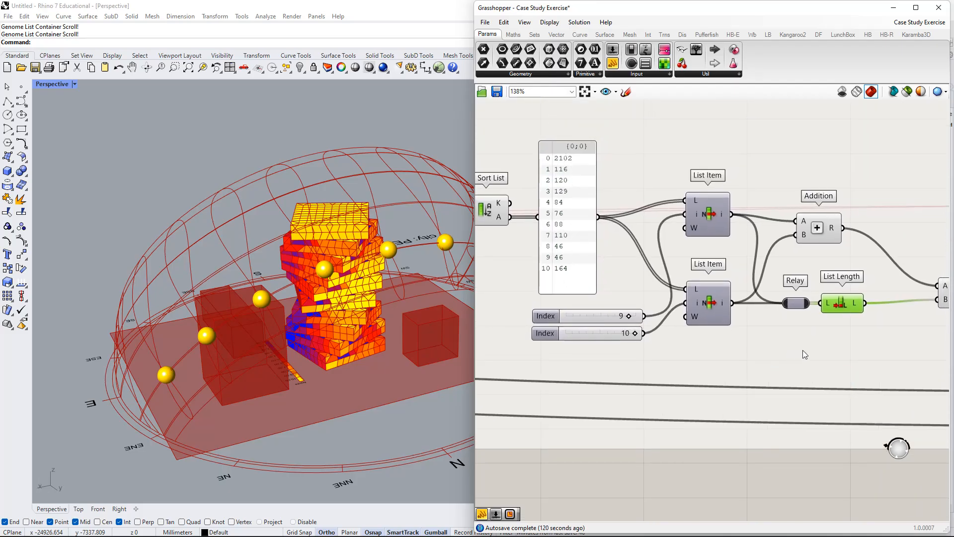
right_click_drag(803, 350, 756, 334)
Lower the Relay and List Length slightly to separate them from the Addition wiring.
scroll(716, 287, "up", 2)
left_click_drag(760, 287, 765, 316)
left_click_drag(827, 301, 848, 339)
left_click_drag(769, 313, 774, 302)
Duplicate the second List Item below it and drive its index with a copied Index slider set to 8.
left_click_drag(642, 302, 646, 401)
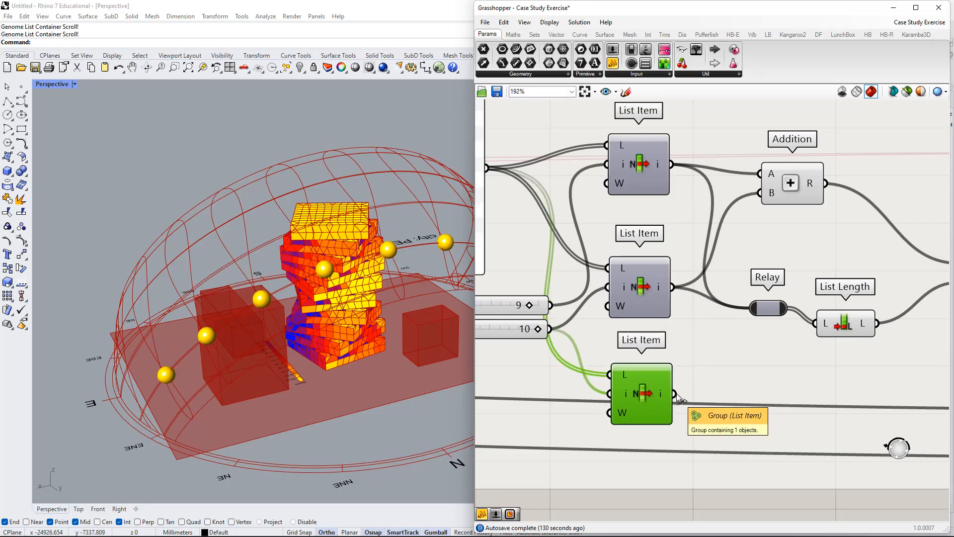
right_click_drag(679, 378, 834, 401)
right_click_drag(654, 317, 621, 327)
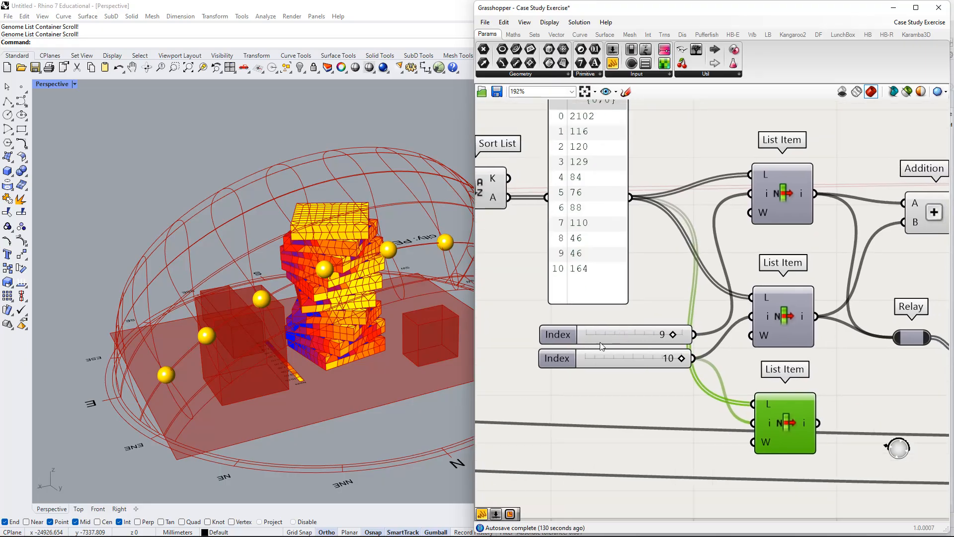
left_click(652, 357)
left_click_drag(643, 369, 752, 423, "alt")
Add the third List Item's output to the Relay's existing inputs, and lower the Relay between the second and third List Items.
right_click_drag(837, 423, 645, 423)
left_click_drag(626, 424, 716, 341)
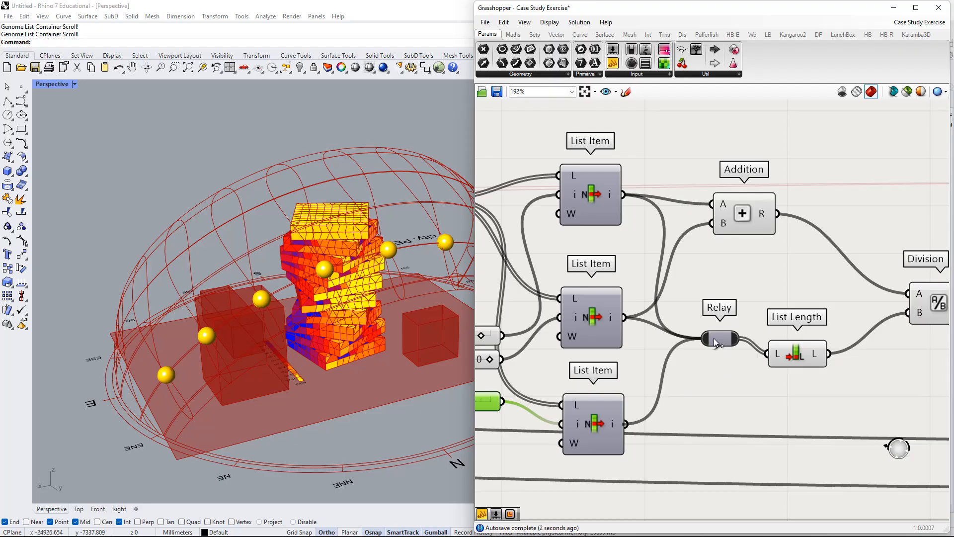
right_click_drag(723, 347, 683, 378)
left_click_drag(683, 378, 672, 401)
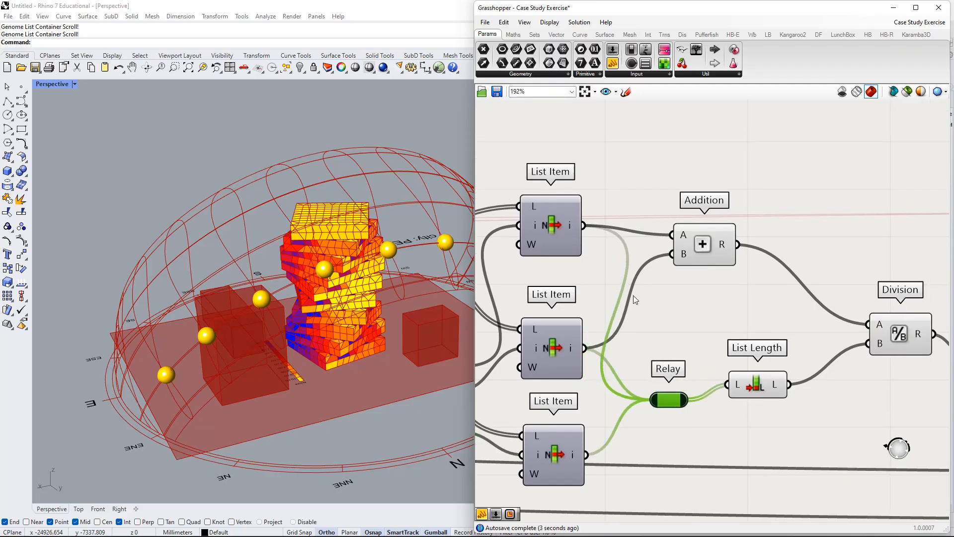
Try inserting a Relay on the wire into Addition's B input and another on the Addition-to-Division wire, undoing each.
double_click(634, 282)
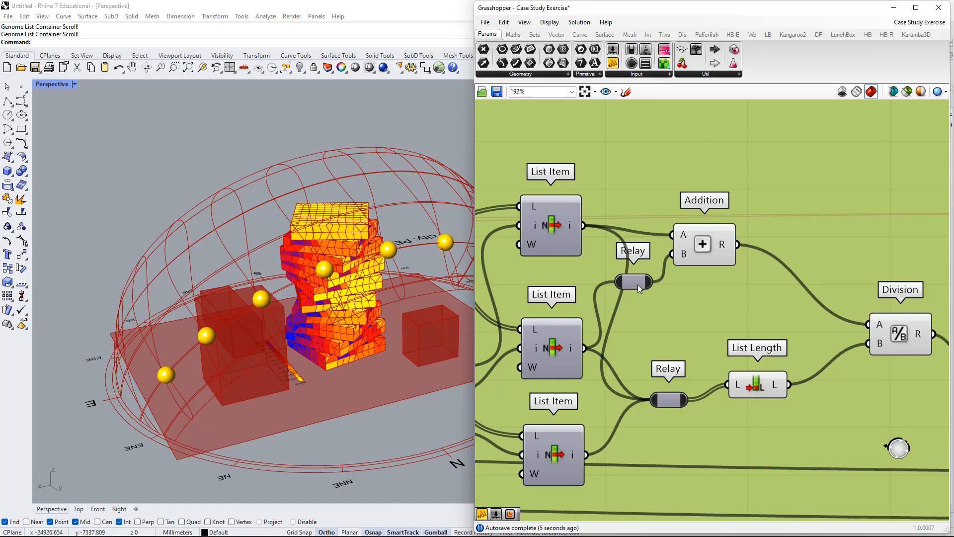
key("ctrl+z")
double_click(807, 292)
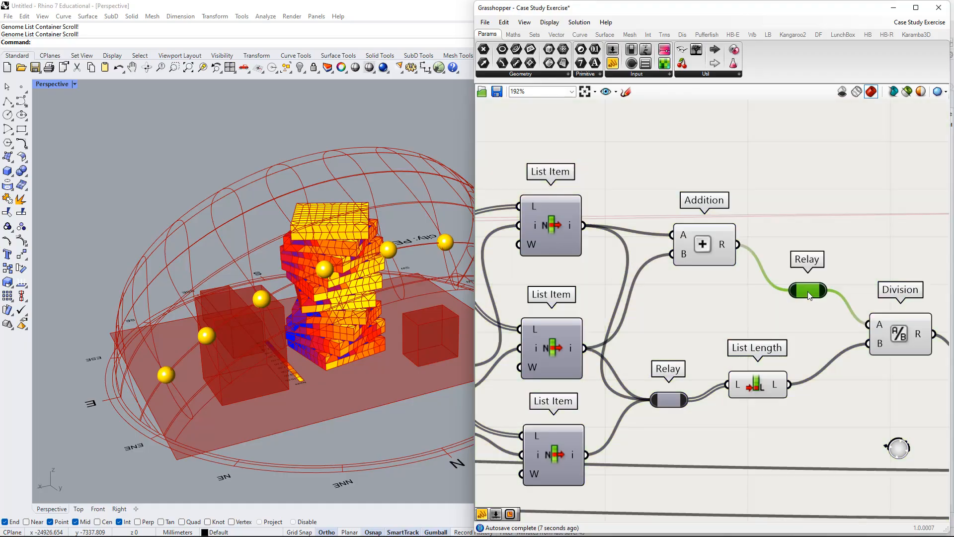
key("ctrl+z")
Raise the Relay level with List Length and nudge List Length slightly away from it.
right_click_drag(728, 316, 738, 281)
left_click_drag(673, 364, 685, 346)
right_click_drag(765, 348, 704, 362)
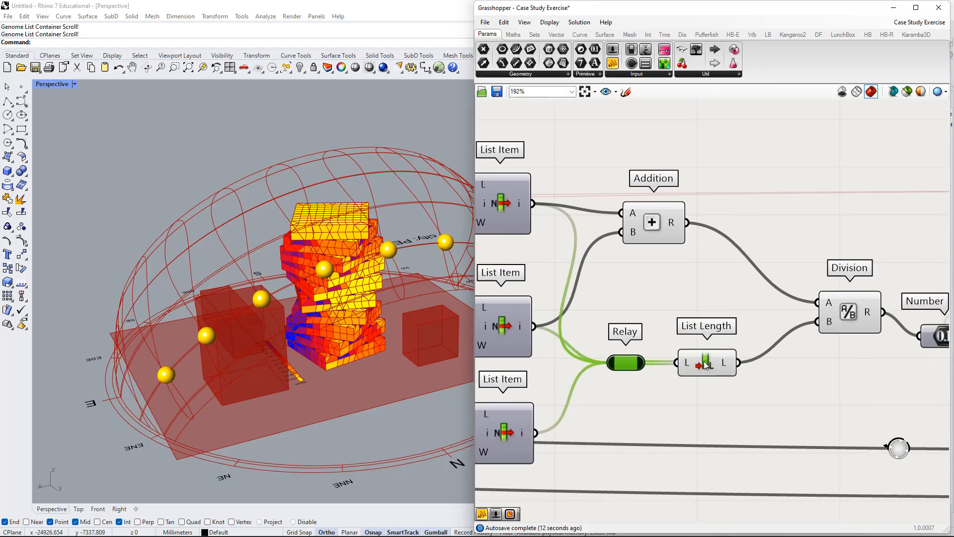
mouse_move(704, 362)
left_mouse_down()
mouse_move(716, 349)
mouse_move(710, 365)
left_mouse_up()
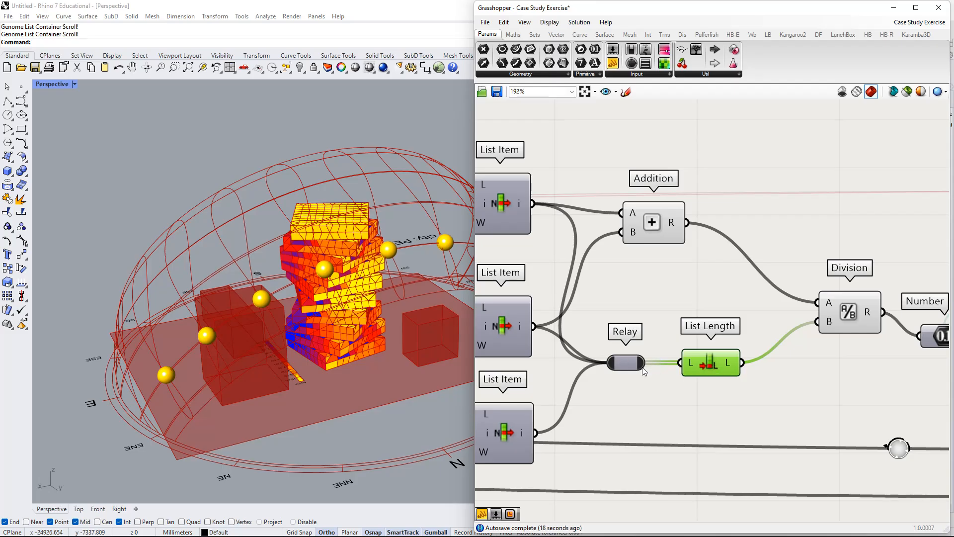
Add an empty panel beneath Division and connect List Length's output to it.
right_click_drag(699, 358, 680, 344)
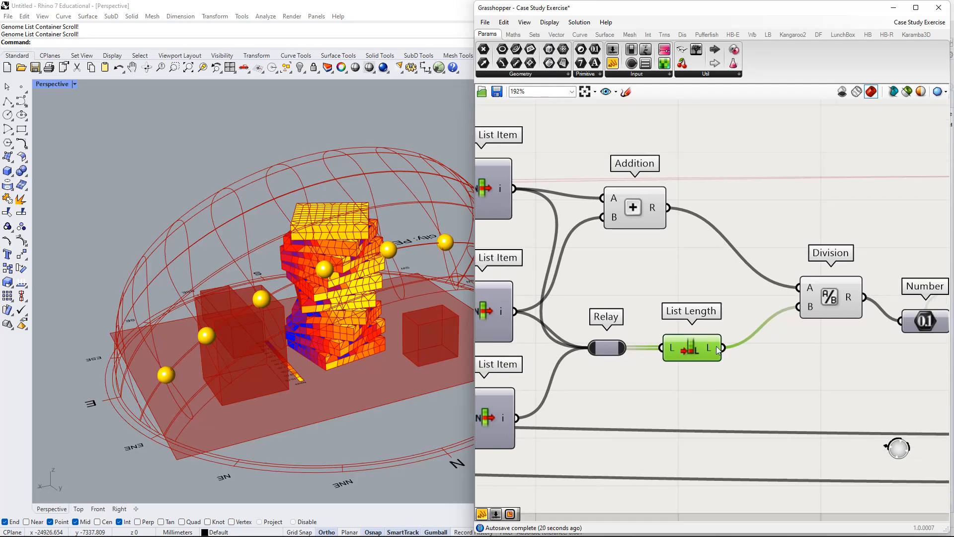
mouse_move(718, 350)
right_click_drag(760, 438, 733, 396)
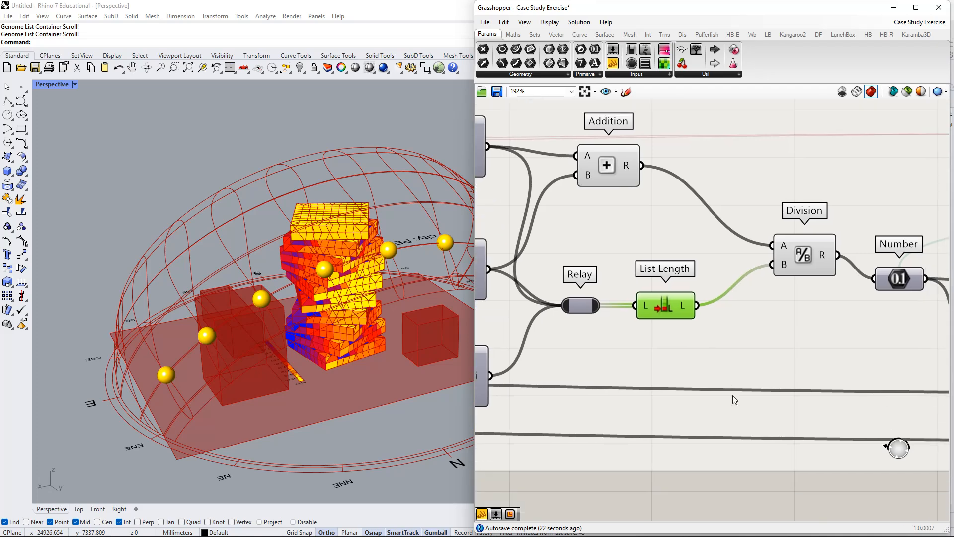
double_click(742, 390)
left_click(742, 389)
key("Delete")
double_click(753, 354)
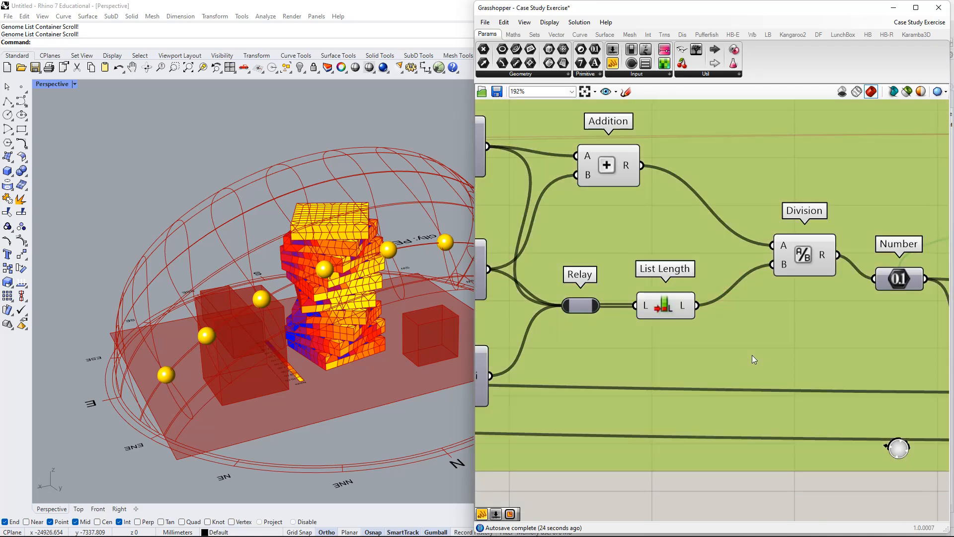
type("//")
key("Return")
left_click_drag(707, 350, 698, 306)
left_click_drag(826, 365, 769, 367)
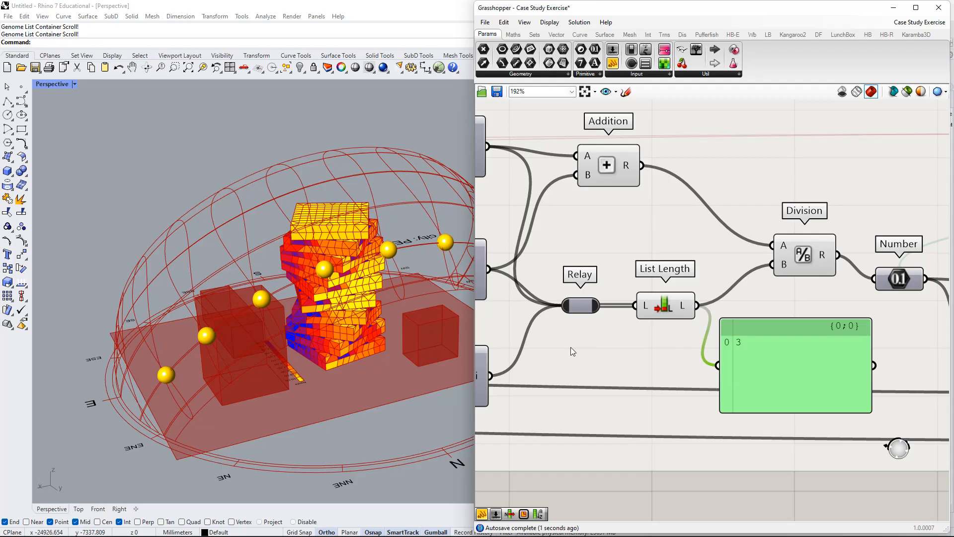
Duplicate the third List Item beneath it and add the copy's output to the Relay while keeping the Relay's existing inputs.
scroll(570, 346, "down", 2)
right_click_drag(571, 347, 729, 338)
left_click_drag(729, 321, 675, 368, "ctrl")
right_click_drag(710, 357, 732, 323)
left_click_drag(677, 340, 751, 283, "alt")
left_click_drag(678, 386, 681, 399)
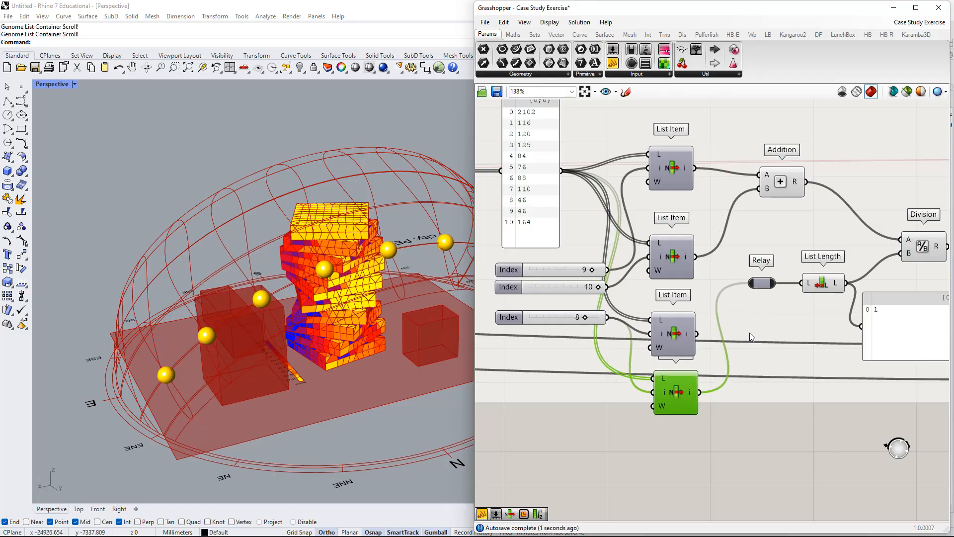
key("ctrl+z")
key("ctrl+z")
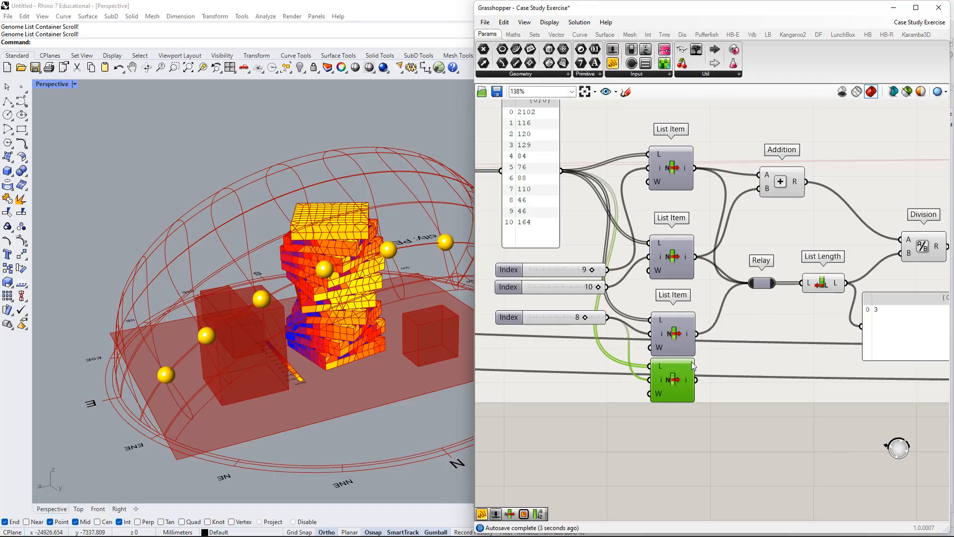
left_click_drag(686, 381, 756, 284)
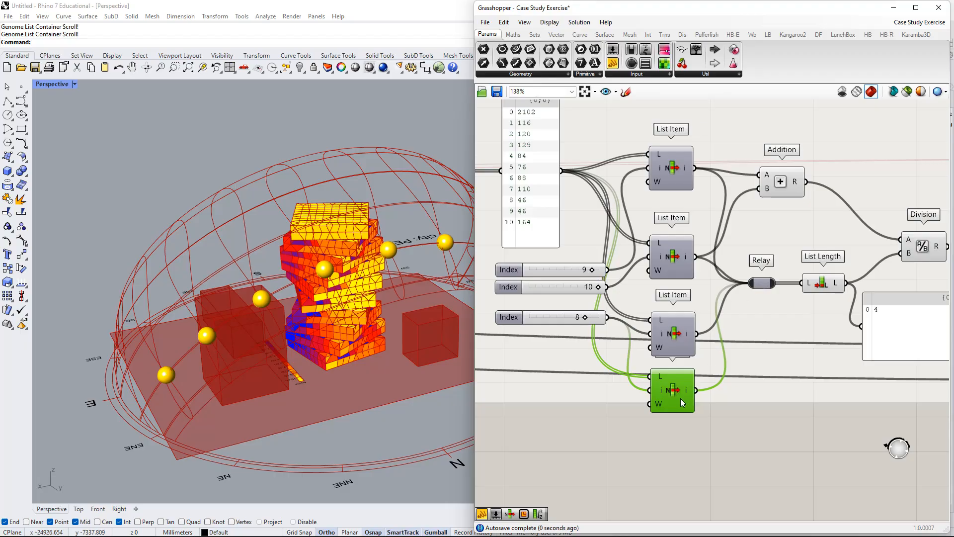
Delete the two lowest List Items along with the index slider set to 8, keeping the two upper List Items.
left_click_drag(681, 398, 687, 415)
right_click_drag(913, 337, 852, 337)
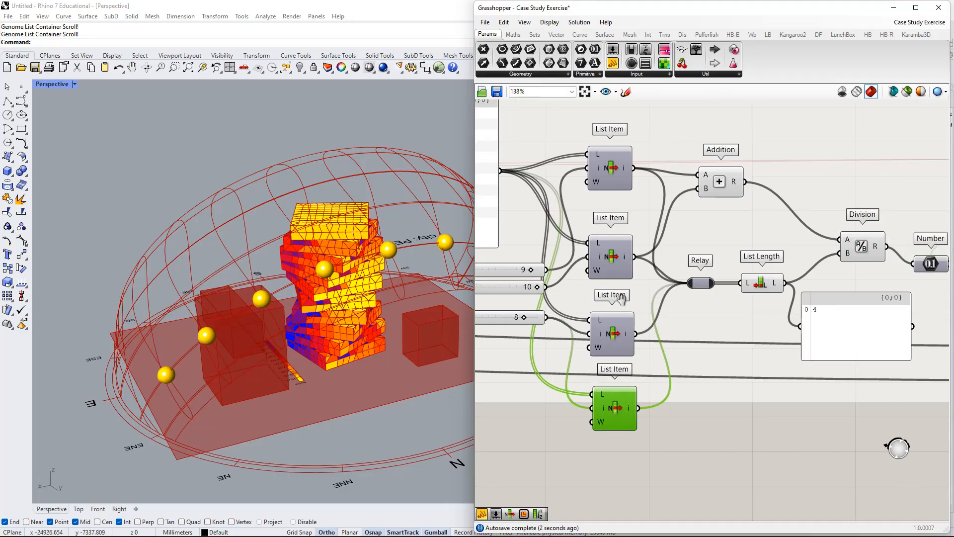
right_click_drag(621, 297, 704, 343)
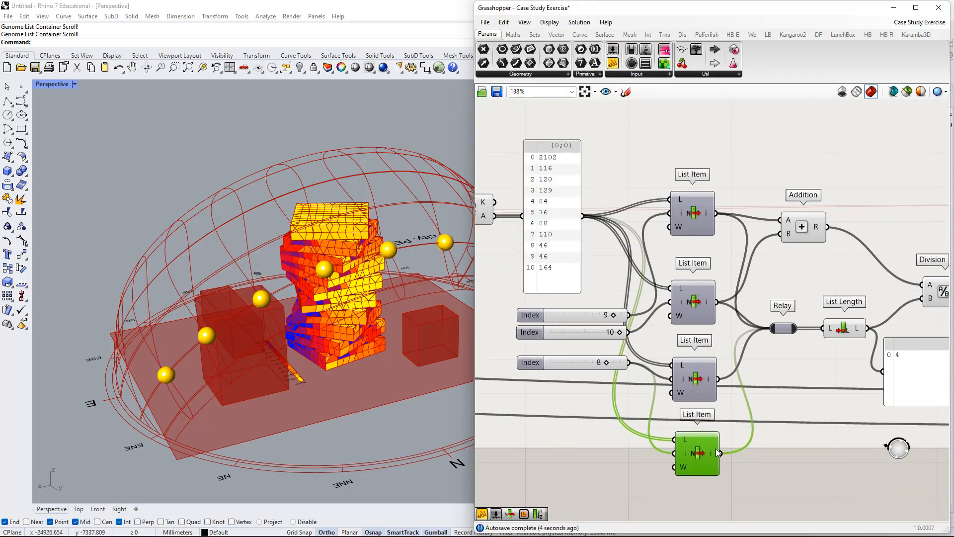
key("Delete")
left_click(699, 378)
key("Delete")
left_click(598, 365)
key("Delete")
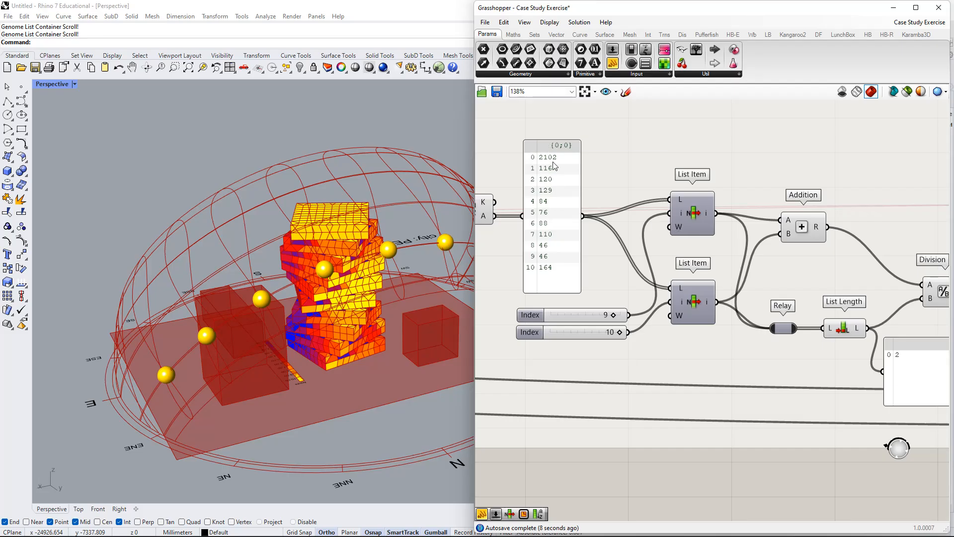
Try connecting the sorted-values panel directly to List Length's input in place of the Relay.
left_click_drag(553, 164, 559, 162)
left_click_drag(588, 215, 827, 332)
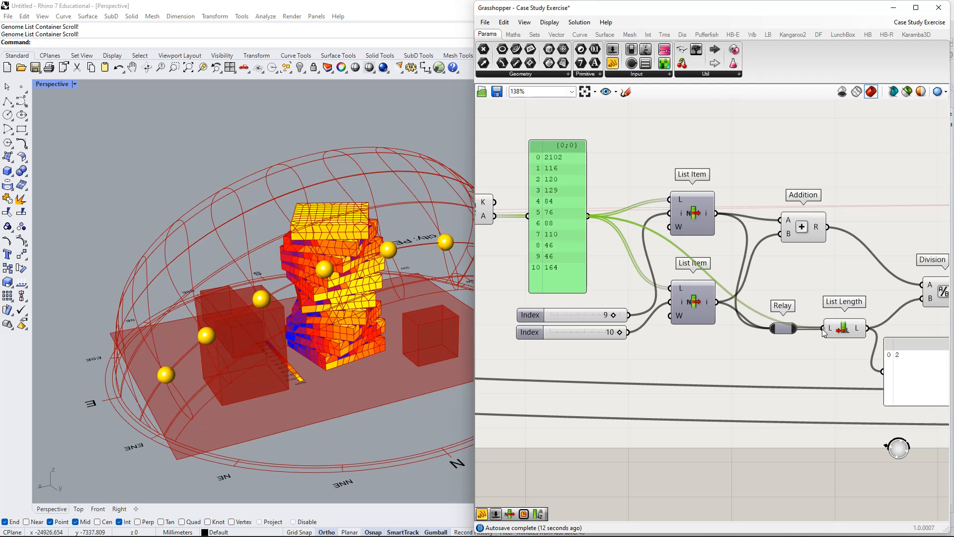
right_click_drag(871, 356, 783, 354)
scroll(807, 356, "down", 2)
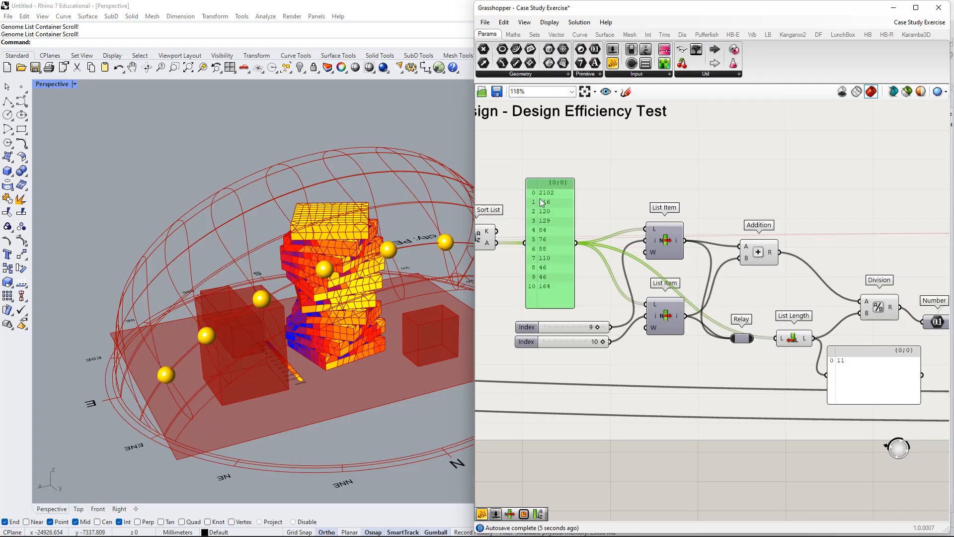
Delete the panel that displays List Length's output.
left_click(867, 386)
right_click_drag(865, 388, 763, 401)
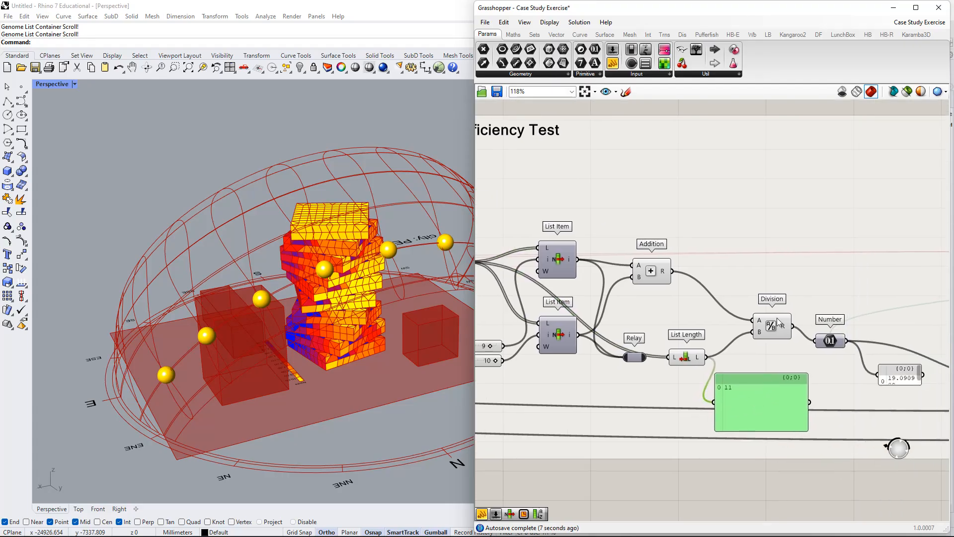
key("Delete")
right_click_drag(739, 365, 791, 368)
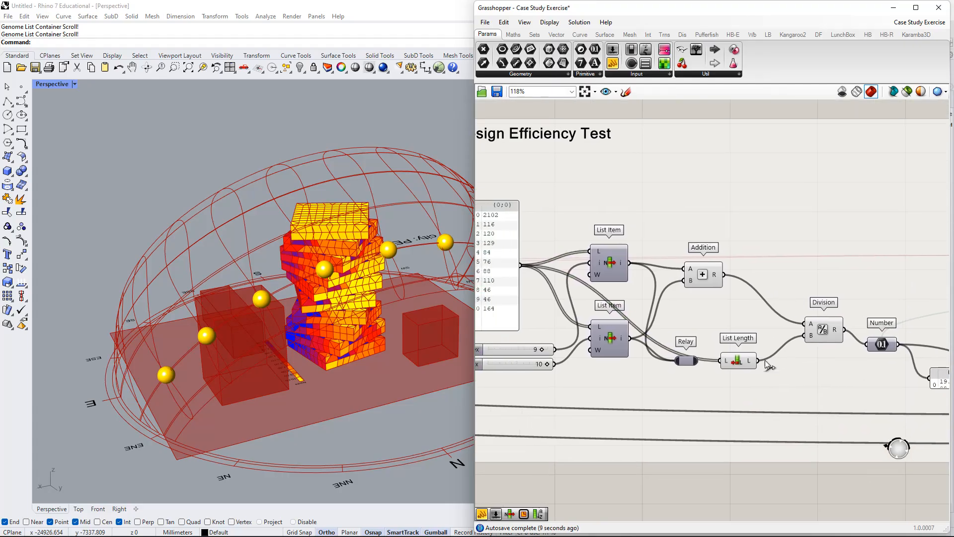
Restore the Relay's connection to List Length and raise both components closer to the level of Division's B input.
left_click_drag(739, 361, 724, 343)
left_click(688, 361)
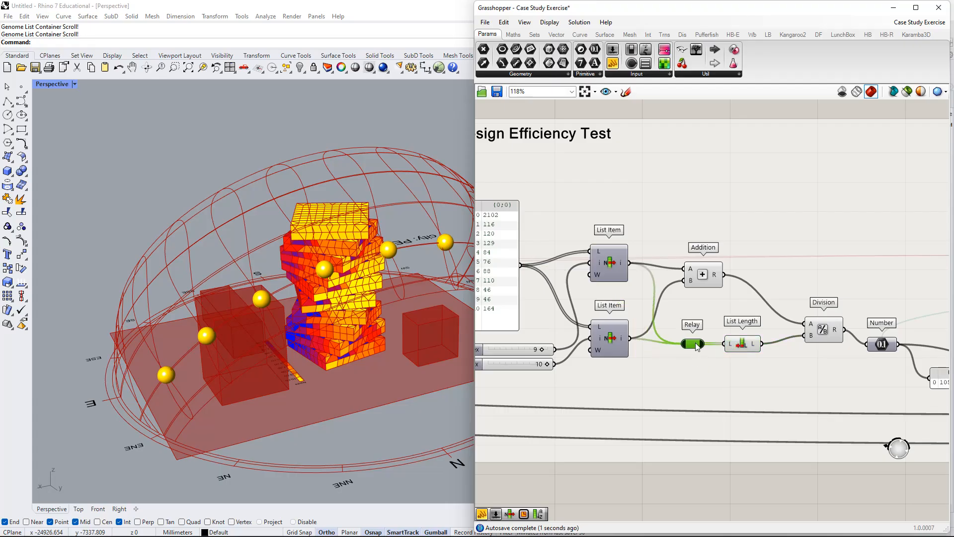
scroll(719, 350, "down", 2)
right_click_drag(822, 313, 717, 304)
Align the Number parameter level with Division's output.
left_click_drag(711, 319, 690, 306)
right_click_drag(716, 339, 674, 336)
mouse_move(704, 325)
left_mouse_down()
mouse_move(678, 303)
mouse_move(737, 308)
mouse_move(709, 311)
left_mouse_up()
scroll(671, 308, "up", 5)
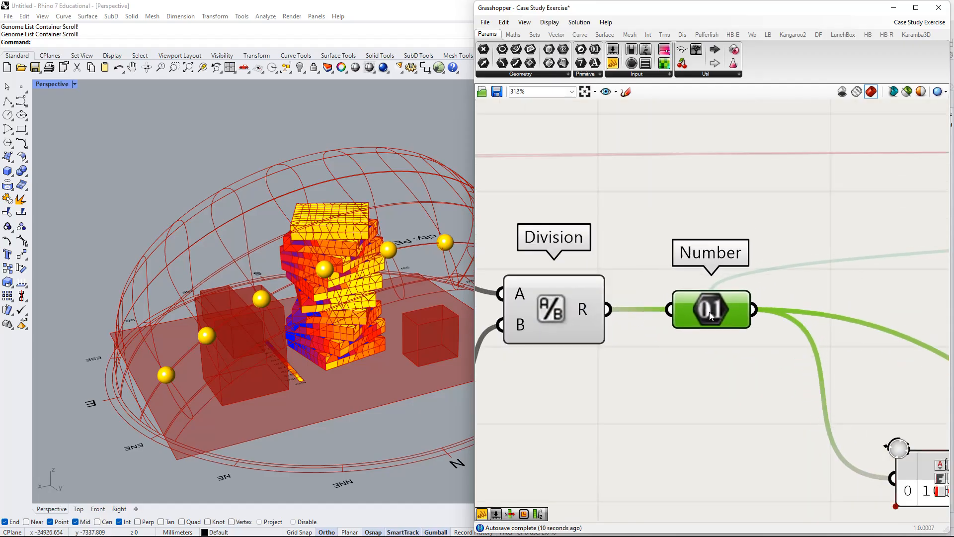
Look up the Number container among the primitive parameters and follow its link to Galapagos.
left_click(582, 74)
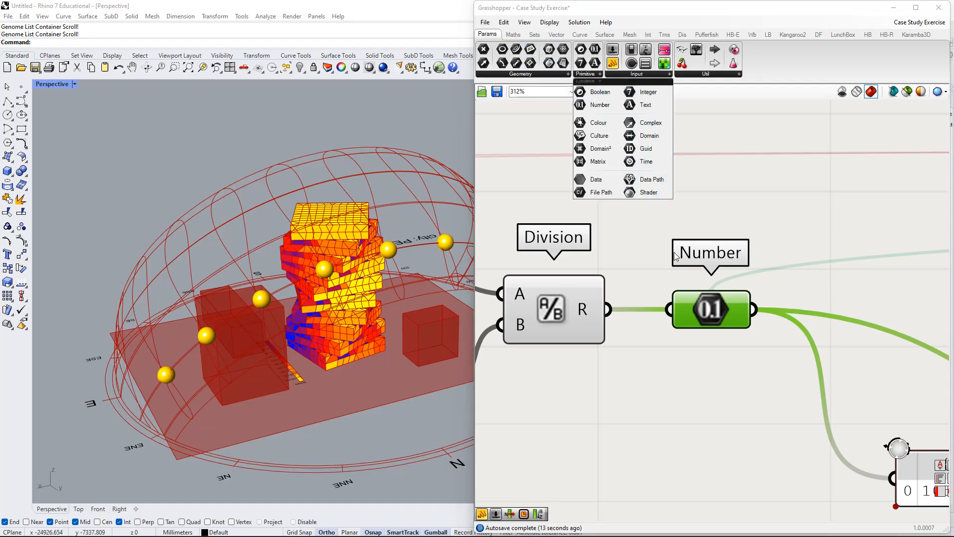
scroll(686, 286, "down", 2)
scroll(795, 263, "down", 2)
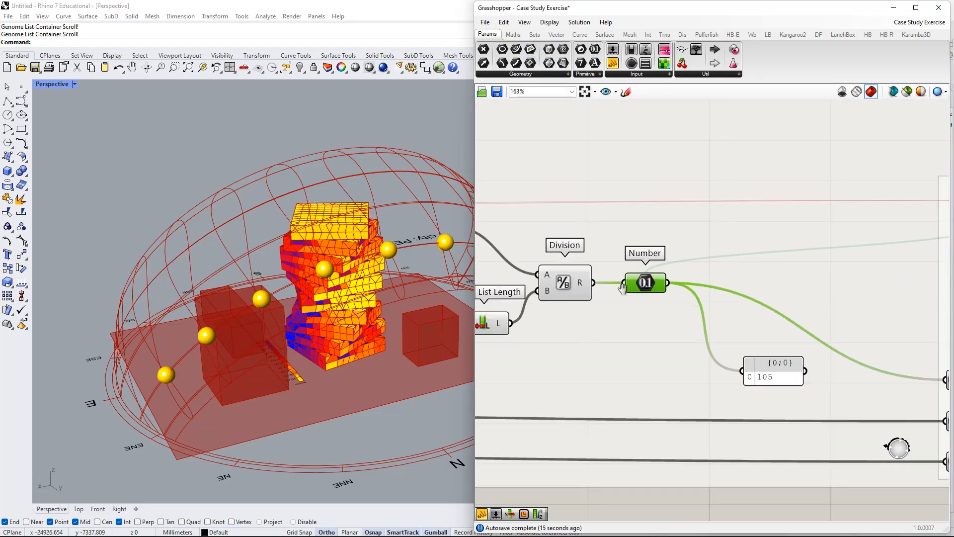
left_click_drag(942, 226, 539, 284)
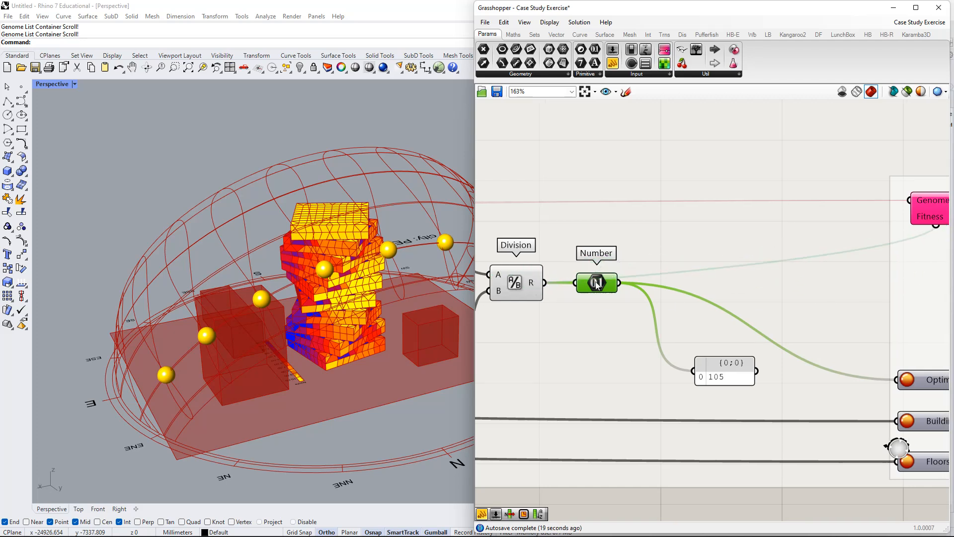
Shift the Number parameter further from Division and place its panel closer beneath it.
left_click_drag(597, 284, 640, 285)
left_click_drag(708, 368, 699, 341)
scroll(699, 341, "down", 2)
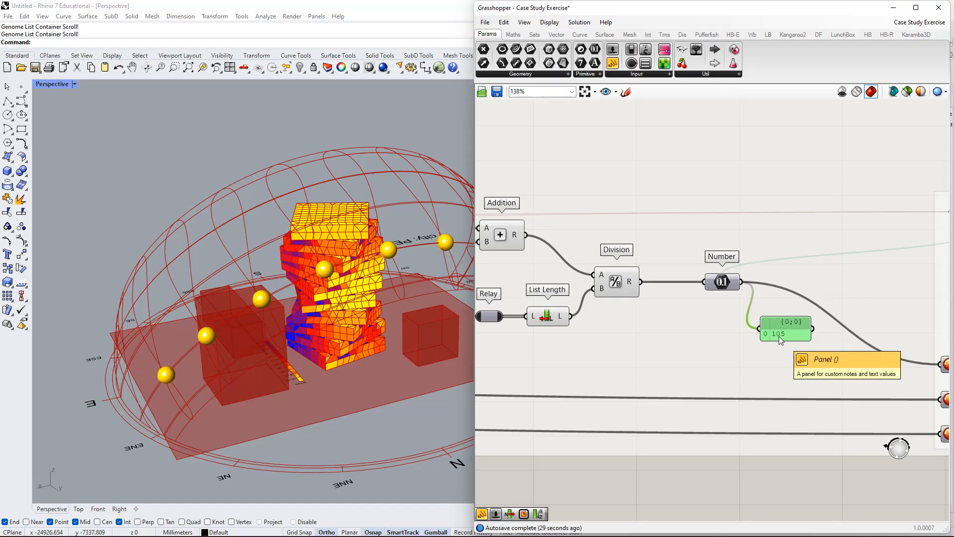
Set Building Rotation to 26 and Floors Rotation to 9.
right_click_drag(515, 294, 772, 346)
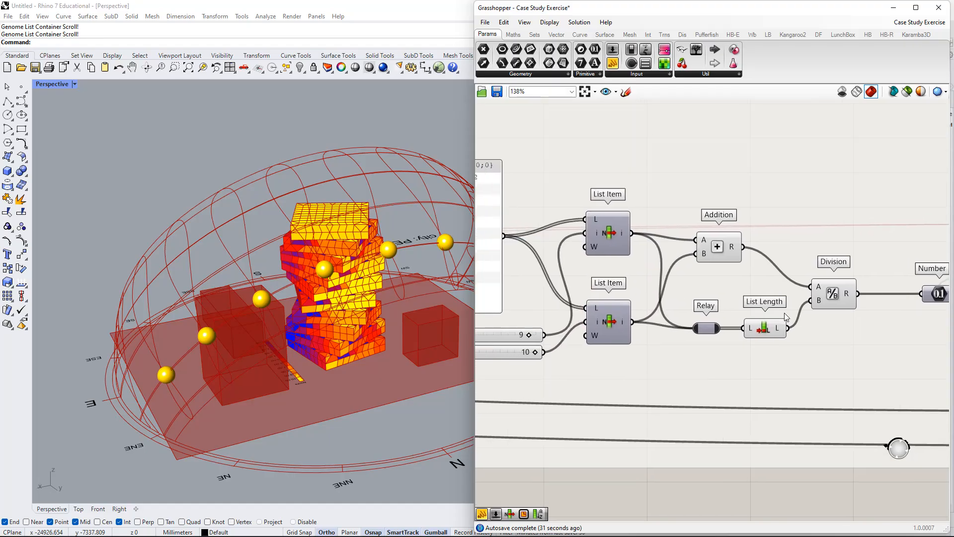
scroll(772, 346, "down", 2)
right_click_drag(890, 342, 634, 311)
scroll(634, 311, "down", 3)
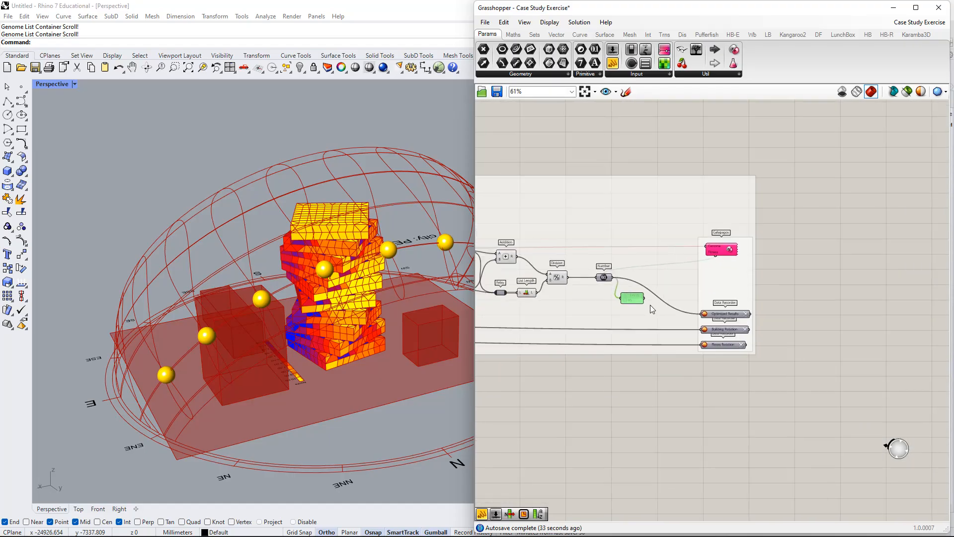
scroll(636, 305, "up", 3)
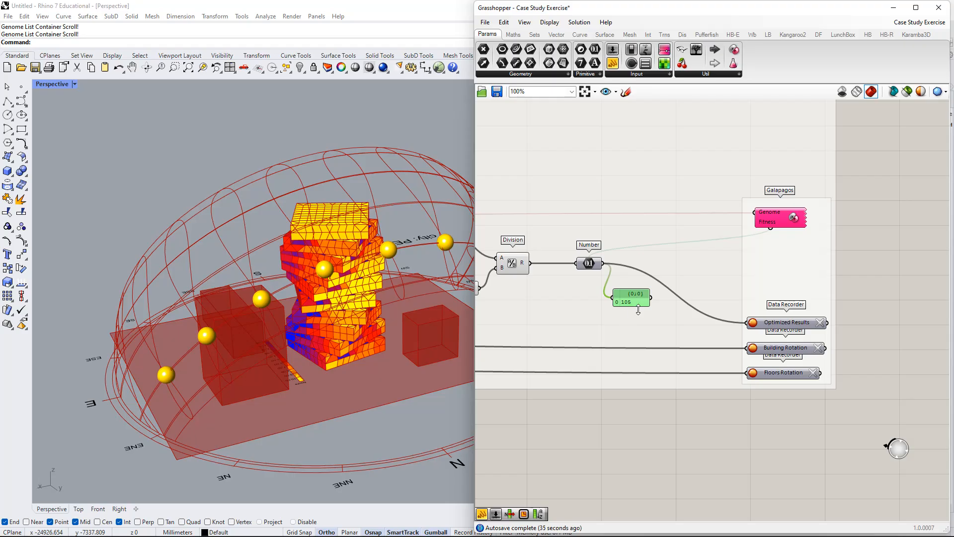
scroll(638, 310, "down", 4)
right_click_drag(624, 309, 818, 318)
scroll(674, 313, "down", 4)
right_click_drag(594, 313, 919, 317)
scroll(718, 317, "up", 3)
scroll(594, 234, "up", 3)
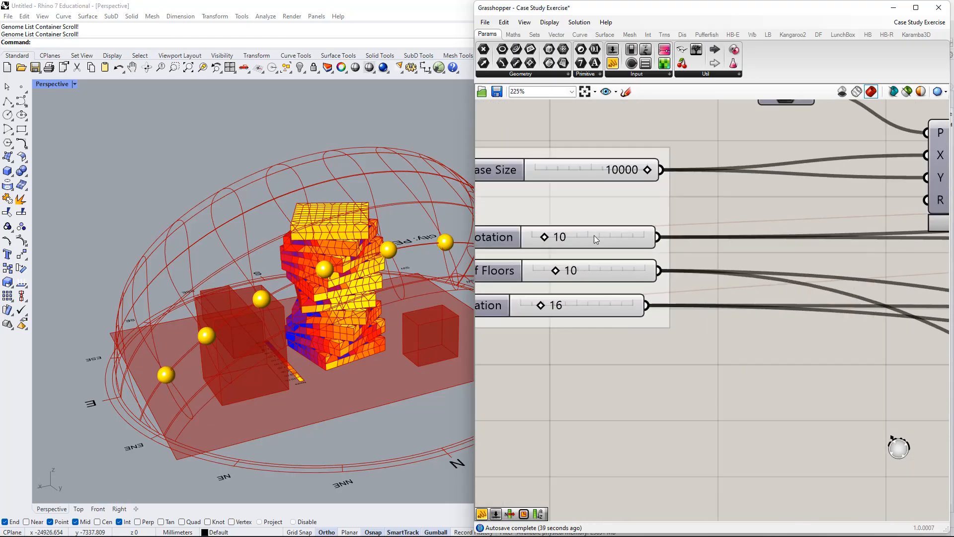
left_click_drag(688, 256, 708, 257)
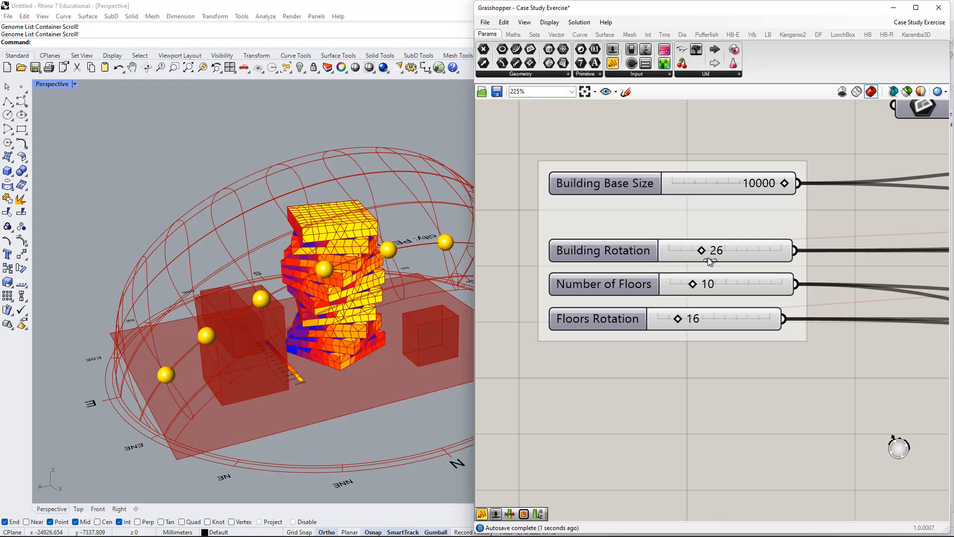
left_click_drag(678, 324, 661, 324)
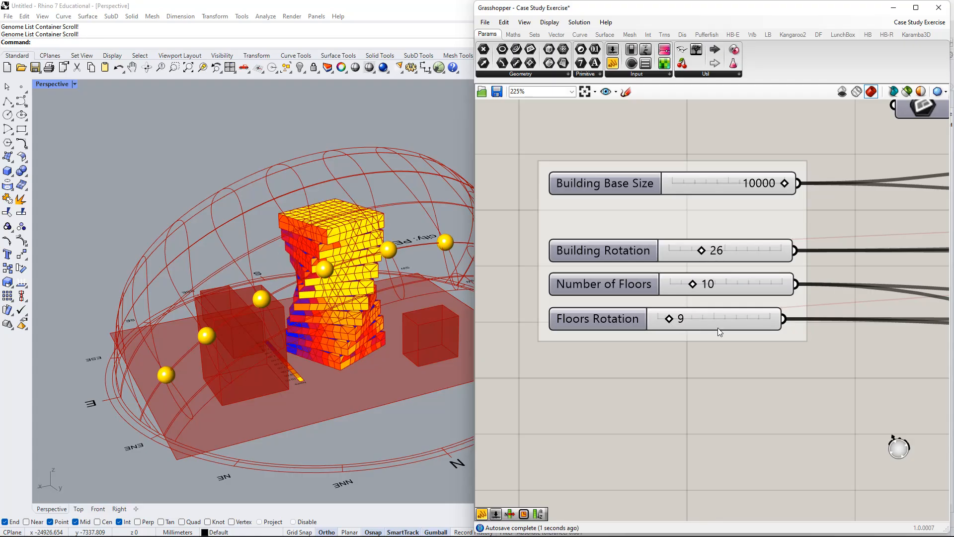
Check the averaged sun-hour value of the twisted tower in the Number's panel.
scroll(785, 342, "down", 7)
right_click_drag(868, 360, 641, 267)
right_click_drag(869, 316, 606, 285)
scroll(628, 287, "down", 2)
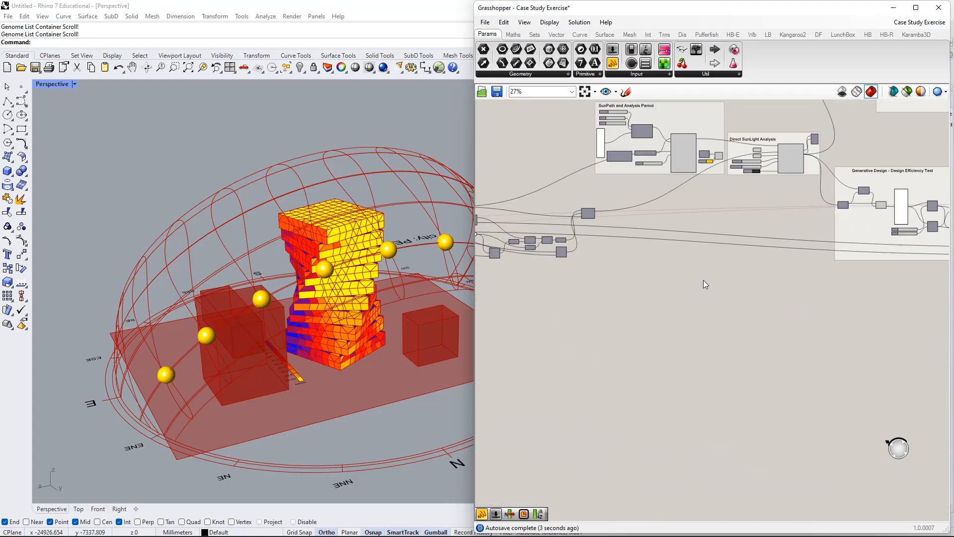
right_click_drag(876, 255, 646, 275)
scroll(757, 230, "up", 3)
scroll(756, 230, "up", 7)
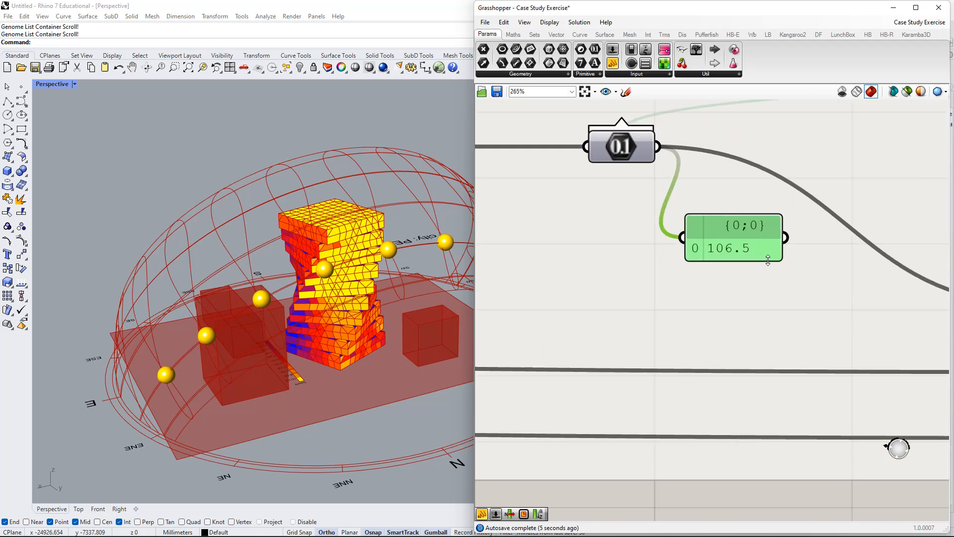
Set Building Rotation to 0 and lower Floors Rotation to its minimum.
scroll(654, 268, "down", 12)
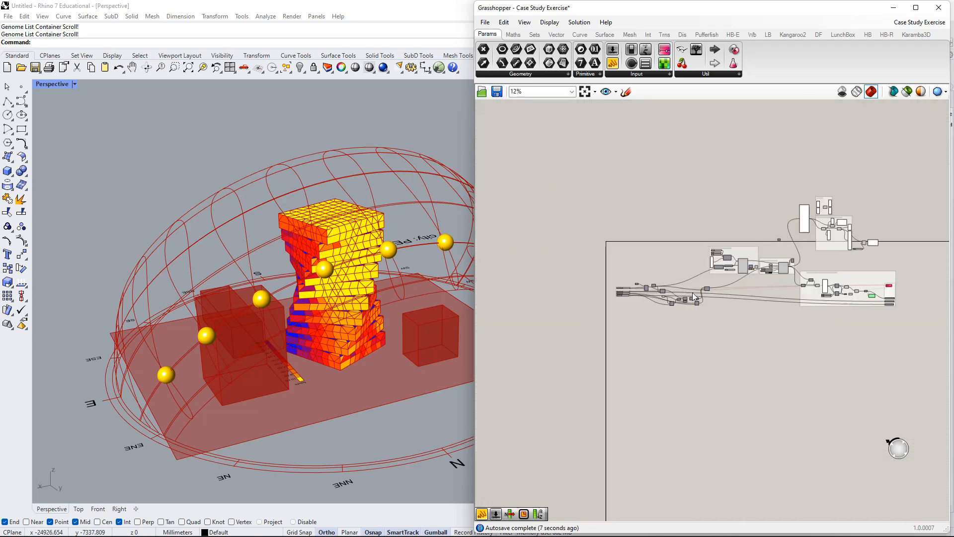
scroll(630, 294, "up", 8)
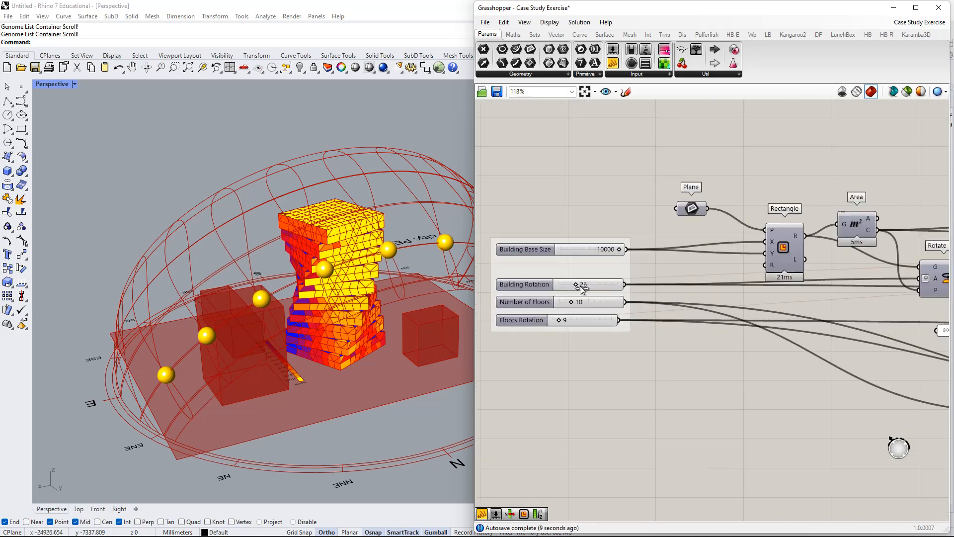
left_click_drag(575, 285, 497, 302)
scroll(722, 300, "down", 4)
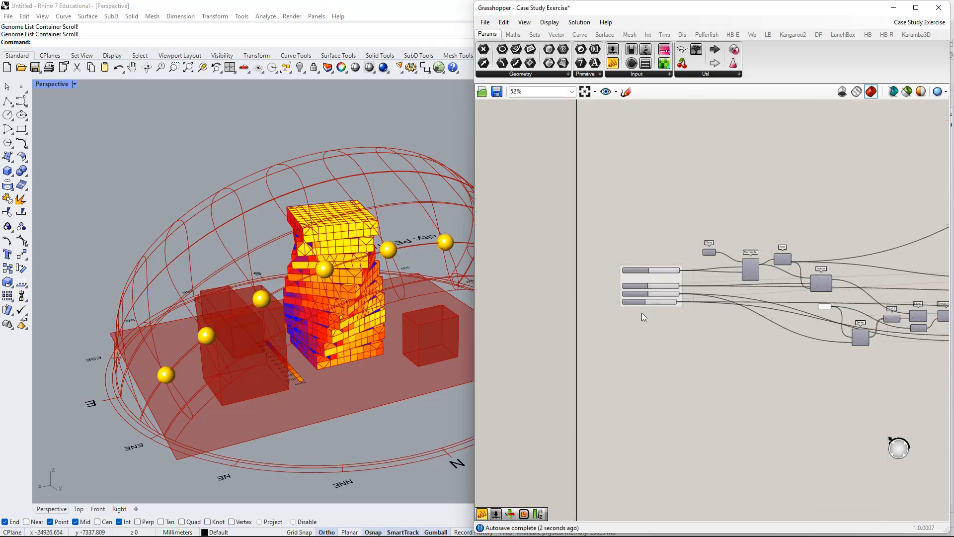
scroll(643, 311, "up", 4)
left_click_drag(663, 284, 610, 293)
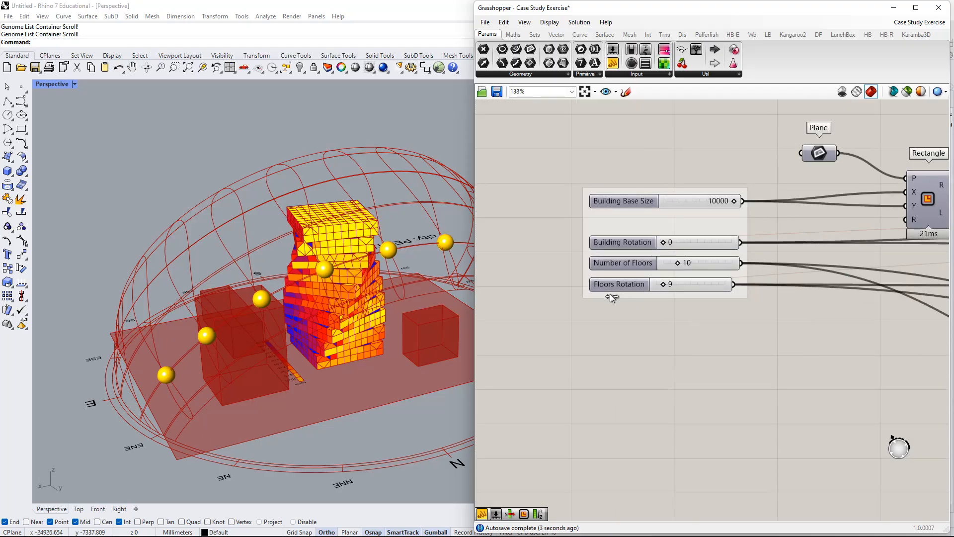
Check the untwisted tower's averaged value in the Number's panel and reduce the panel's height.
scroll(783, 320, "down", 5)
right_click_drag(880, 338, 618, 306)
scroll(618, 307, "down", 3)
right_click_drag(899, 323, 731, 285)
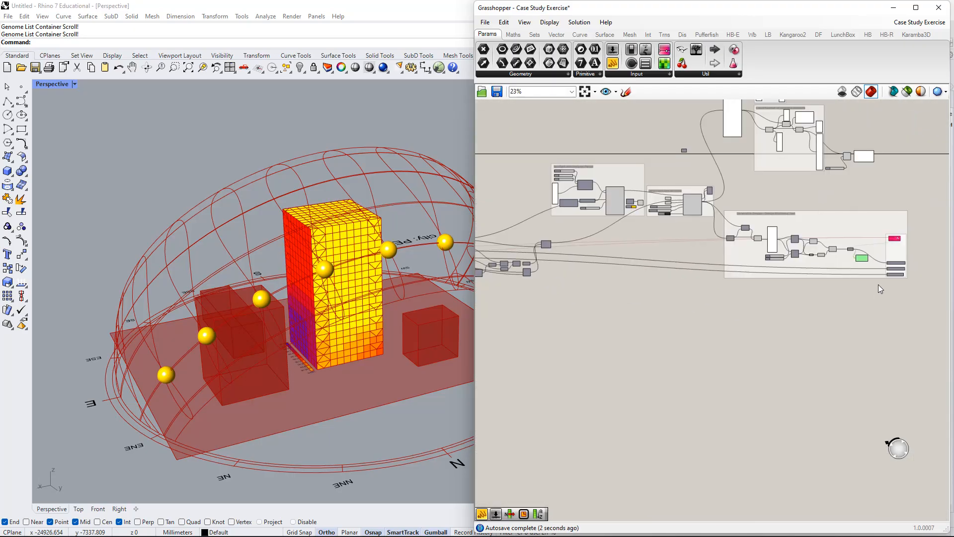
right_click_drag(849, 285, 729, 301)
scroll(743, 285, "up", 10)
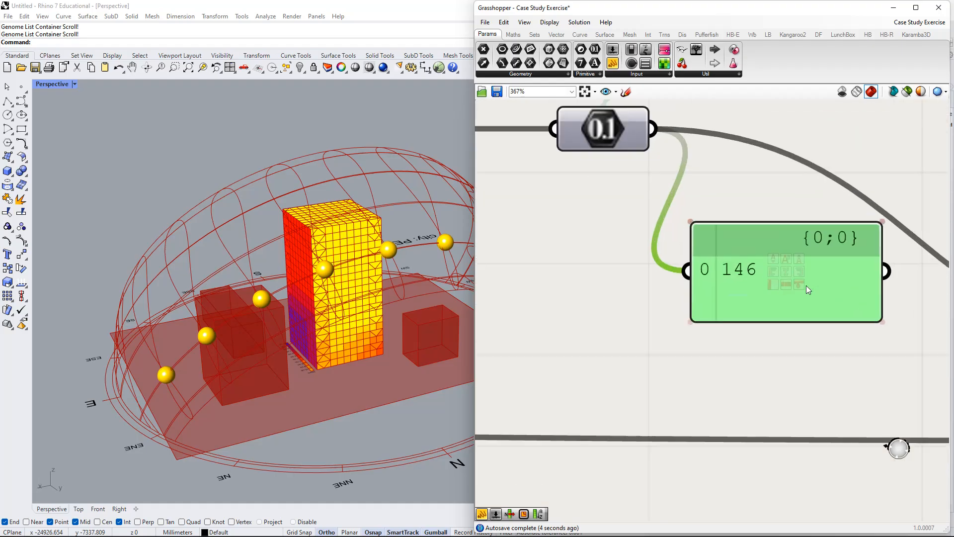
scroll(827, 303, "down", 3)
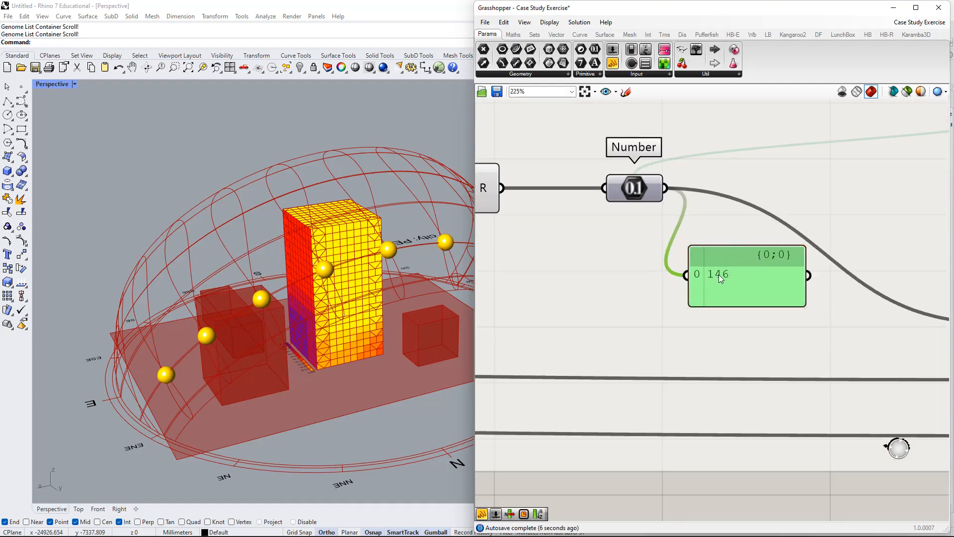
left_click_drag(762, 295, 761, 286)
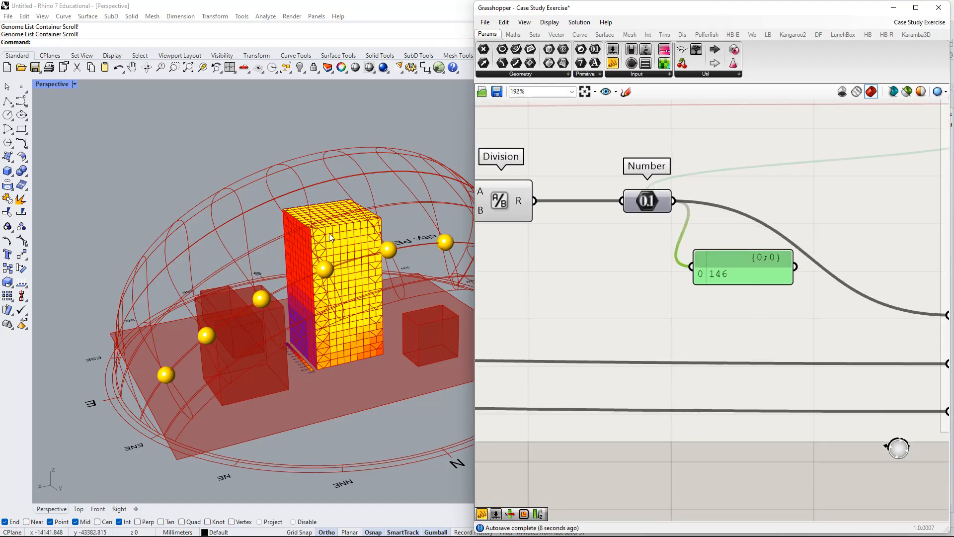
View the tower from another side and select Galapagos to show its Genome and Fitness links.
right_click_drag(334, 278, 229, 332)
scroll(559, 257, "down", 4)
right_click_drag(496, 265, 636, 284)
scroll(835, 318, "down", 2)
right_click_drag(778, 318, 627, 316)
scroll(712, 260, "up", 4)
left_click(806, 215)
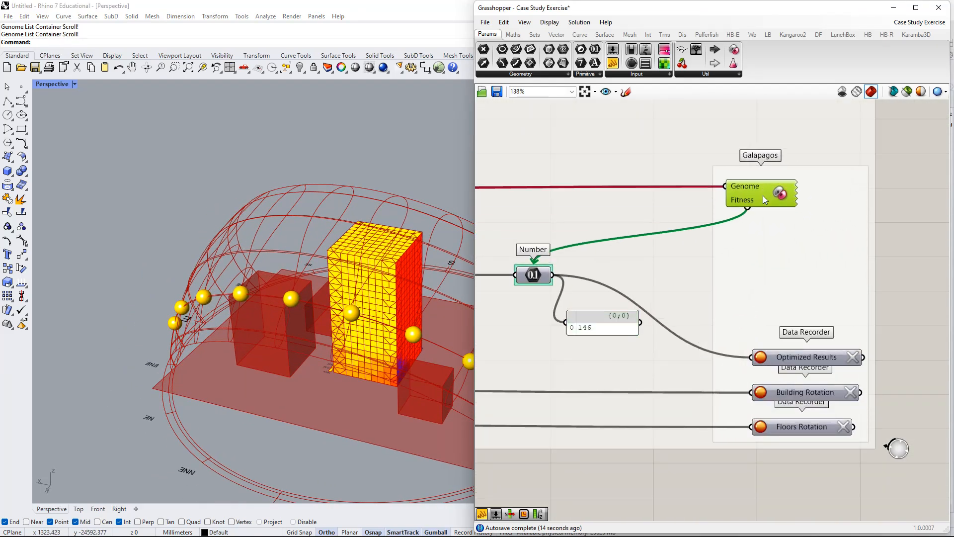
Read the description of Galapagos' Genome input and examine the untwisted tower from a different angle.
scroll(751, 206, "down", 2)
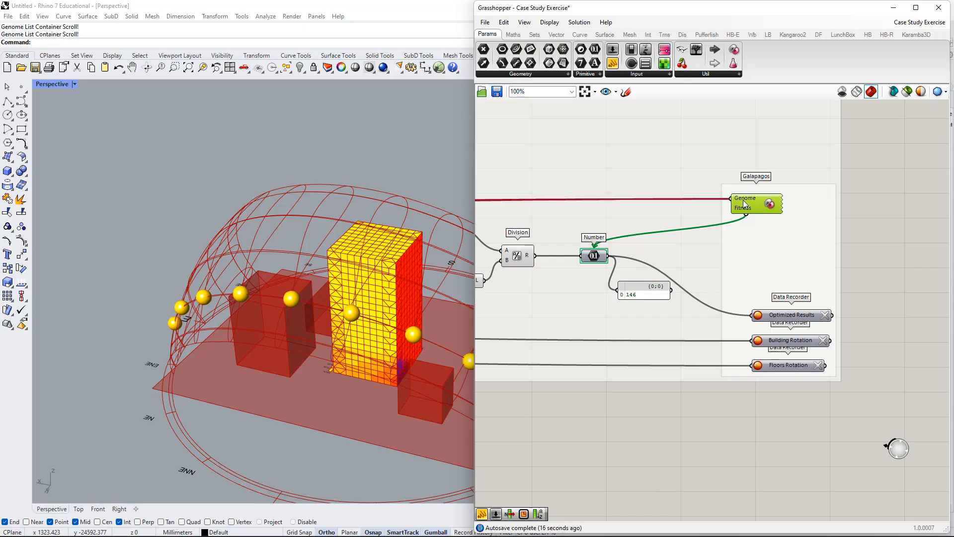
scroll(743, 201, "down", 1)
scroll(743, 203, "down", 1)
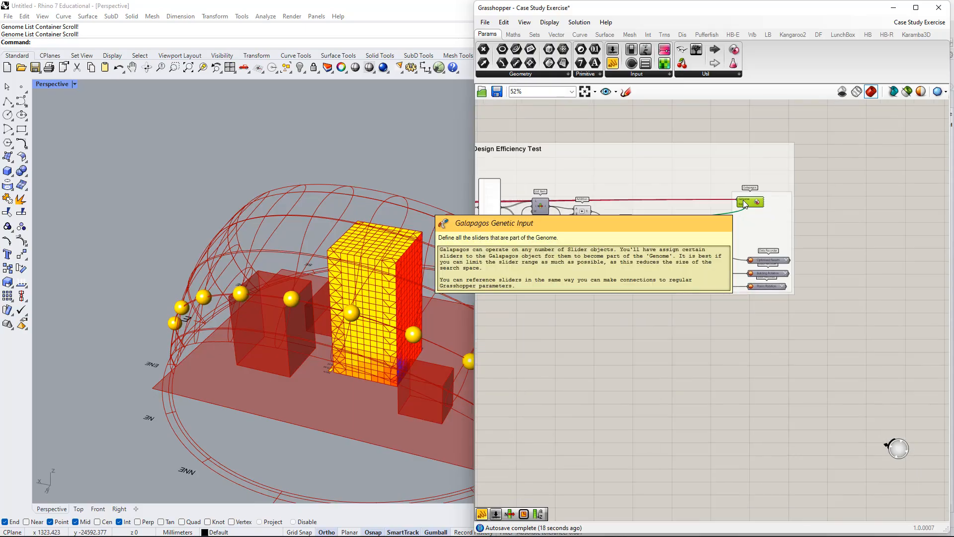
scroll(743, 203, "up", 2)
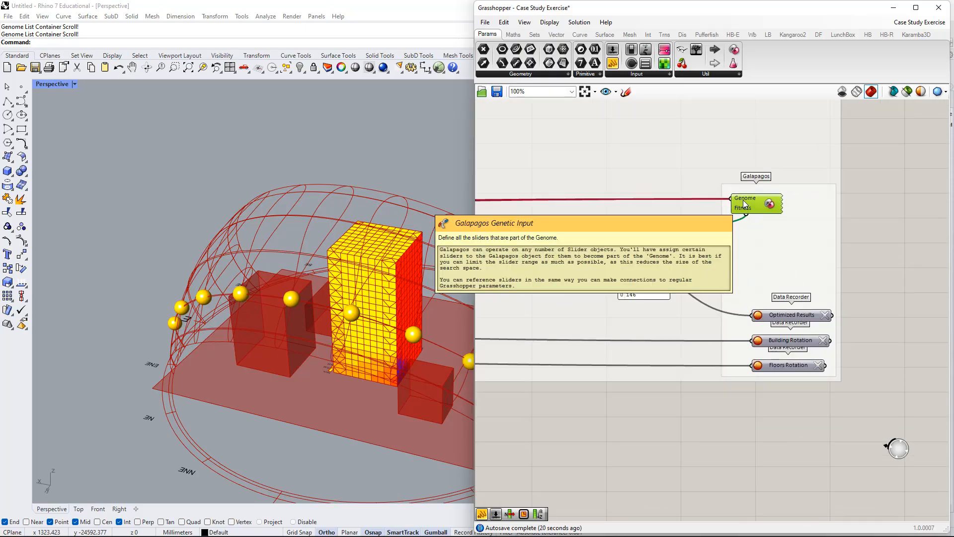
scroll(744, 203, "down", 4)
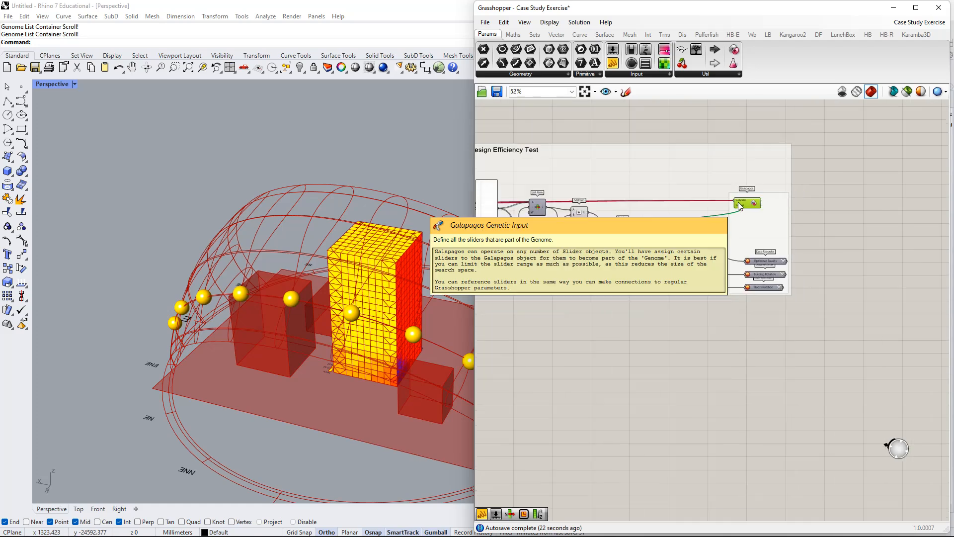
right_click_drag(365, 298, 298, 299)
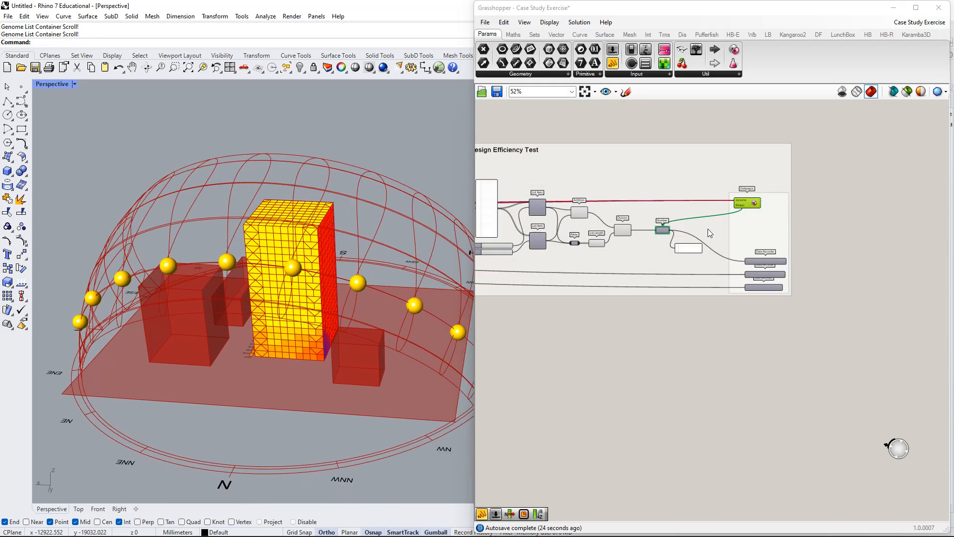
Read the description of Galapagos' Fitness input and check its link to the Number parameter.
scroll(736, 205, "up", 3)
scroll(737, 205, "up", 2)
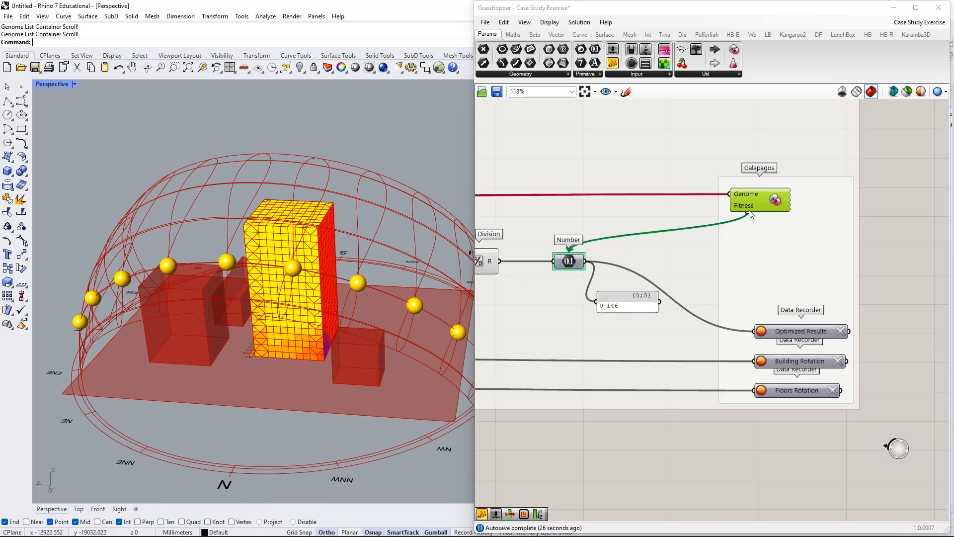
mouse_move(750, 213)
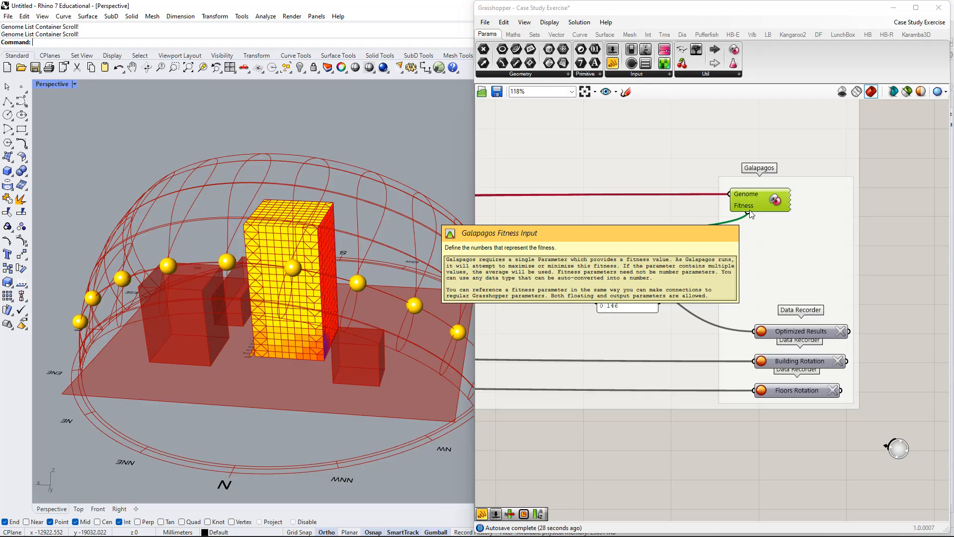
right_click_drag(749, 214, 762, 205)
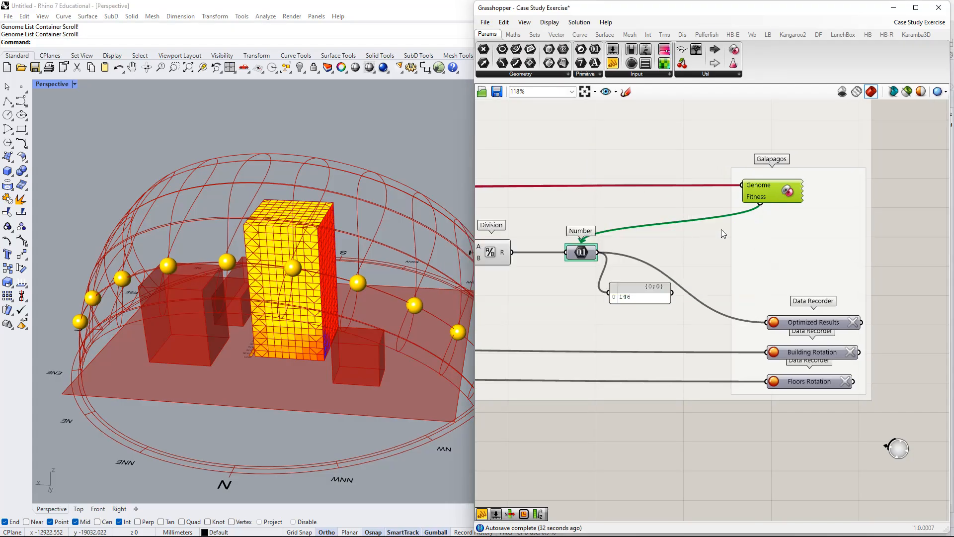
scroll(574, 261, "down", 1)
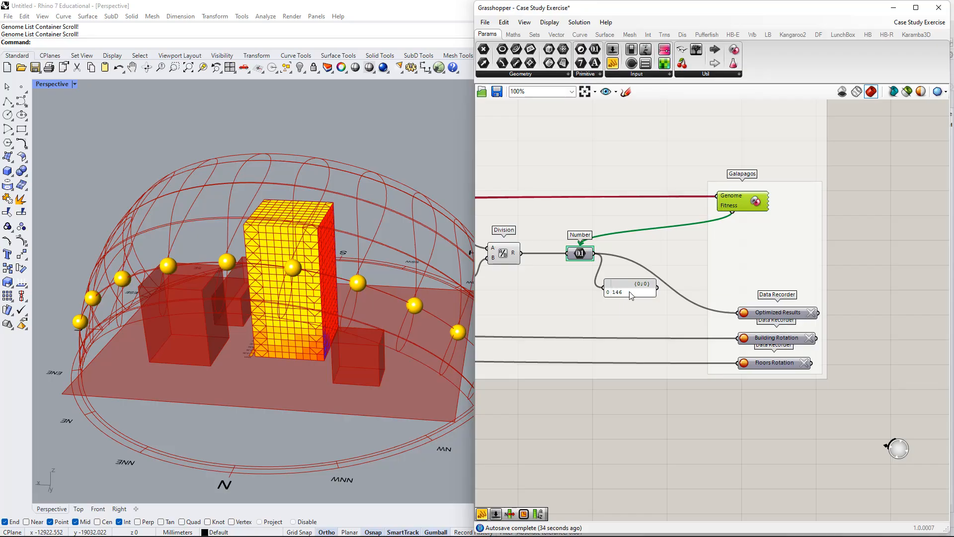
Move Galapagos slightly higher on the canvas and select the panel attached to the Number parameter.
left_click_drag(740, 207, 747, 178)
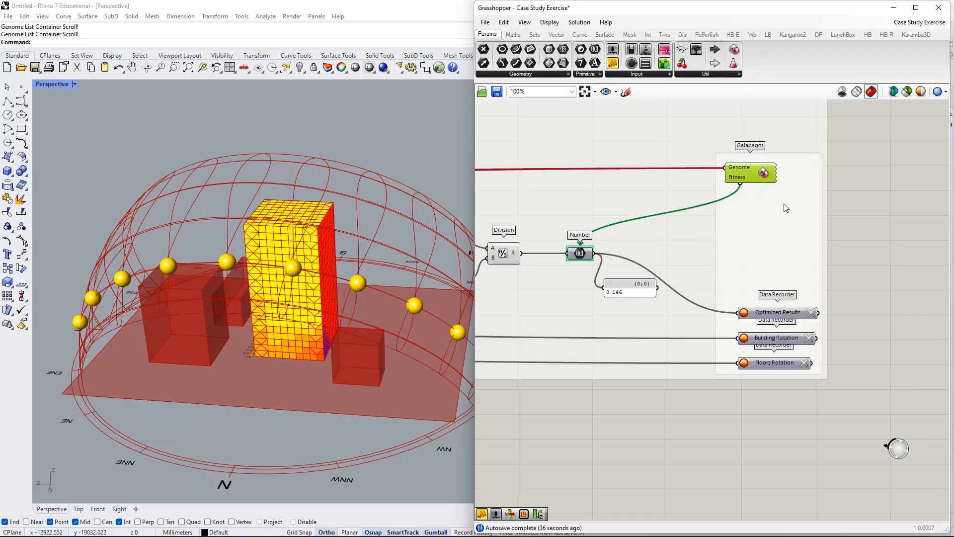
mouse_move(627, 293)
left_mouse_down()
mouse_move(640, 274)
mouse_move(643, 304)
mouse_move(628, 295)
left_mouse_up()
right_click_drag(566, 279, 623, 276)
right_click_drag(839, 270, 731, 261)
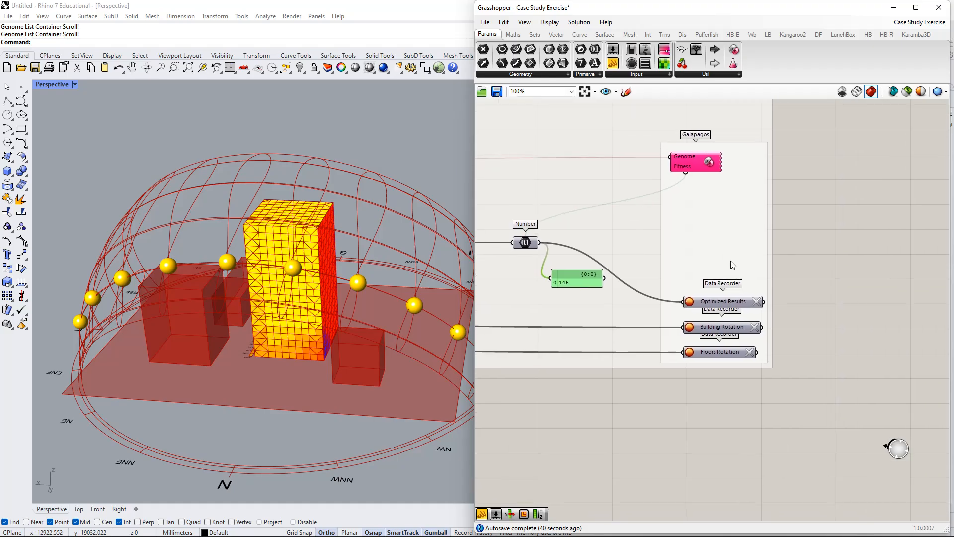
Open the Galapagos Editor and set Fitness to Minimize.
double_click(694, 161)
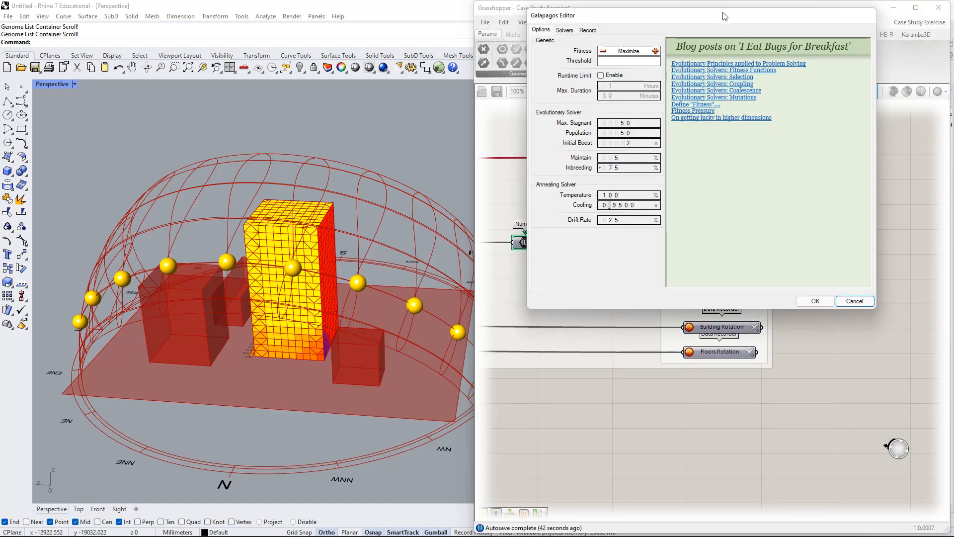
left_click_drag(725, 16, 770, 87)
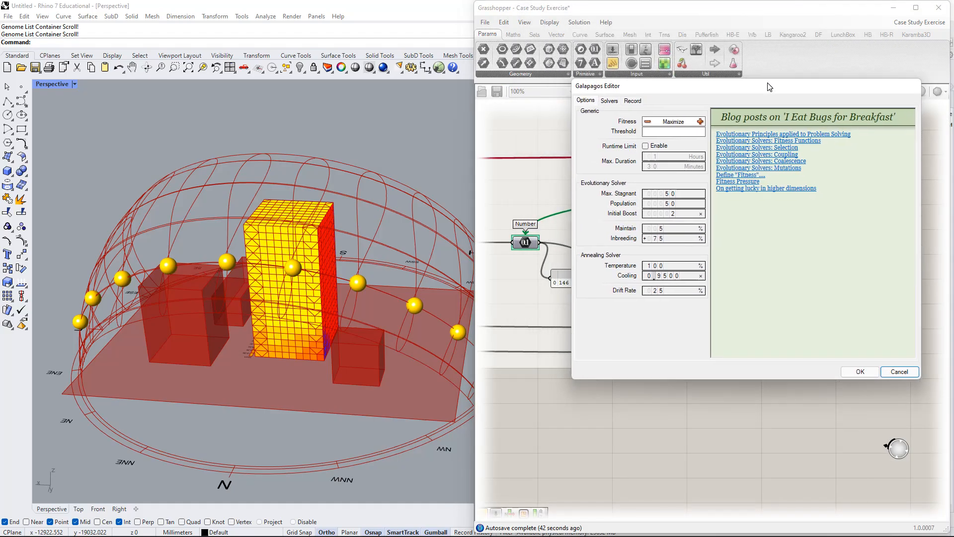
left_click(647, 121)
Review the Galapagos solver choices and the Fitness, Evolutionary Solver and Annealing Solver options.
left_click(608, 100)
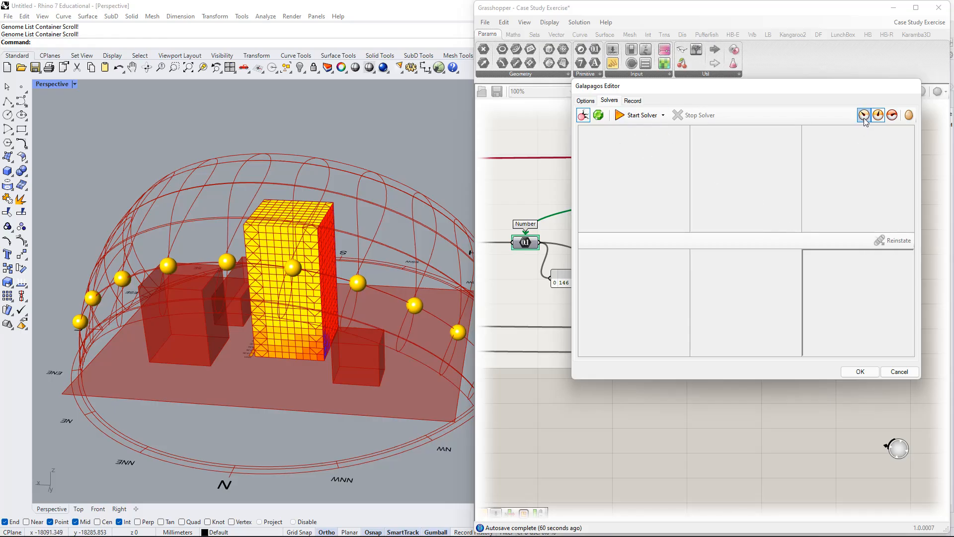
left_click(585, 101)
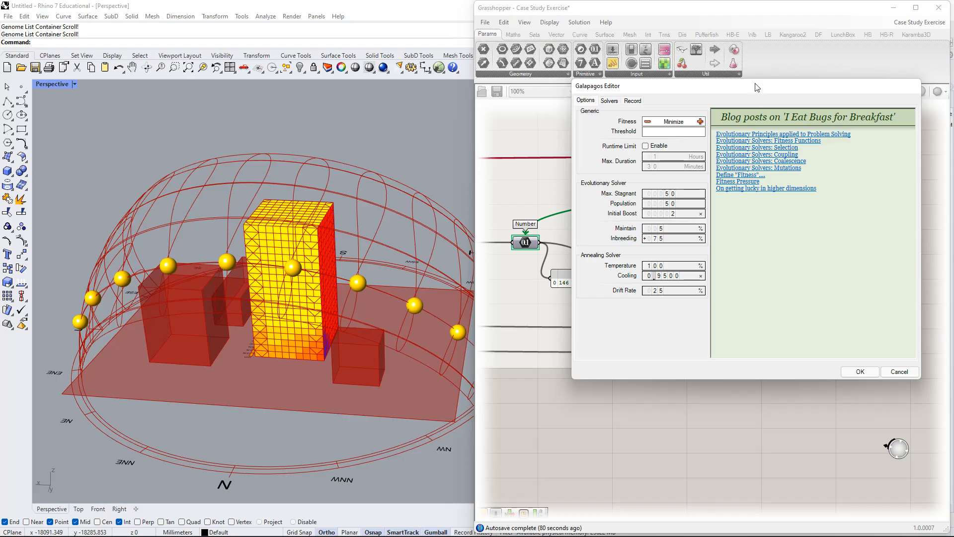
left_click_drag(758, 87, 763, 98)
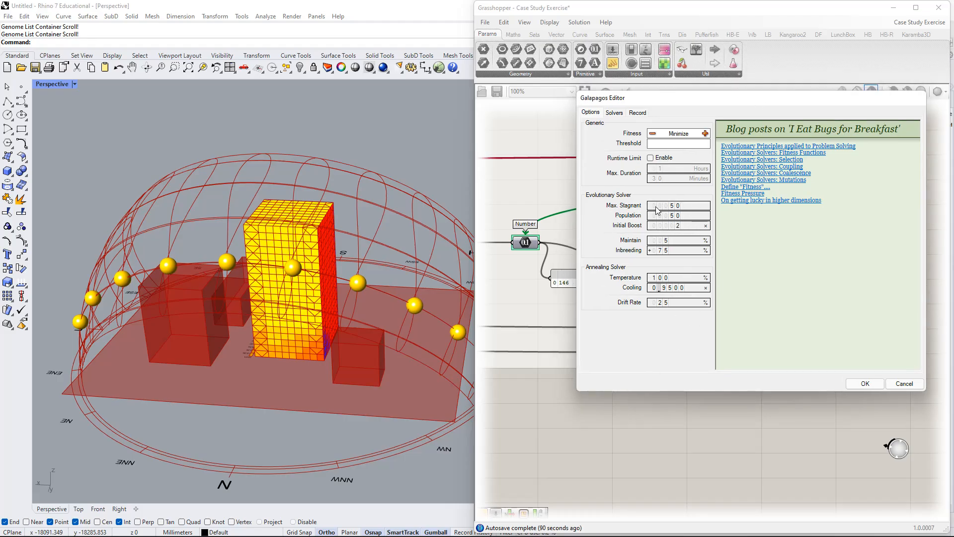
left_click(705, 133)
left_click(619, 114)
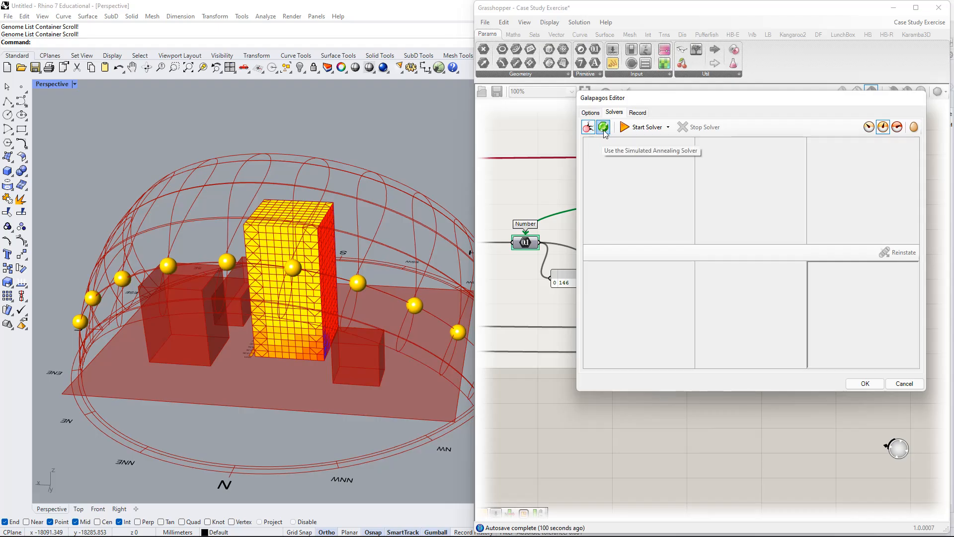
left_click(590, 113)
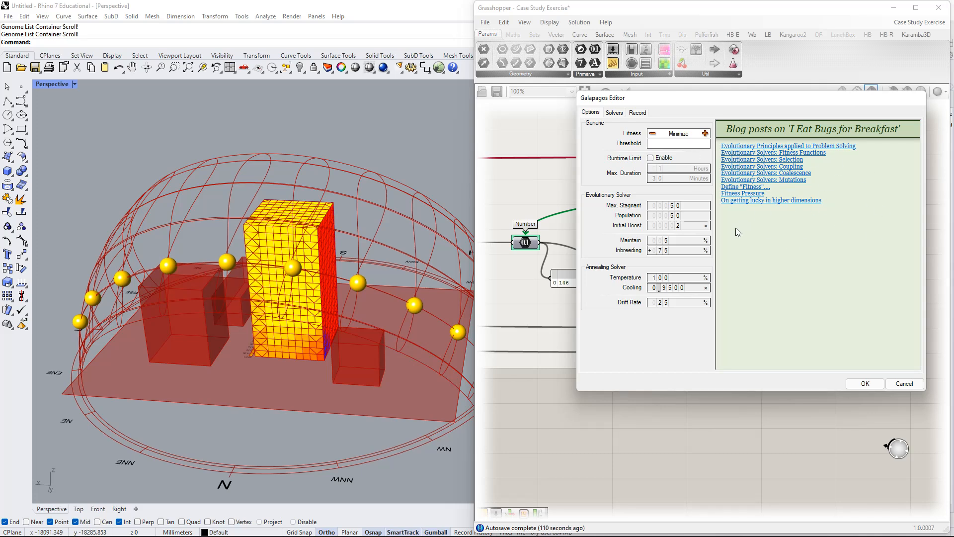
Make Galapagos display only better genomes in the Rhino viewport and start the solver.
left_click(619, 113)
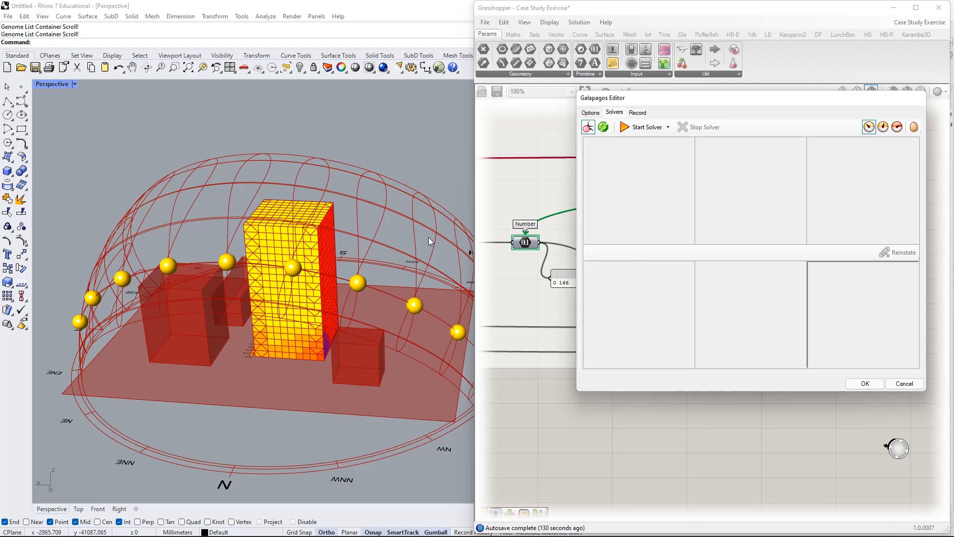
left_click(883, 127)
left_click(883, 127)
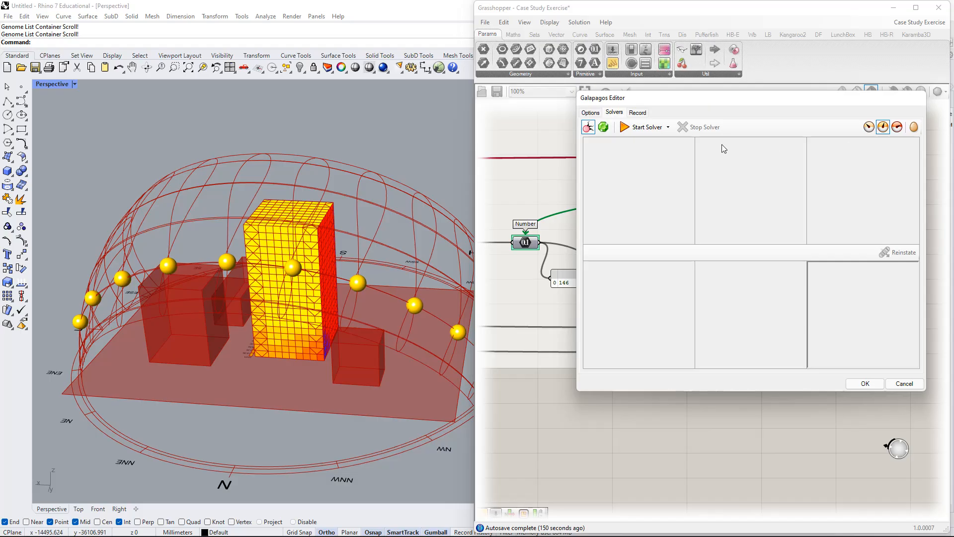
left_click(899, 130)
left_click(897, 127)
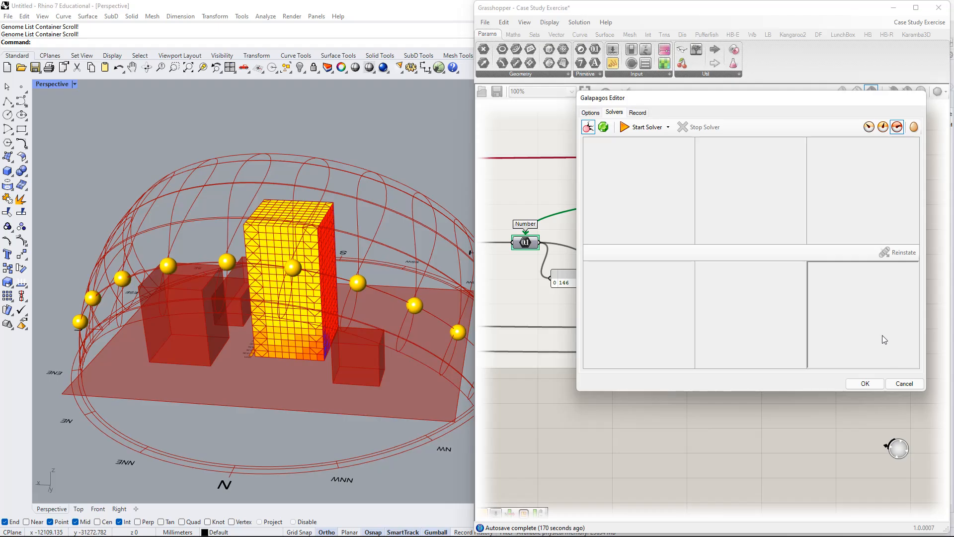
left_click(883, 128)
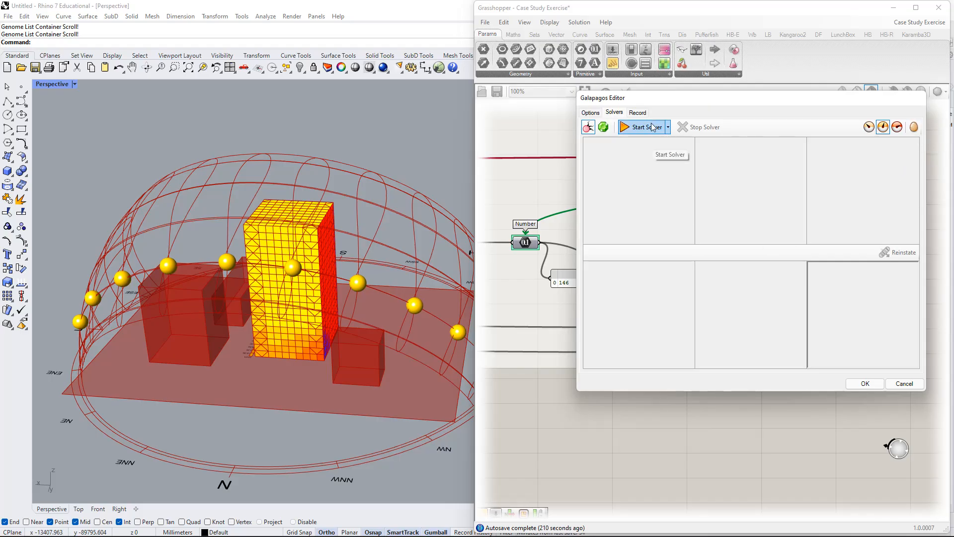
left_click_drag(674, 103, 629, 135)
left_click(594, 162)
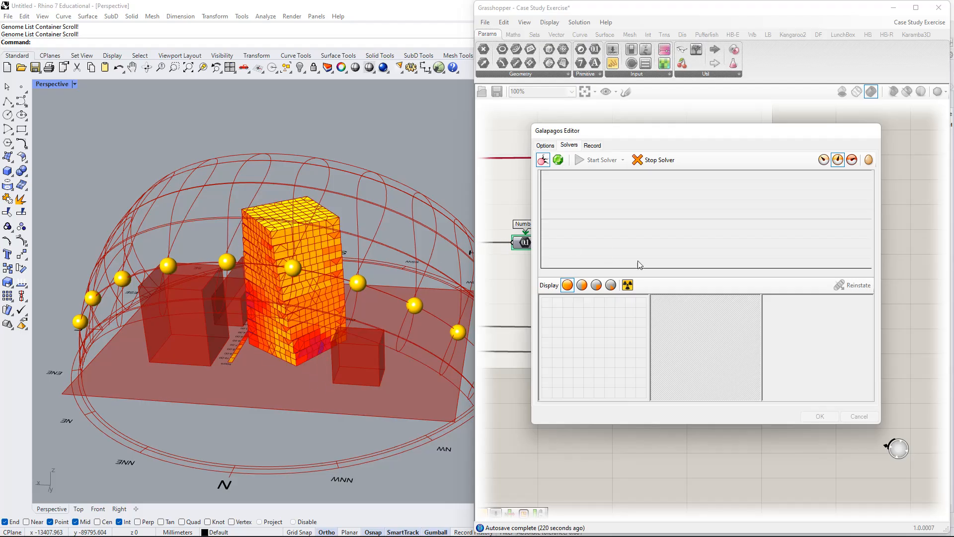
Move the Galapagos Editor aside and examine the Building Rotation and Floors Rotation sliders while the solver runs.
scroll(545, 440, "down", 3)
right_click_drag(601, 444, 750, 471)
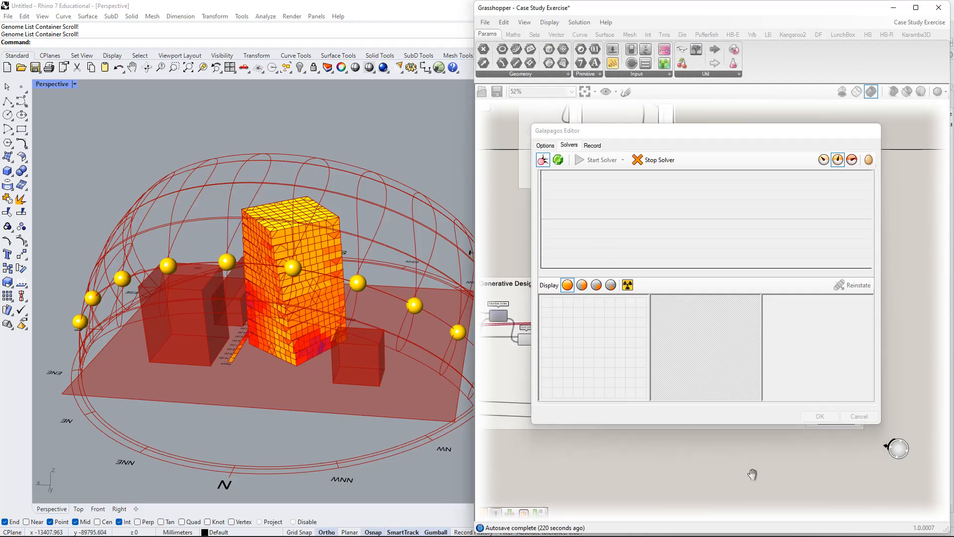
left_click_drag(706, 131, 760, 50)
right_click_drag(582, 420, 928, 425)
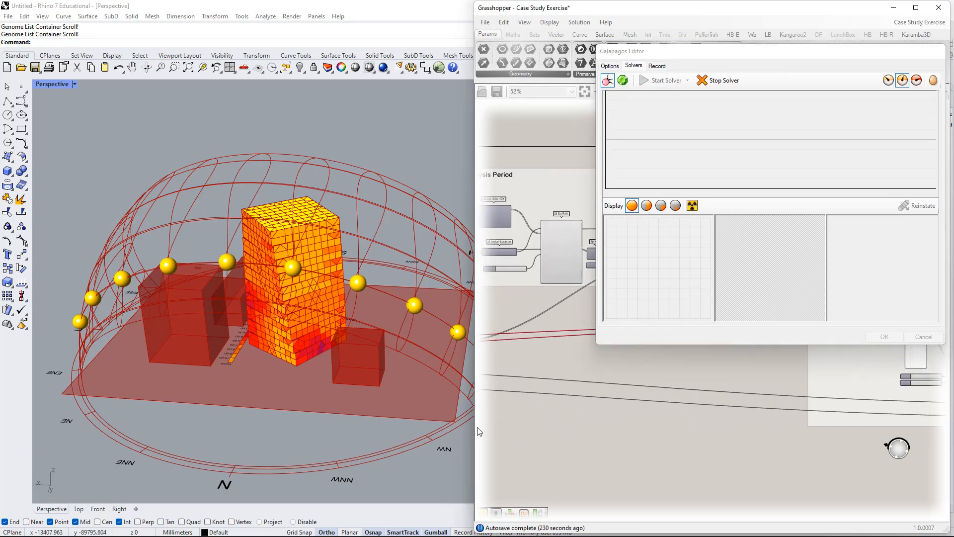
right_click_drag(490, 428, 820, 418)
right_click_drag(520, 423, 776, 364)
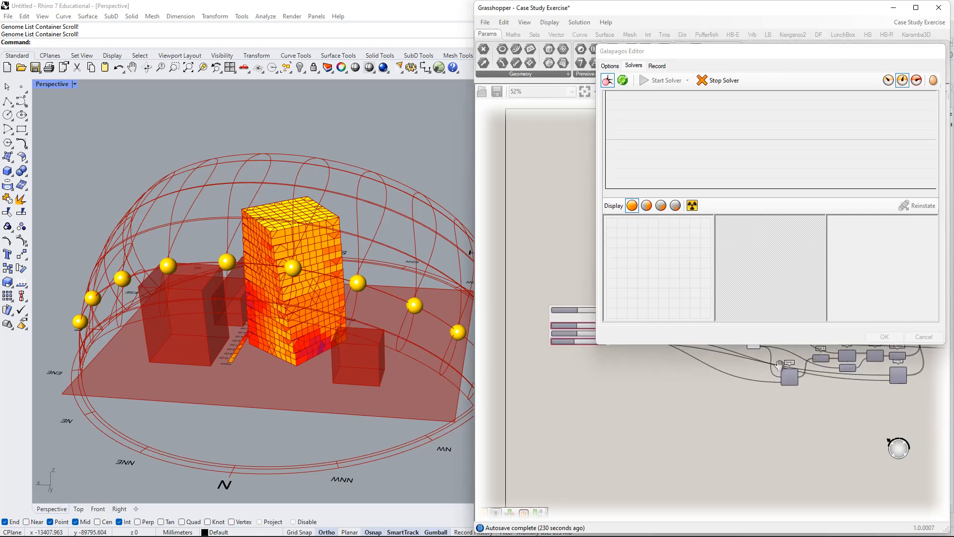
right_click_drag(609, 364, 645, 473)
scroll(589, 410, "up", 5)
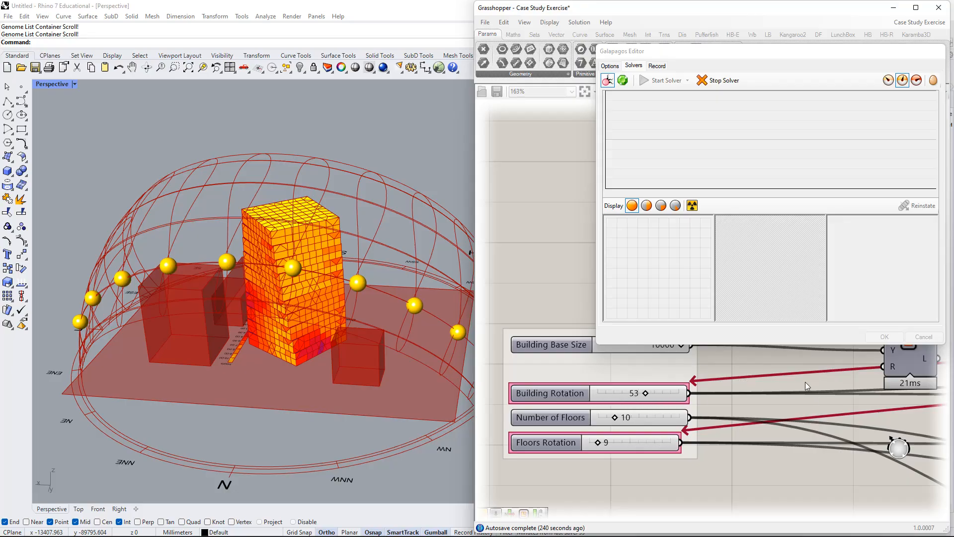
Examine the Design Efficiency Test calculation and the List Length component's input values while the solver runs.
scroll(805, 382, "down", 6)
right_click_drag(885, 422, 469, 429)
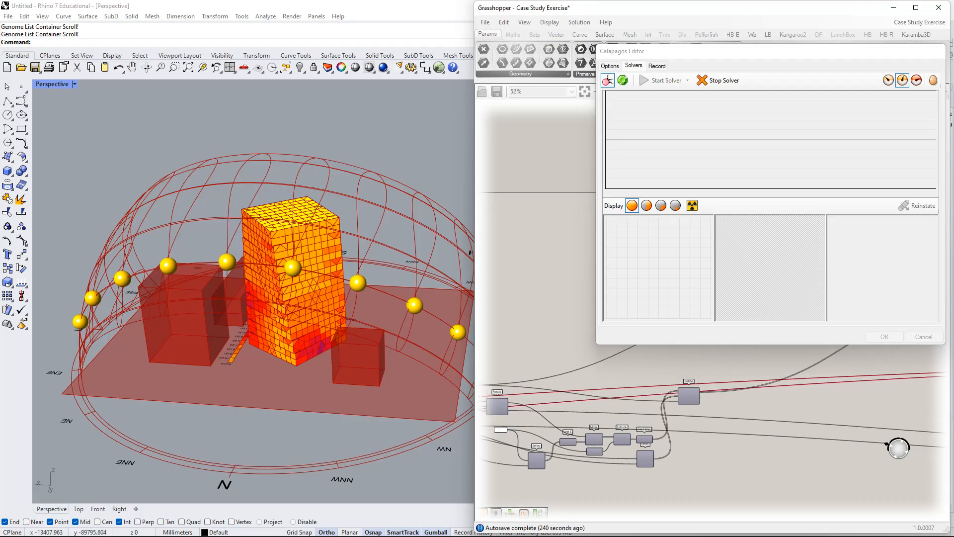
right_click_drag(862, 399, 610, 396)
right_click_drag(919, 417, 707, 408)
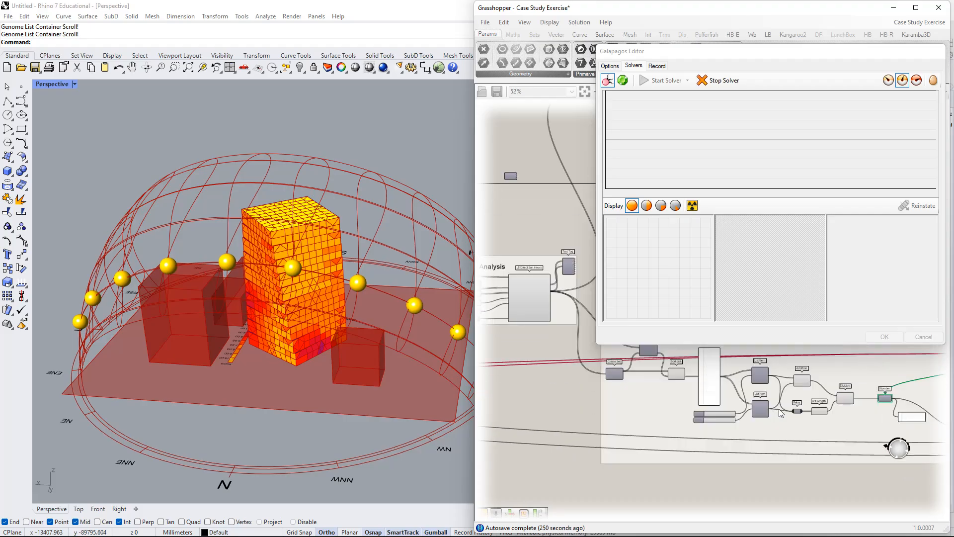
right_click_drag(648, 399, 469, 398)
scroll(552, 379, "up", 2)
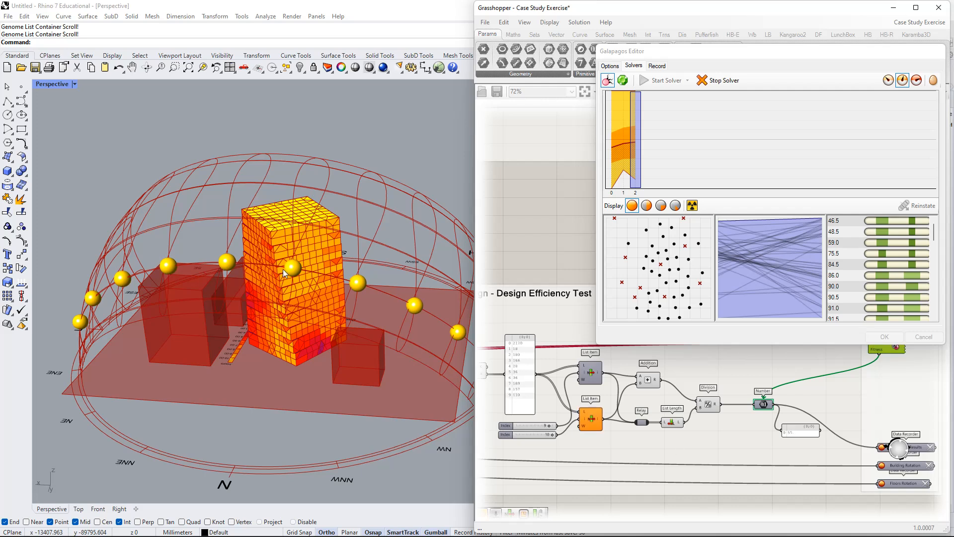
mouse_move(664, 423)
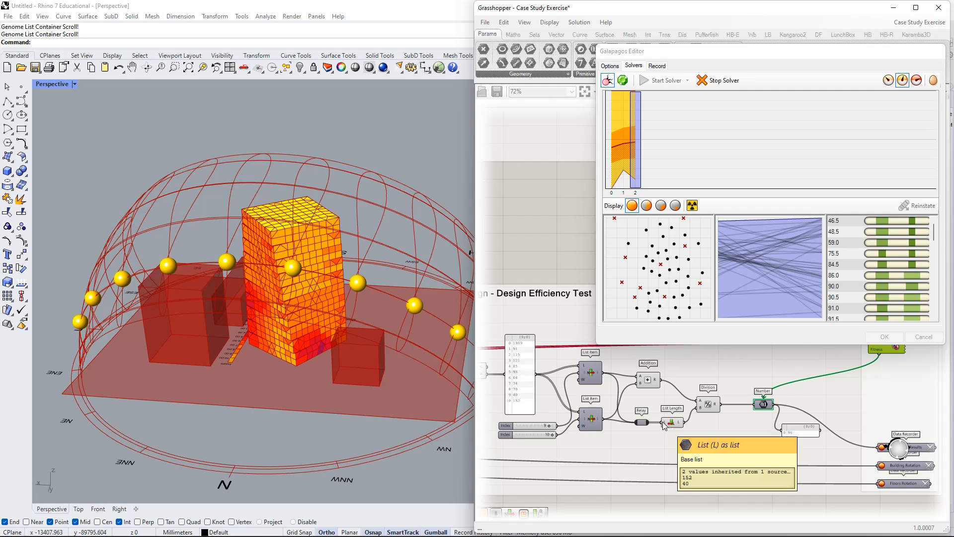
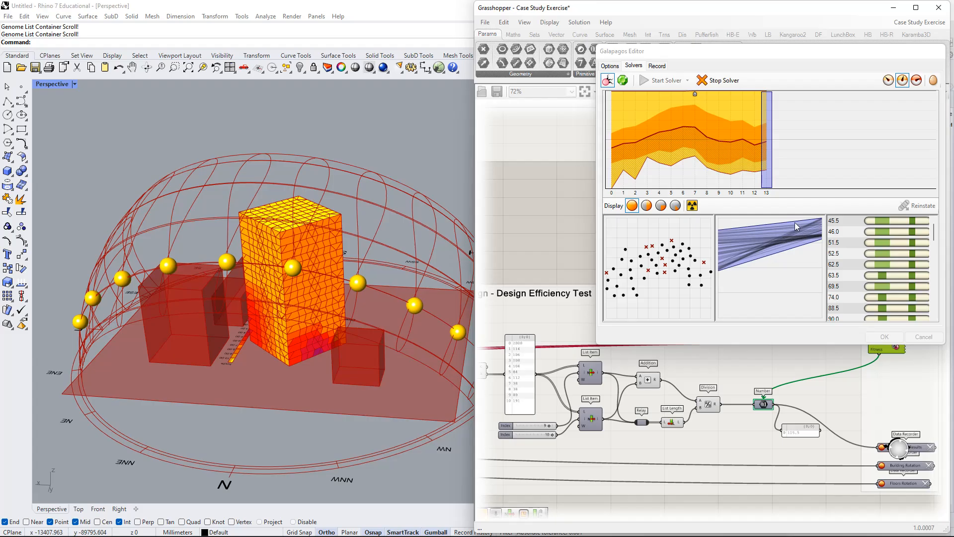
Compare the genomes of generation 7 and generation 14 in the fitness graph, and display all genomes from generations 0 to 14.
left_click(712, 81)
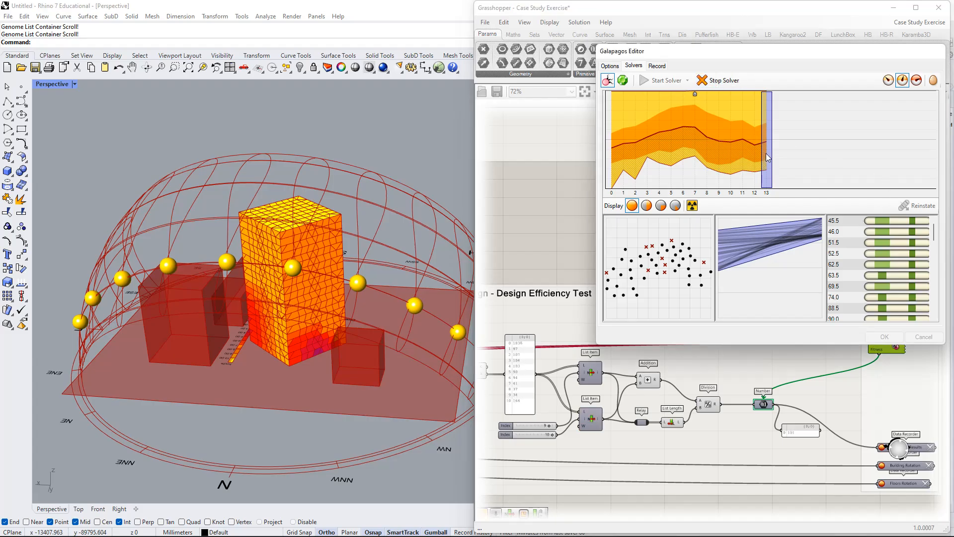
left_click(694, 93)
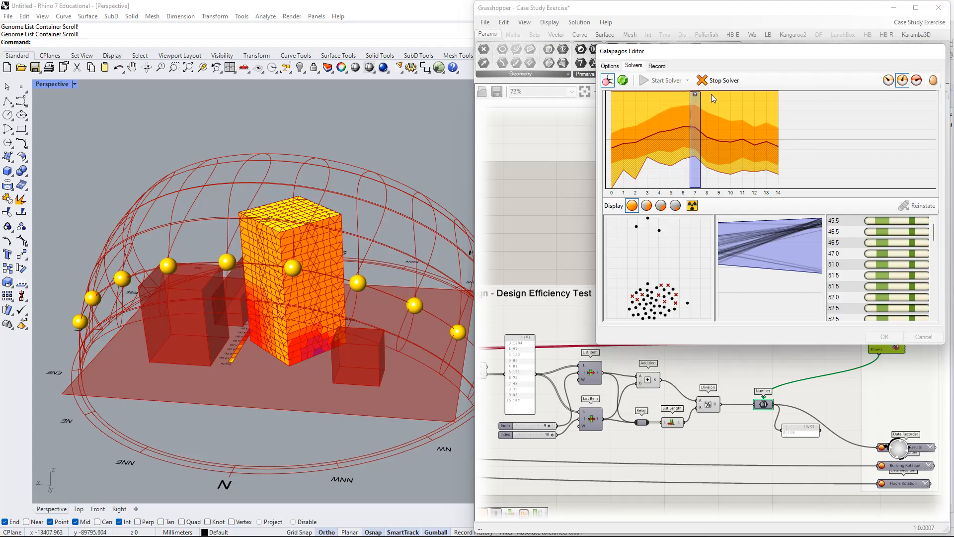
left_click(775, 100)
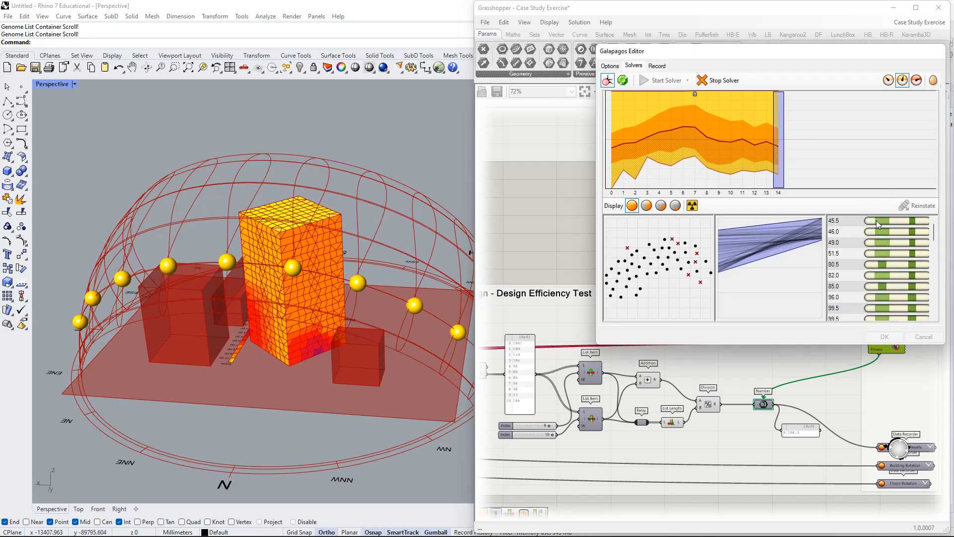
left_click_drag(763, 109, 604, 127)
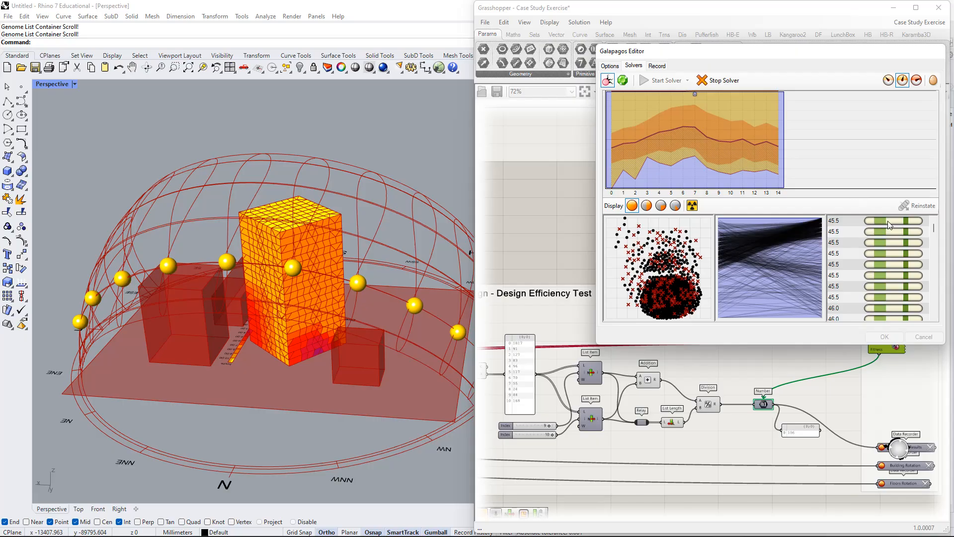
Look through the genomes with fitness 45.5 across generations 0 to 14 and compare their slider patterns.
left_click(872, 218)
left_click(872, 233)
left_click(873, 242)
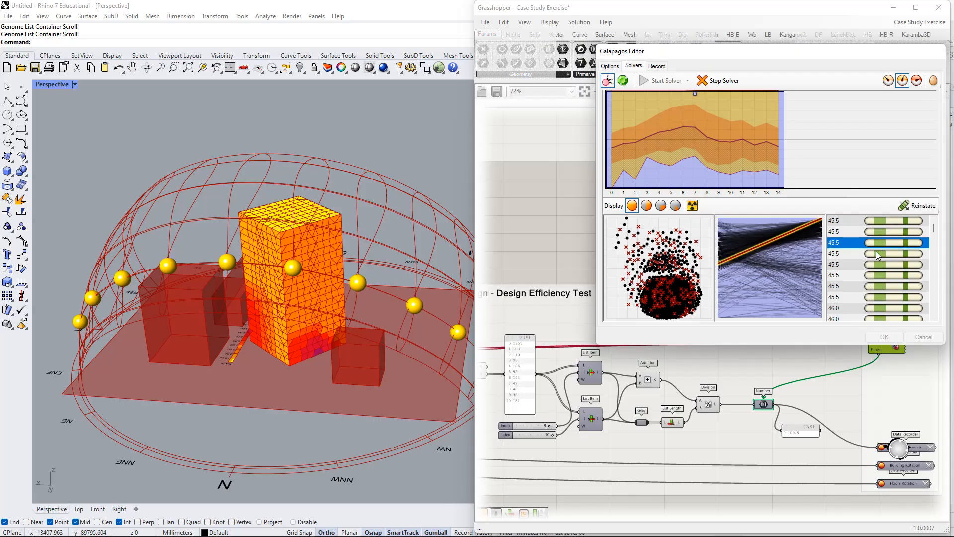
left_click(878, 255)
left_click(884, 275)
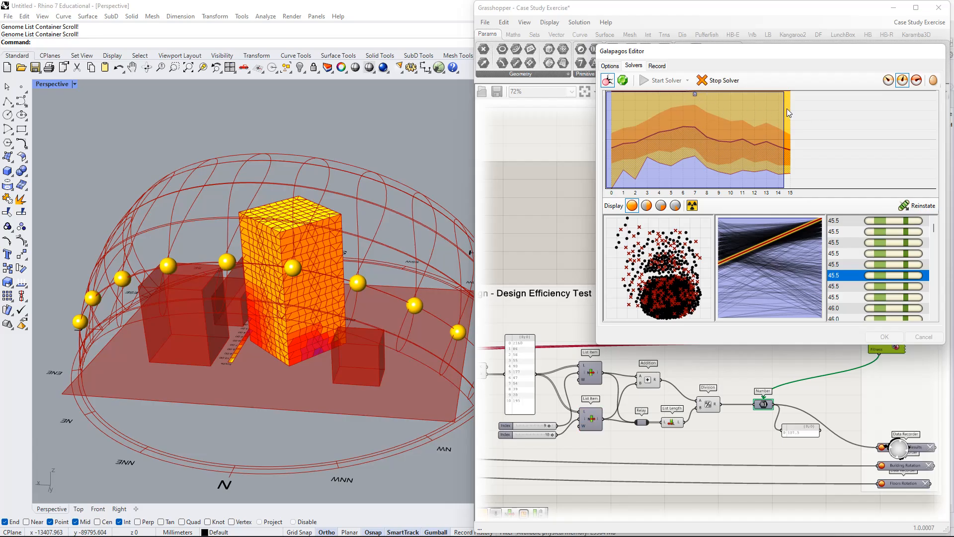
left_click(895, 253)
left_click(895, 275)
left_click(895, 285)
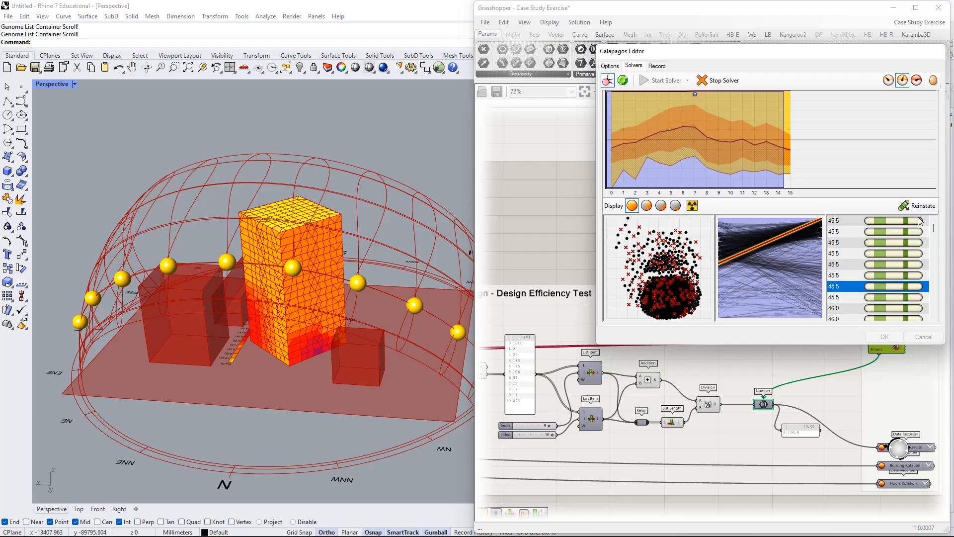
Reinstate the first two 45.5 genomes while the solver runs, and browse the rest of the genome list.
left_click(909, 222)
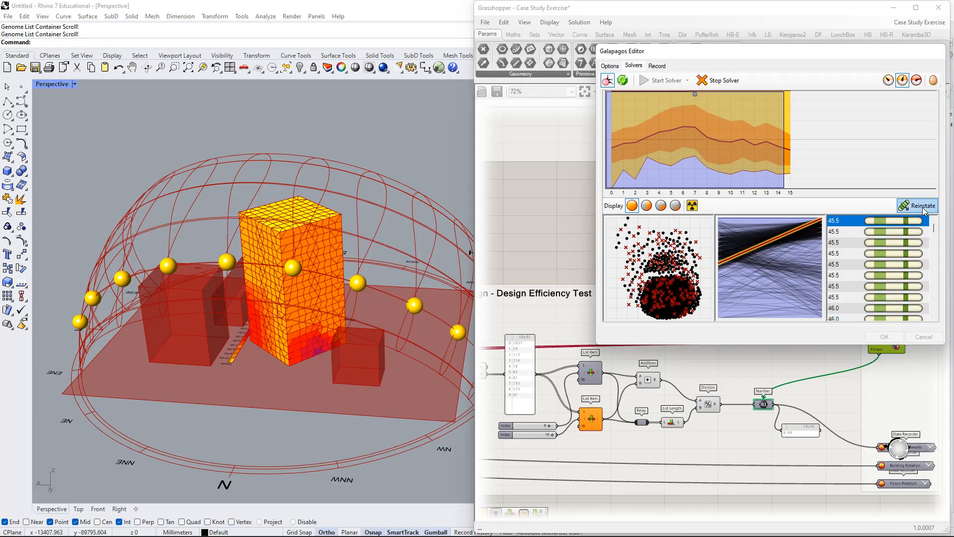
left_click(922, 210)
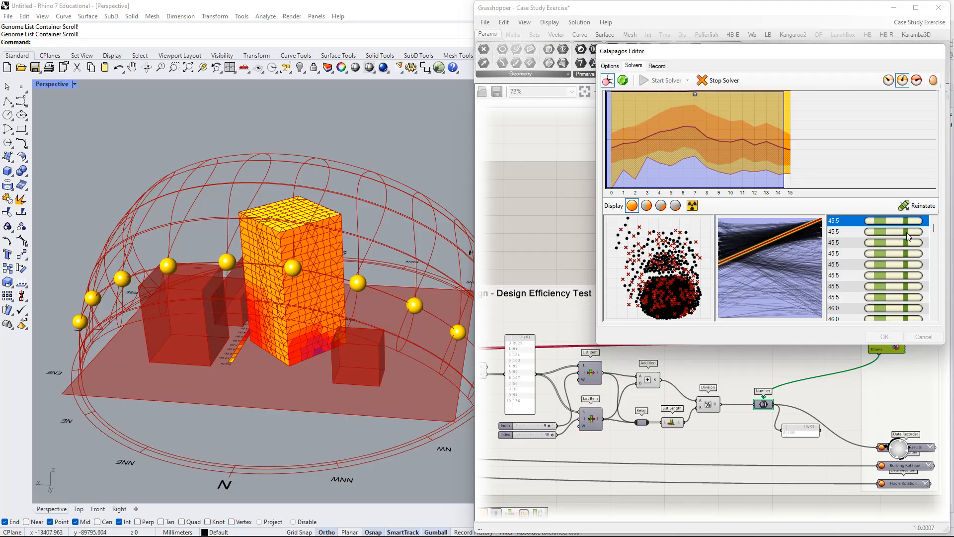
left_click(906, 232)
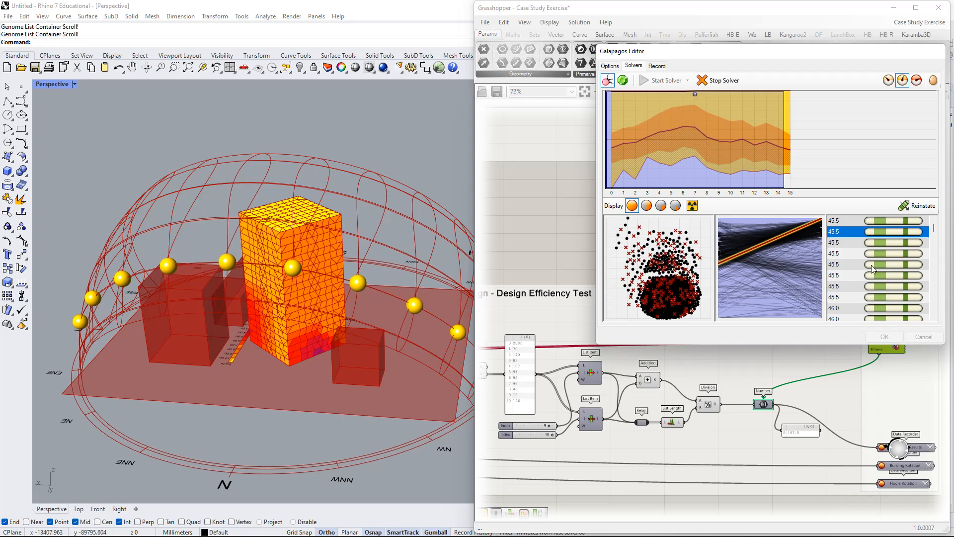
left_click(912, 206)
left_click_drag(933, 227, 933, 282)
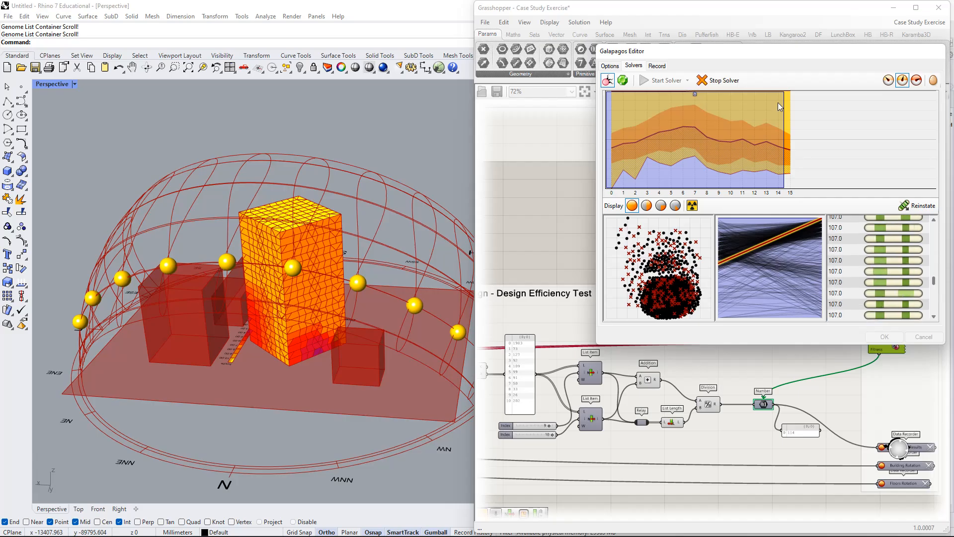
Show only the latest generation's genomes and reinstate its best genome with fitness 45.5.
left_click(789, 135)
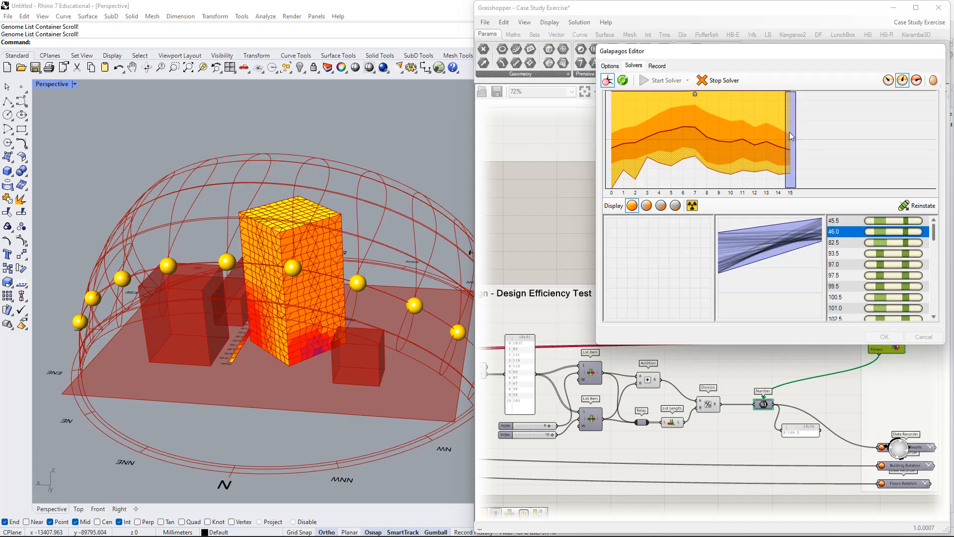
left_click(903, 221)
left_click(919, 212)
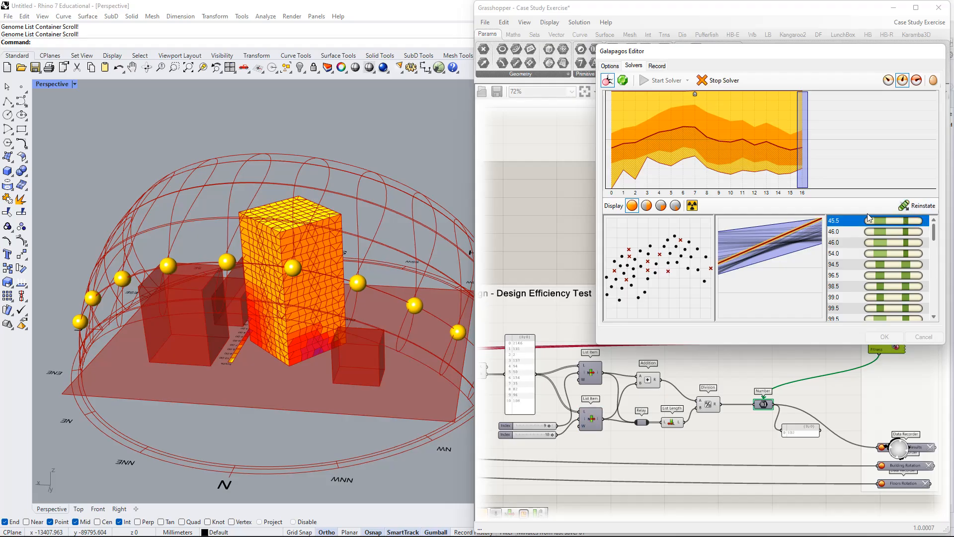
Try reinstating both 46.0 genomes and the 94.5 genome from generation 16 while the solver runs.
left_click(896, 235)
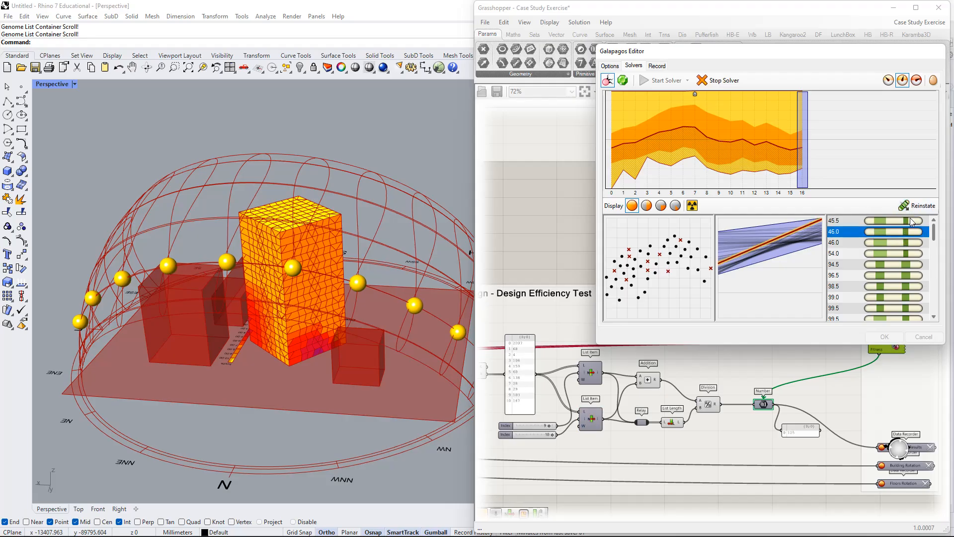
left_click(917, 205)
left_click(910, 242)
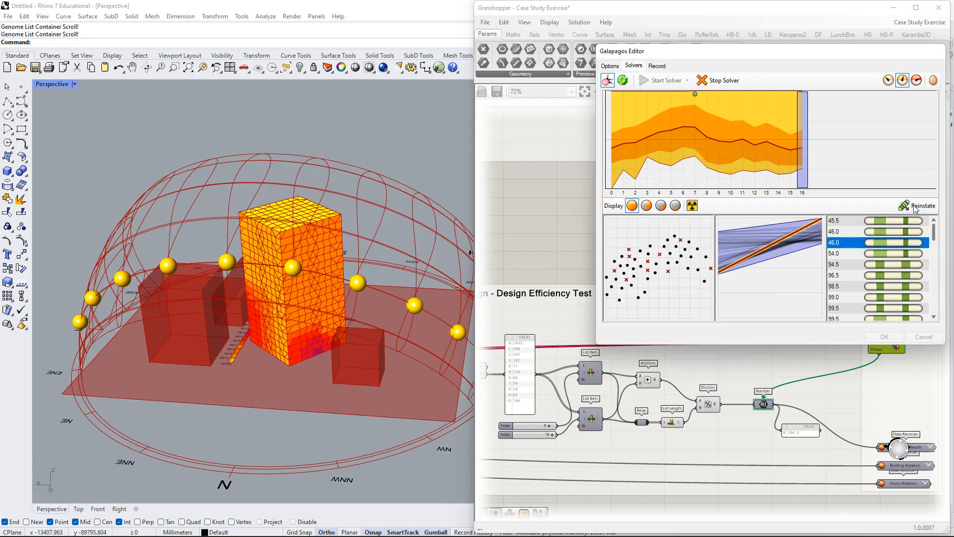
left_click(914, 208)
left_click(901, 265)
left_click(915, 209)
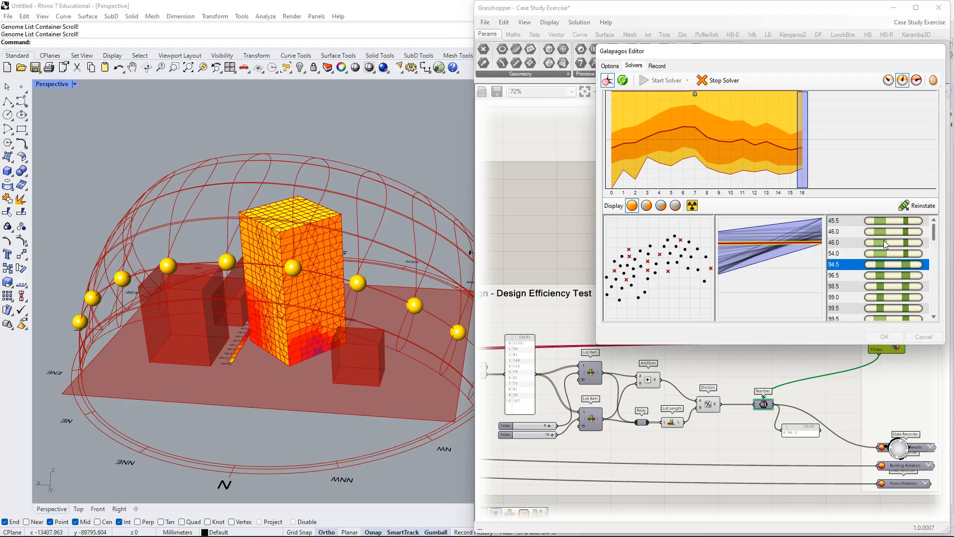
Stop the Galapagos solver and return to a view of the tower from above ground.
right_click_drag(236, 305, 306, 315)
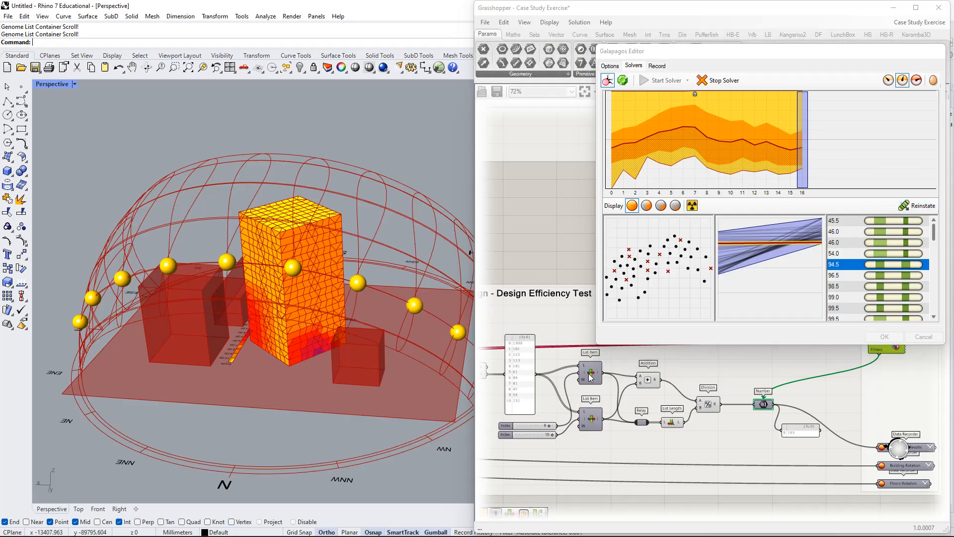
left_click(726, 84)
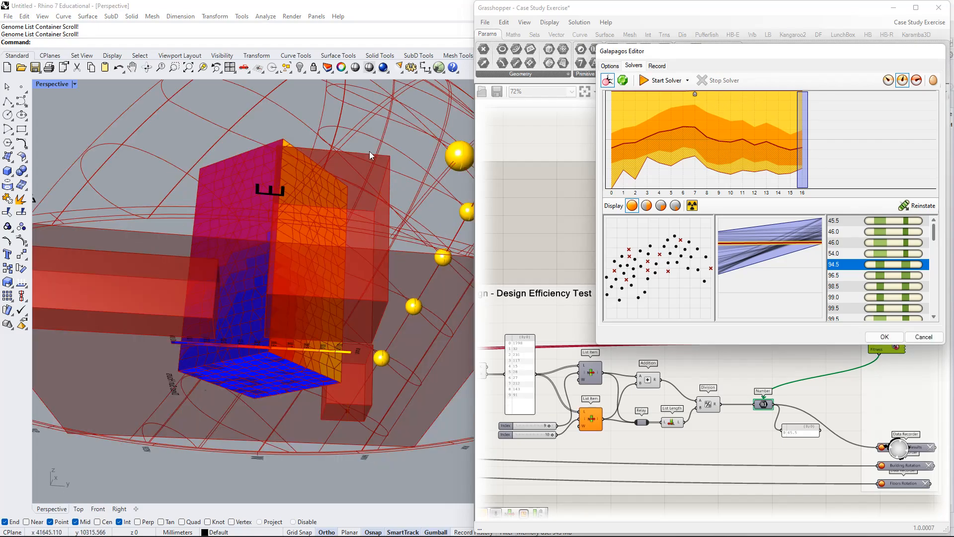
right_click_drag(368, 151, 348, 219)
Reinstate the second 46.0 genome of generation 16 and inspect the tower's sunlight-hour mesh up close.
left_click(875, 232)
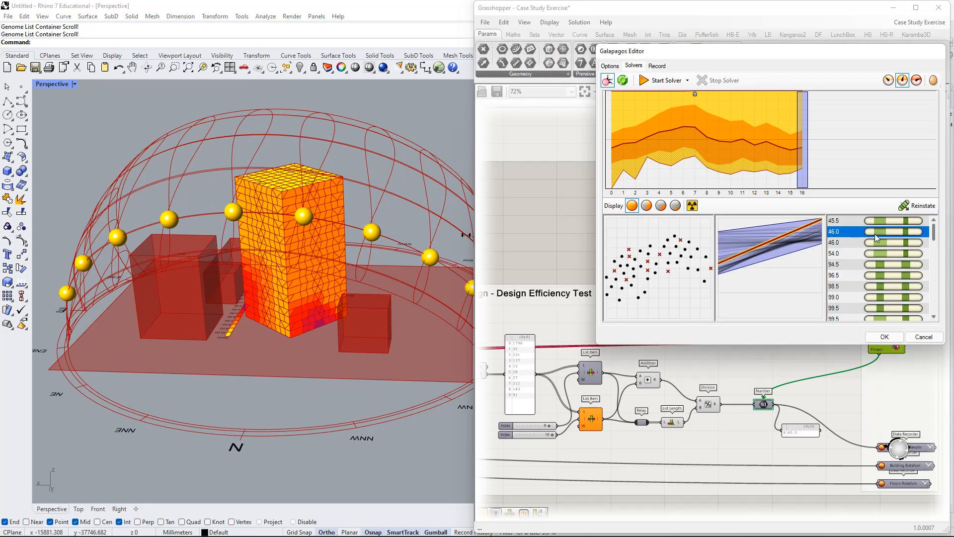
left_click(892, 221)
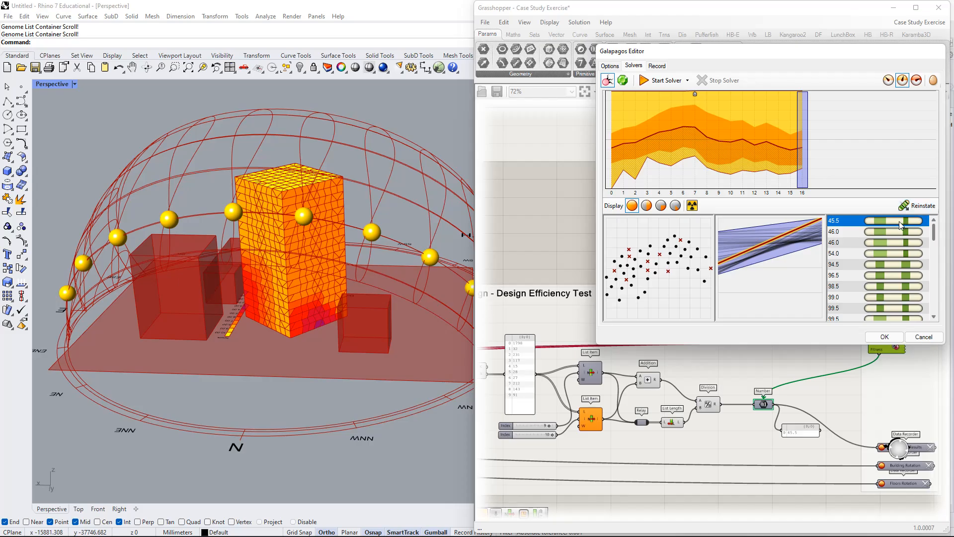
left_click(901, 242)
left_click(922, 206)
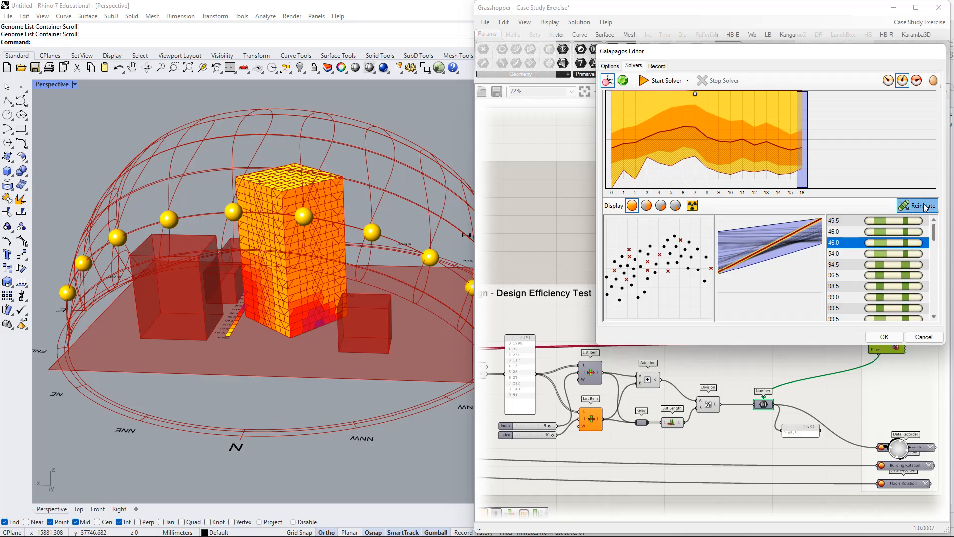
right_click_drag(339, 230, 299, 255)
scroll(298, 255, "up", 6)
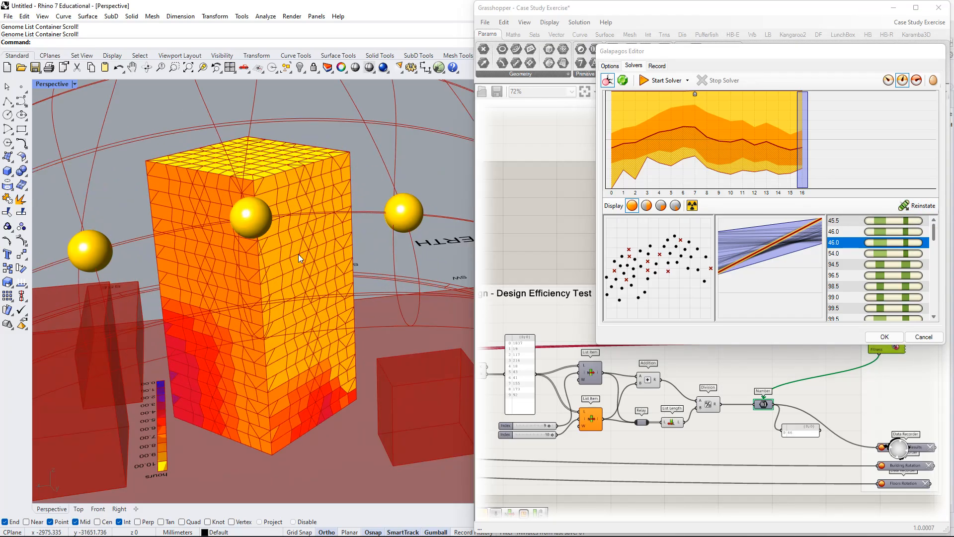
Reinstate the first and then the second 46.0 genome, comparing the sunlight results on the tower's facades.
left_click(896, 234)
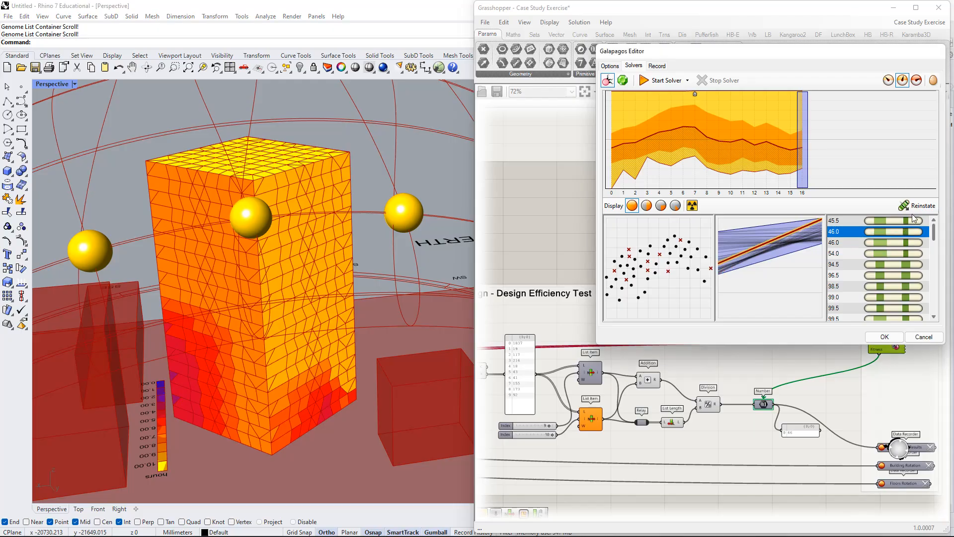
left_click(919, 207)
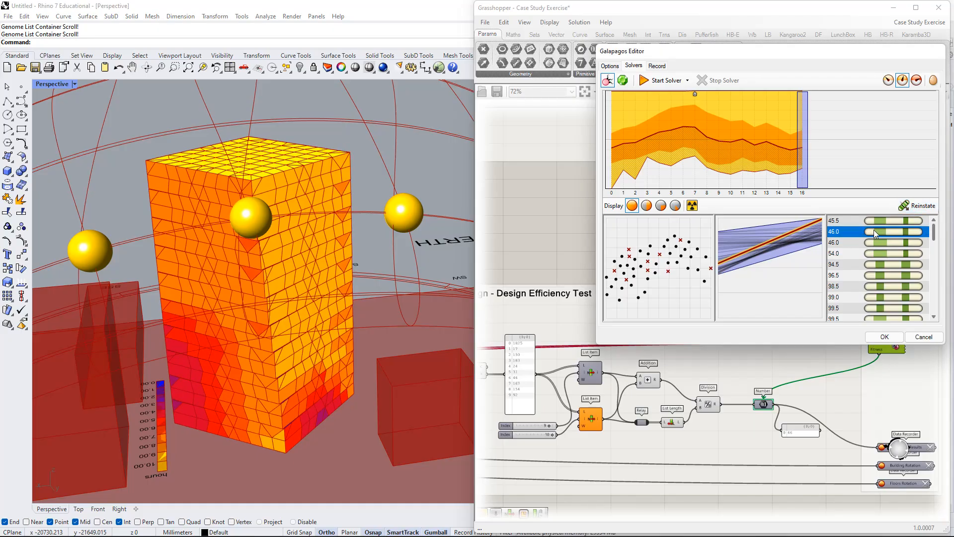
right_click_drag(209, 245, 326, 234)
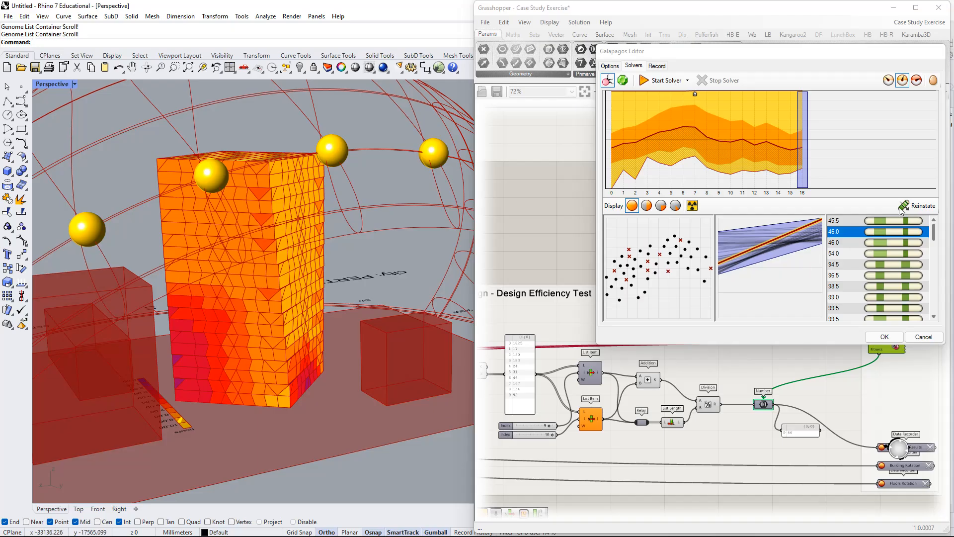
left_click(905, 242)
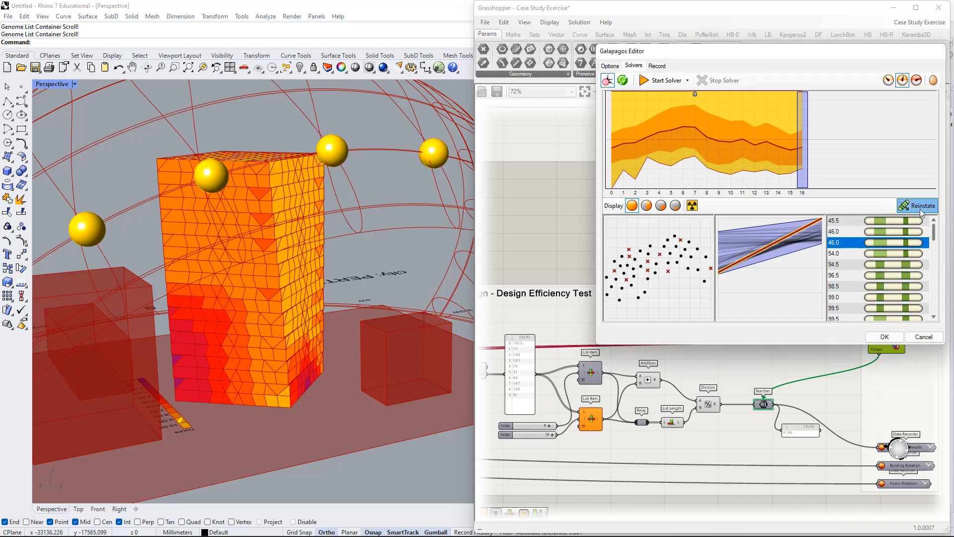
left_click(920, 209)
right_click_drag(340, 243, 297, 218)
Switch between the two 46.0 genomes again and compare the rotated tower against the surrounding buildings and sun path.
left_click(878, 230)
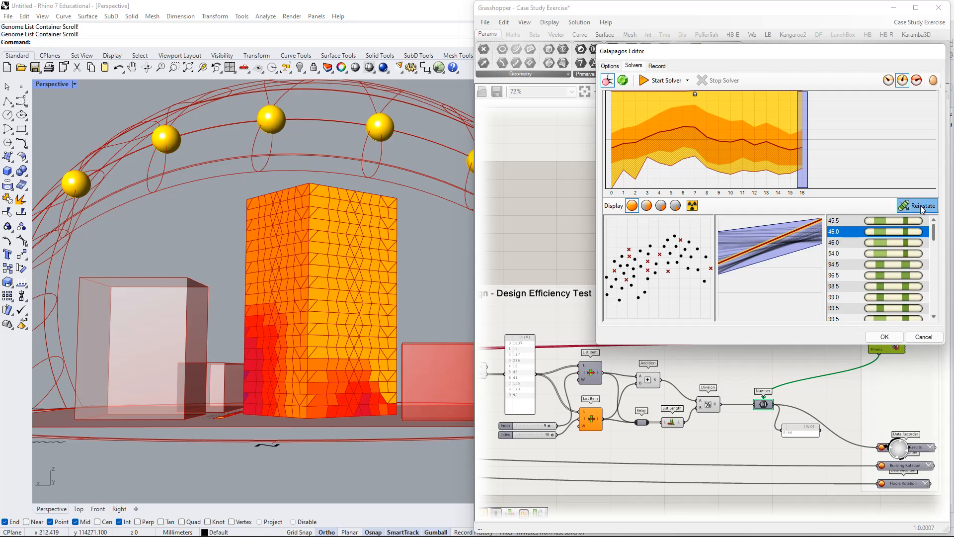
left_click(920, 206)
right_click_drag(279, 334, 284, 238)
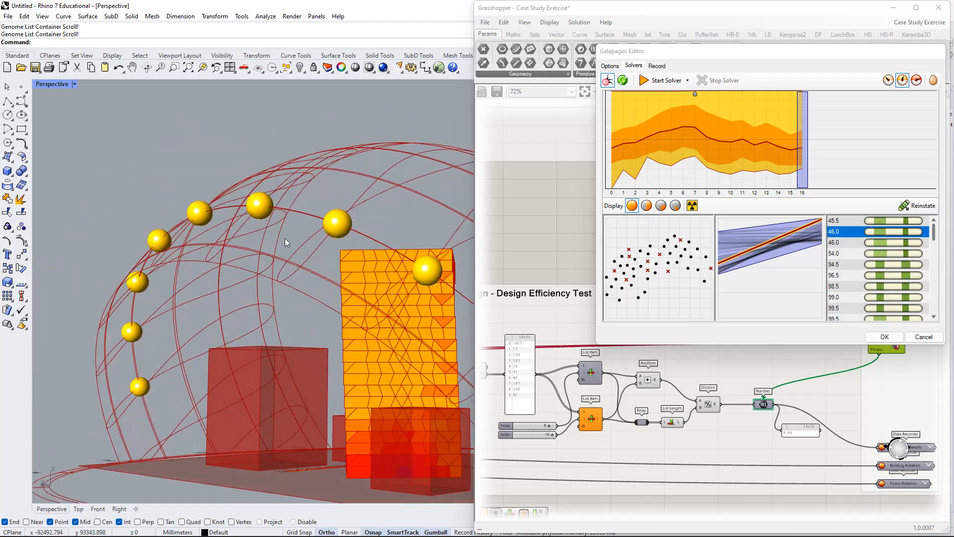
right_click_drag(228, 302, 376, 322)
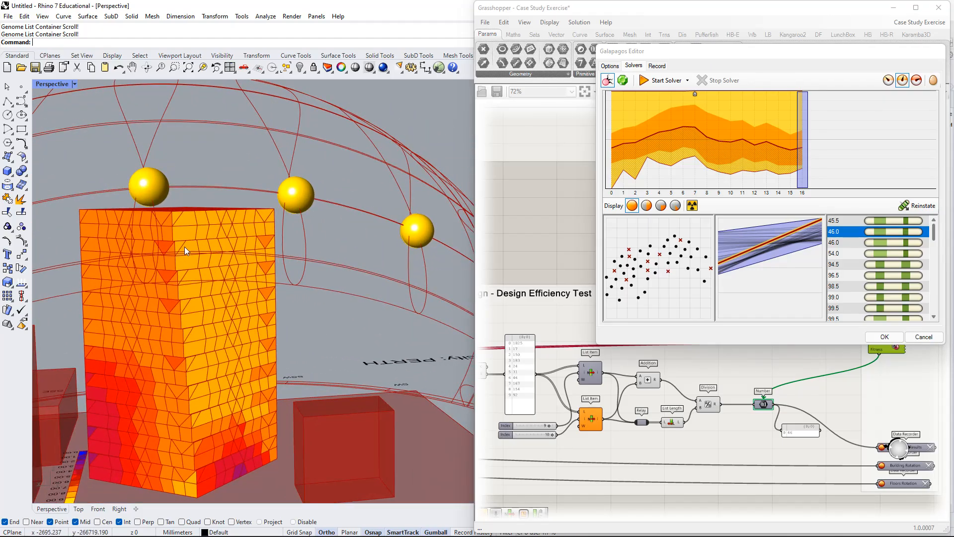
left_click(875, 244)
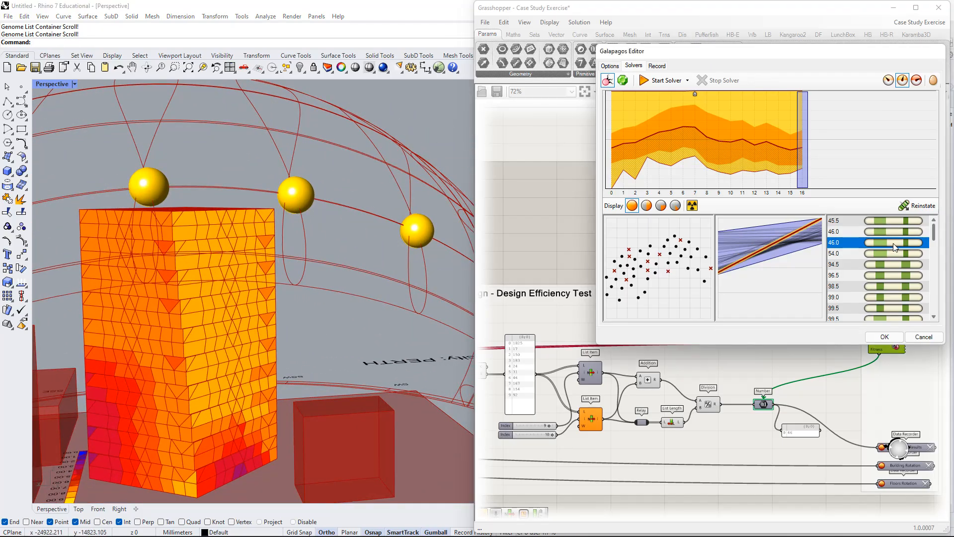
right_click_drag(408, 317, 254, 271)
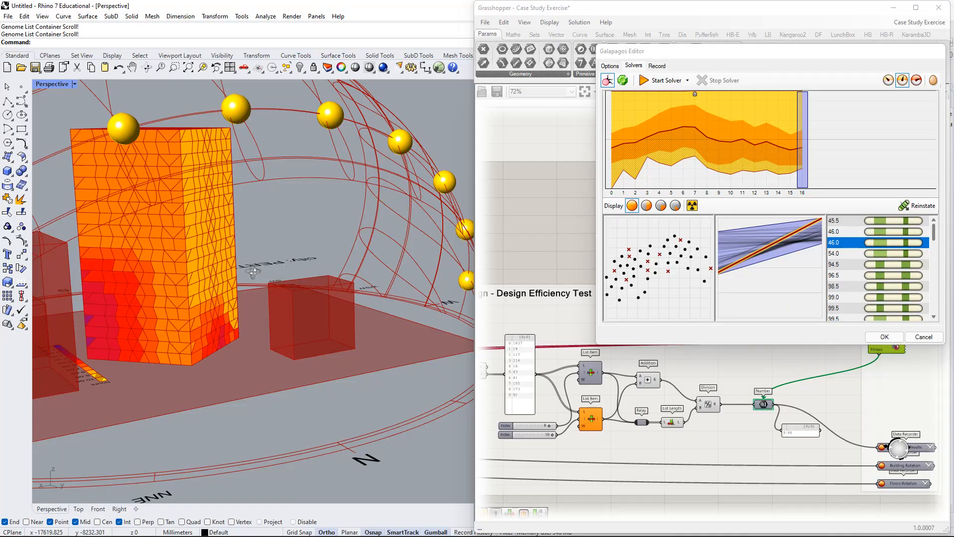
right_click_drag(168, 177, 142, 186)
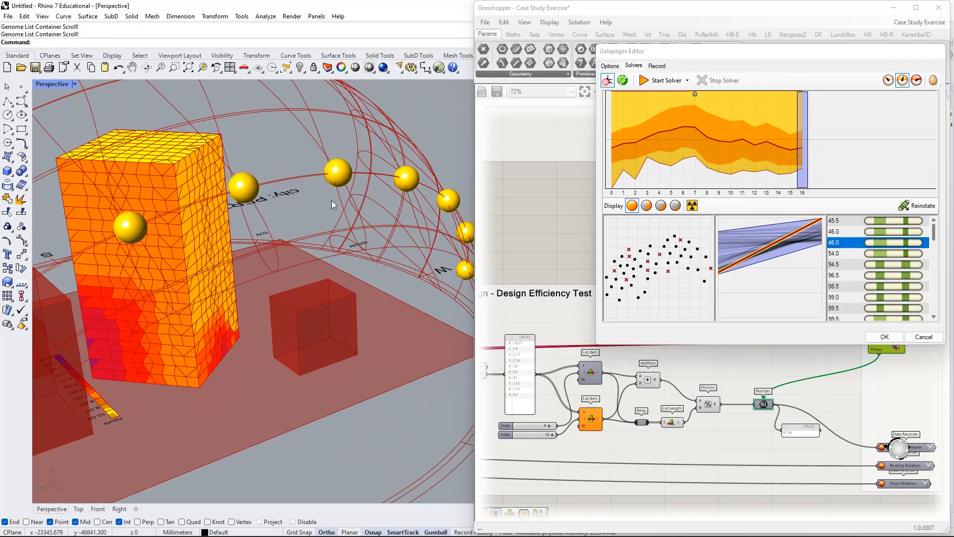
Reinstate the first 46.0 genome of generation 16 and inspect the tower from the north side.
left_click(902, 231)
left_click(917, 207)
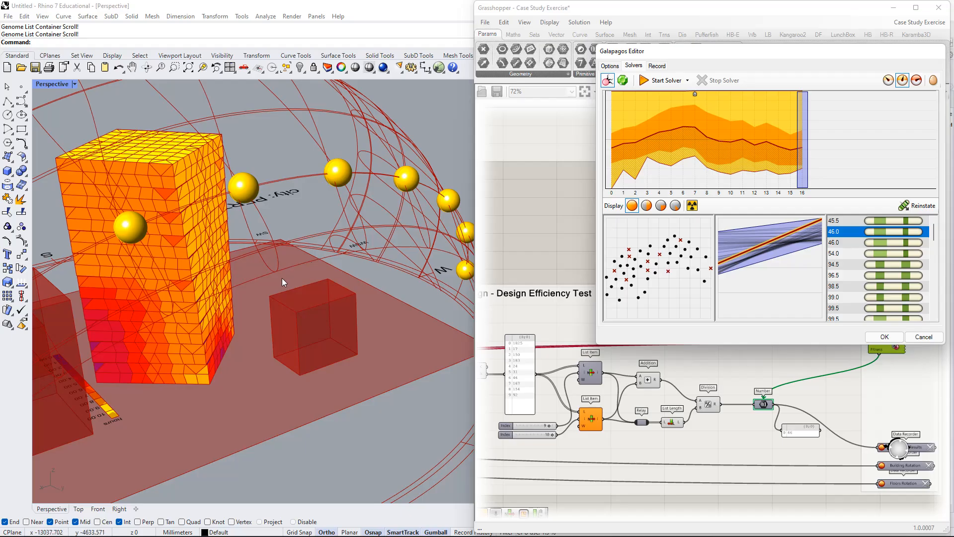
right_click_drag(282, 278, 289, 250)
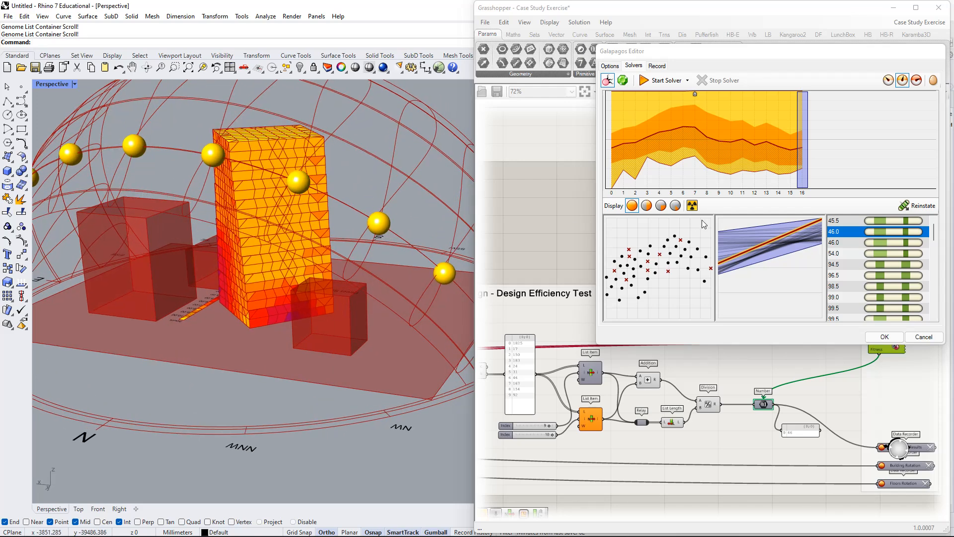
Reinstate the 54.0 genome of generation 16 and inspect the tower's sunlight-hour results from another side.
left_click(919, 245)
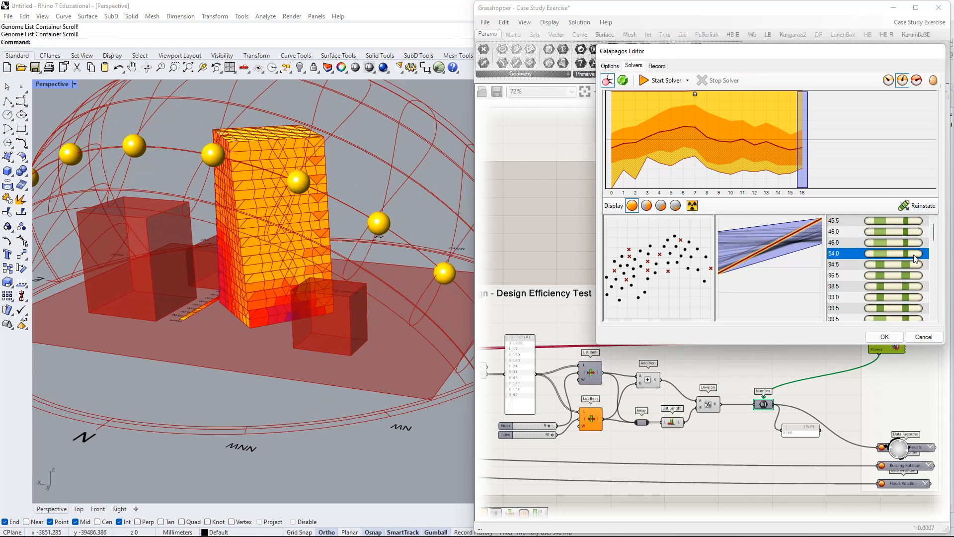
left_click(916, 254)
right_click_drag(413, 253, 351, 245)
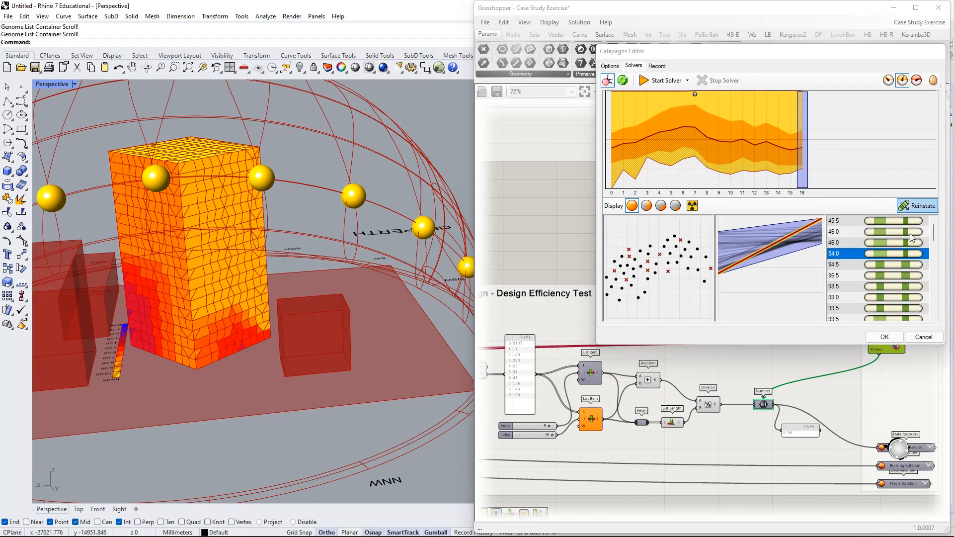
Reinstate the 94.5 genome of generation 16 and inspect the twisted tower's facades.
left_click(914, 264)
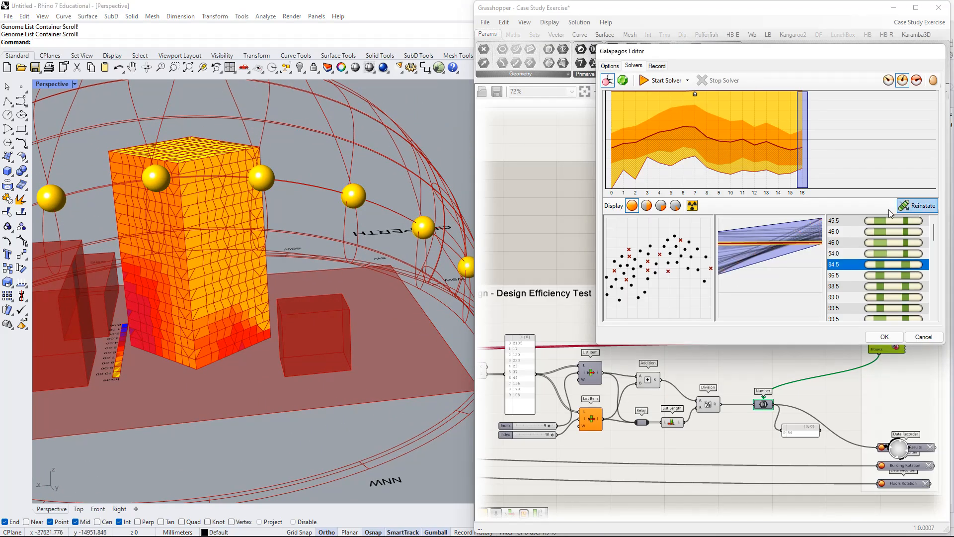
left_click(920, 209)
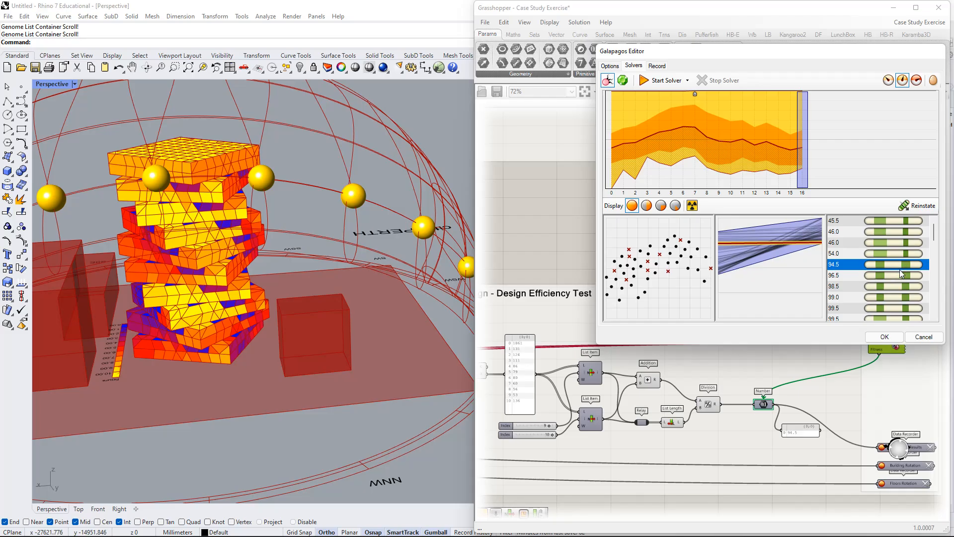
right_click_drag(343, 293, 443, 246)
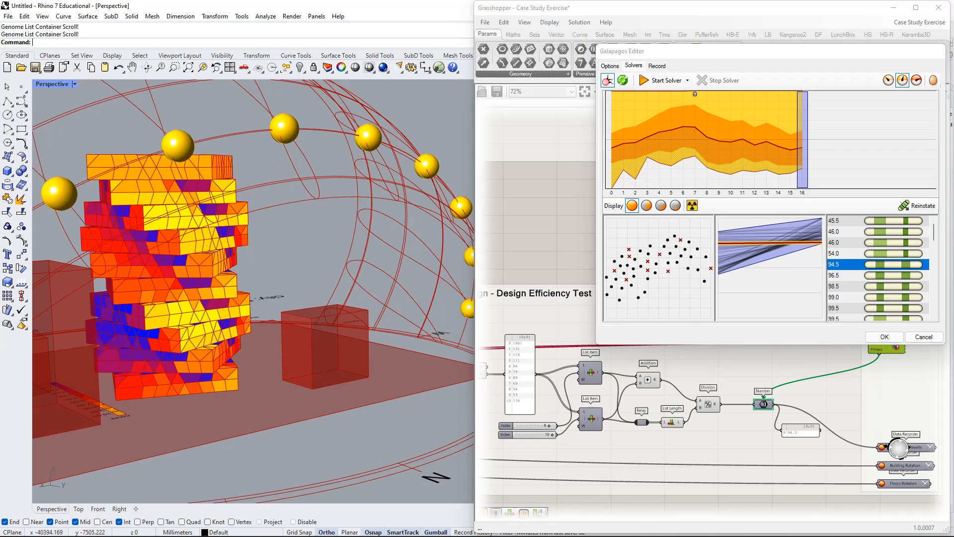
Reinstate the 96.5 and 98.5 genomes of generation 16 in turn and compare the tower's sunlight results around its facades.
left_click(892, 273)
left_click(920, 206)
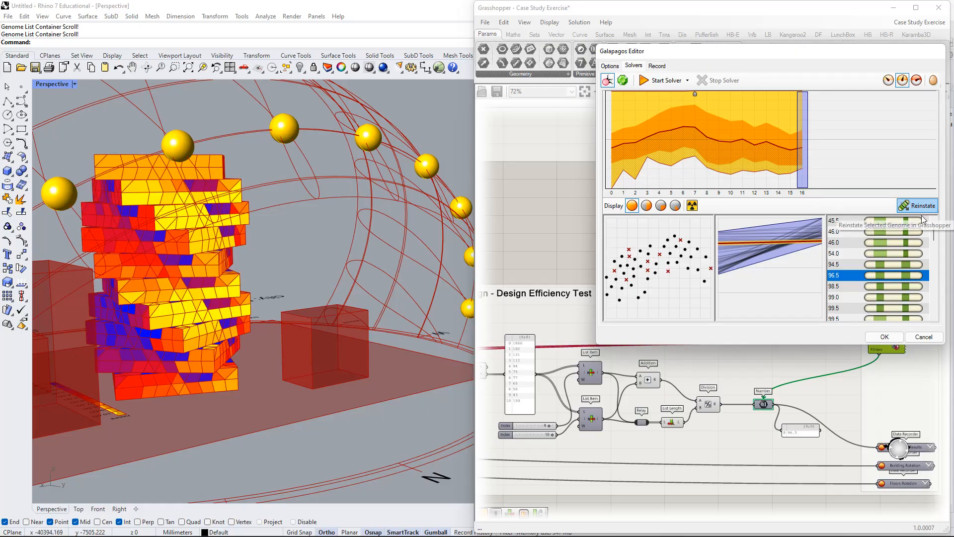
left_click(905, 287)
left_click(920, 206)
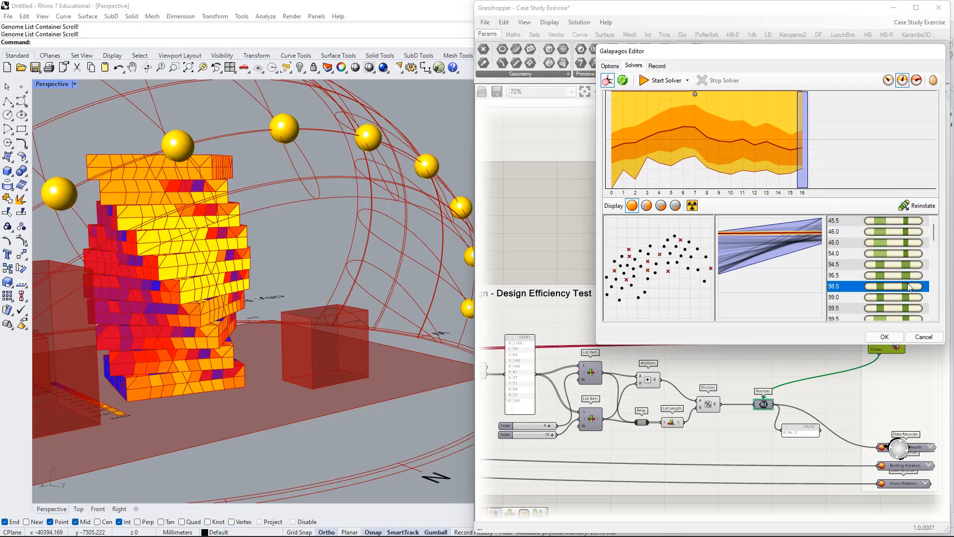
right_click_drag(201, 293, 462, 278)
scroll(856, 285, "down", 5)
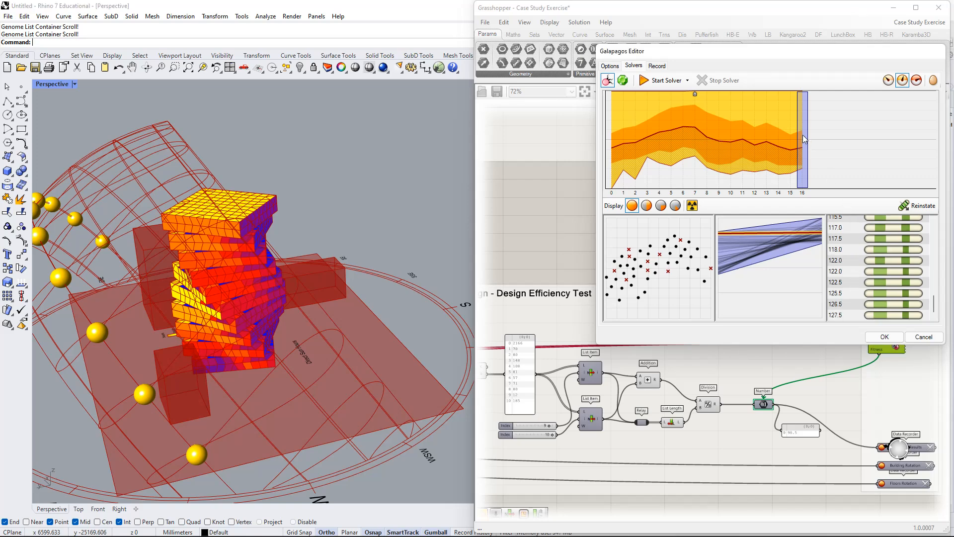
Extend the generation selection to 3 through 16, reinstate a 55.5 genome and inspect the tower against the sun path.
left_click_drag(801, 144, 651, 136)
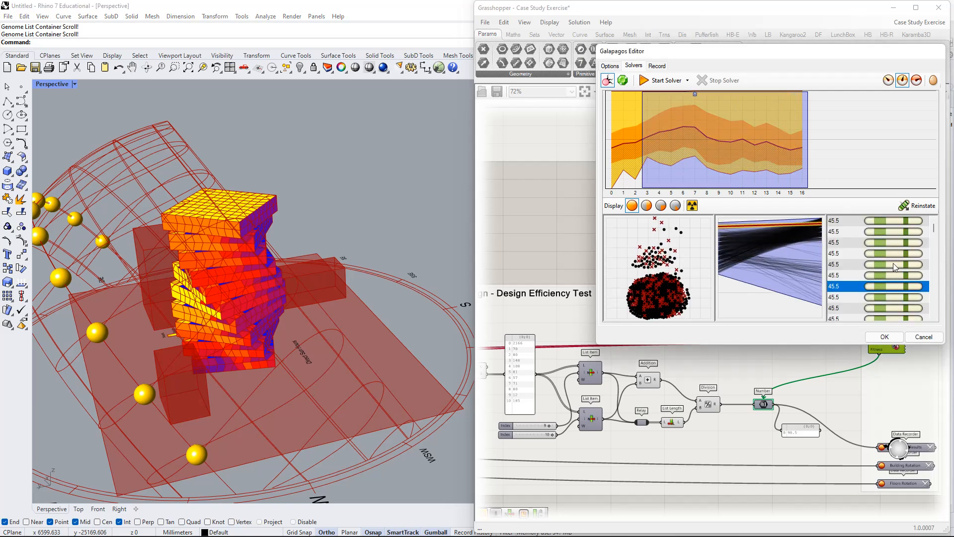
left_click(912, 224)
left_click_drag(934, 226, 933, 236)
left_click(906, 248)
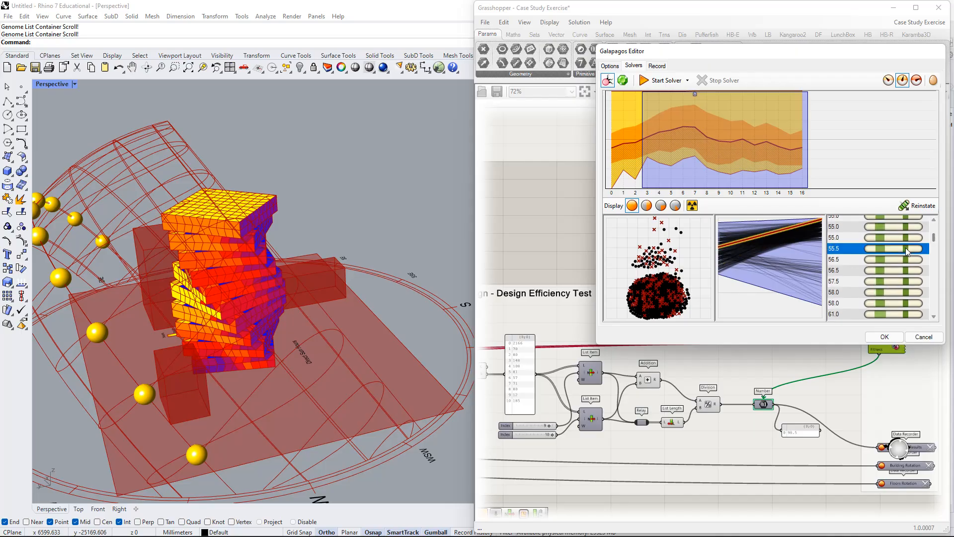
left_click(916, 205)
scroll(287, 318, "up", 5)
right_click_drag(368, 299, 388, 292)
right_click_drag(117, 357, 342, 273, "shift")
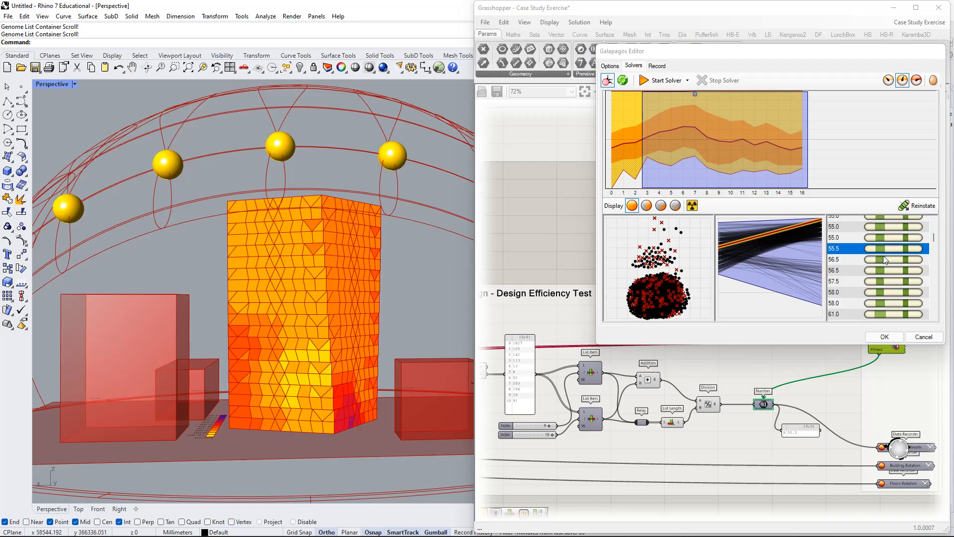
Reinstate the first 64.5 genome, inspect the tower from several sides, and close the Galapagos editor accepting the result.
scroll(884, 255, "up", 5)
scroll(896, 252, "down", 6)
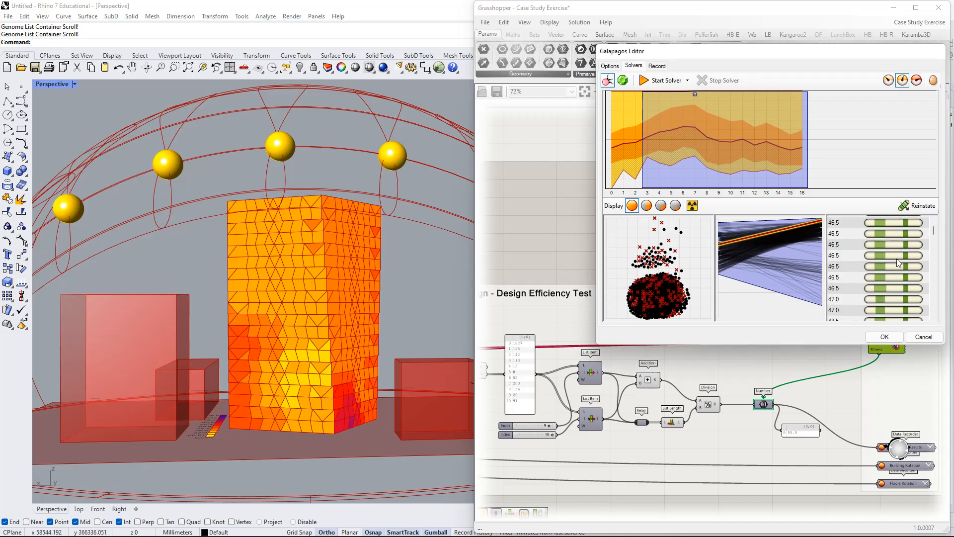
scroll(902, 288, "down", 2)
left_click(901, 287)
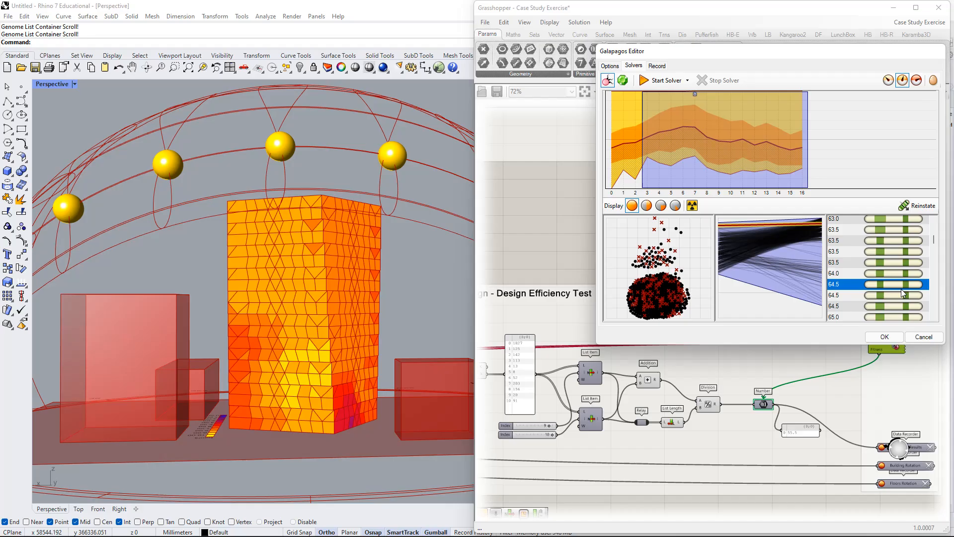
left_click(918, 205)
right_click_drag(344, 276, 228, 284)
right_click_drag(395, 290, 496, 294)
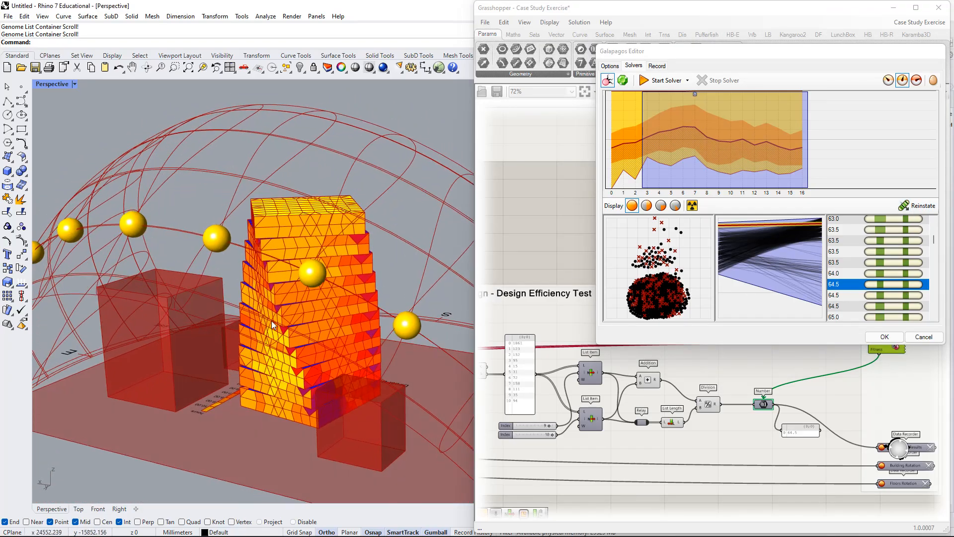
right_click_drag(271, 321, 462, 262, "shift")
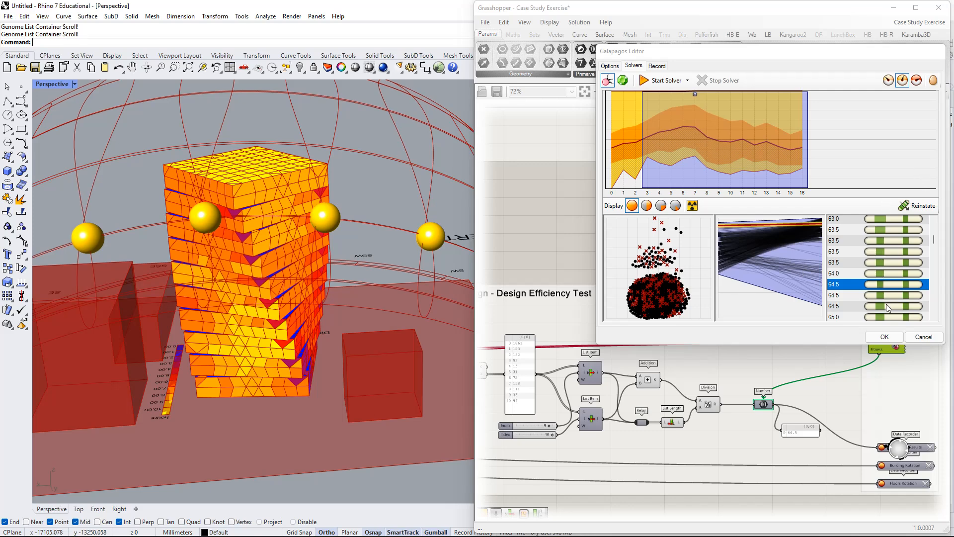
left_click(884, 337)
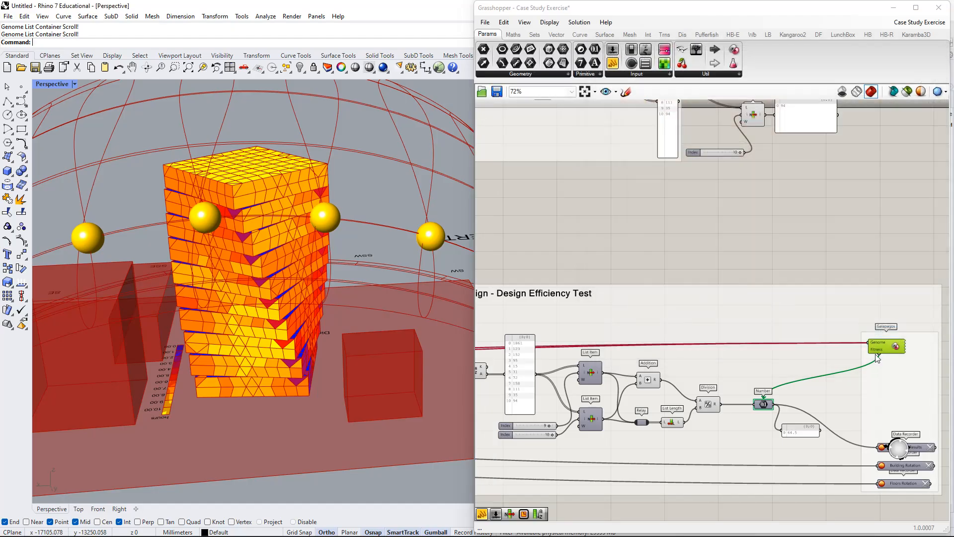
Examine the Optimized Results, Building Rotation and Floors Rotation data recorders below the Galapagos component.
scroll(873, 341, "up", 3)
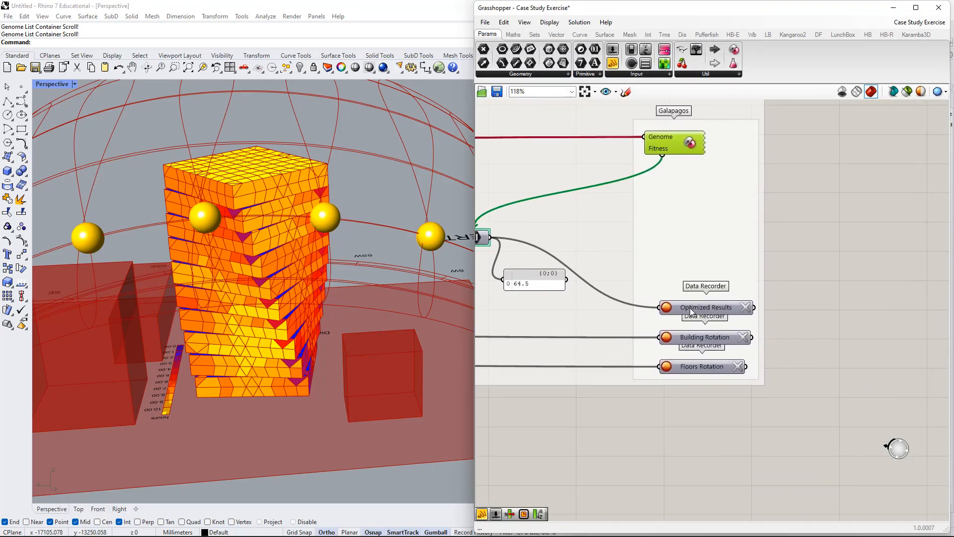
left_click(705, 310)
scroll(696, 288, "up", 2)
left_click_drag(719, 292, 720, 237)
left_click_drag(723, 354, 712, 319)
right_click_drag(831, 293, 790, 281)
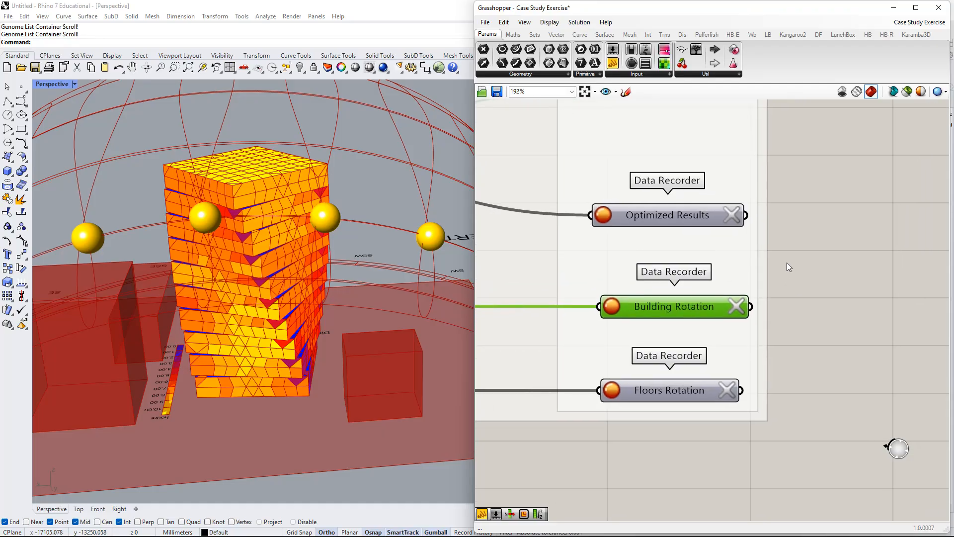
Add a Data Recorder component beside the three existing recorders and delete it again.
double_click(825, 283)
type("recor")
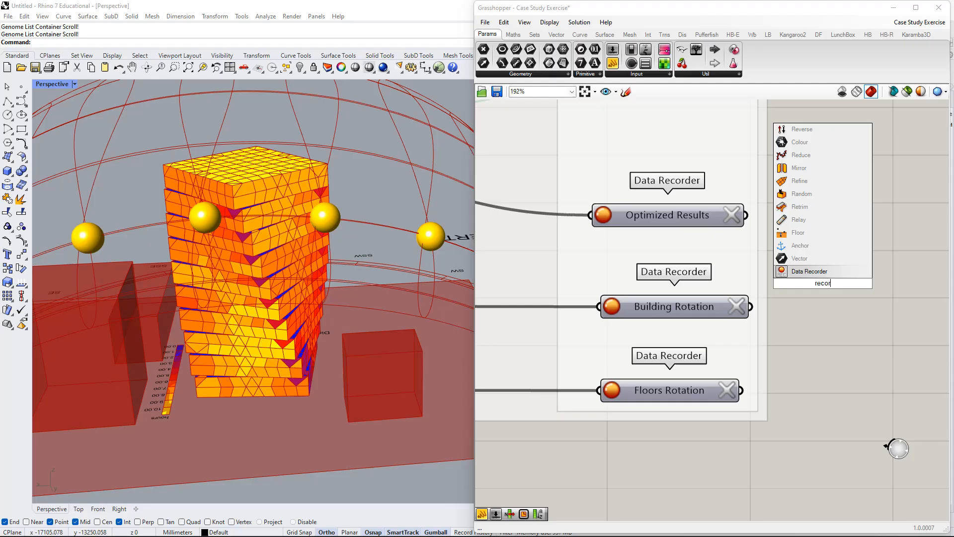
key("Return")
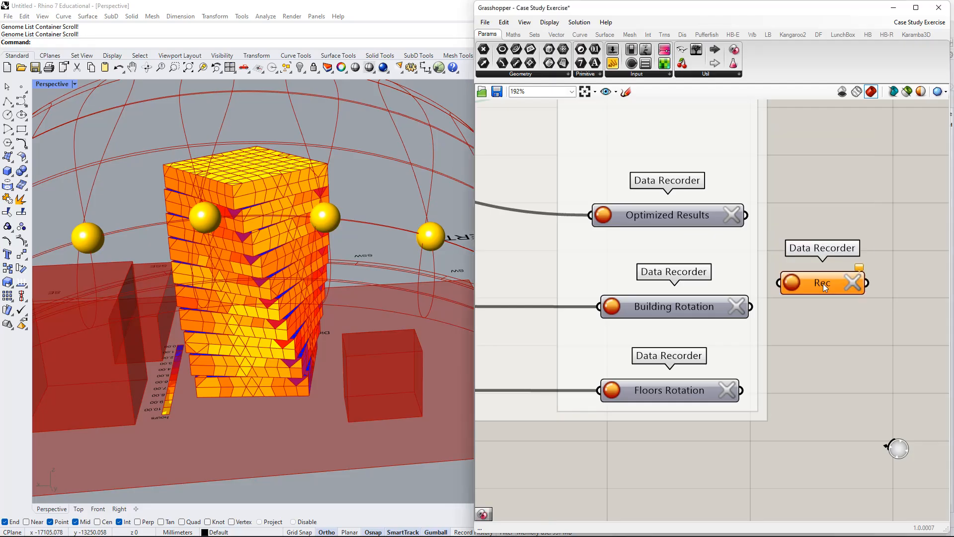
scroll(772, 261, "down", 3)
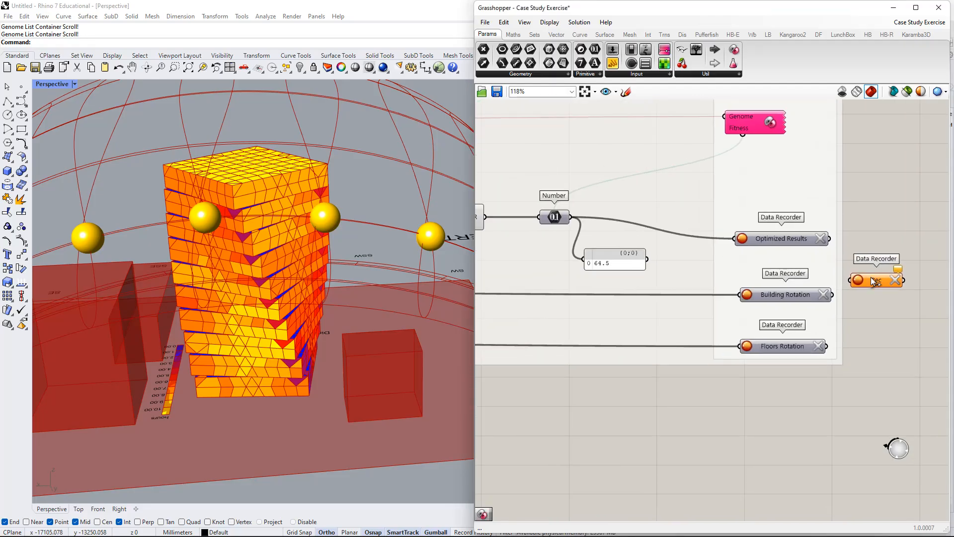
left_click_drag(874, 281, 891, 228)
right_click_drag(891, 227, 780, 202)
key("Delete")
Reopen the Galapagos editor, check its solver view and species record, and cancel out of it.
right_click_drag(689, 114, 700, 177)
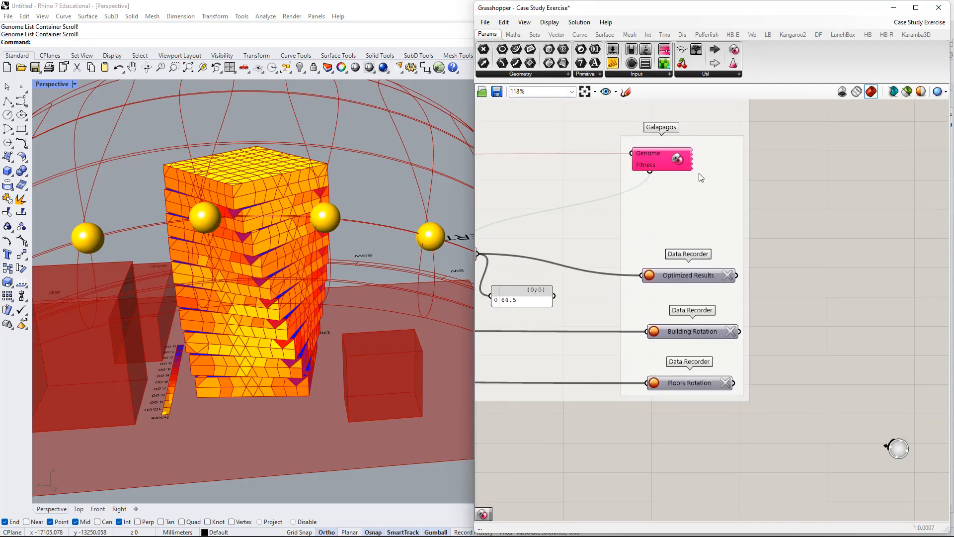
double_click(663, 160)
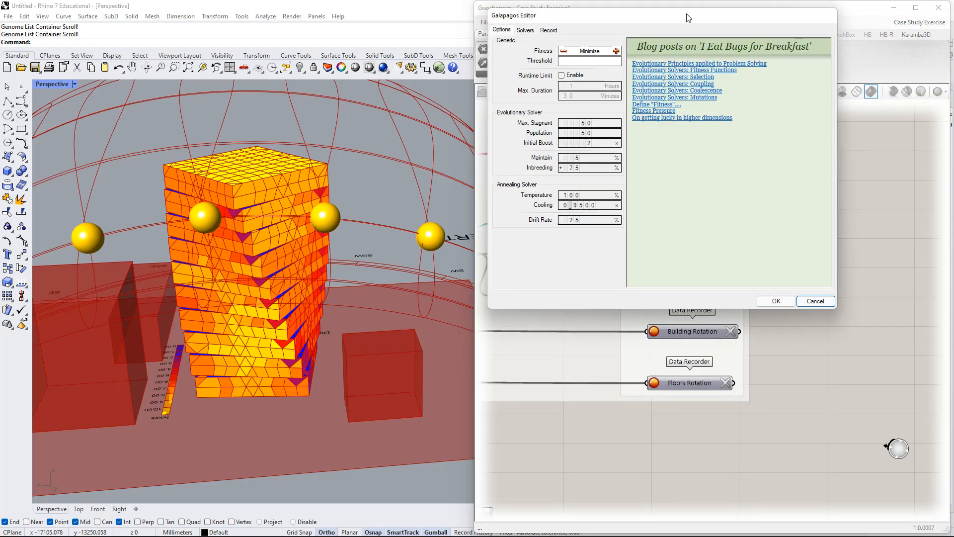
left_click_drag(688, 18, 716, 61)
left_click(553, 73)
left_click(576, 73)
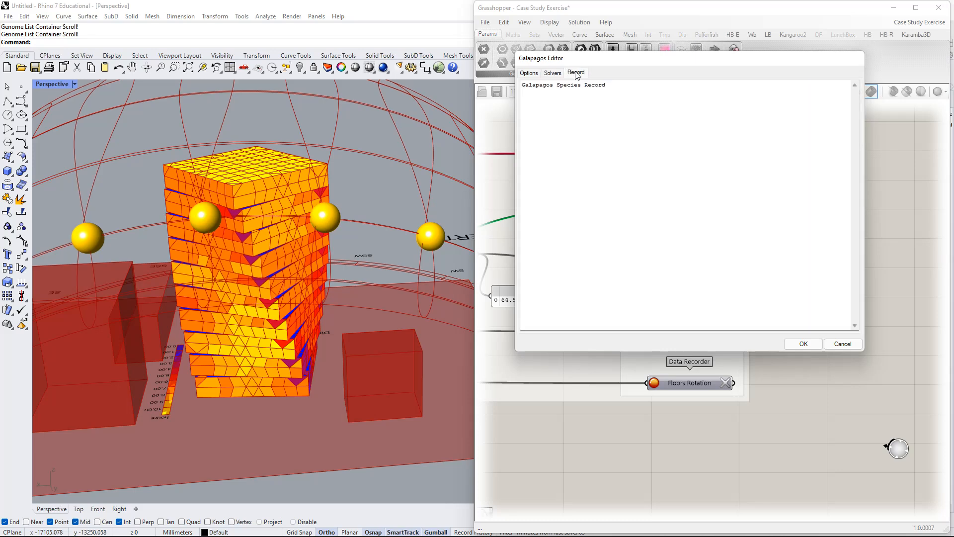
left_click(552, 73)
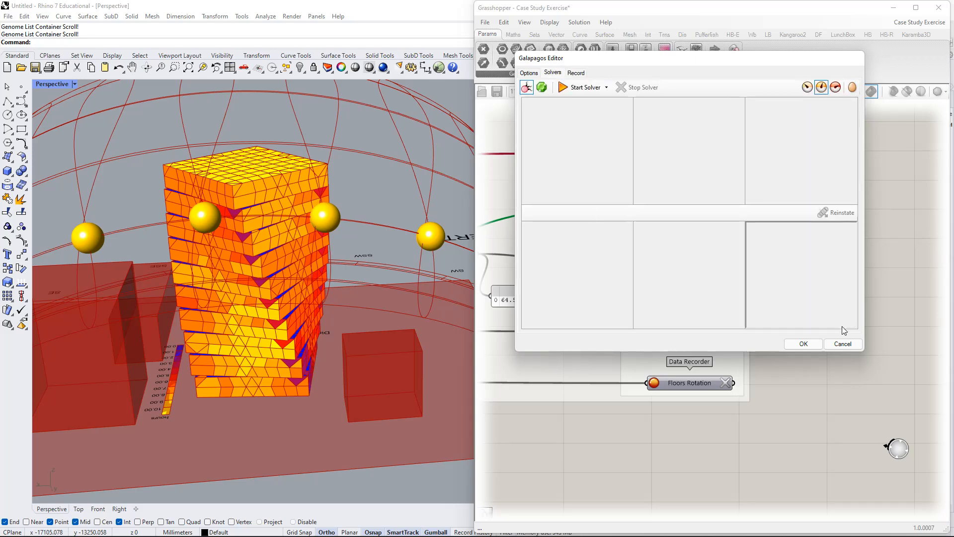
left_click(839, 344)
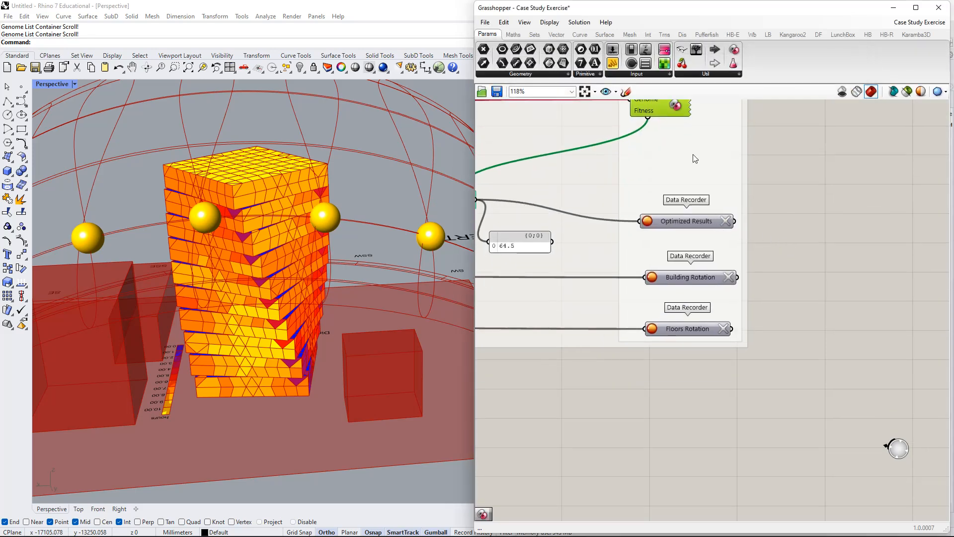
Place a new Data Recorder component on the empty canvas beside the Optimized Results recorder.
right_click_drag(695, 159, 726, 241)
right_click_drag(864, 322, 746, 258)
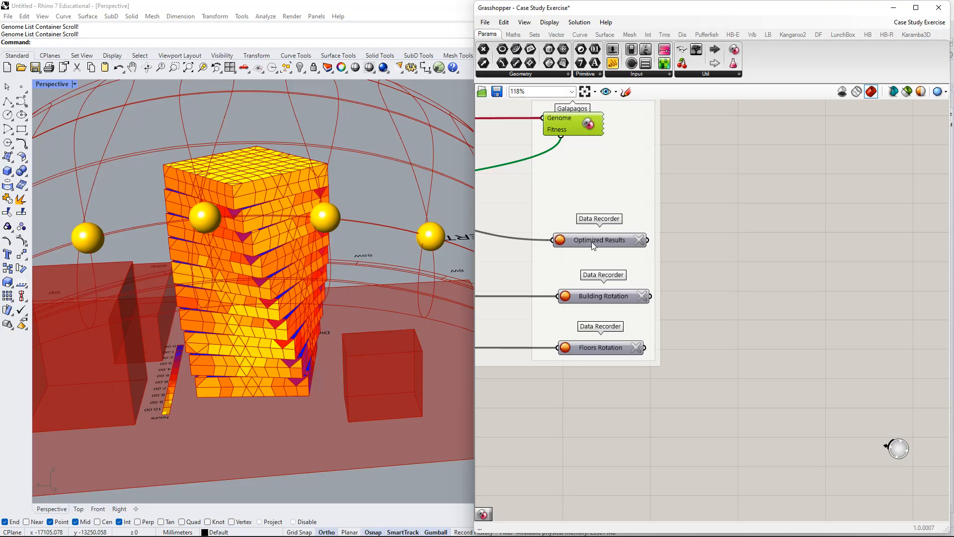
right_click_drag(593, 245, 654, 233)
double_click(794, 220)
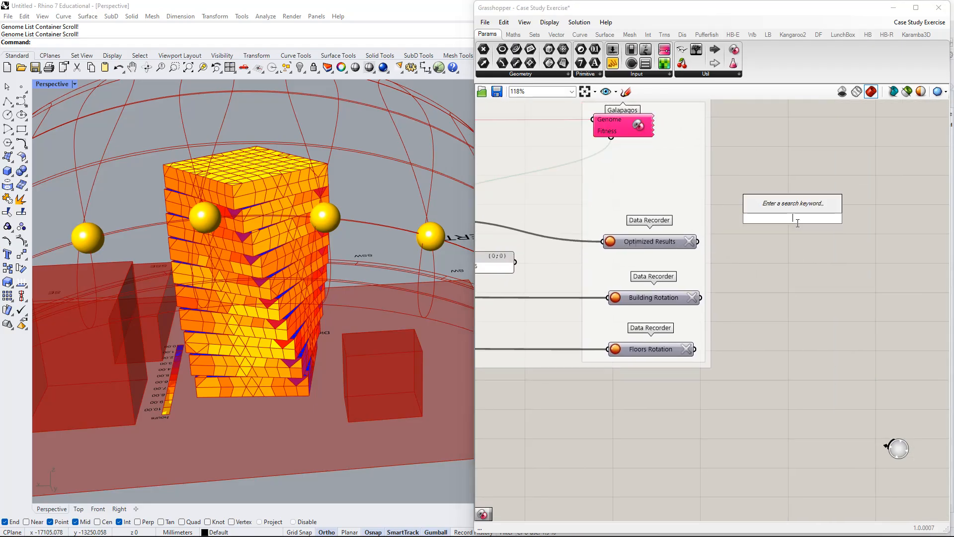
type("\"")
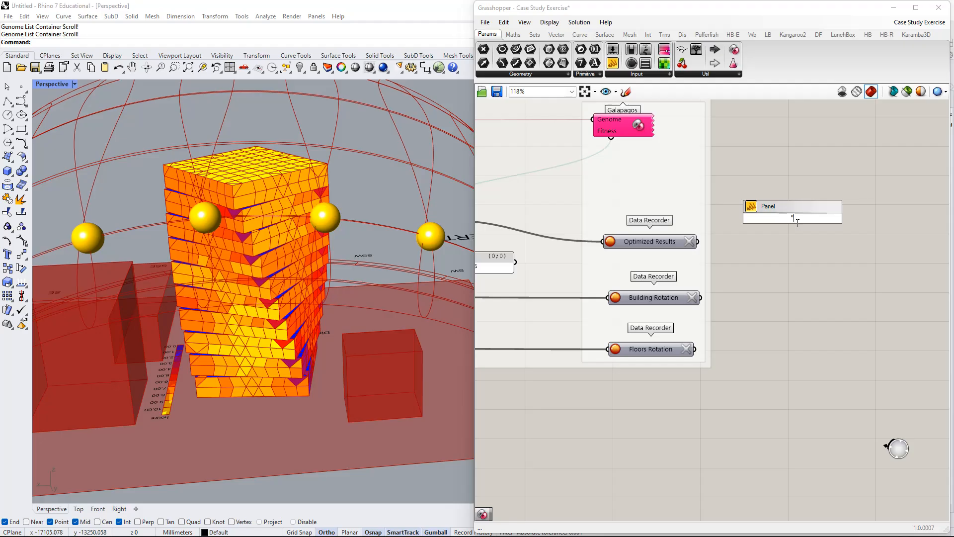
key("BackSpace")
type("recor")
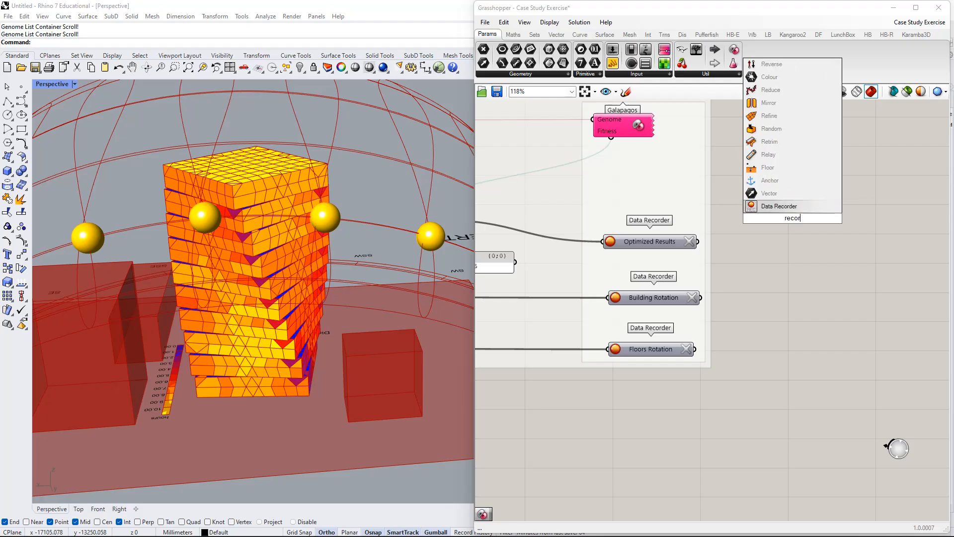
key("Return")
right_click_drag(788, 224, 879, 214)
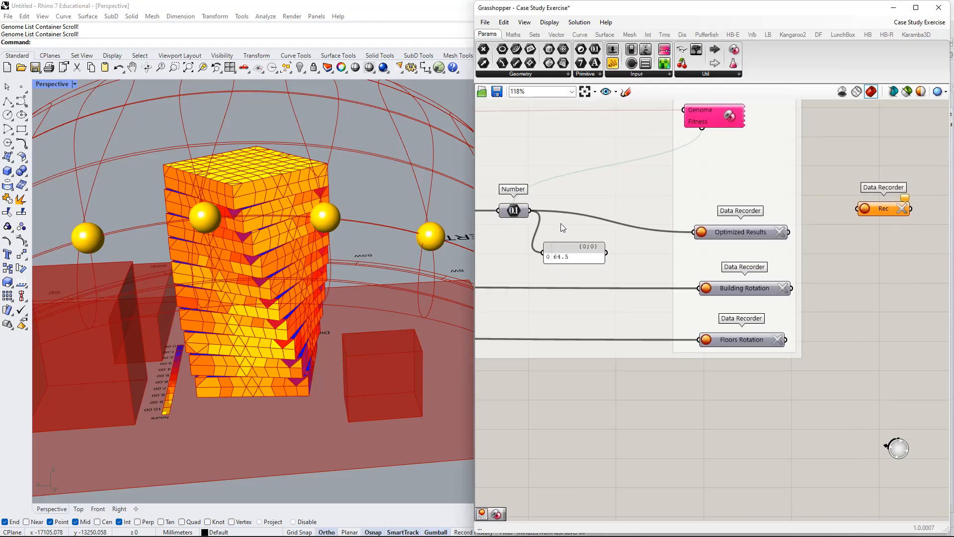
Trace the Building Rotation and Floors Rotation recorders back to their source sliders and return to the new Data Recorder.
scroll(769, 248, "down", 3)
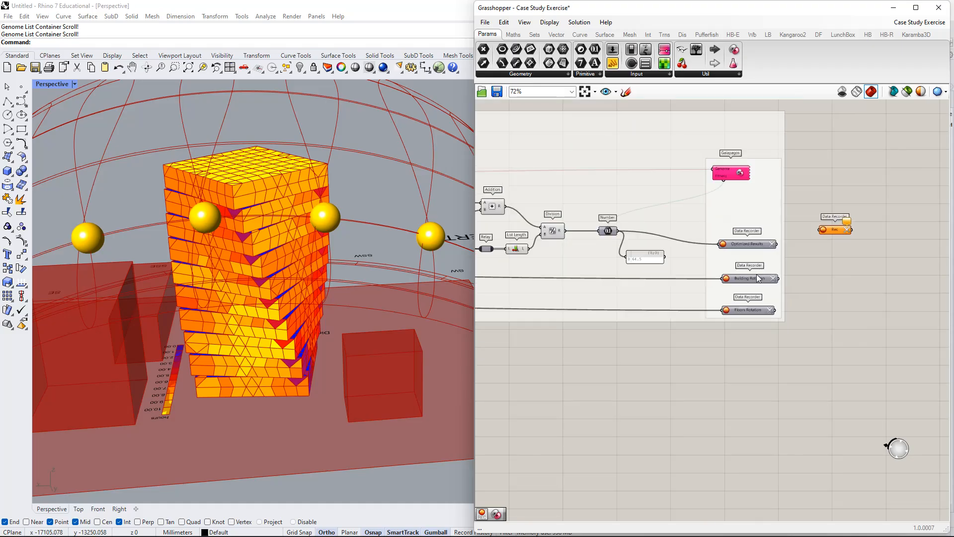
left_click(750, 280)
left_click(750, 315, "shift")
scroll(755, 301, "down", 2)
right_click_drag(757, 298, 925, 294)
right_click_drag(607, 312, 783, 311)
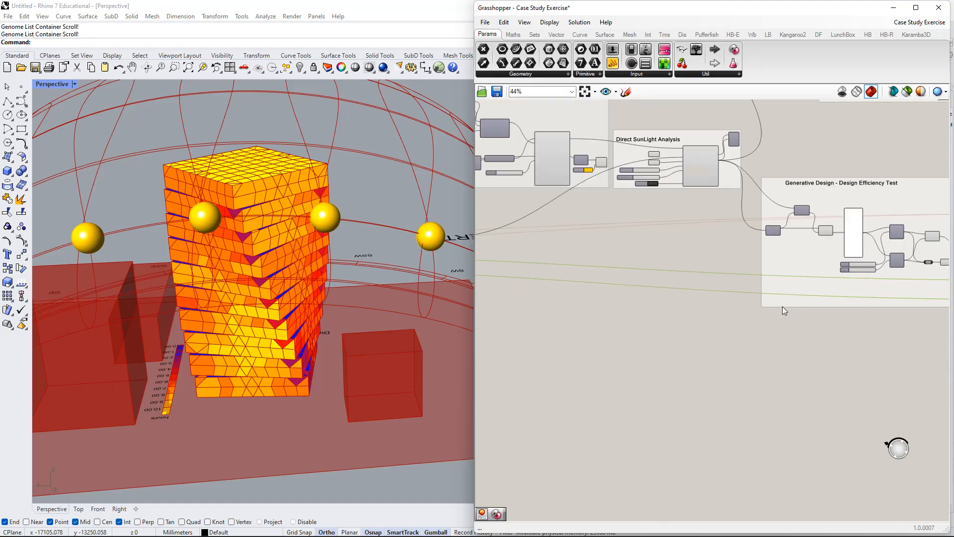
right_click_drag(556, 293, 884, 306)
right_click_drag(599, 274, 843, 286)
scroll(637, 287, "up", 4)
scroll(763, 294, "up", 3)
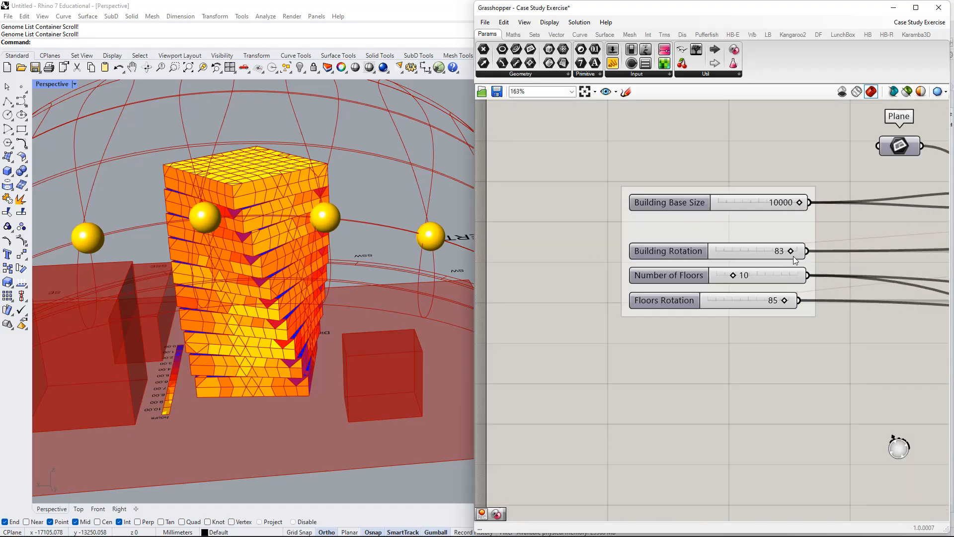
scroll(743, 315, "down", 5)
scroll(845, 321, "down", 4)
right_click_drag(918, 335, 636, 265)
scroll(754, 258, "up", 10)
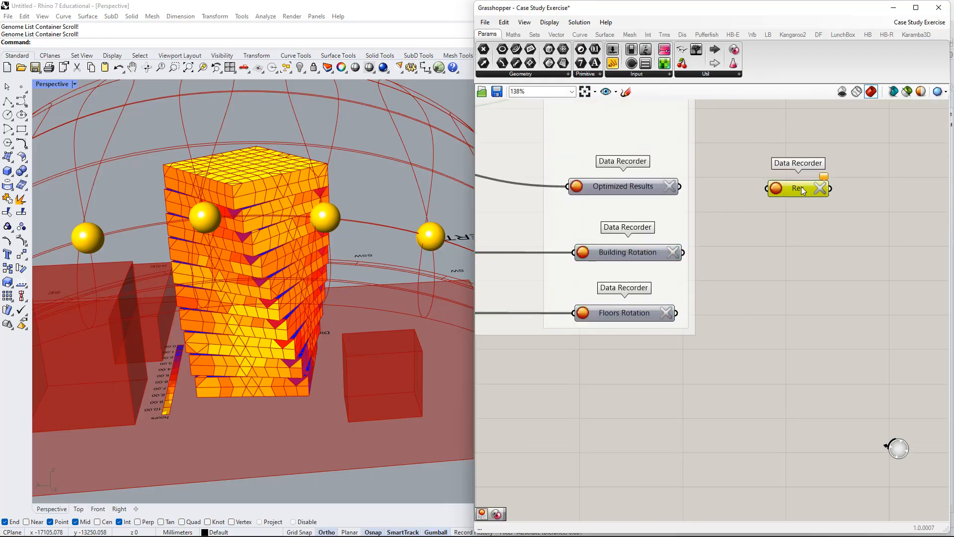
Replace the stray Data Recorder with a Panel, feed it from the Optimized Results recorder and enlarge it to list more values.
key("Delete")
double_click(794, 196)
type("panel")
key("Return")
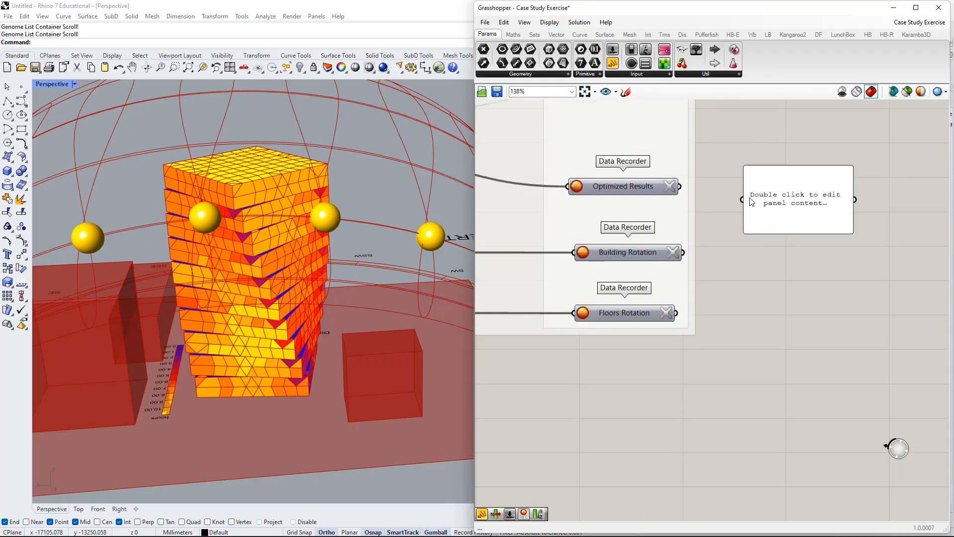
left_click_drag(743, 199, 680, 186)
left_click_drag(788, 207, 771, 167)
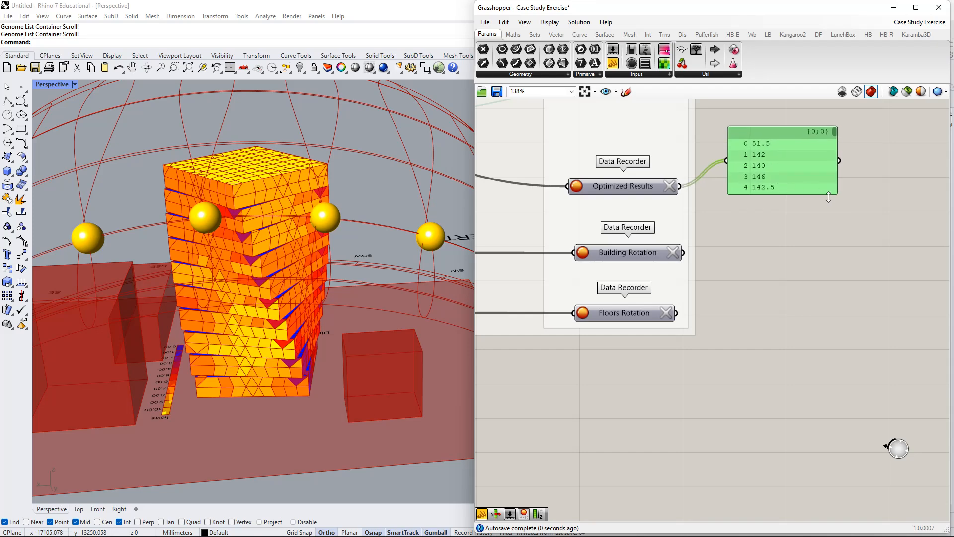
left_click_drag(839, 196, 804, 389)
Trace the recorded fitness values back through the Design Efficiency Test group to the LB Direct Sun Hours results, returning to the panel.
scroll(755, 269, "down", 3)
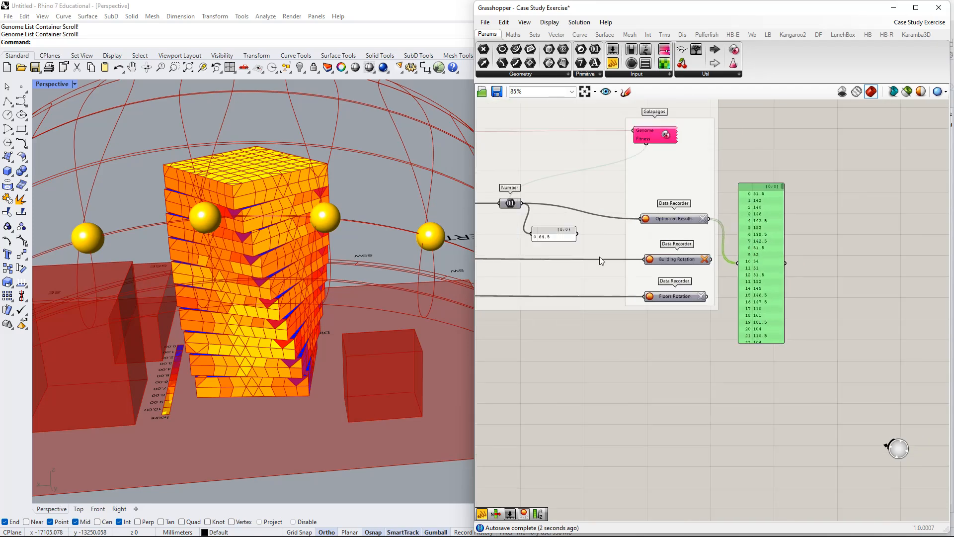
right_click_drag(497, 246, 762, 273)
right_click_drag(660, 249, 858, 248)
scroll(683, 196, "down", 3)
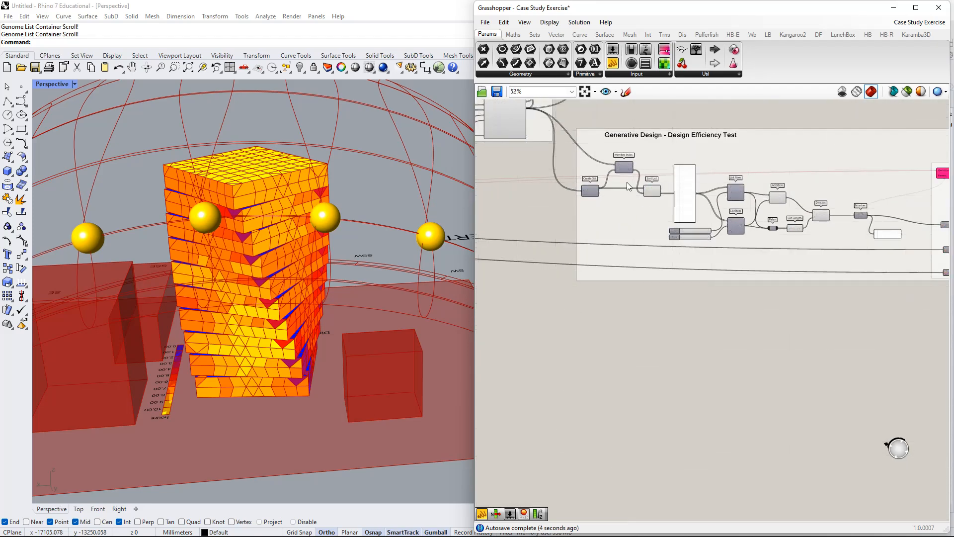
right_click_drag(632, 179, 636, 216)
scroll(523, 149, "up", 2)
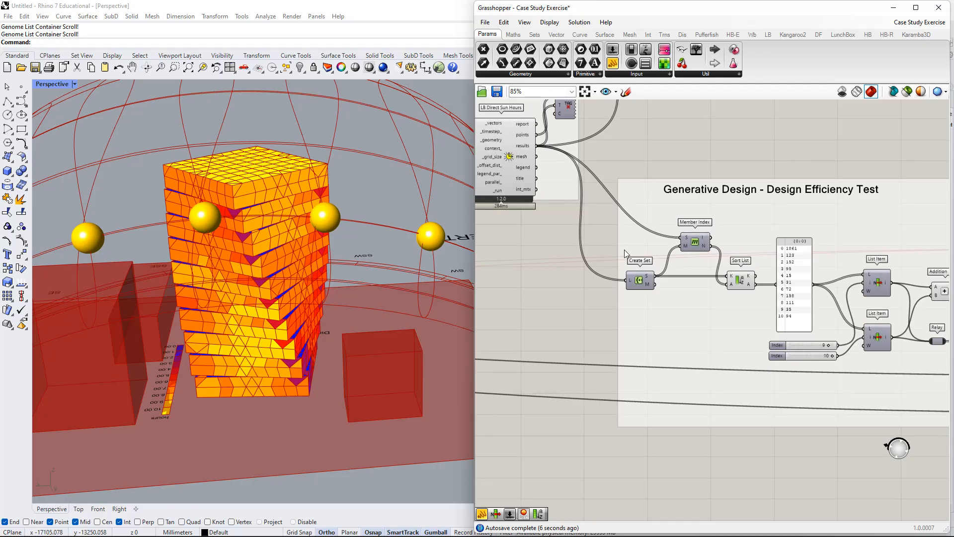
scroll(804, 277, "down", 1)
right_click_drag(805, 280, 646, 204)
right_click_drag(874, 320, 638, 222)
scroll(638, 222, "down", 3)
right_click_drag(783, 219, 683, 237)
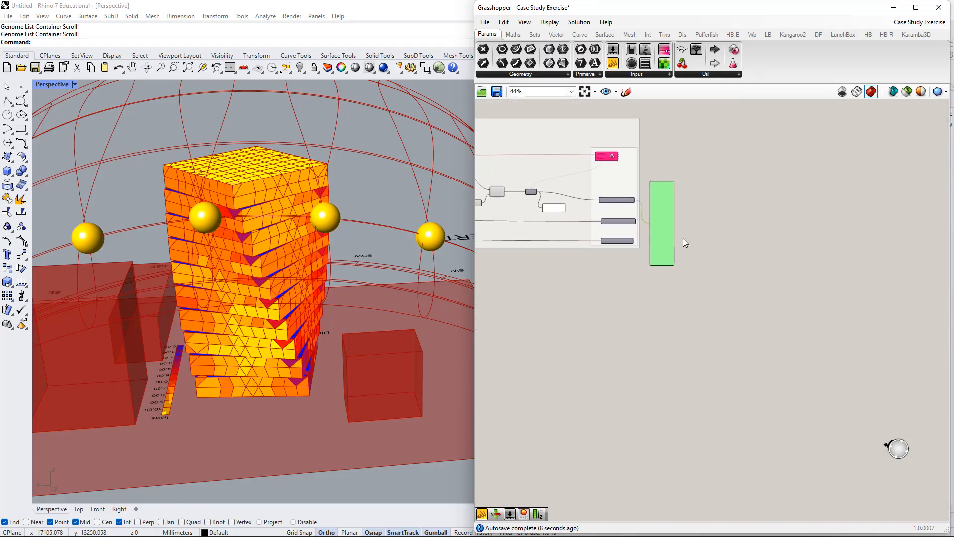
scroll(679, 234, "up", 7)
right_click_drag(641, 192, 724, 245)
Duplicate the Optimized Results panel below the original and feed the copy from the Building Rotation recorder.
left_click_drag(725, 244, 722, 220)
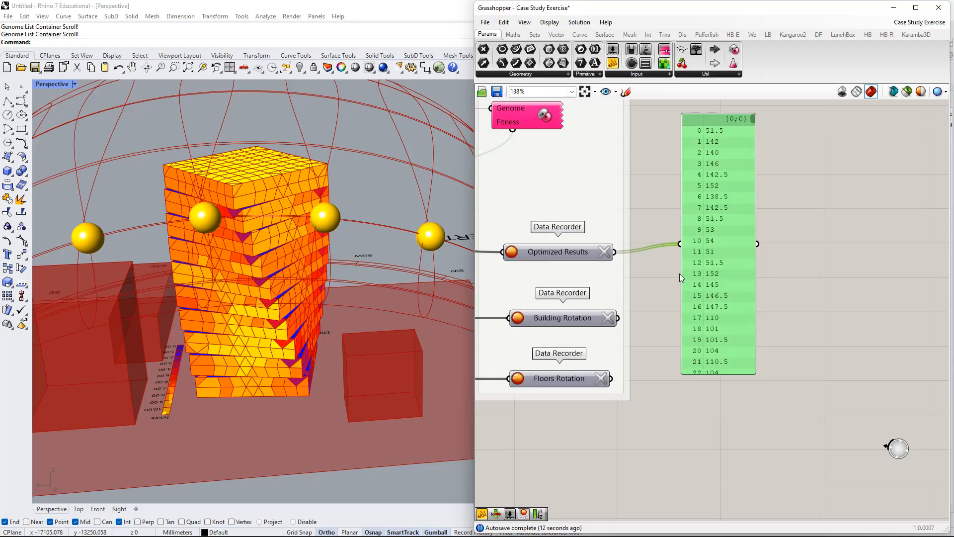
left_click_drag(709, 284, 739, 485)
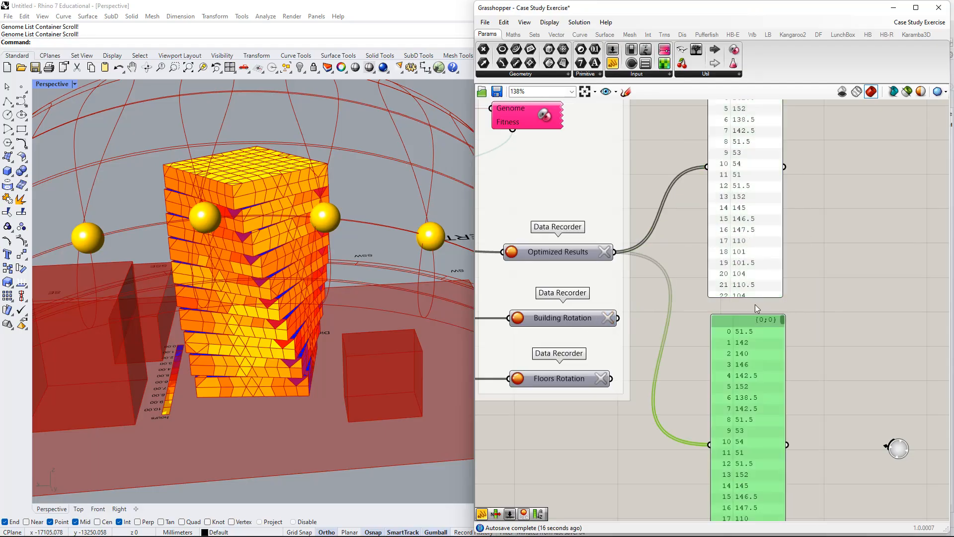
right_click_drag(713, 401, 753, 349)
left_click_drag(750, 393, 662, 273)
scroll(696, 303, "down", 1)
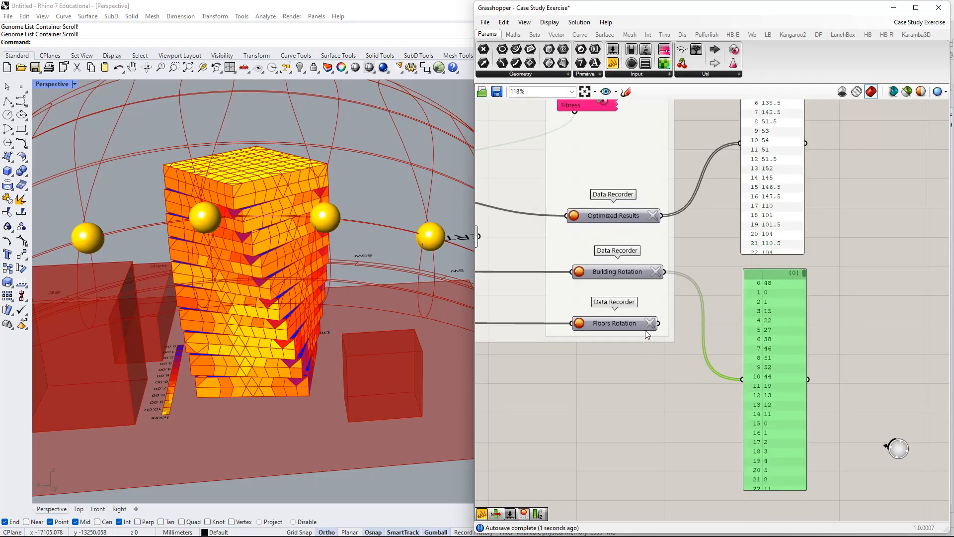
Delete both value panels beside the data recorders.
scroll(647, 334, "down", 2)
right_click_drag(875, 342, 707, 303)
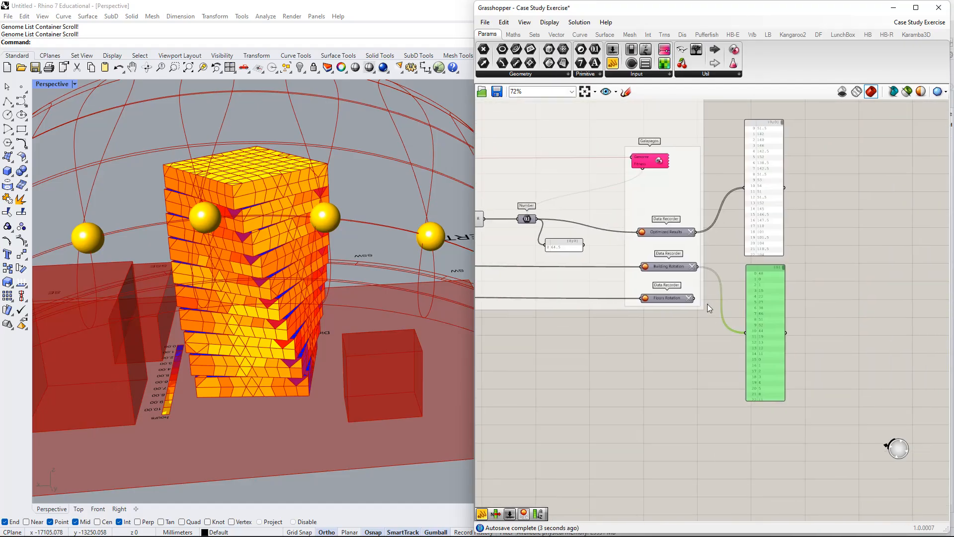
left_click_drag(800, 211, 768, 281)
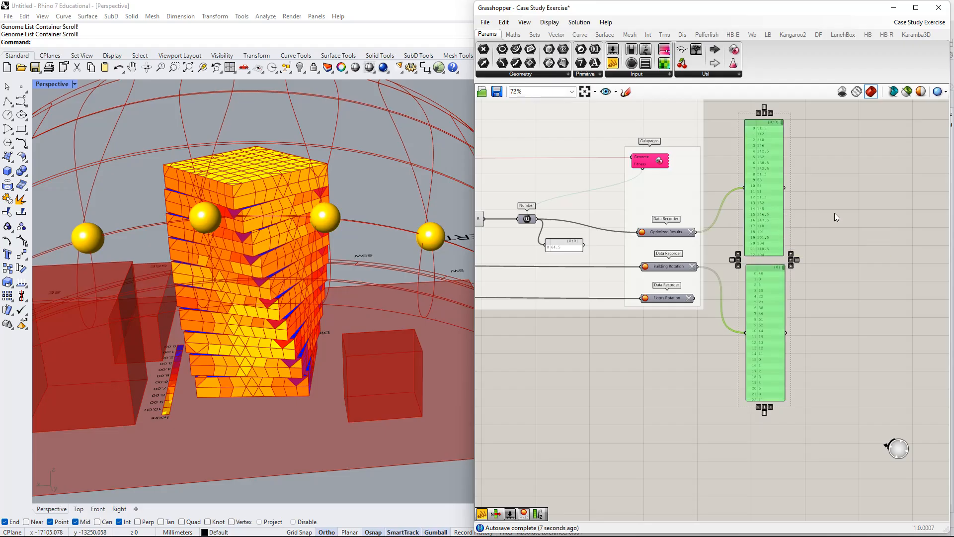
left_click_drag(827, 216, 776, 288)
key("Delete")
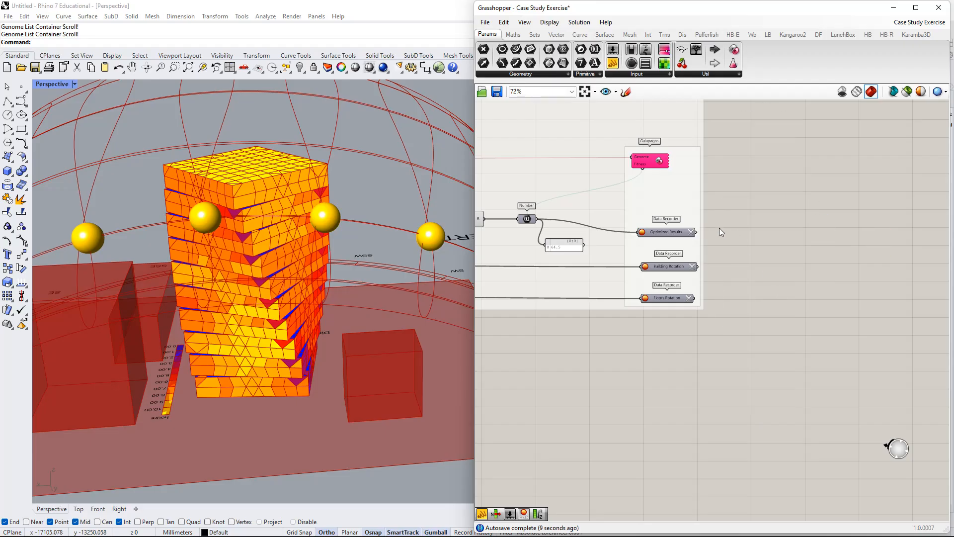
Review the Galapagos and recorder group, and inspect the whole tower, context blocks and sun path dome in Rhino's Perspective viewport.
scroll(688, 213, "down", 2)
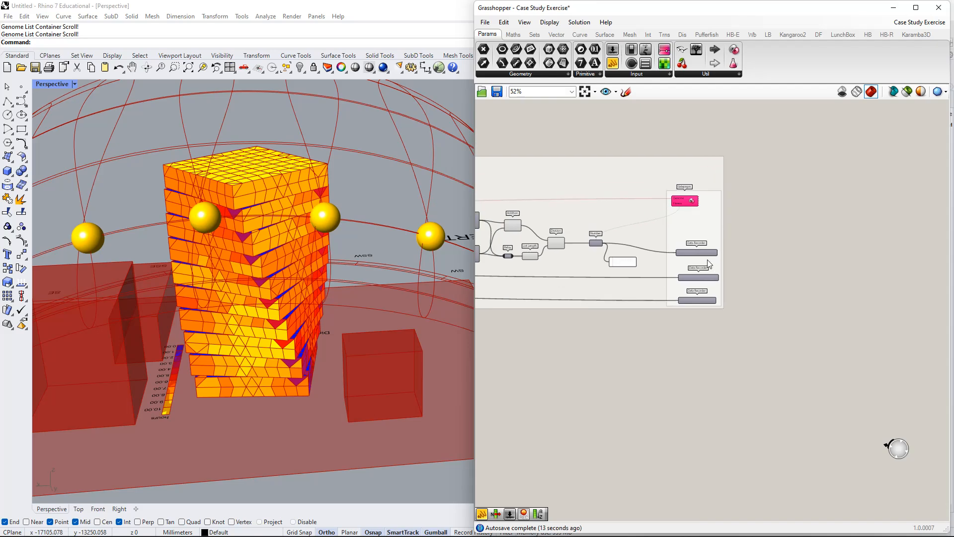
scroll(698, 286, "up", 5)
scroll(636, 306, "down", 2)
right_click_drag(638, 305, 627, 371)
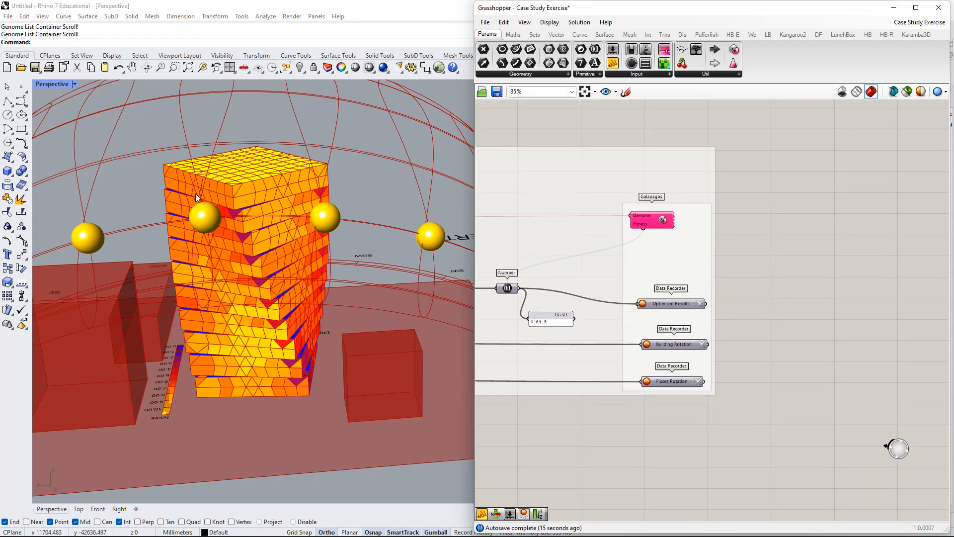
scroll(278, 219, "down", 5)
right_click_drag(264, 255, 289, 309, "shift")
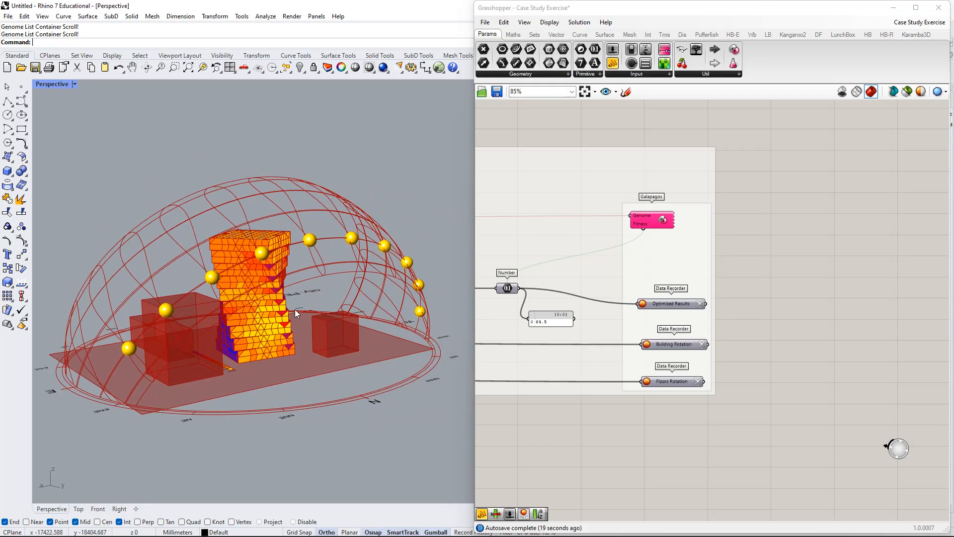
right_click_drag(385, 285, 403, 264, "shift")
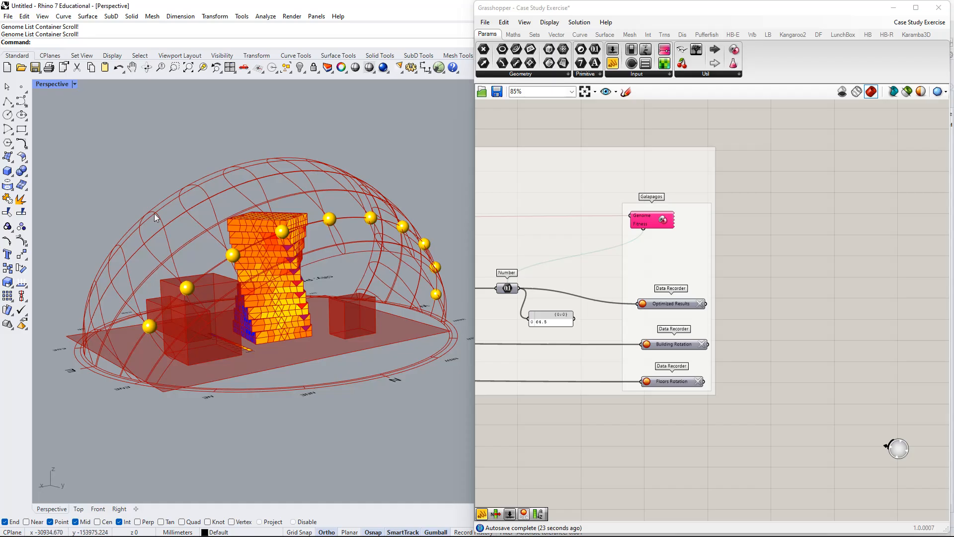
Back in Grasshopper, highlight the Galapagos component's connections and follow them through the Design Efficiency Test group.
scroll(576, 240, "up", 2)
left_click_drag(694, 215, 709, 214)
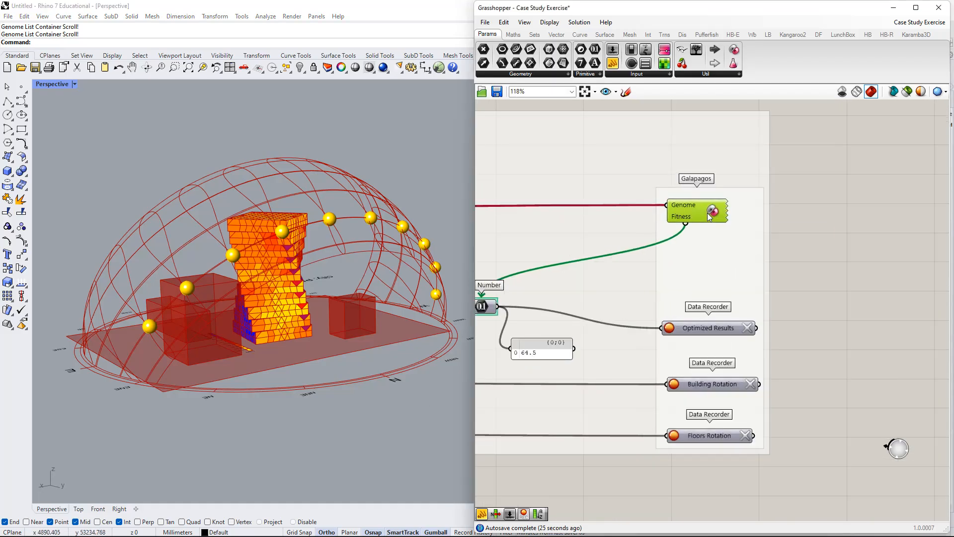
right_click_drag(680, 254, 803, 249)
left_click_drag(813, 207, 815, 229)
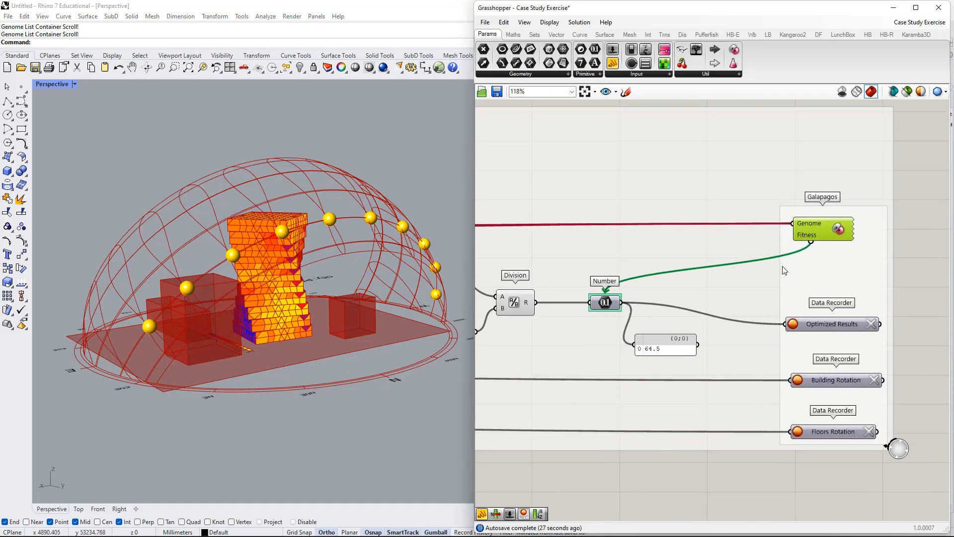
right_click_drag(876, 294, 806, 273)
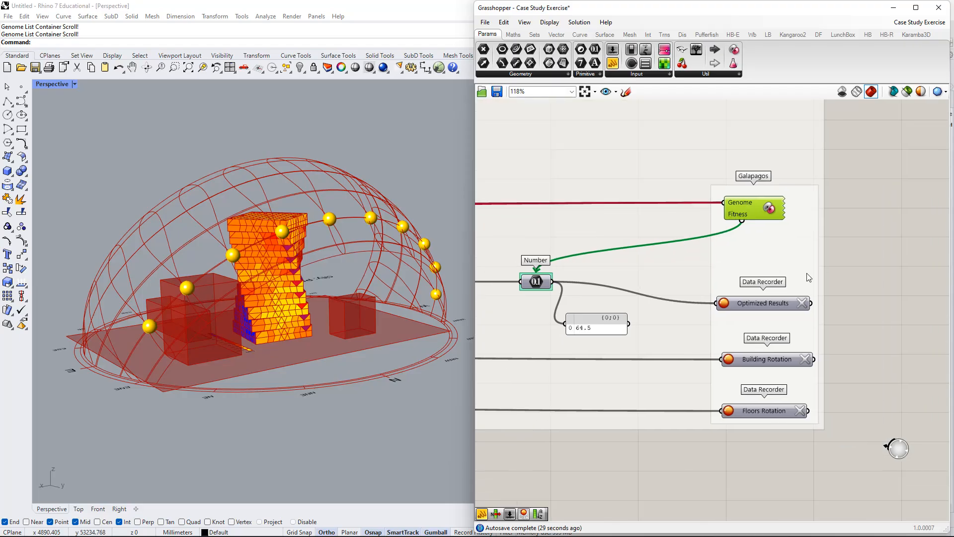
scroll(571, 252, "down", 5)
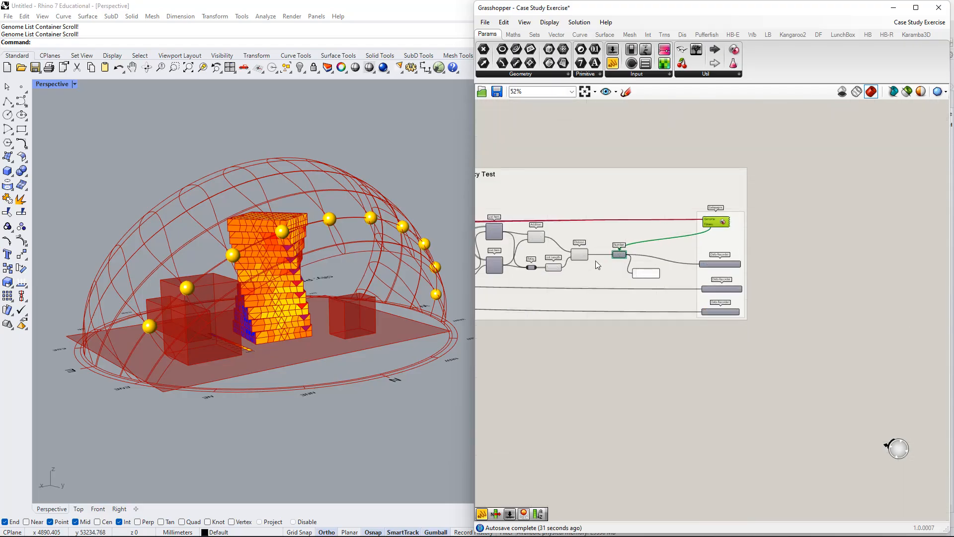
scroll(544, 231, "up", 1)
right_click_drag(530, 172, 538, 192)
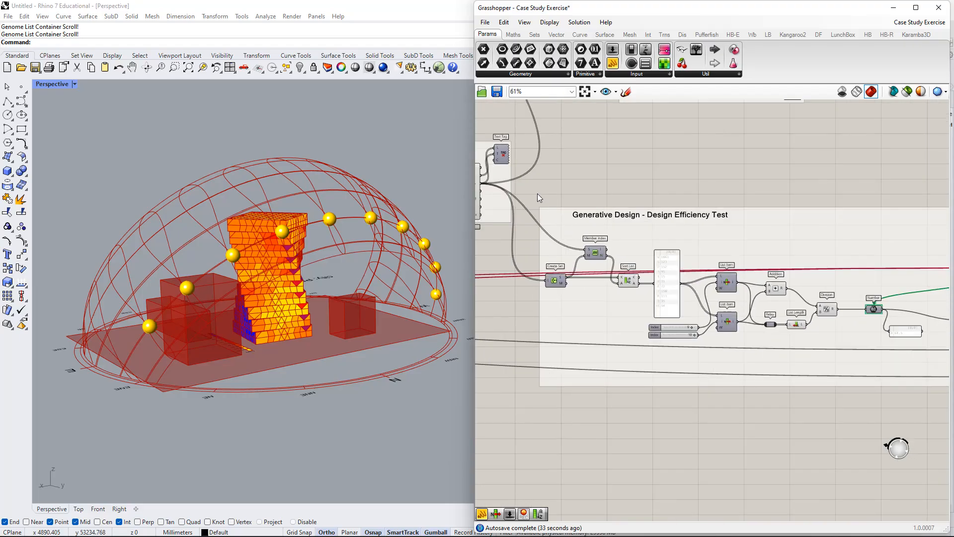
Highlight the Design Efficiency Test components as a set, followed by the LB Direct Sun Hours component that feeds them.
left_click_drag(553, 219, 909, 424)
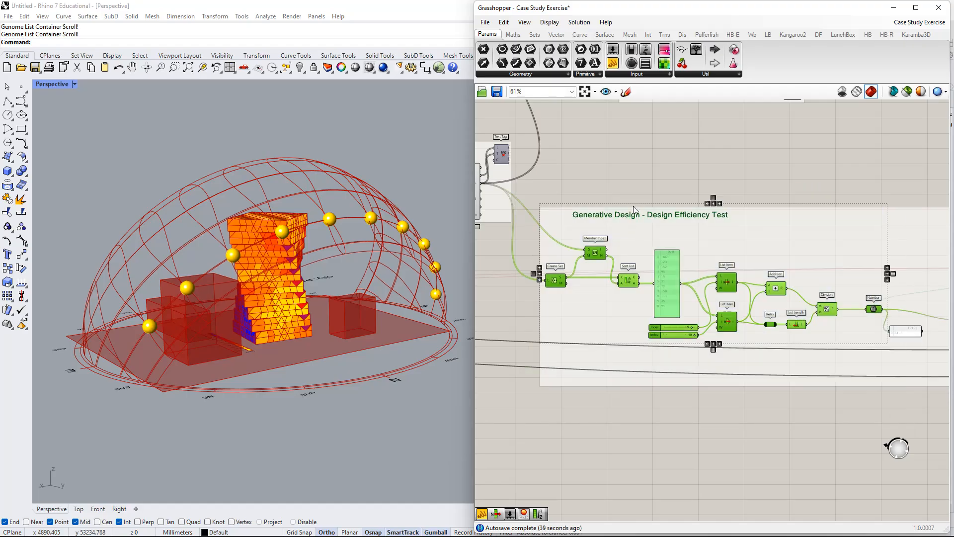
left_click(616, 185)
right_click_drag(671, 212, 763, 228)
left_click(548, 208)
left_click_drag(550, 212, 554, 225)
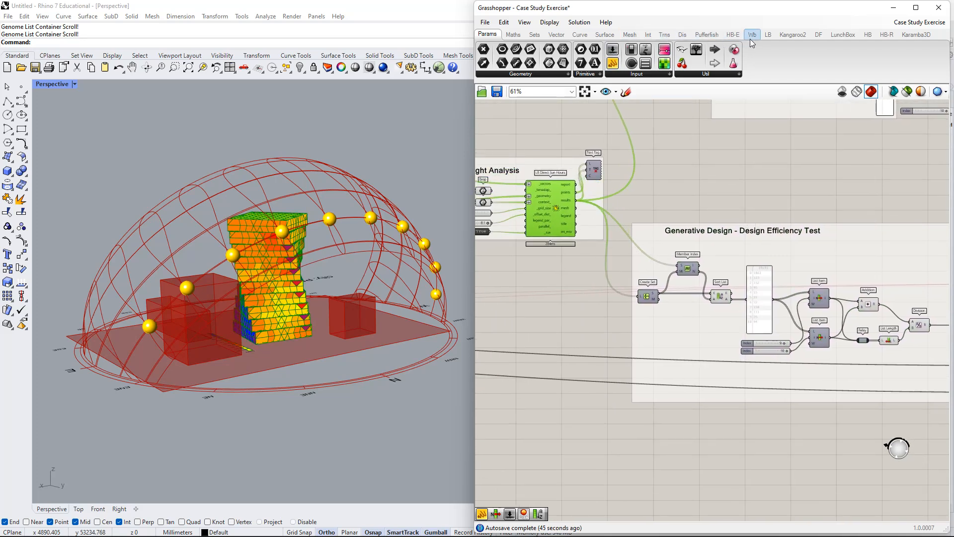
Examine the list of Ladybug geometry analysis components and close it.
left_click(768, 34)
left_click(764, 74)
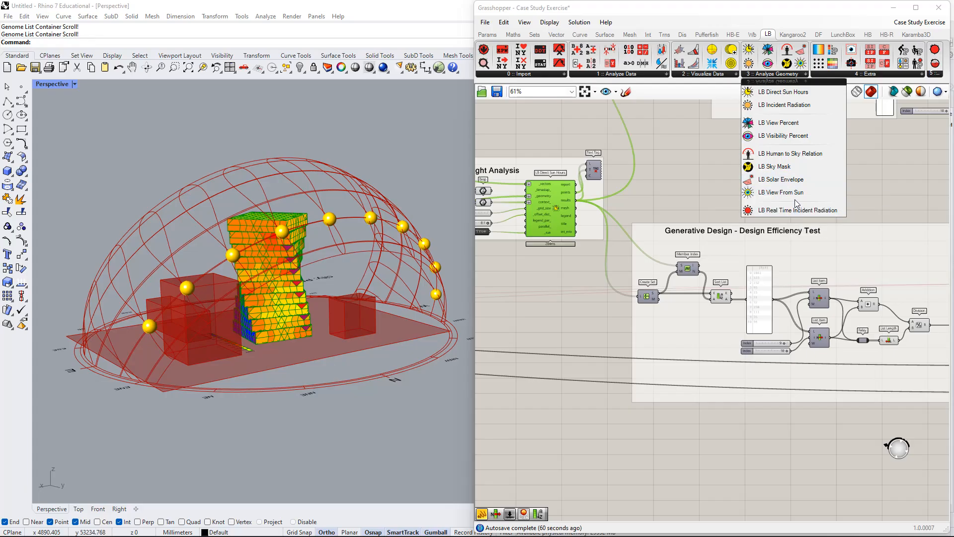
left_click(717, 157)
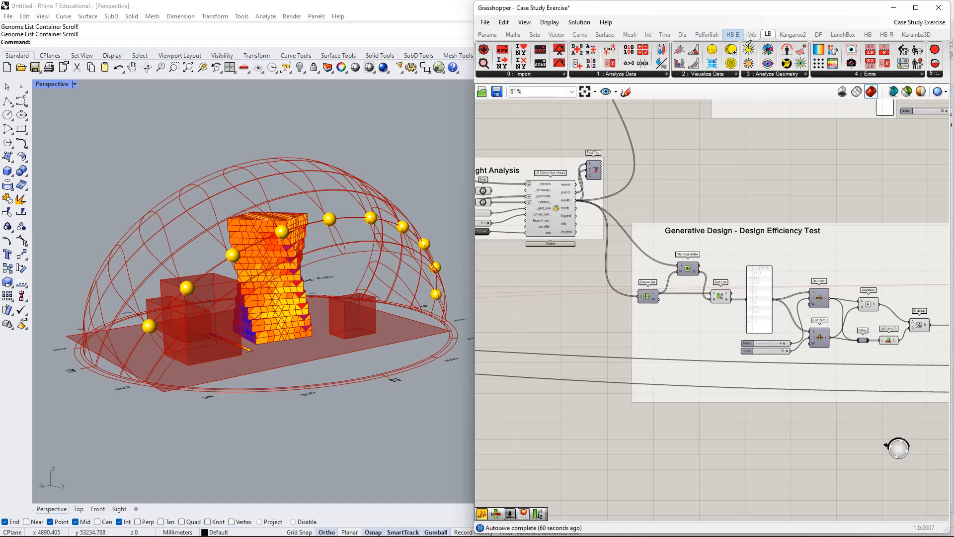
Browse the Honeybee Energy components and the Honeybee Visualize and Create component lists.
left_click(732, 34)
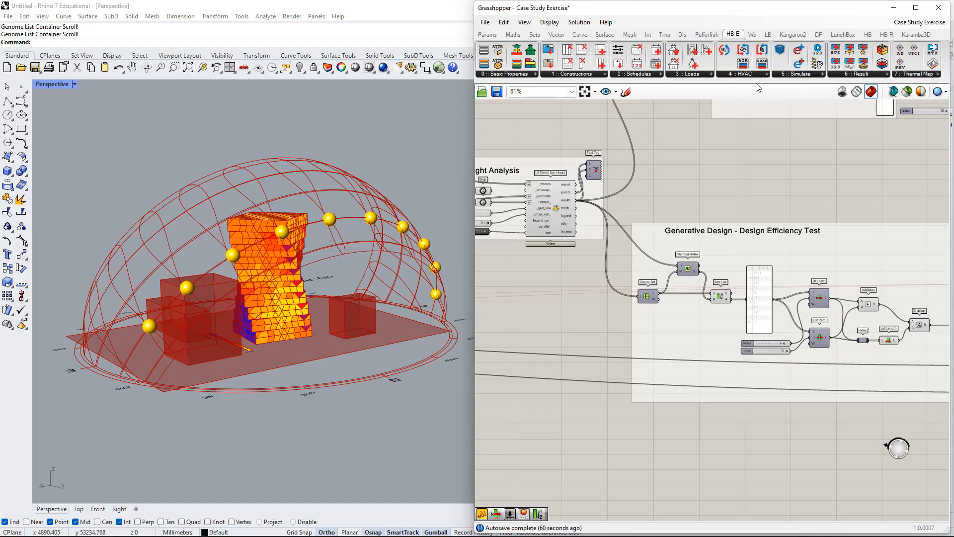
left_click(867, 34)
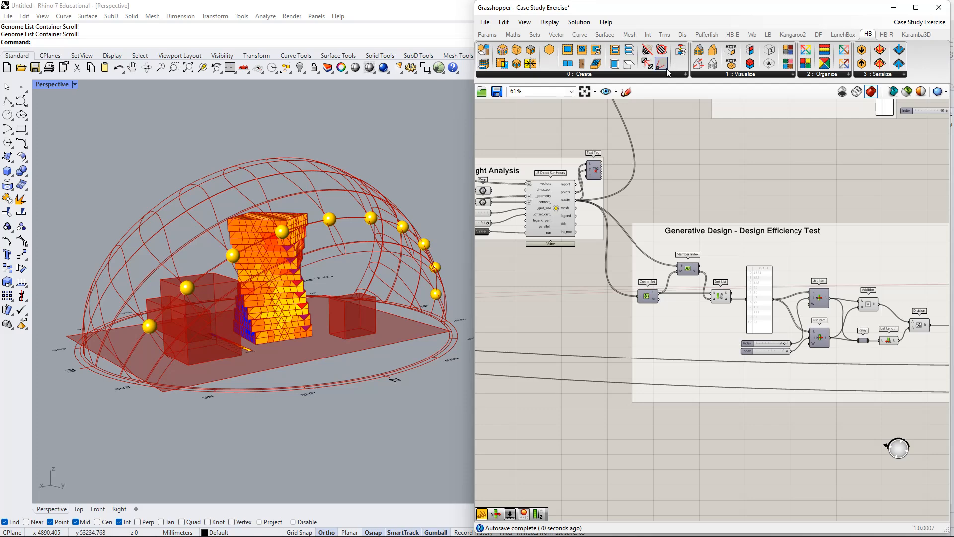
left_click(753, 75)
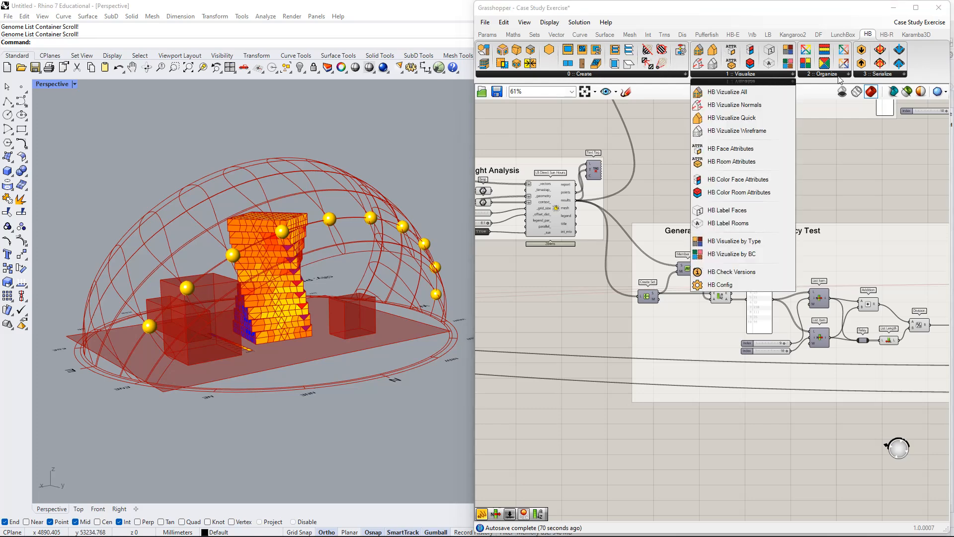
left_click(682, 74)
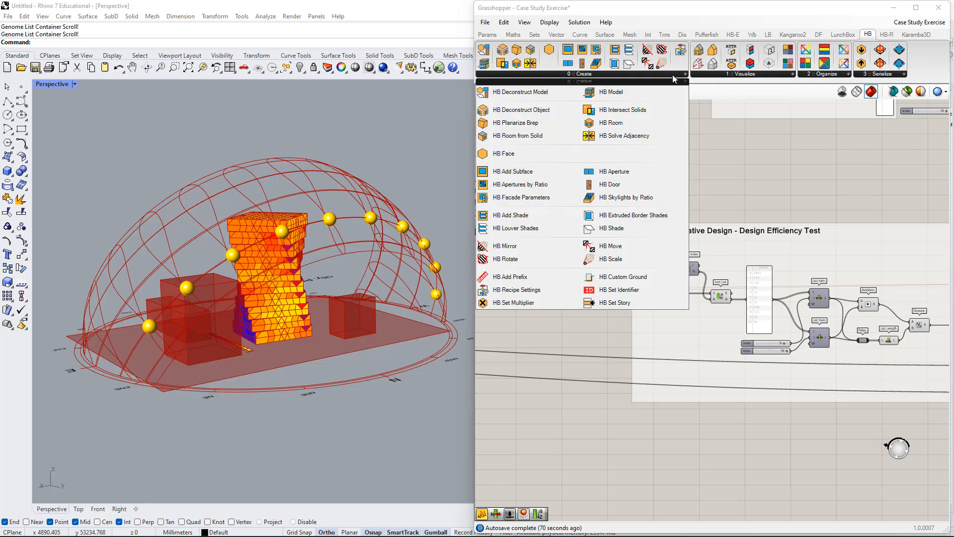
left_click(733, 34)
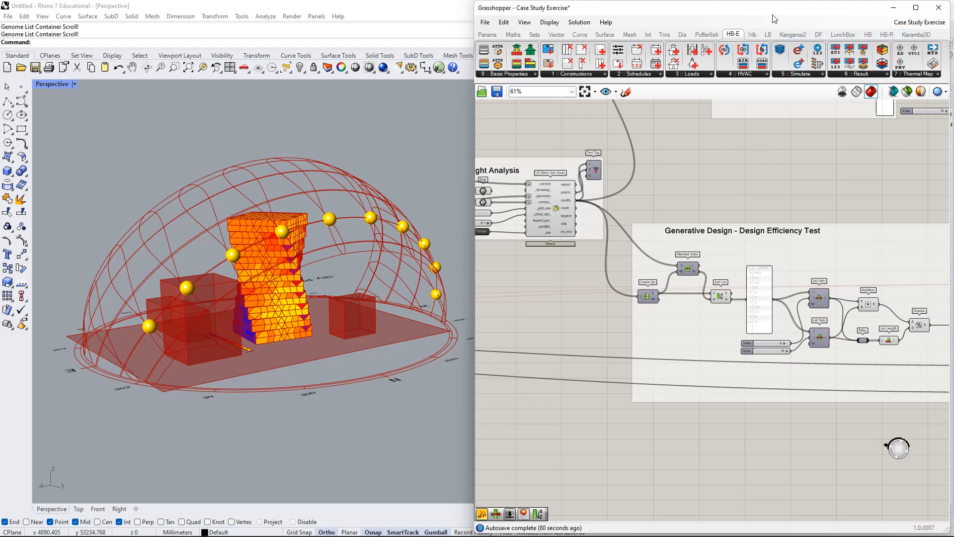
Maximize the Grasshopper window and browse the HB-Radiance components and the Dragonfly Energy component list.
left_click_drag(855, 12, 770, 1)
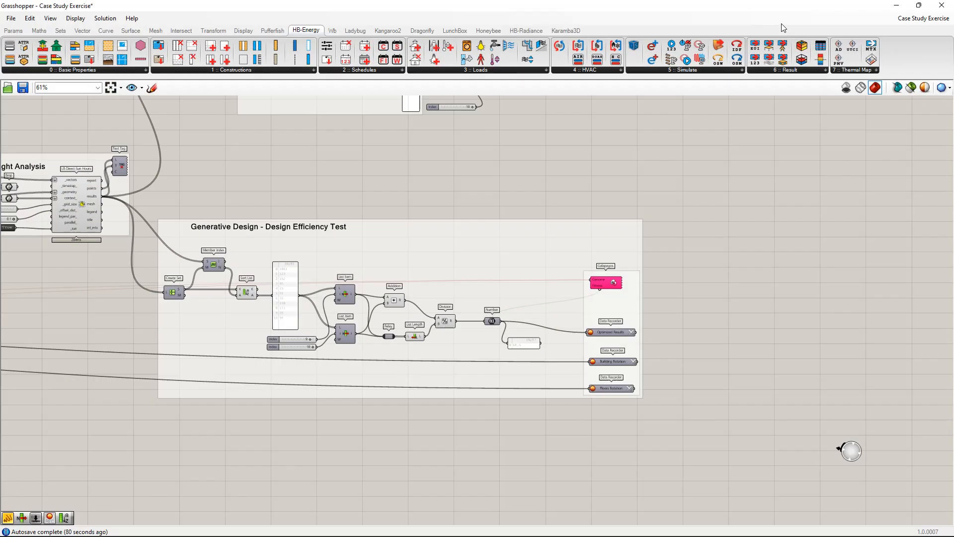
left_click(522, 30)
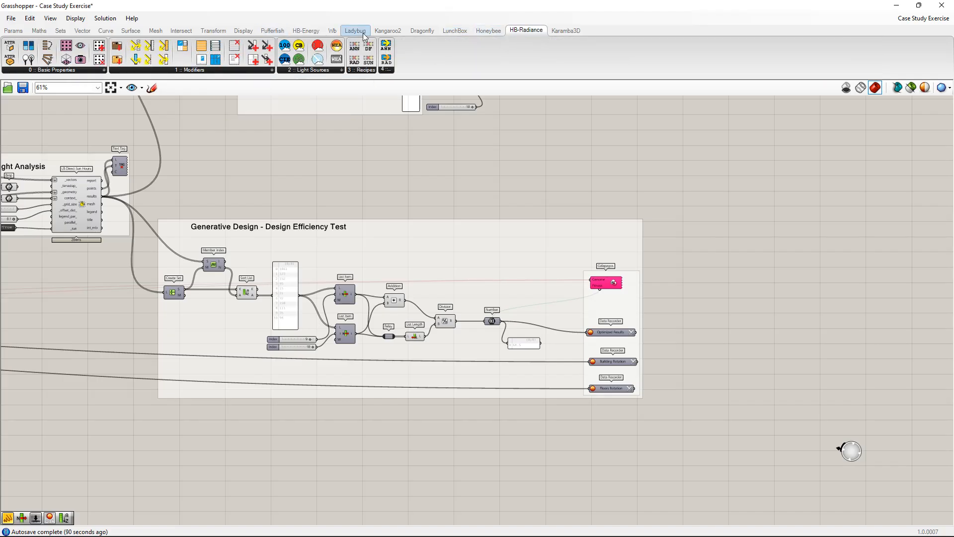
left_click(416, 32)
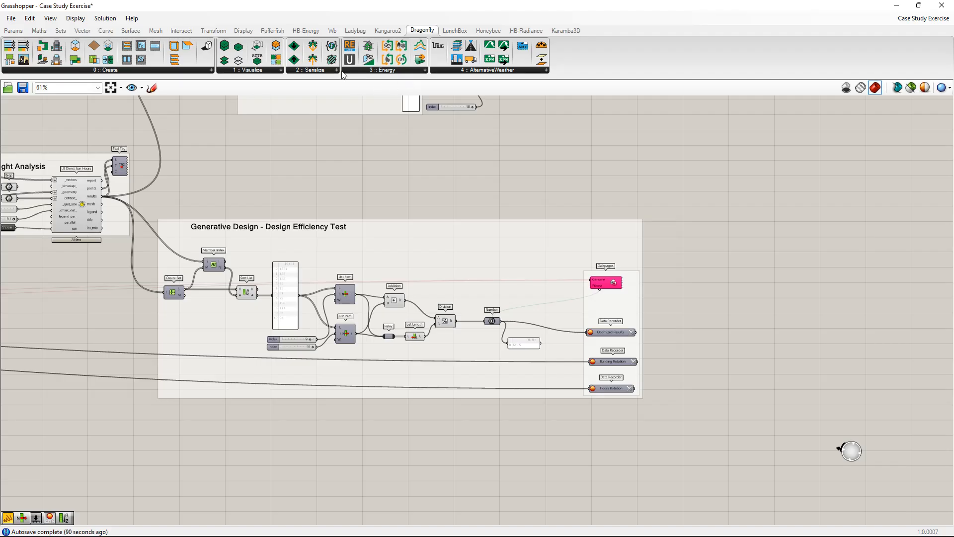
left_click(328, 71)
left_click(386, 71)
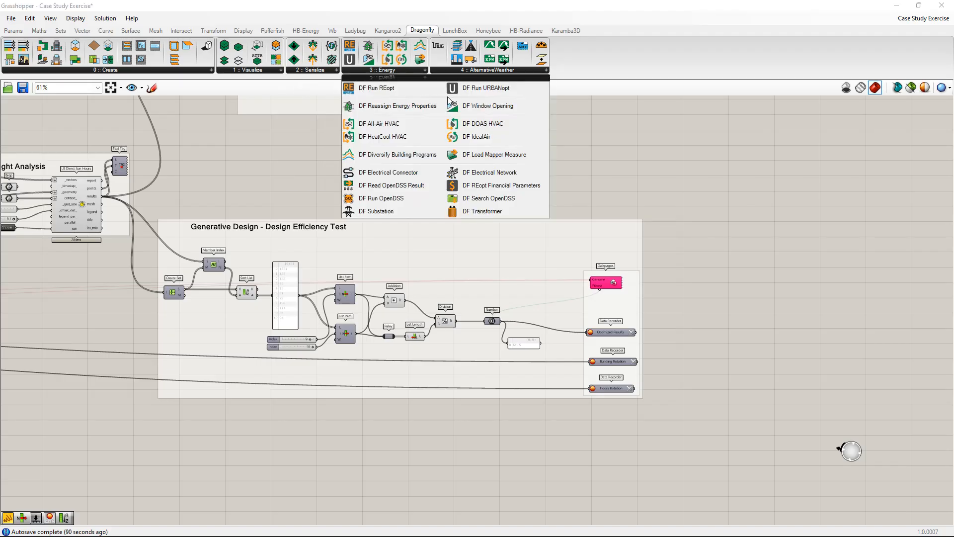
Survey the wider definition, including the sunlight analysis, Sort a list and Count Number of repeated elements groups.
right_click_drag(288, 183, 625, 289)
scroll(637, 279, "down", 2)
right_click_drag(697, 285, 588, 362)
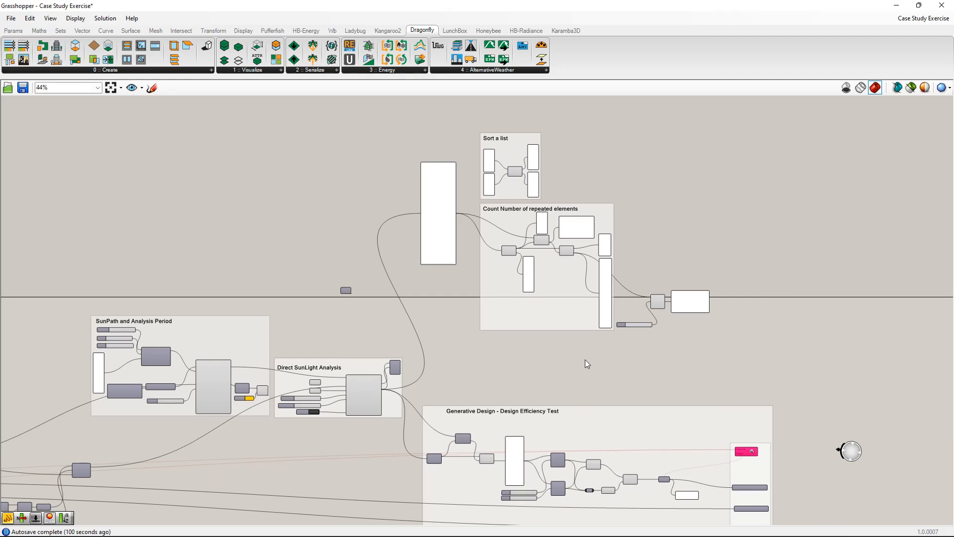
Reposition the sunlight results panel beside the Count Number of repeated elements group.
left_click_drag(447, 249, 431, 283)
right_click_drag(448, 278, 500, 248)
left_click_drag(499, 248, 498, 256)
right_click_drag(487, 262, 502, 247)
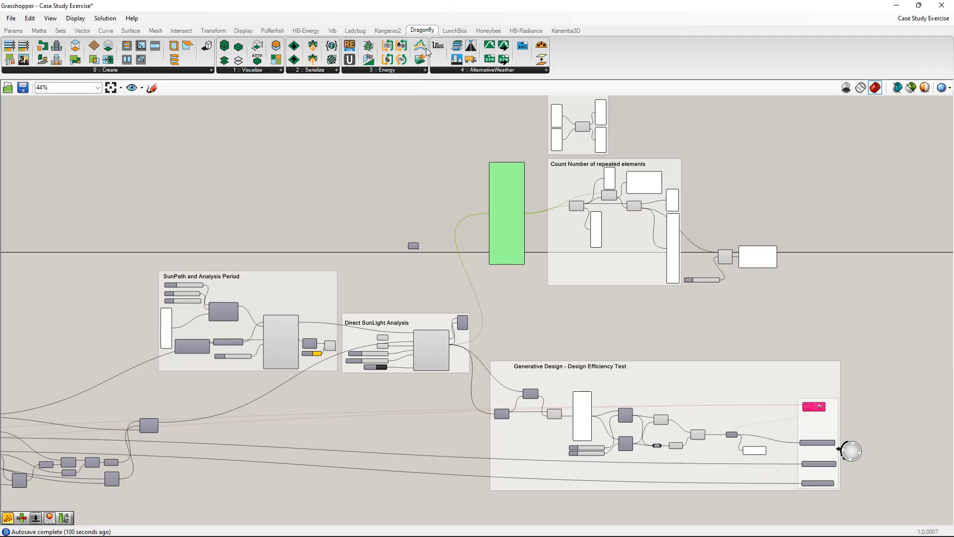
left_click_drag(518, 237, 519, 219)
left_click_drag(507, 179, 506, 163)
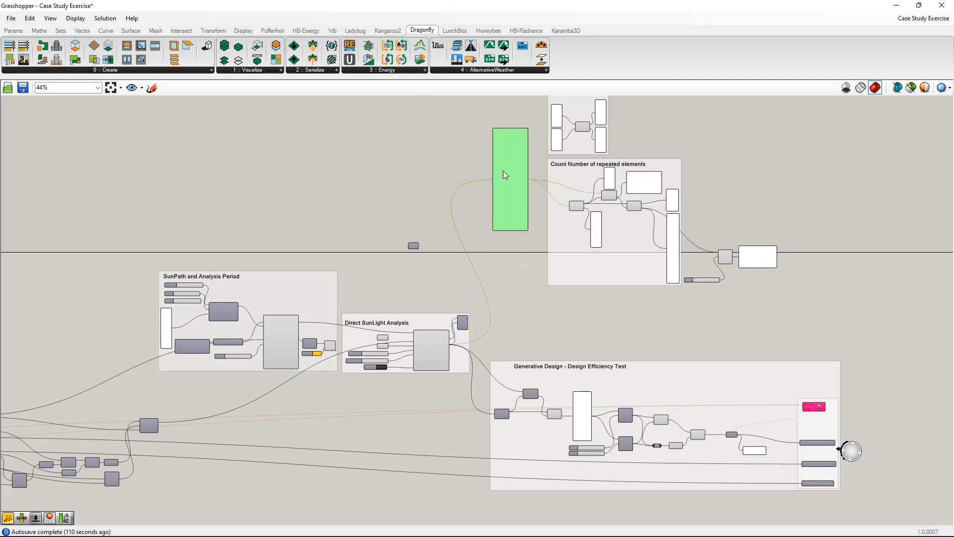
right_click_drag(505, 174, 508, 165)
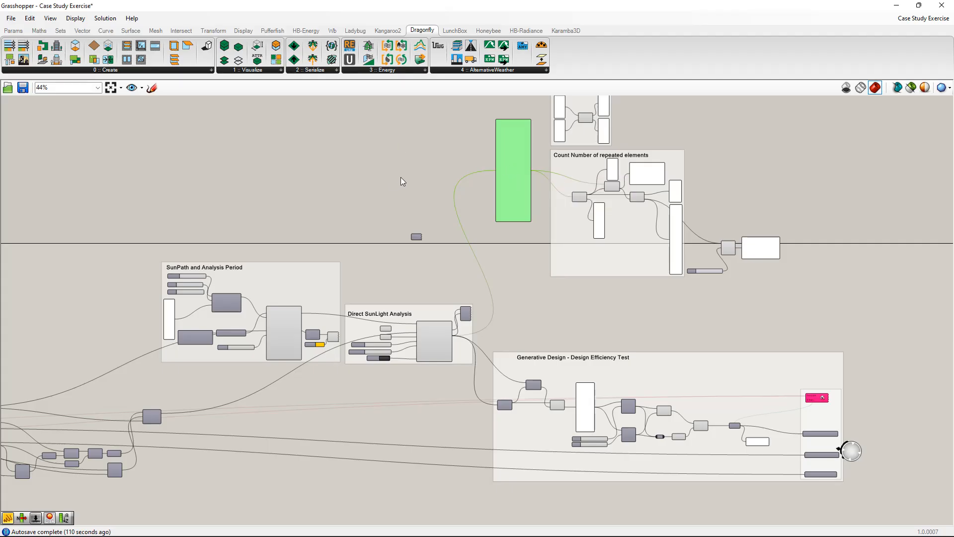
right_click_drag(521, 189, 539, 218)
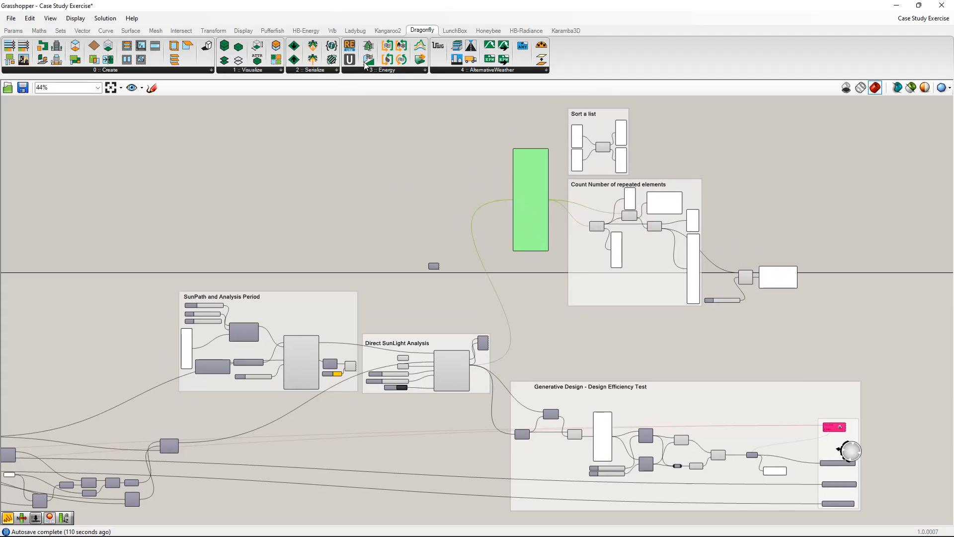
Review the Direct SunLight Analysis and SunPath groups, moving the LB SunPath component slightly closer to LB Import Location.
scroll(626, 213, "down", 1)
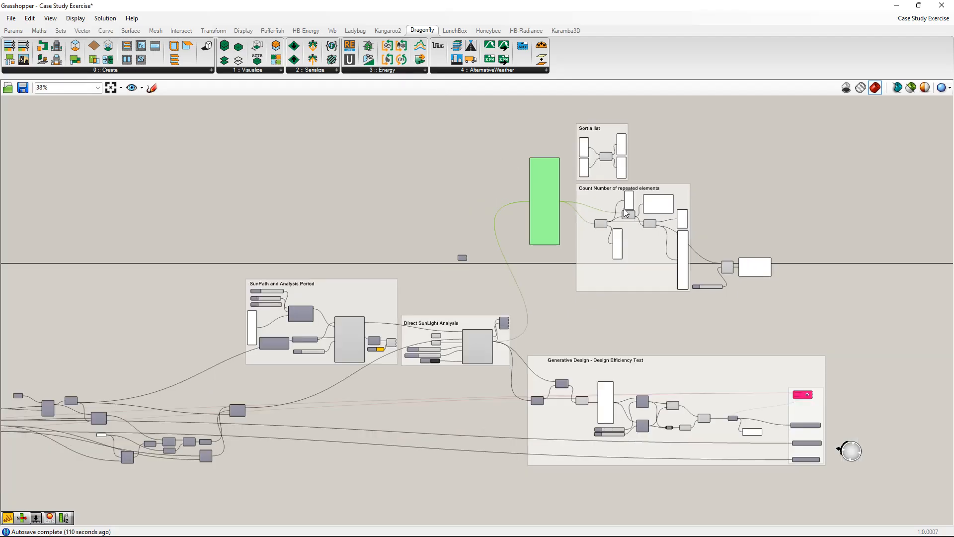
right_click_drag(735, 383, 613, 386)
scroll(550, 345, "up", 3)
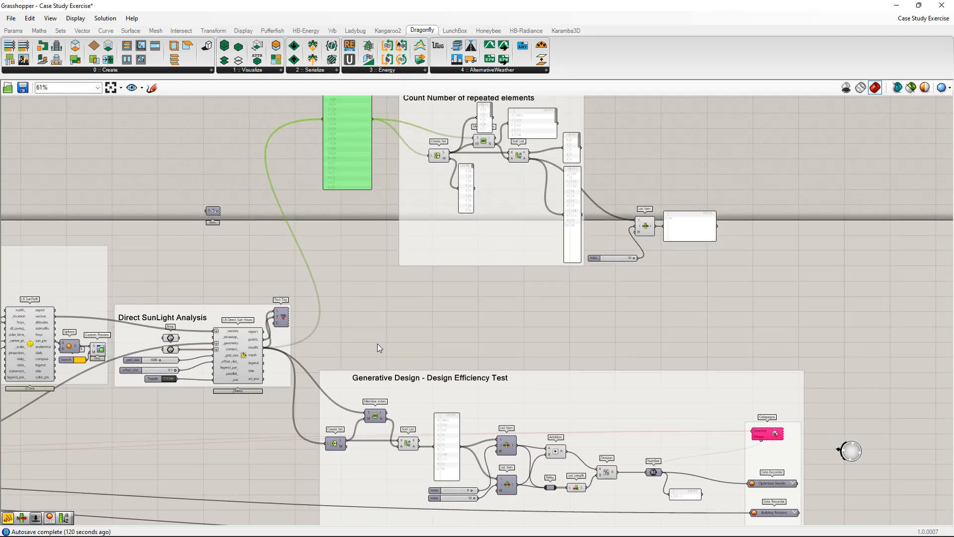
right_click_drag(377, 344, 488, 277)
left_click(401, 251)
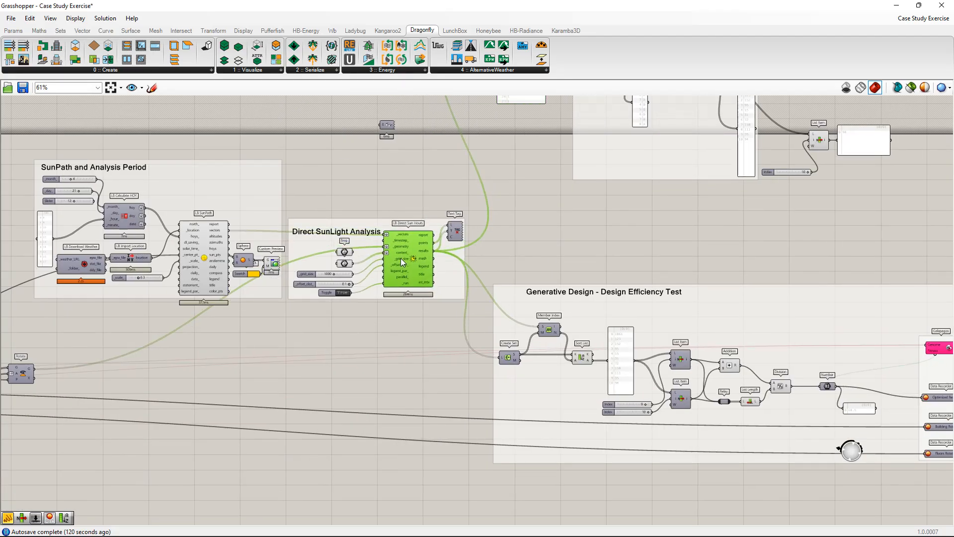
scroll(312, 258, "up", 2)
right_click_drag(137, 236, 211, 253)
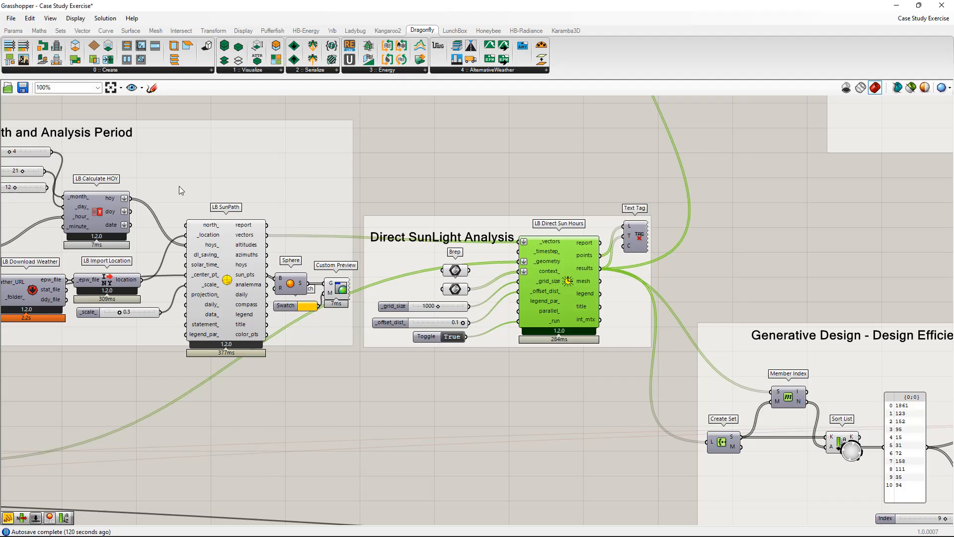
right_click_drag(549, 273, 524, 268)
right_click_drag(198, 274, 346, 261)
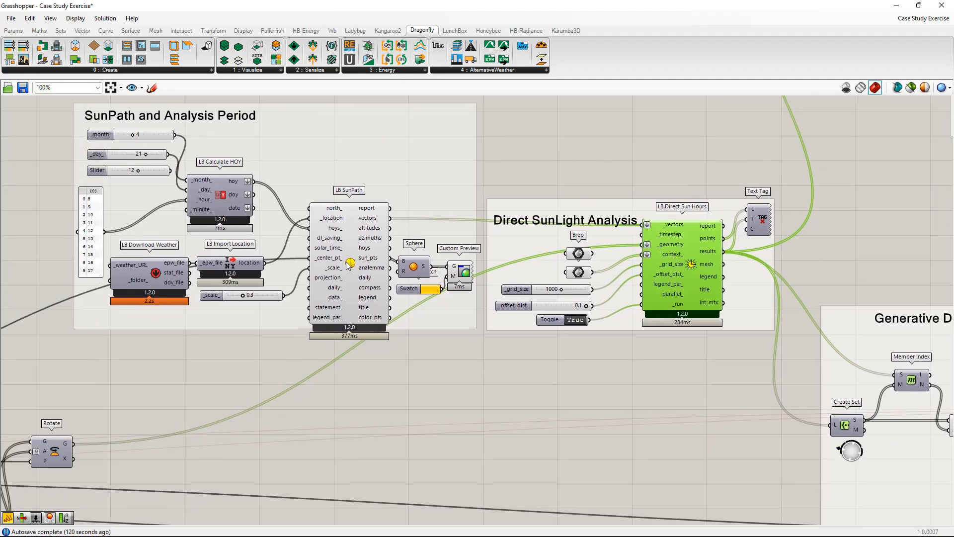
mouse_move(339, 260)
left_mouse_down()
mouse_move(330, 272)
mouse_move(327, 264)
left_mouse_up()
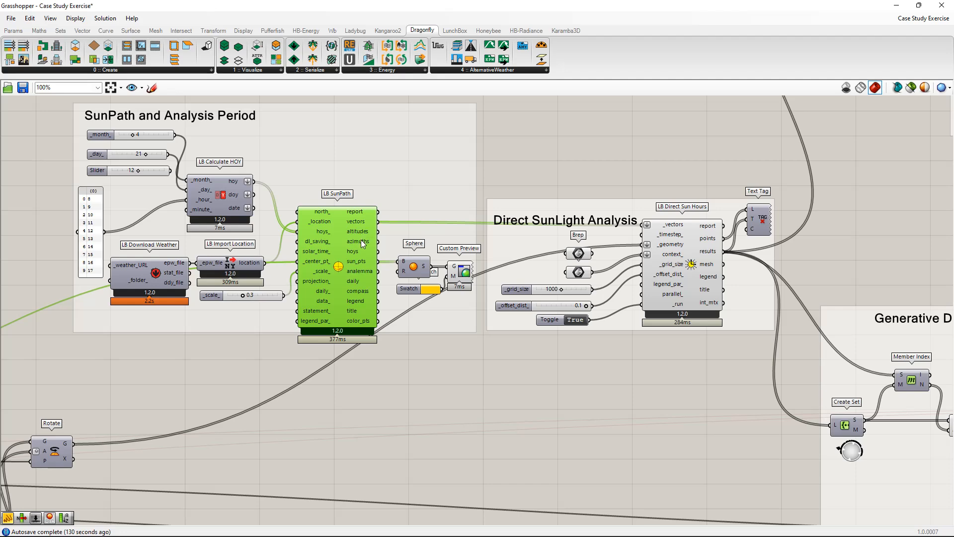
mouse_move(338, 300)
right_mouse_down()
mouse_move(341, 266)
mouse_move(356, 299)
right_mouse_up()
Trace the tower geometry through the sunlight analysis and lower the long results panel that feeds the repeated-elements count.
right_click_drag(371, 253, 607, 530)
scroll(346, 252, "down", 2)
right_click_drag(235, 233, 358, 287)
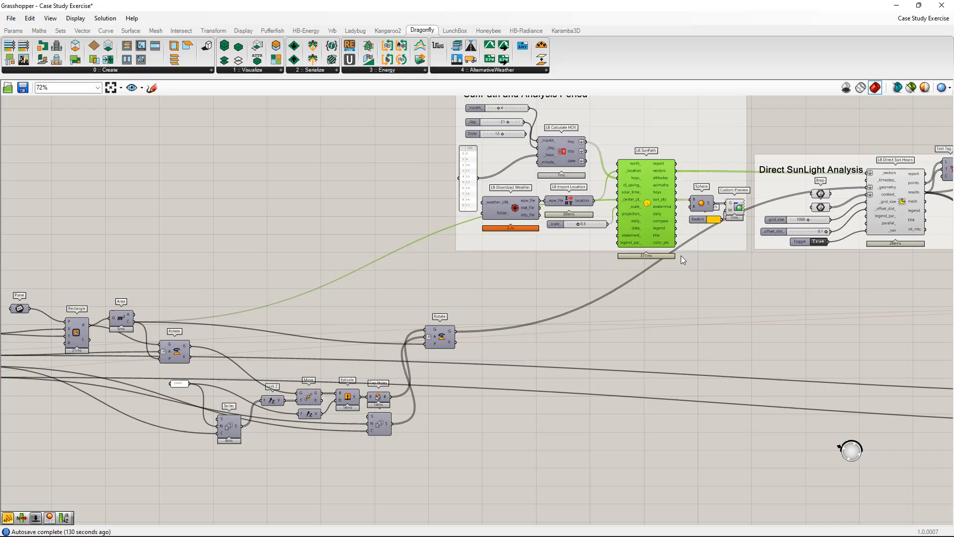
right_click_drag(741, 252, 445, 295)
right_click_drag(652, 166, 395, 328)
right_click_drag(613, 280, 499, 236)
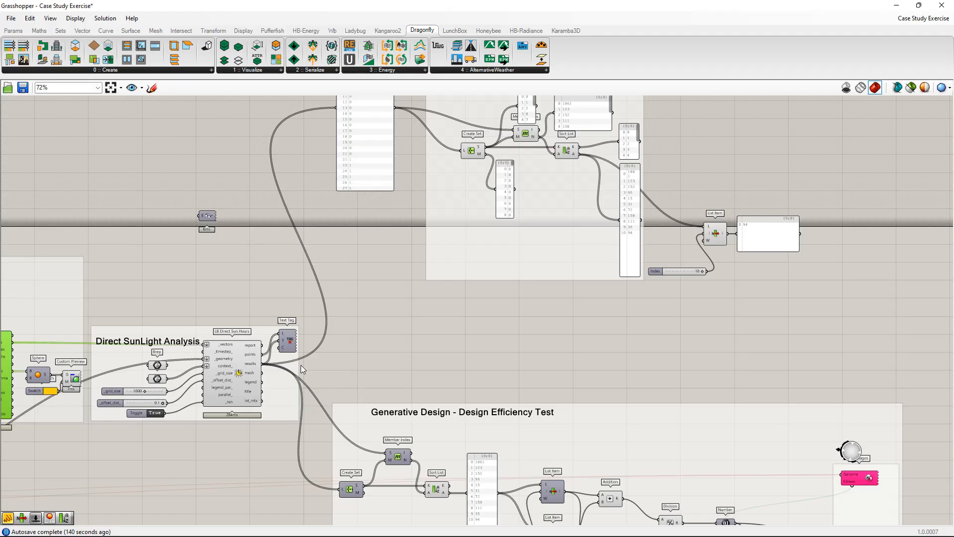
right_click_drag(271, 367, 337, 351)
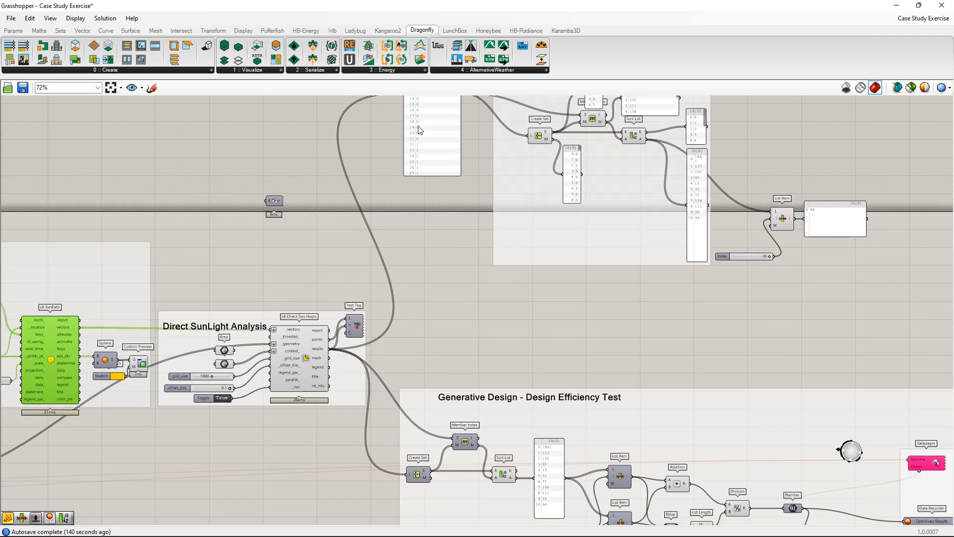
left_click_drag(419, 127, 422, 156)
Move the Galapagos component higher above the data recorders in the Design Efficiency Test group.
right_click_drag(638, 284, 572, 211)
right_click_drag(712, 324, 646, 230)
left_click_drag(785, 303, 778, 253)
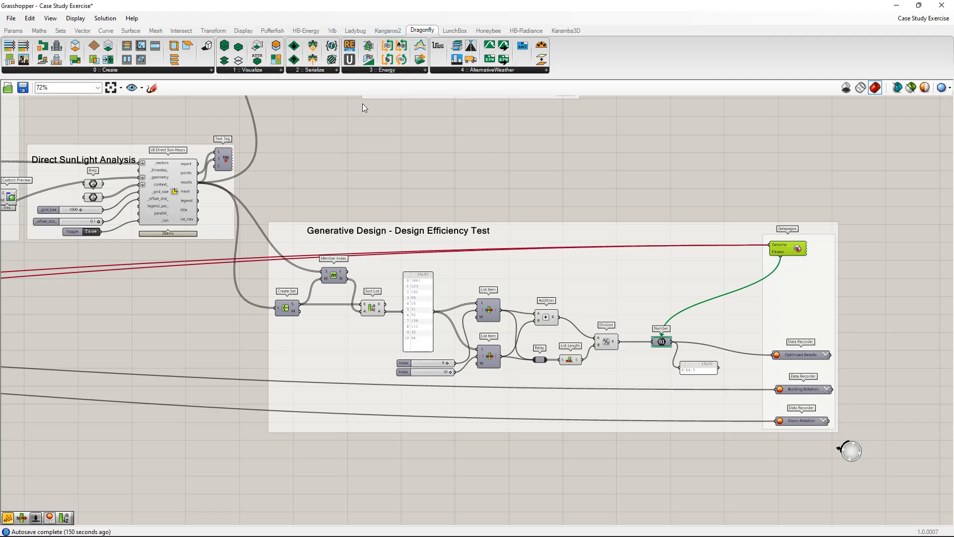
Move the whole Generative Design - Design Efficiency Test group slightly lower on the canvas.
scroll(478, 219, "down", 2)
scroll(478, 219, "down", 1)
right_click_drag(478, 219, 606, 237)
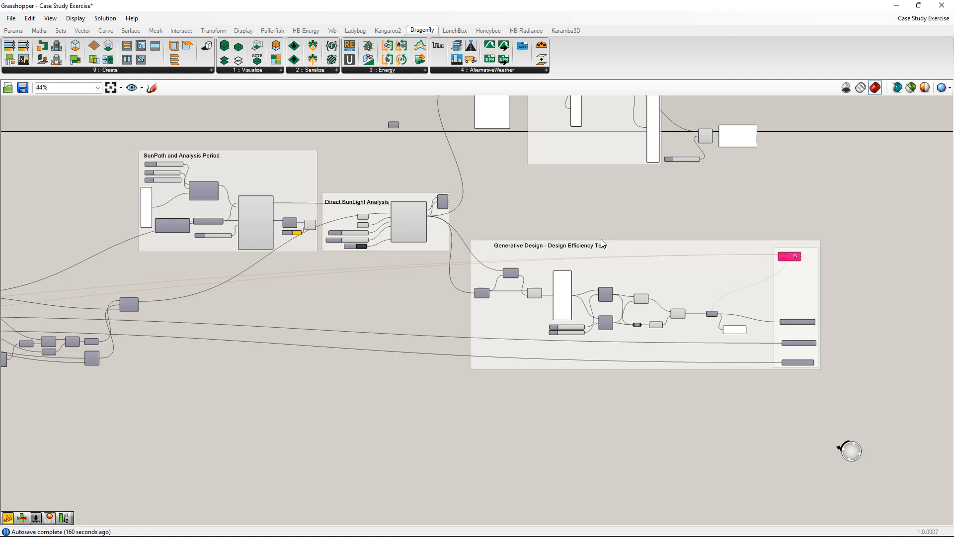
left_click_drag(667, 284, 674, 301)
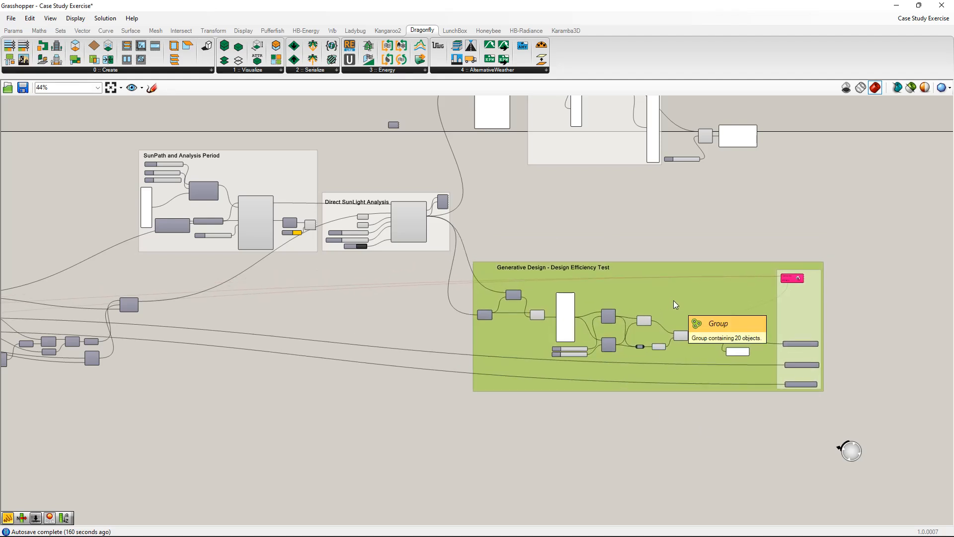
Examine how the sunlight results feed the Design Efficiency Test group, inspecting its Create Set and Member Index components.
scroll(673, 300, "up", 4)
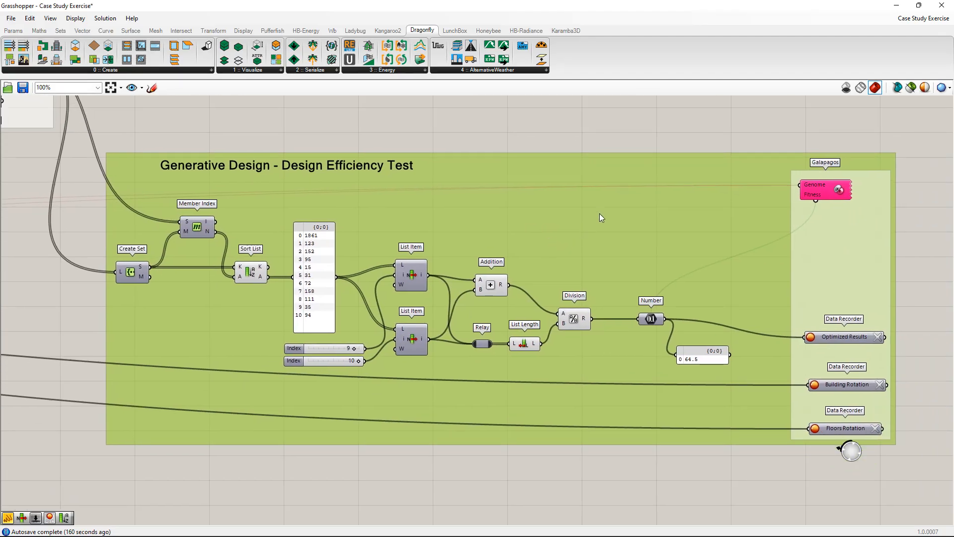
scroll(606, 240, "down", 4)
right_click_drag(422, 171, 614, 301)
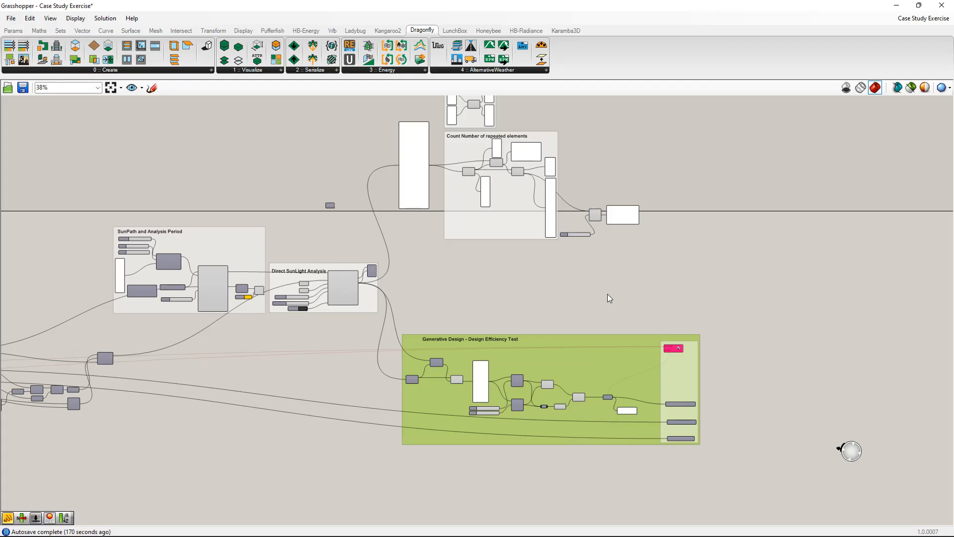
scroll(624, 305, "up", 3)
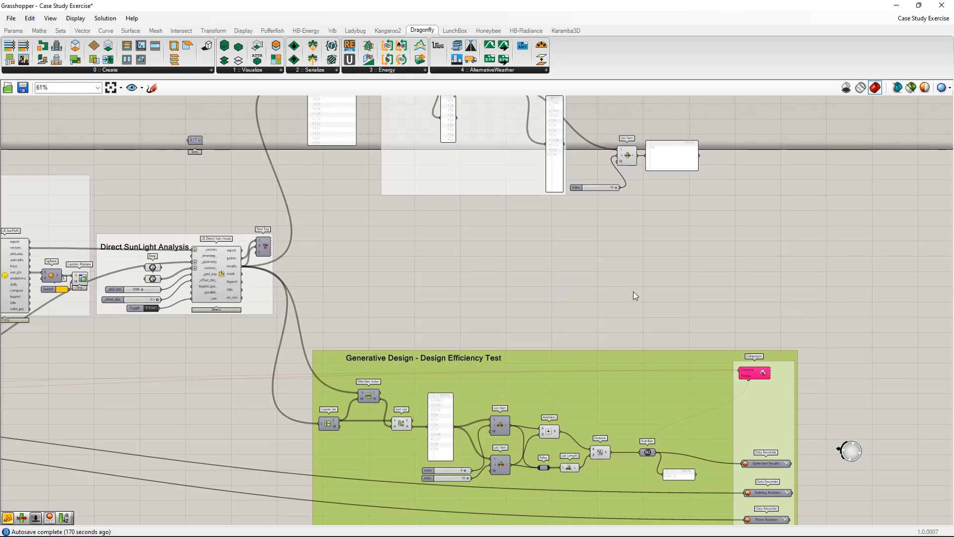
right_click_drag(633, 294, 645, 345)
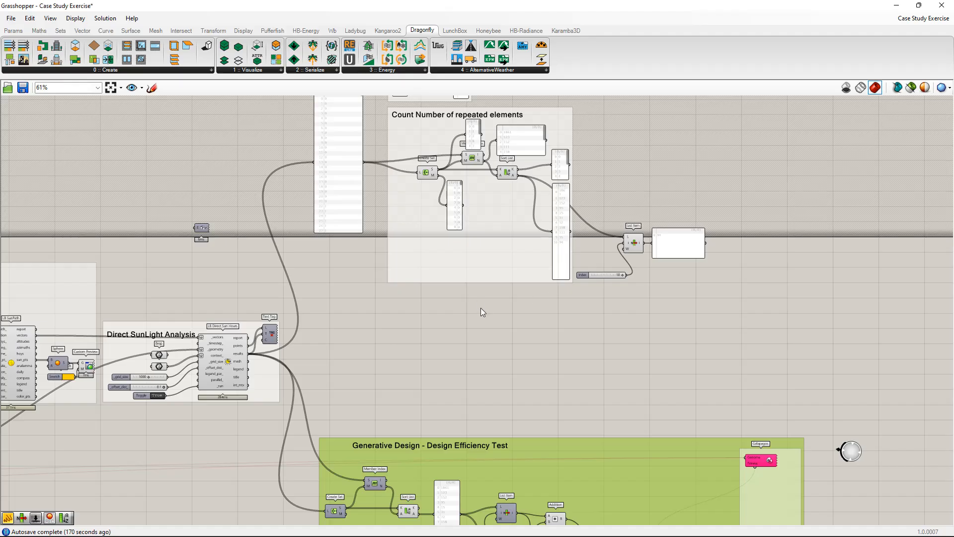
right_click_drag(534, 334, 563, 137)
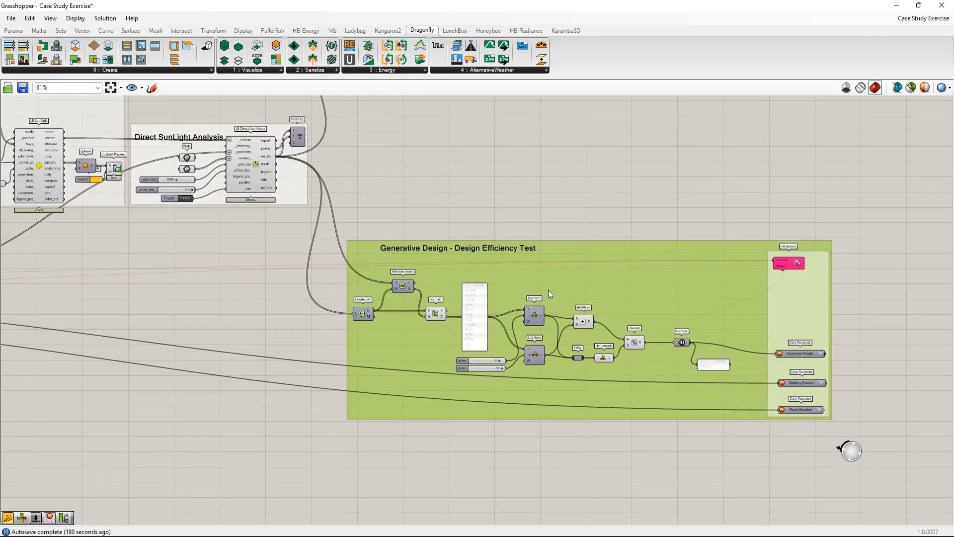
right_click_drag(548, 290, 534, 255)
left_click(346, 271)
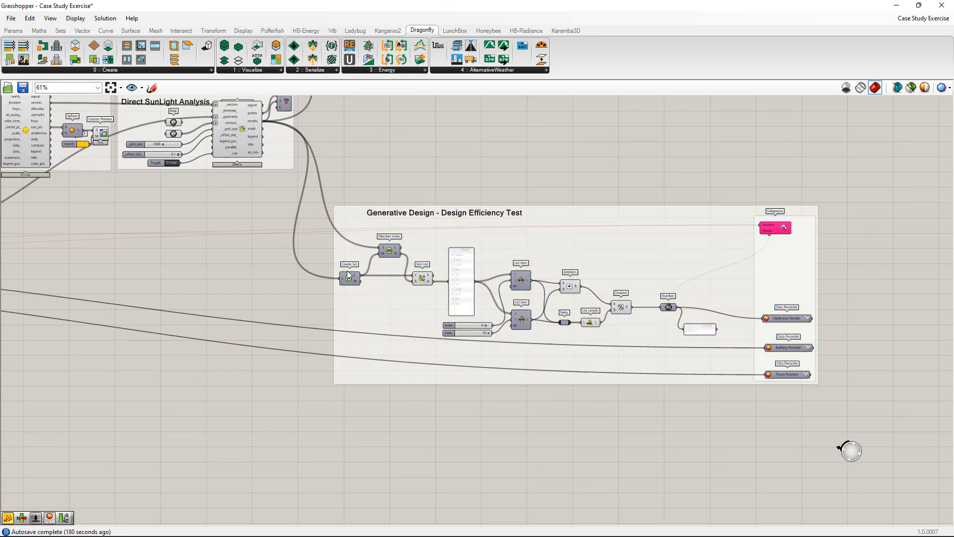
left_click(387, 251)
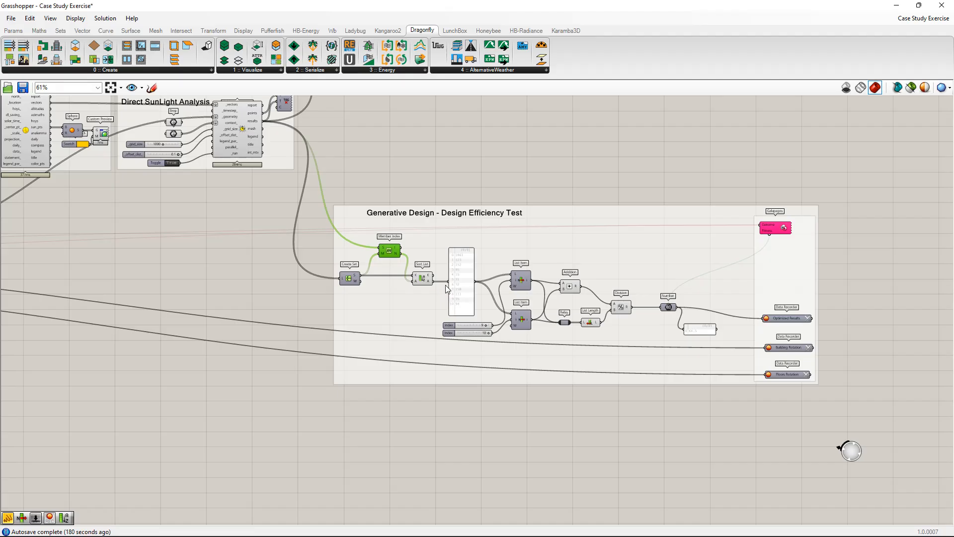
Add two panels above the Design Efficiency Test group, showing the S output of Create Set and the N output of Member Index.
scroll(408, 189, "up", 4)
double_click(438, 165)
type("//")
key("Return")
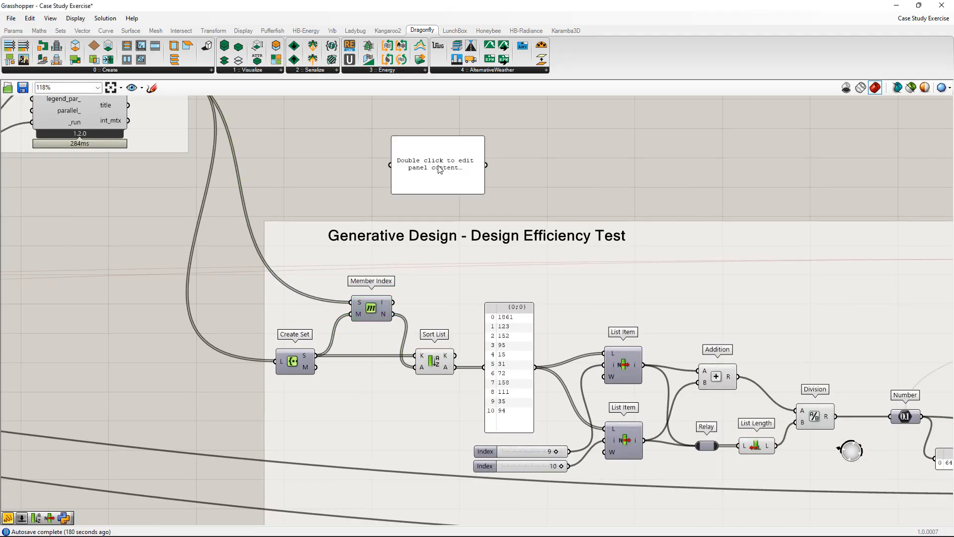
left_click_drag(398, 168, 535, 174)
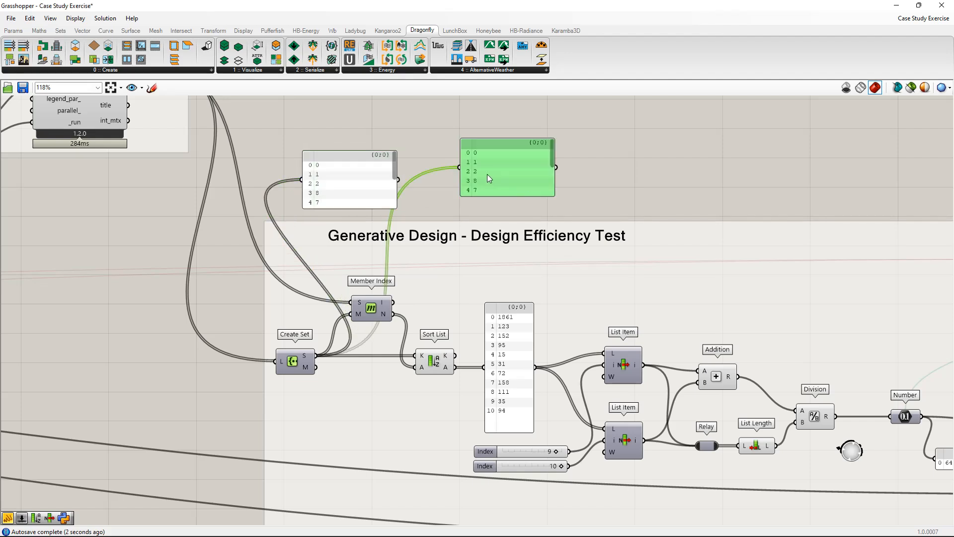
left_click_drag(463, 174, 393, 314)
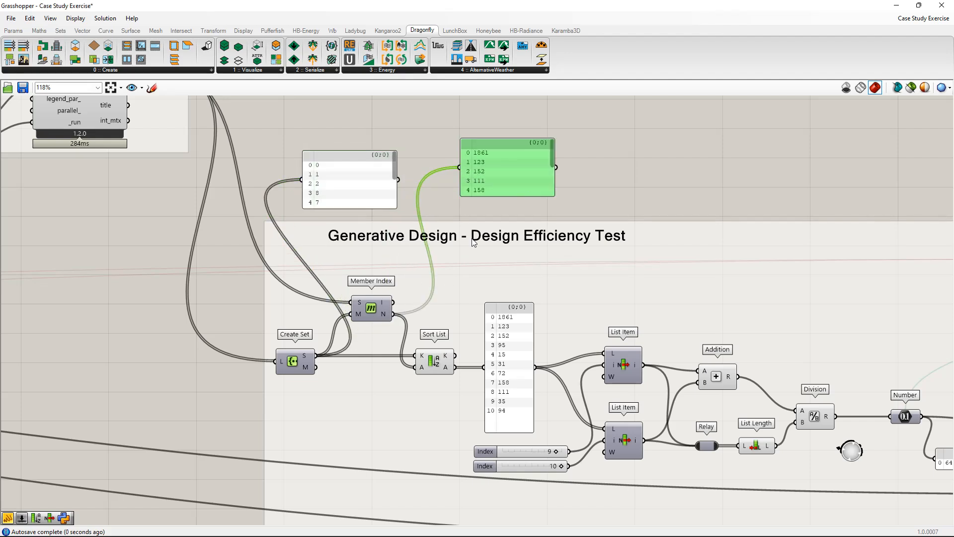
left_click_drag(517, 171, 541, 165)
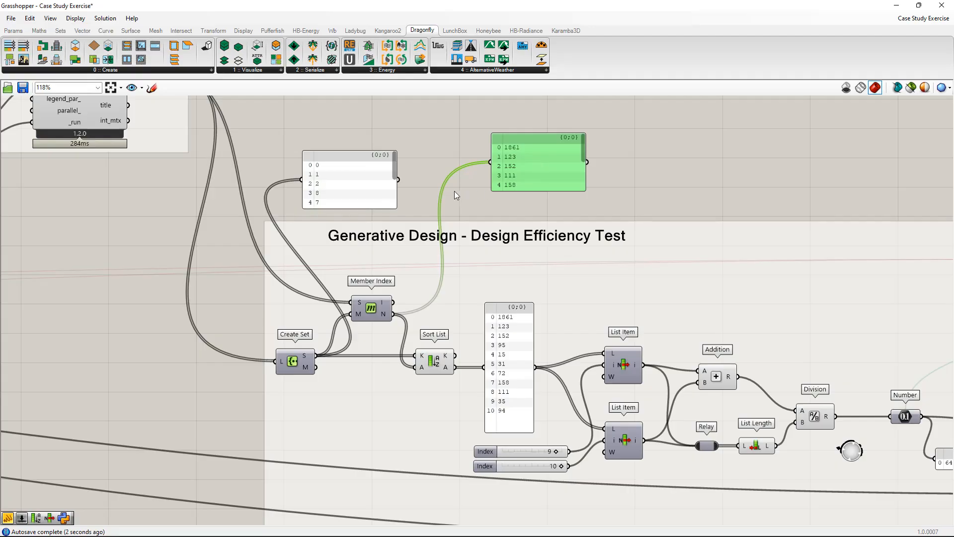
Delete the two panels attached to Create Set and Member Index.
left_click(391, 177)
key("Delete")
left_click(533, 158)
key("Delete")
Examine the sunlight analysis and efficiency test groups together, along with the Count Number of repeated elements and Sort a list examples.
scroll(551, 210, "down", 3)
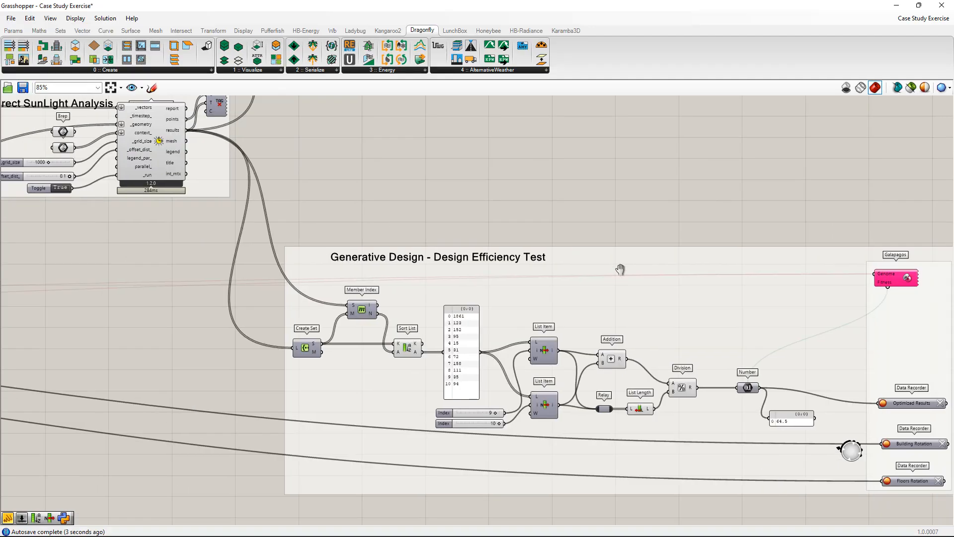
scroll(467, 237, "down", 2)
scroll(534, 247, "down", 1)
right_click_drag(492, 242, 559, 245)
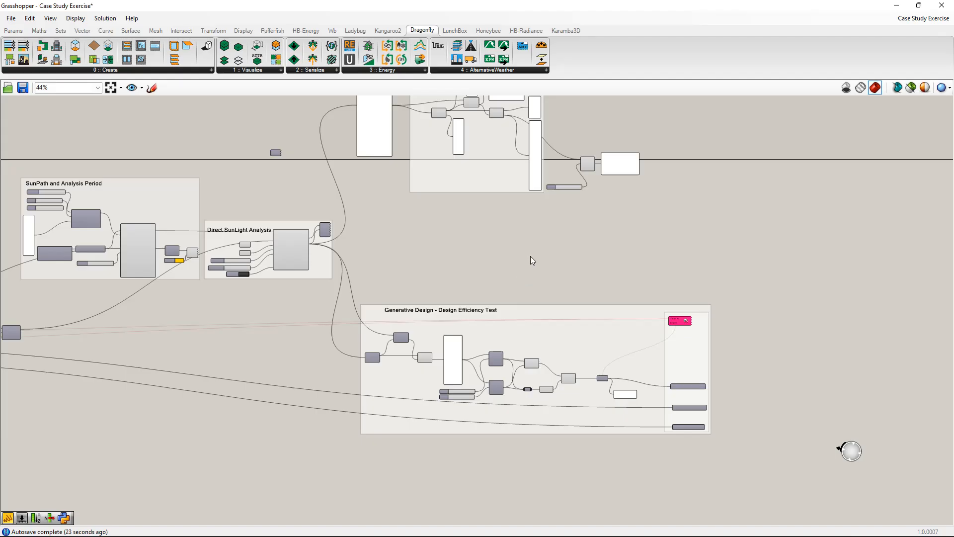
right_click_drag(530, 260, 580, 364)
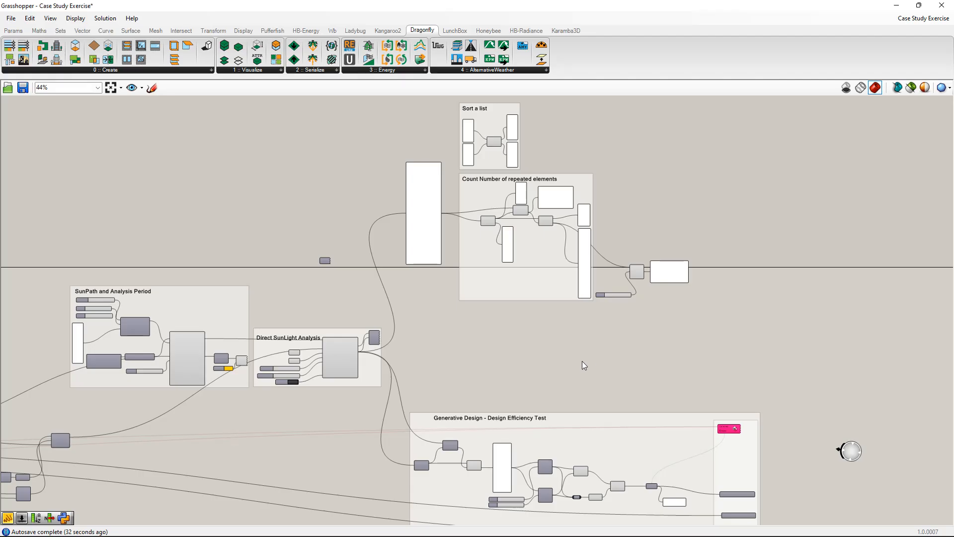
scroll(522, 375, "up", 4)
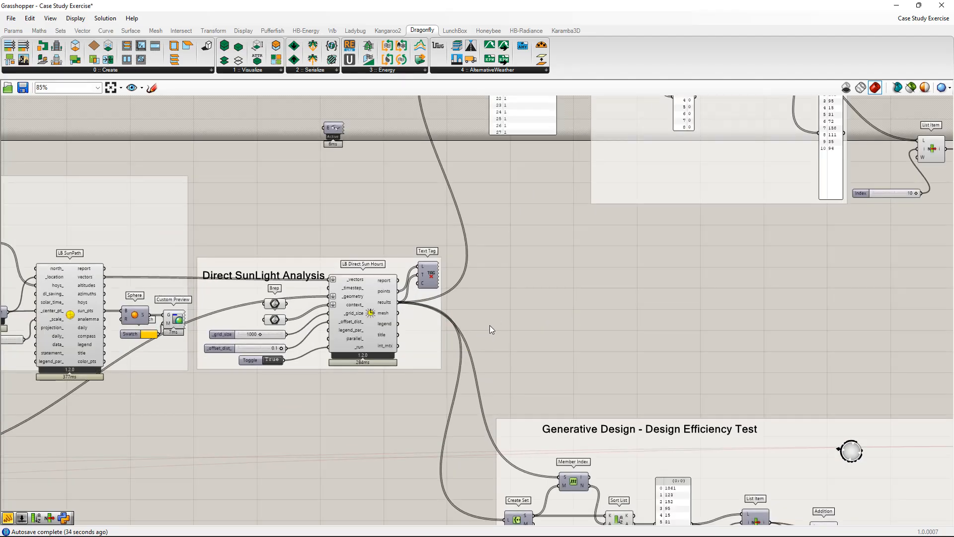
right_click_drag(639, 351, 598, 299)
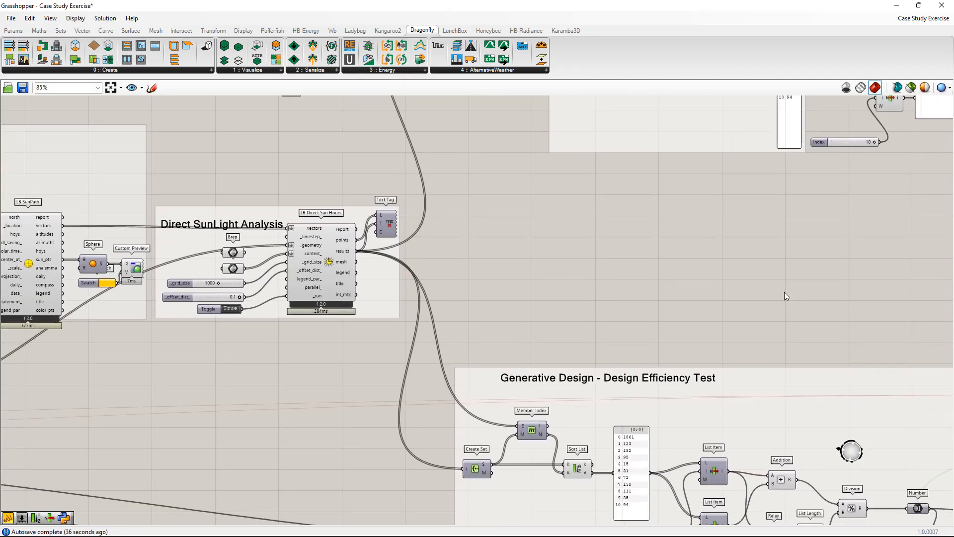
right_click_drag(784, 291, 612, 380)
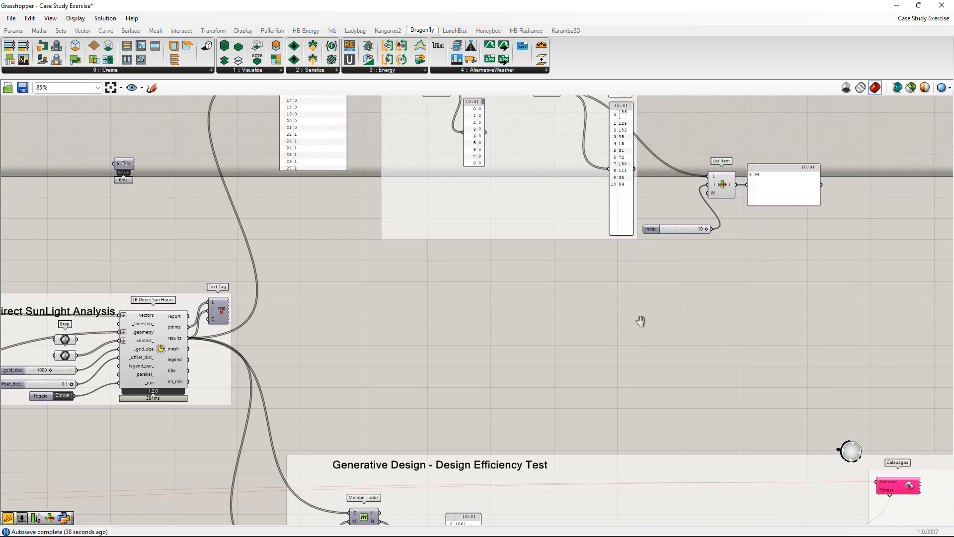
right_click_drag(561, 201, 560, 448)
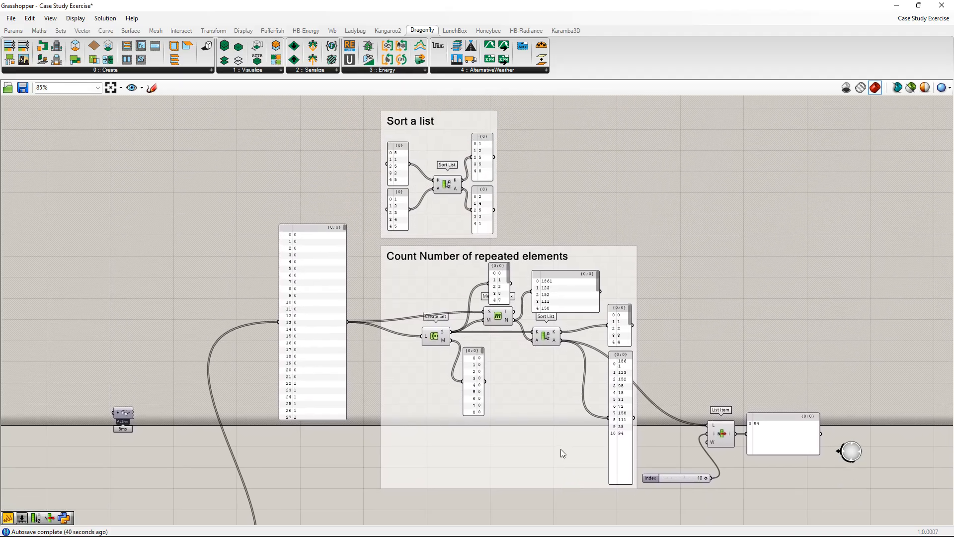
scroll(420, 157, "up", 6)
right_click_drag(406, 169, 444, 292)
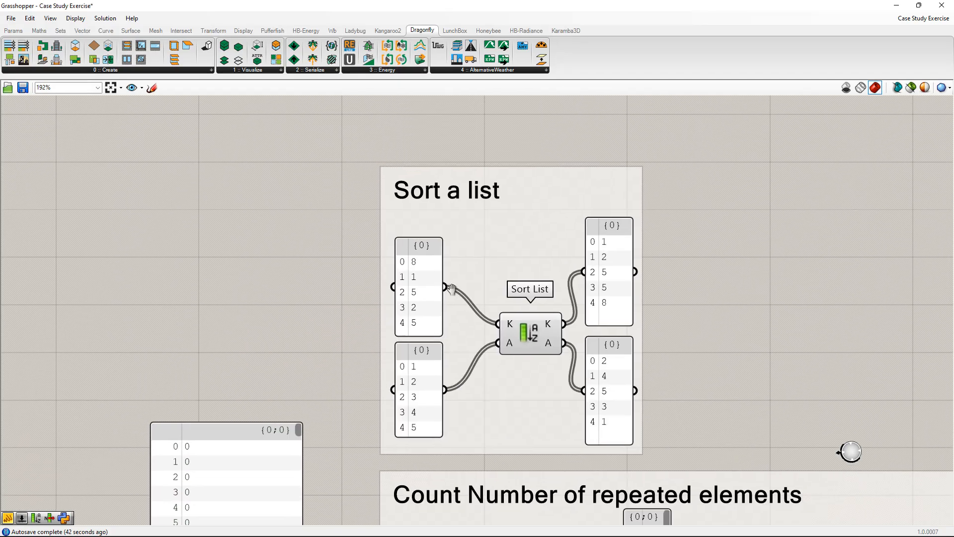
Nudge the upper input panel slightly up and the Sort List component closer to the input panels in the Sort a list group.
right_click_drag(517, 349, 485, 348)
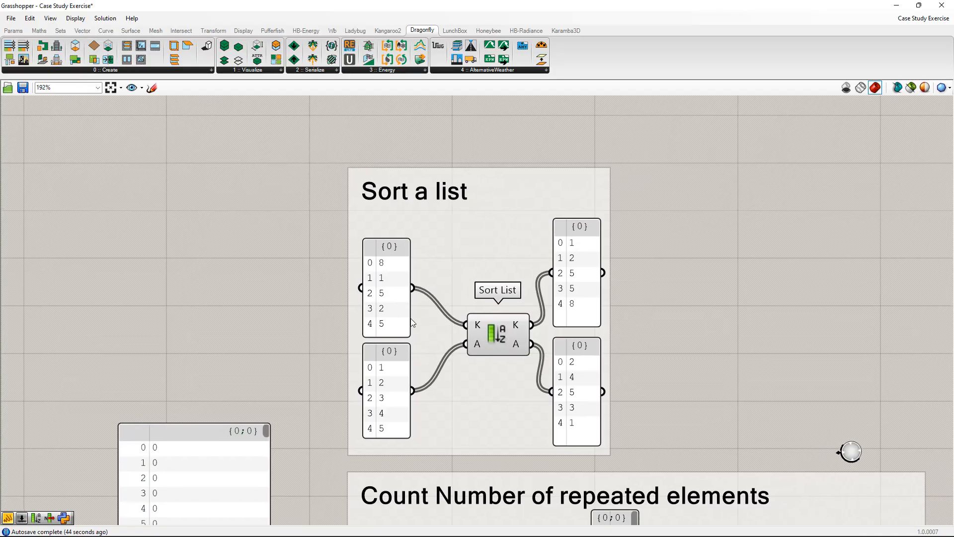
left_click(396, 303)
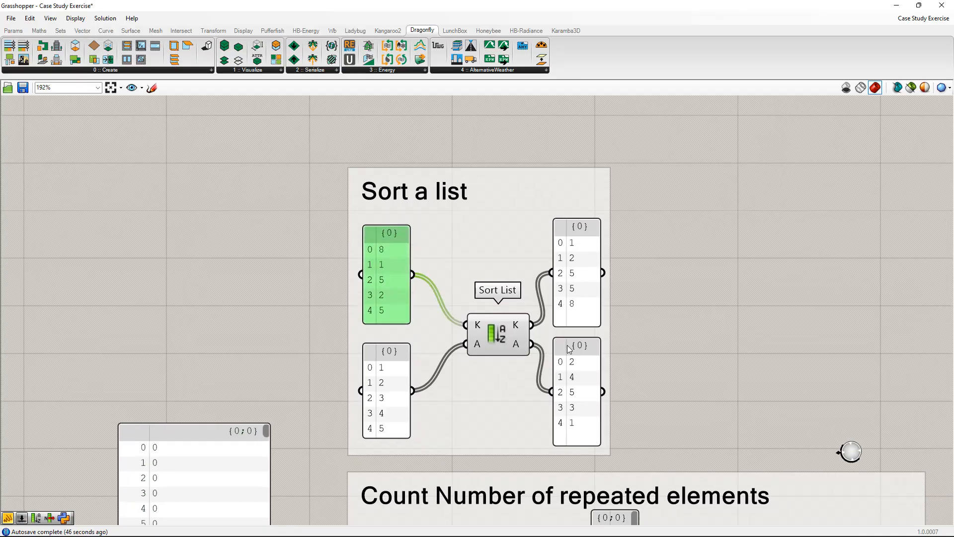
right_click_drag(599, 352, 587, 295)
left_click(467, 268)
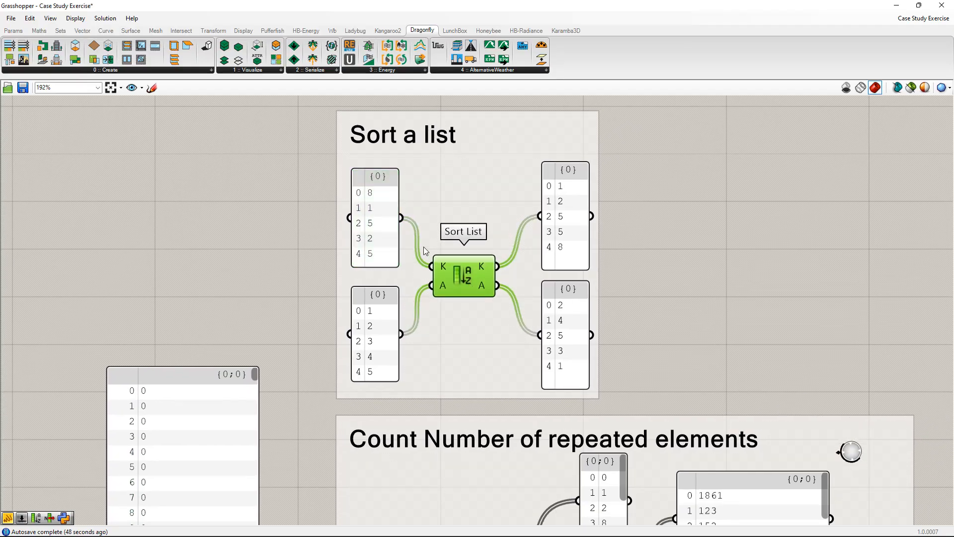
Examine how Sort List orders its K and A inputs, comparing the input and output panels, along with the repeated elements group below.
right_click_drag(658, 355, 654, 254)
right_click_drag(521, 228, 544, 307)
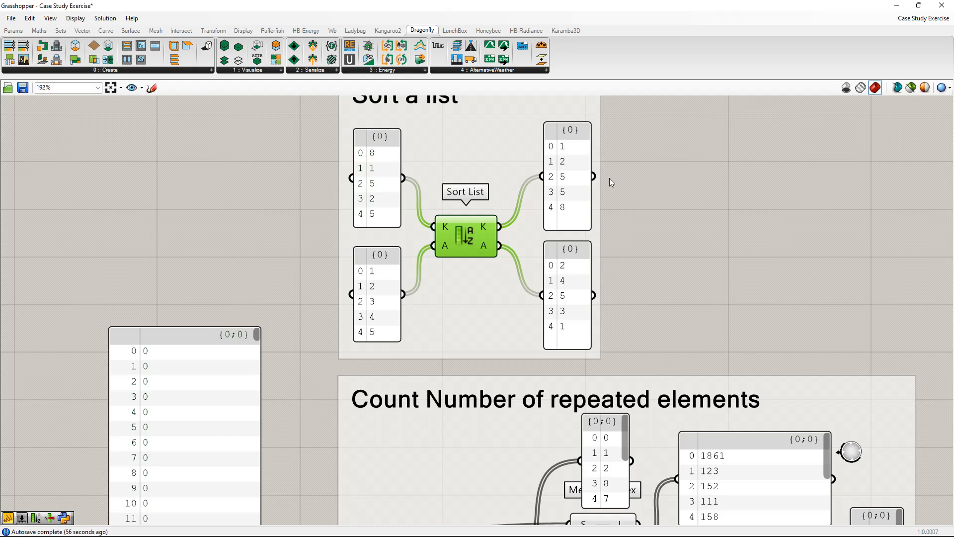
right_click_drag(550, 276, 524, 217)
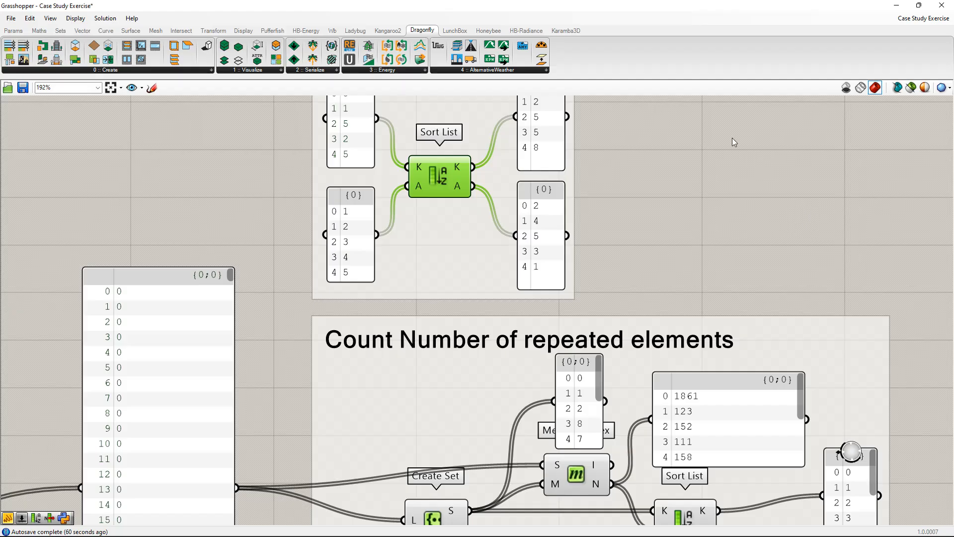
scroll(741, 155, "down", 4)
right_click_drag(690, 204, 541, 284)
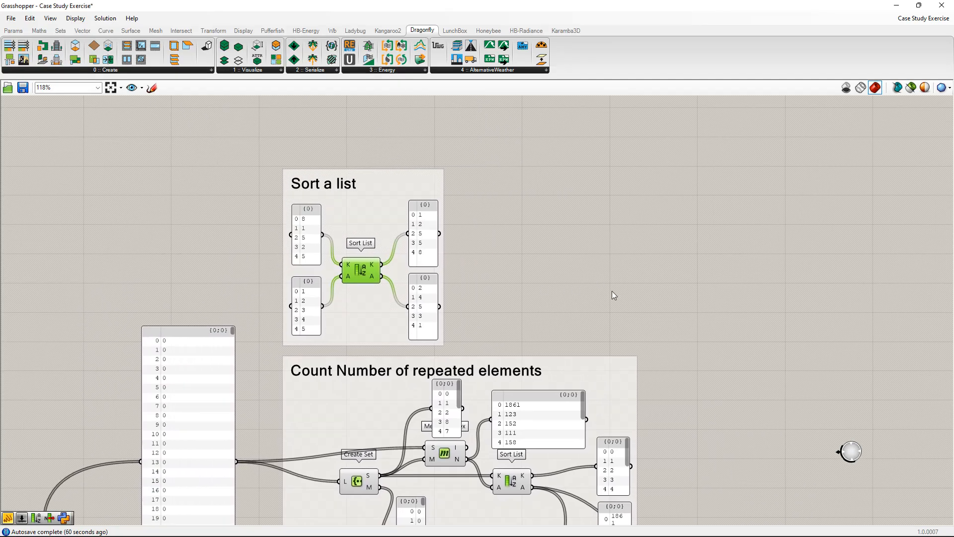